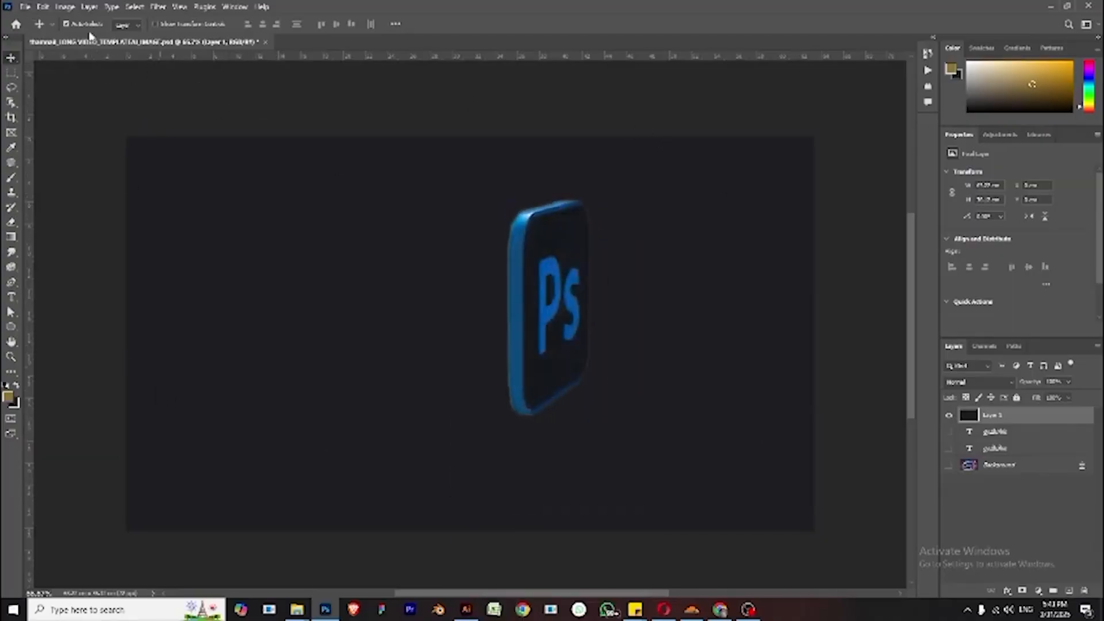
- Open the document's Image Size settings and confirm them without changes
{"action": "left_click", "coordinate": [65, 7]}
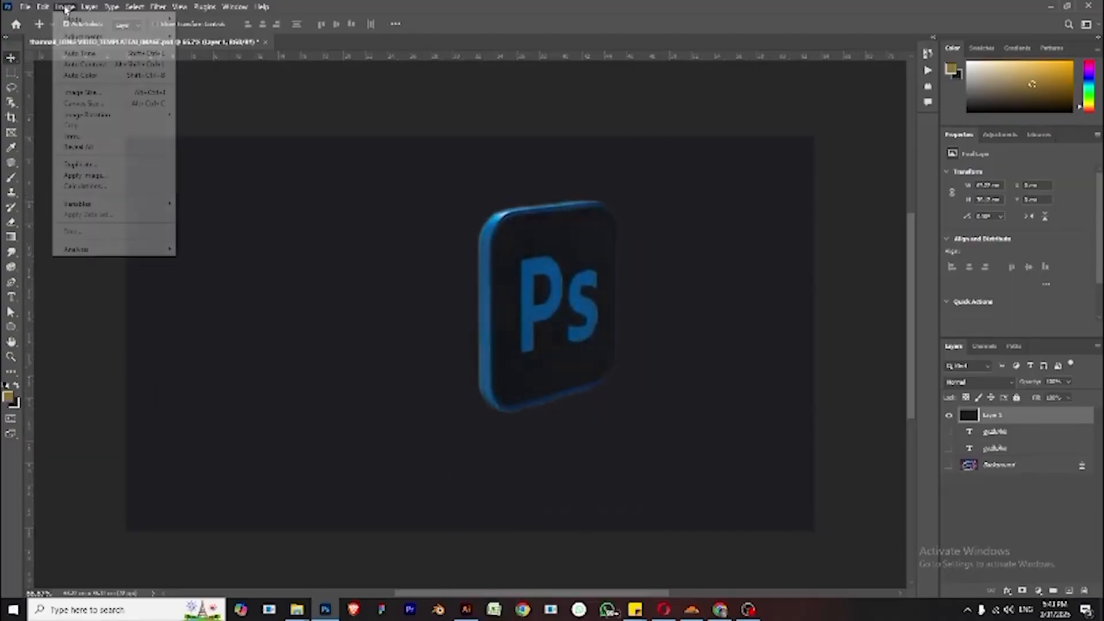
{"action": "left_click", "coordinate": [83, 92]}
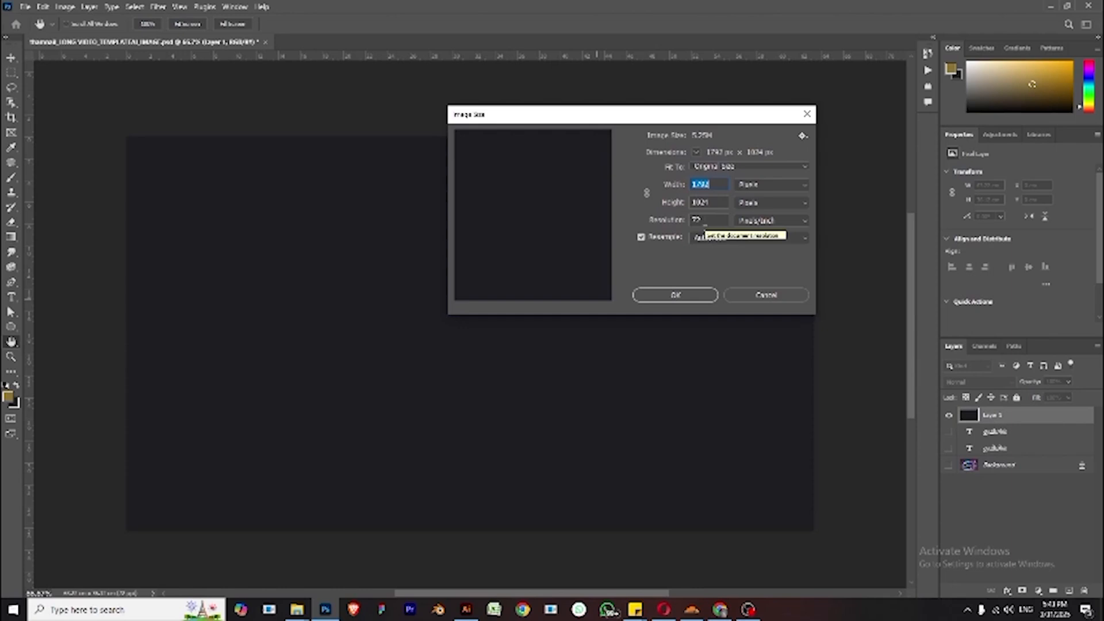
{"action": "left_click", "coordinate": [688, 296]}
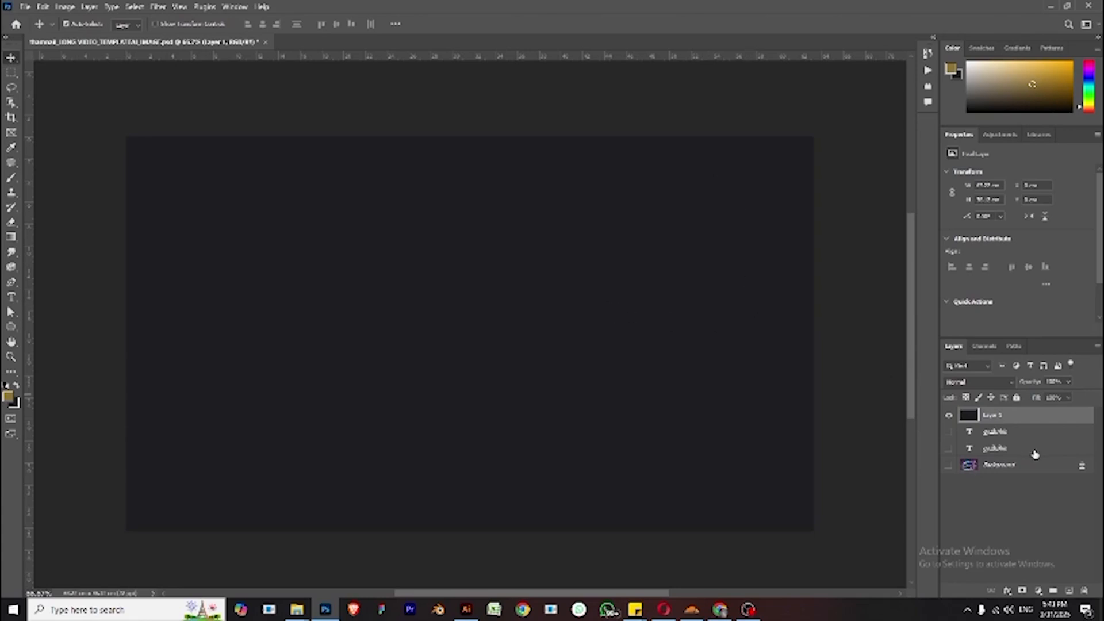
- Set the foreground colour to white and fill the selected layer with it
{"action": "left_click", "coordinate": [10, 398]}
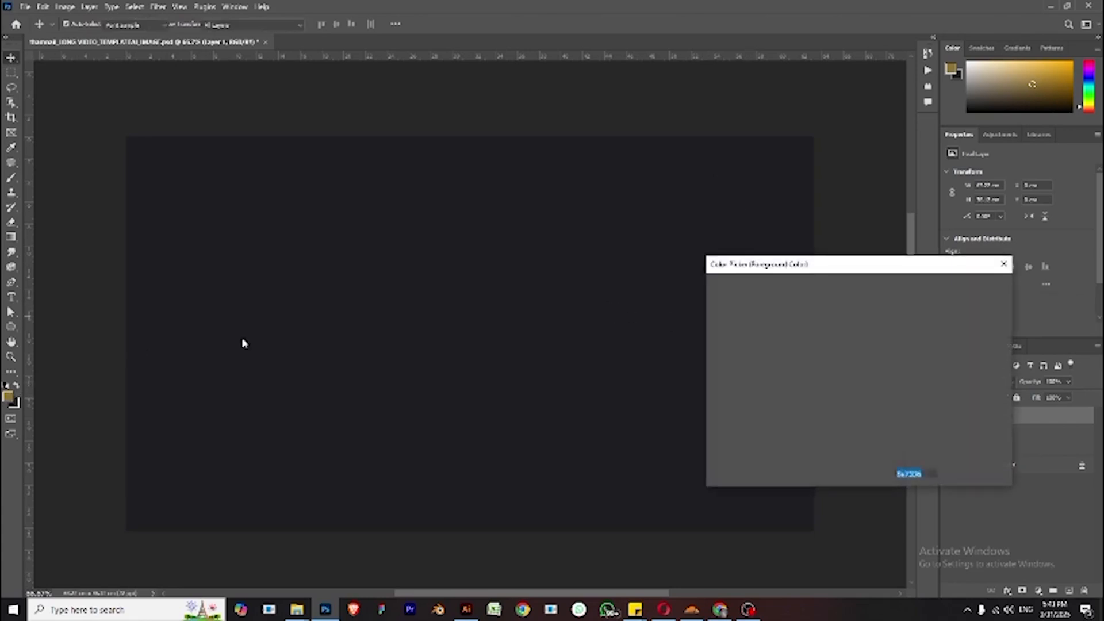
{"action": "left_click_drag", "start_coordinate": [792, 340], "coordinate": [694, 262]}
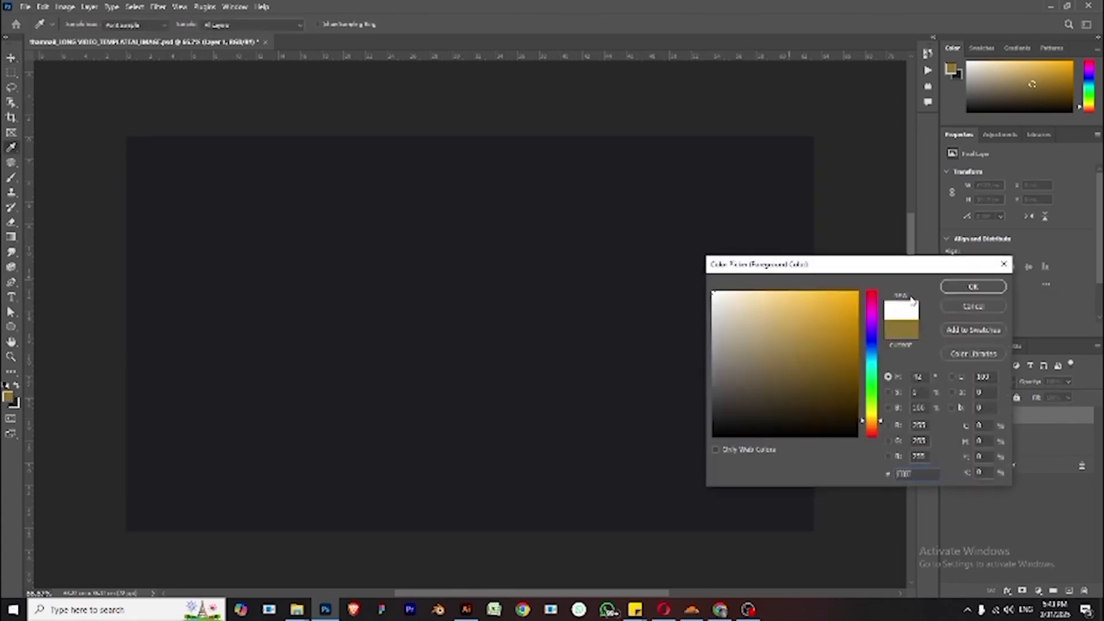
{"action": "left_click", "coordinate": [971, 287]}
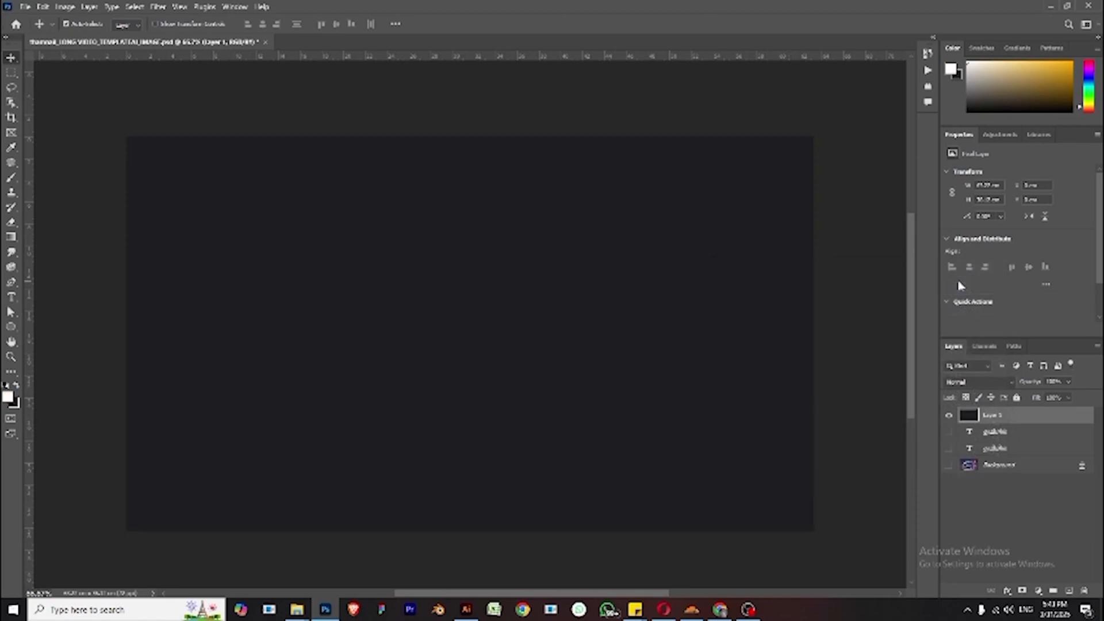
{"action": "key", "text": "alt+BackSpace"}
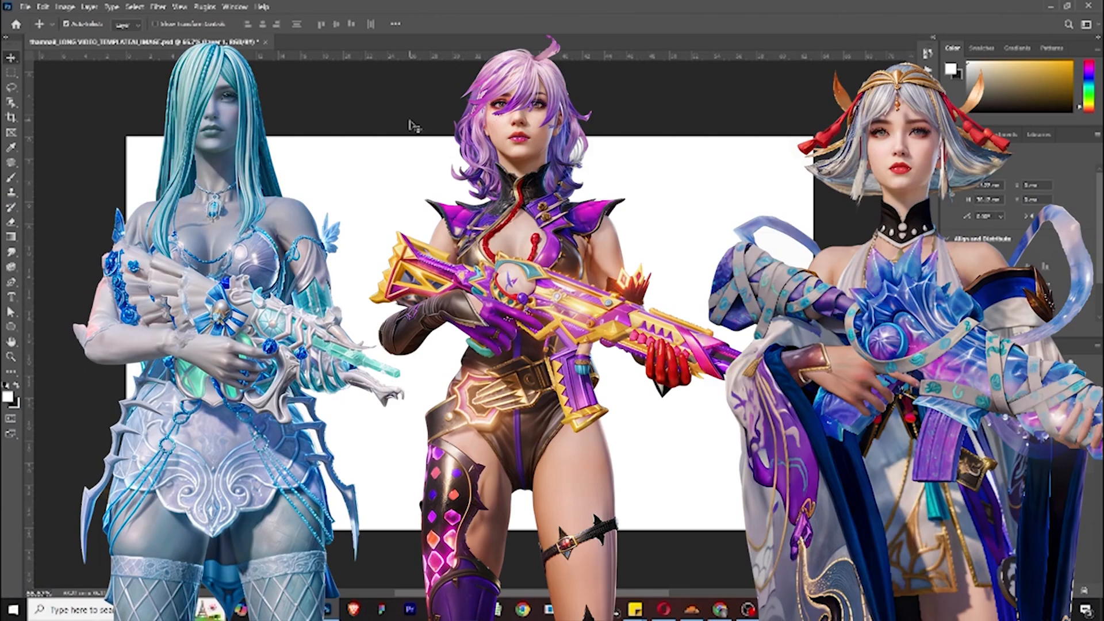
{"action": "left_click", "coordinate": [1051, 7]}
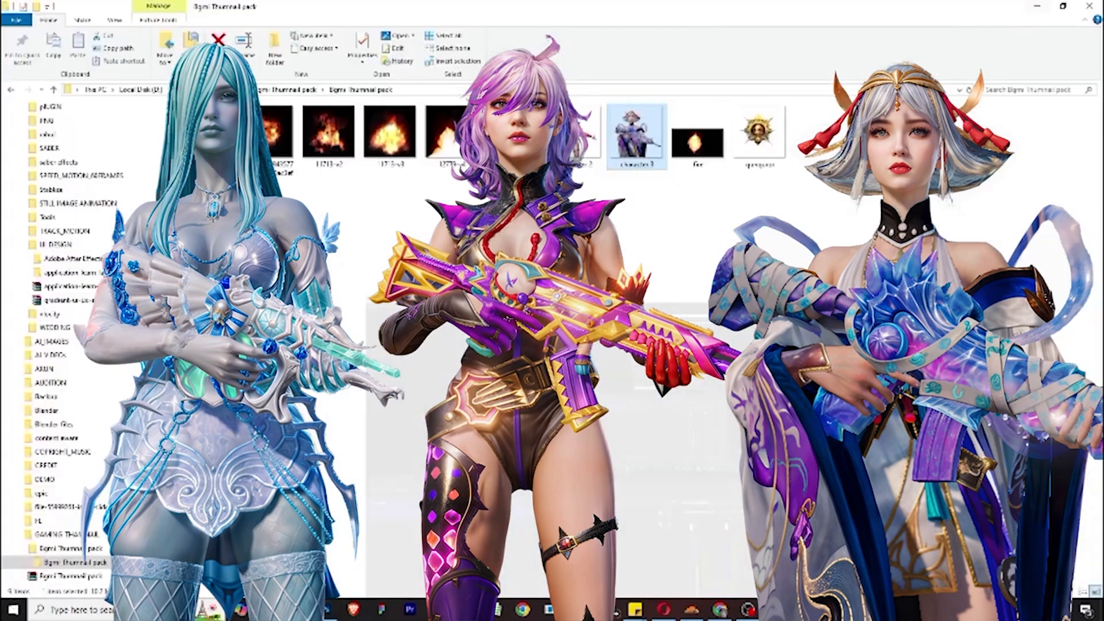
{"action": "left_click", "coordinate": [413, 611]}
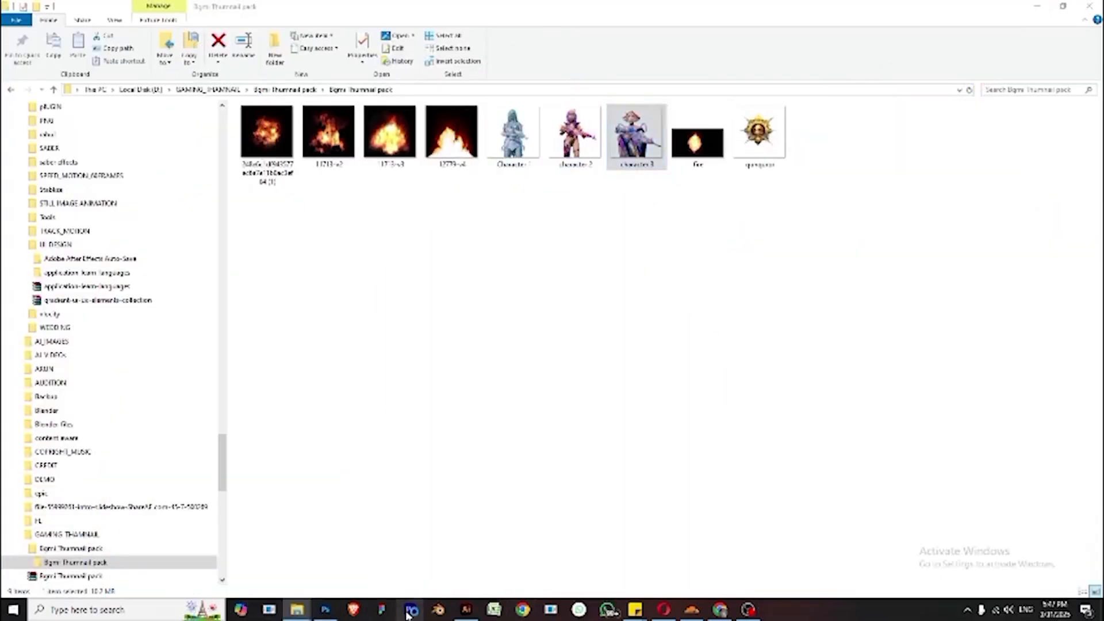
{"action": "left_click", "coordinate": [325, 609]}
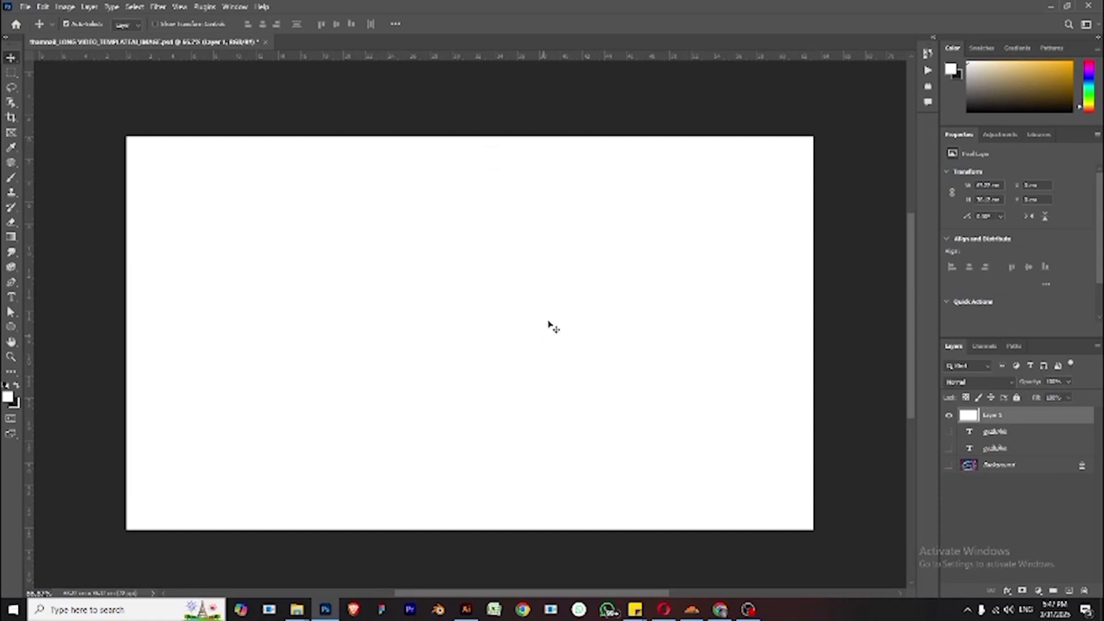
{"action": "left_click", "coordinate": [460, 127]}
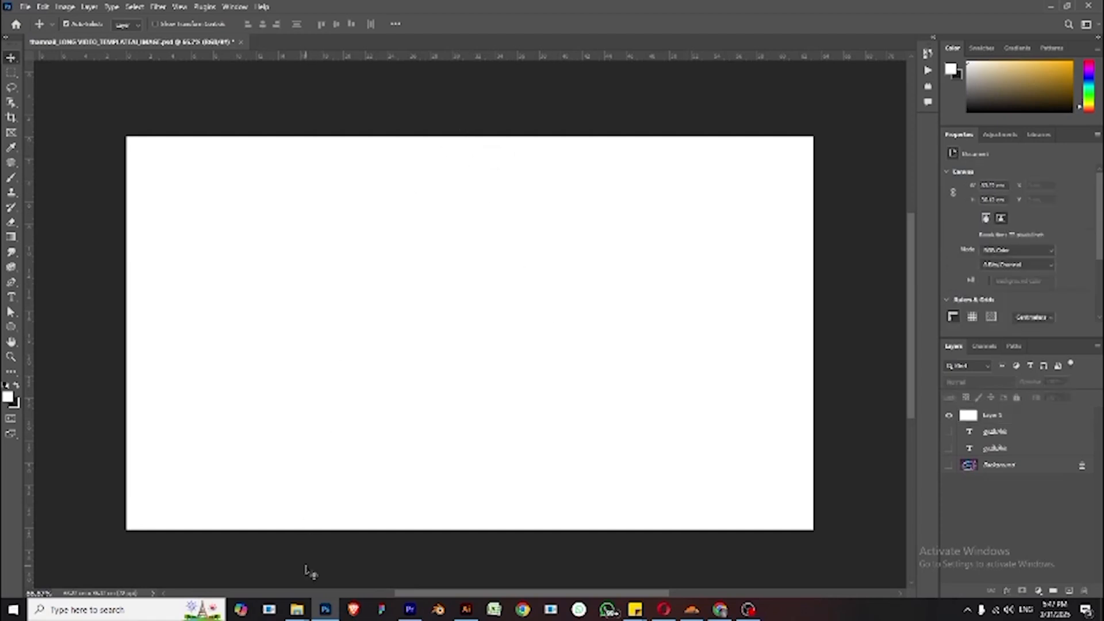
- Switch to File Explorer and open the screenshot image from the GAMING_THAMNAIL folder in Photoshop
{"action": "mouse_move", "coordinate": [304, 610]}
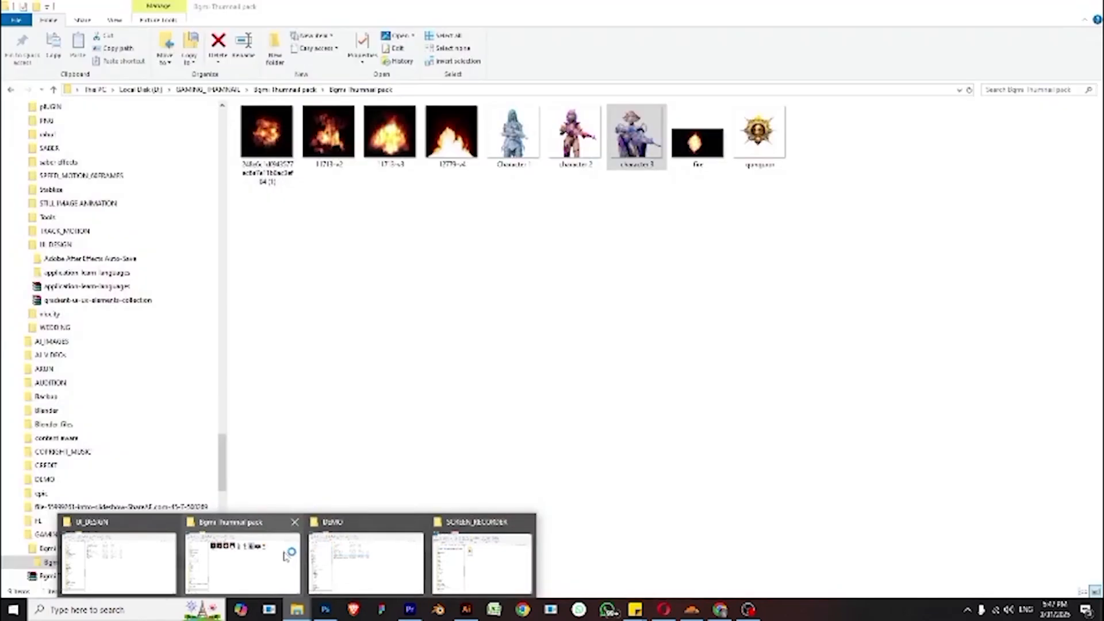
{"action": "left_click", "coordinate": [286, 556]}
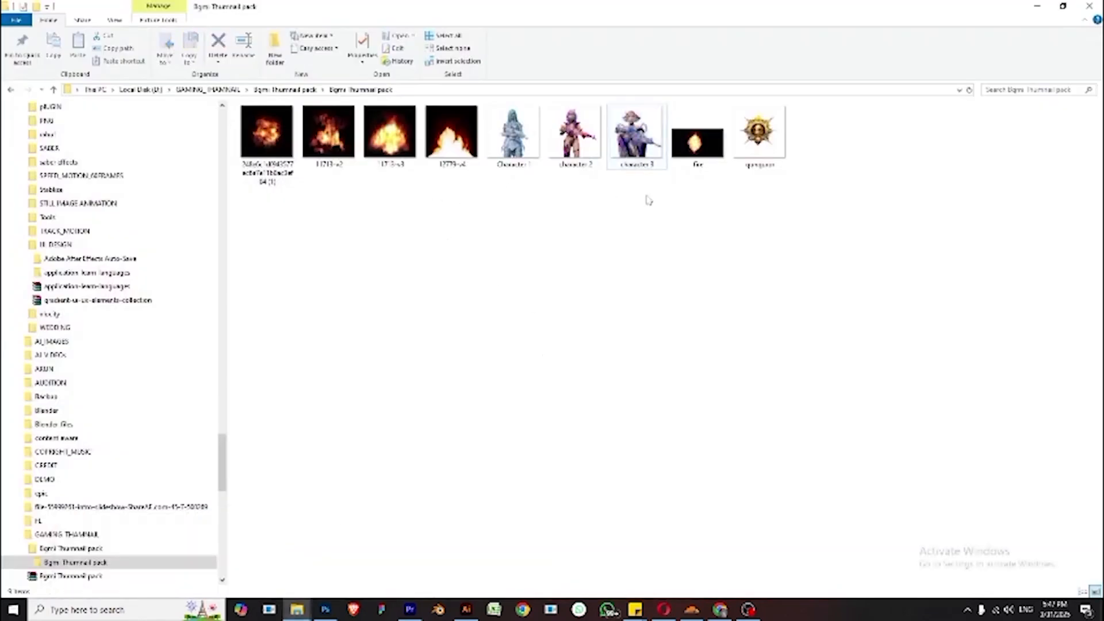
{"action": "key", "text": "alt+Up"}
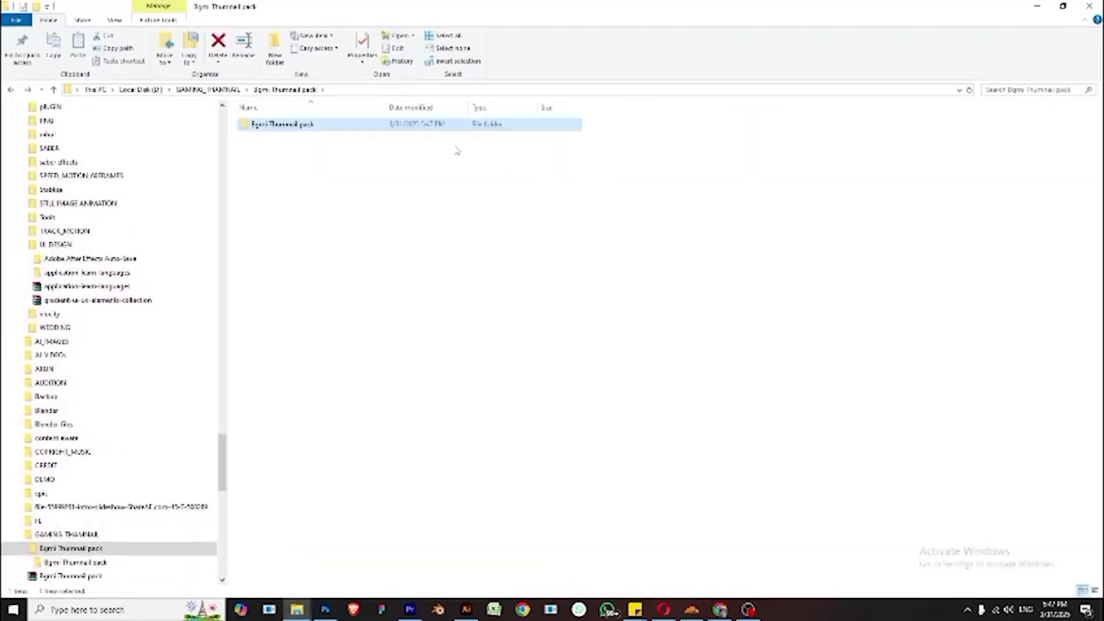
{"action": "left_click", "coordinate": [209, 89]}
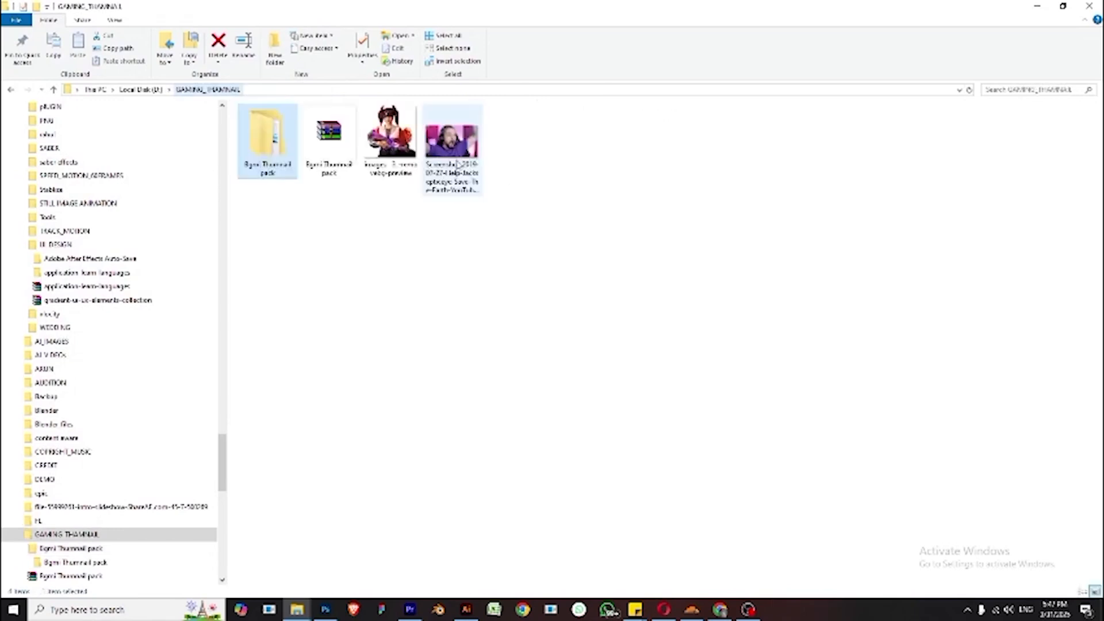
{"action": "right_click", "coordinate": [452, 162]}
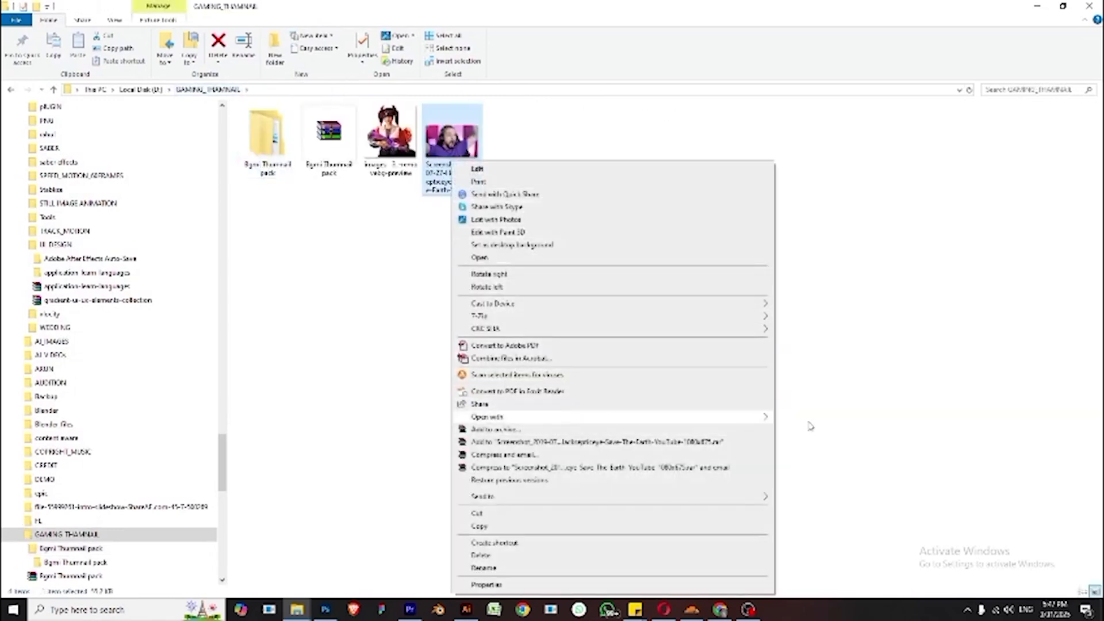
{"action": "mouse_move", "coordinate": [568, 416]}
{"action": "left_click", "coordinate": [832, 429]}
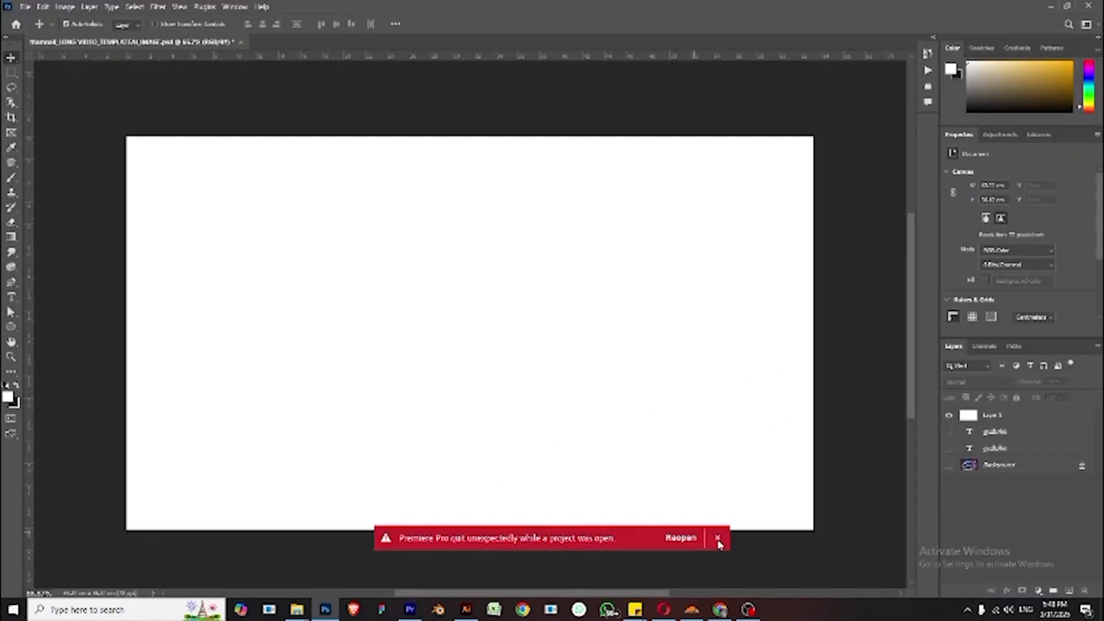
{"action": "left_click", "coordinate": [717, 538]}
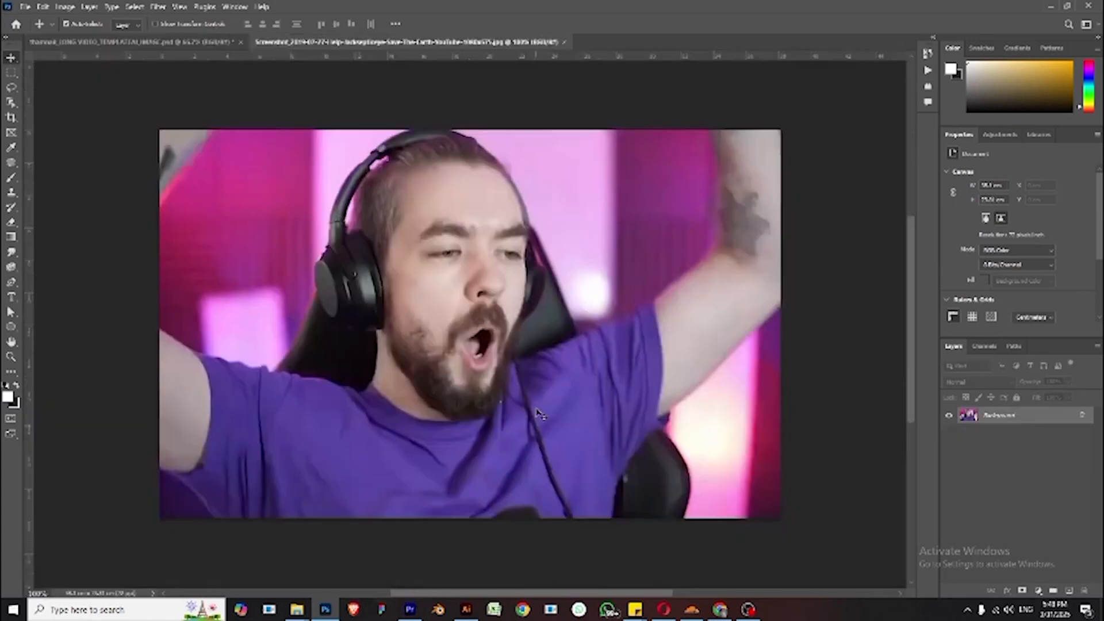
- Duplicate the screenshot's Background layer and hide the original Background layer
{"action": "double_click", "coordinate": [1027, 419]}
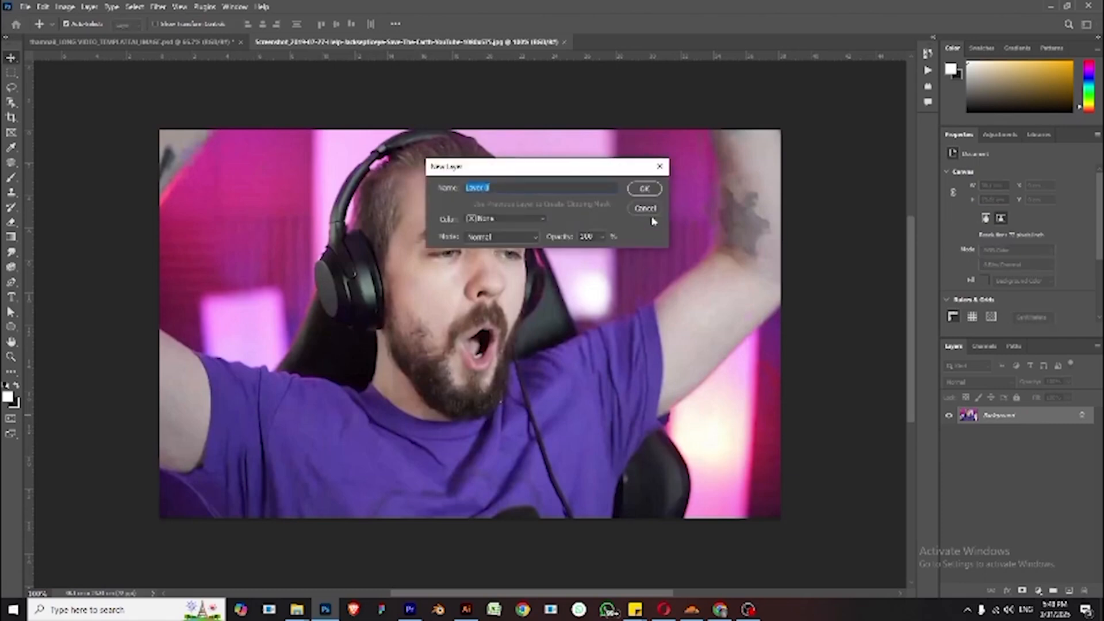
{"action": "left_click", "coordinate": [648, 210]}
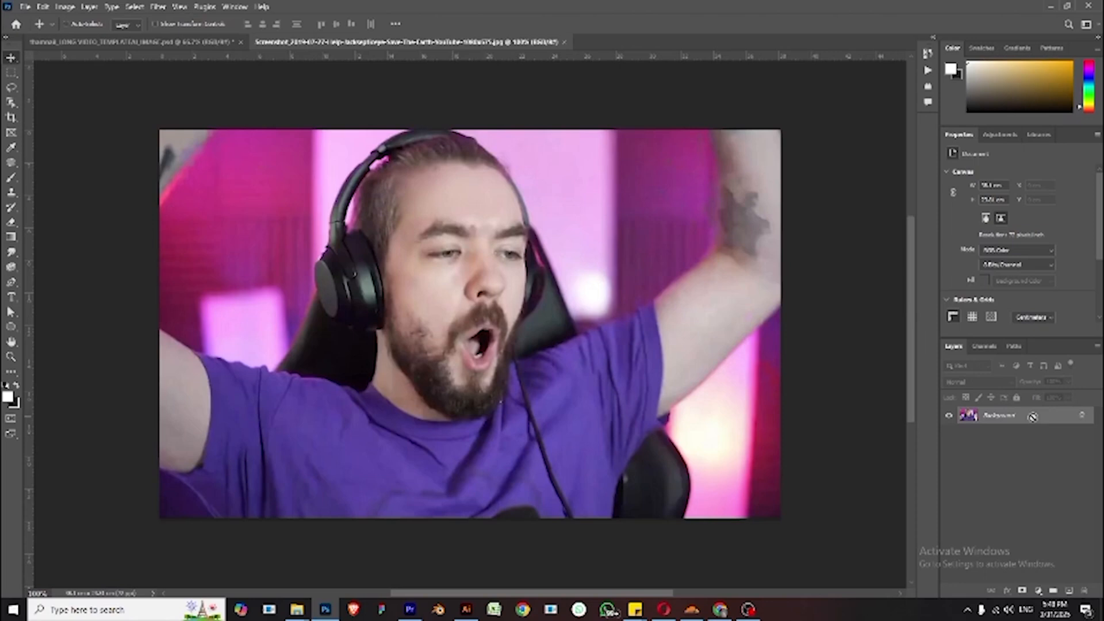
{"action": "key", "text": "ctrl+j"}
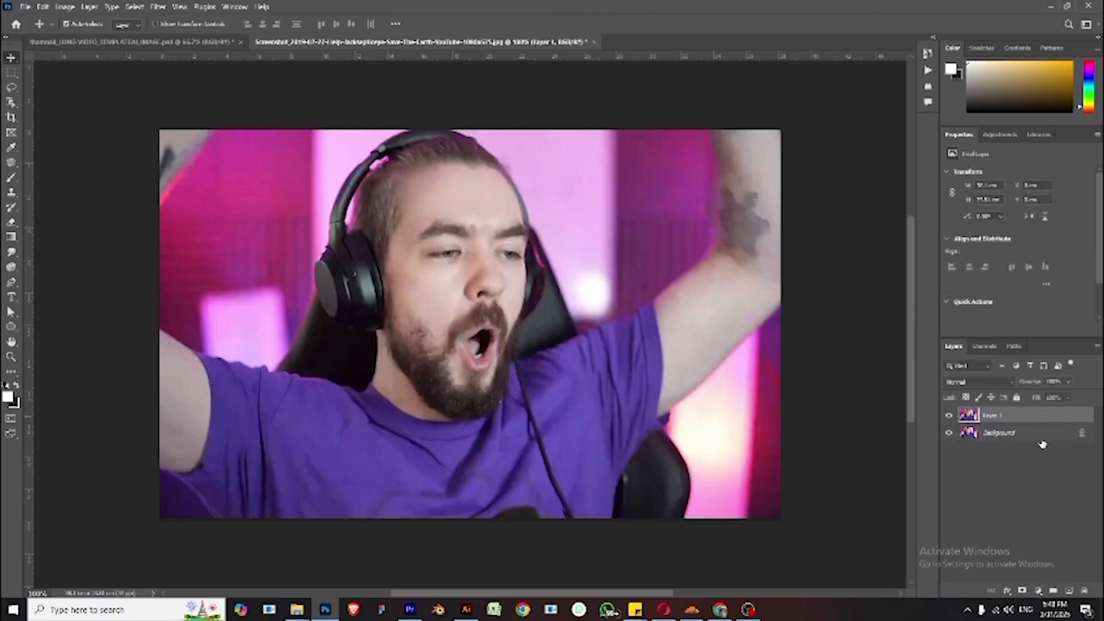
{"action": "left_click", "coordinate": [949, 418]}
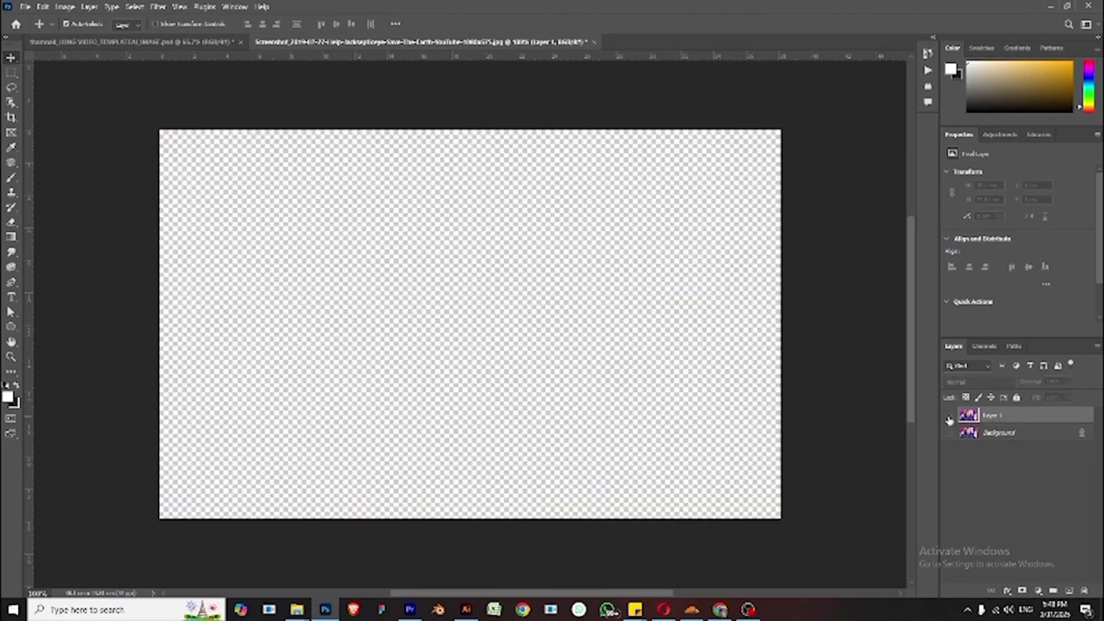
{"action": "left_click", "coordinate": [949, 418]}
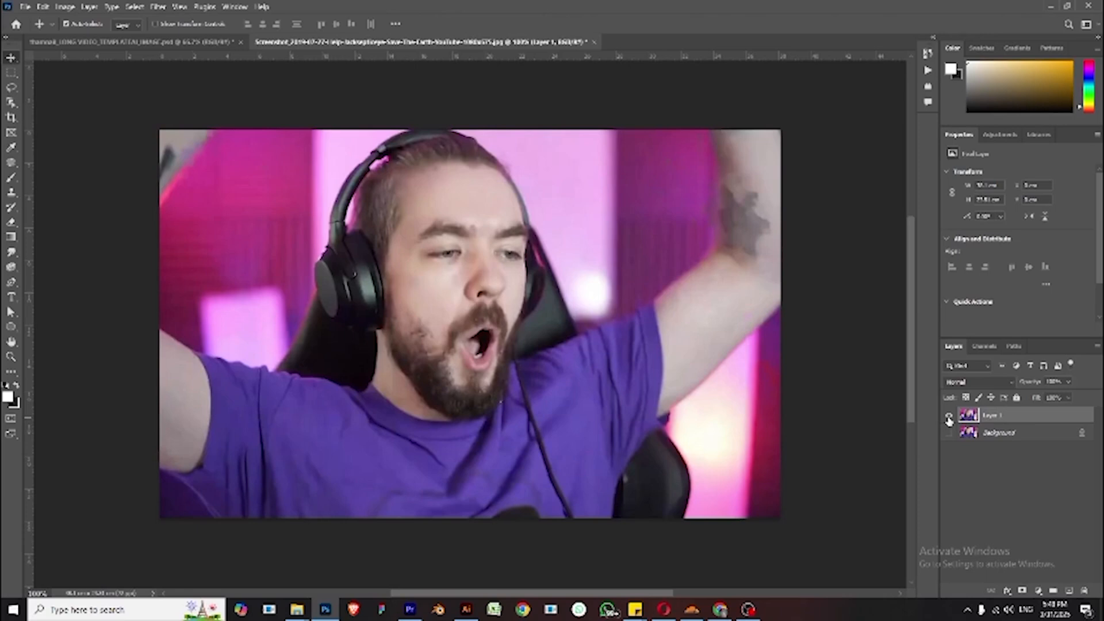
{"action": "left_click", "coordinate": [949, 418]}
{"action": "left_click", "coordinate": [949, 418]}
- Select the person with the Quick Selection tool, covering head, shoulders and the left arm
{"action": "left_click", "coordinate": [13, 103]}
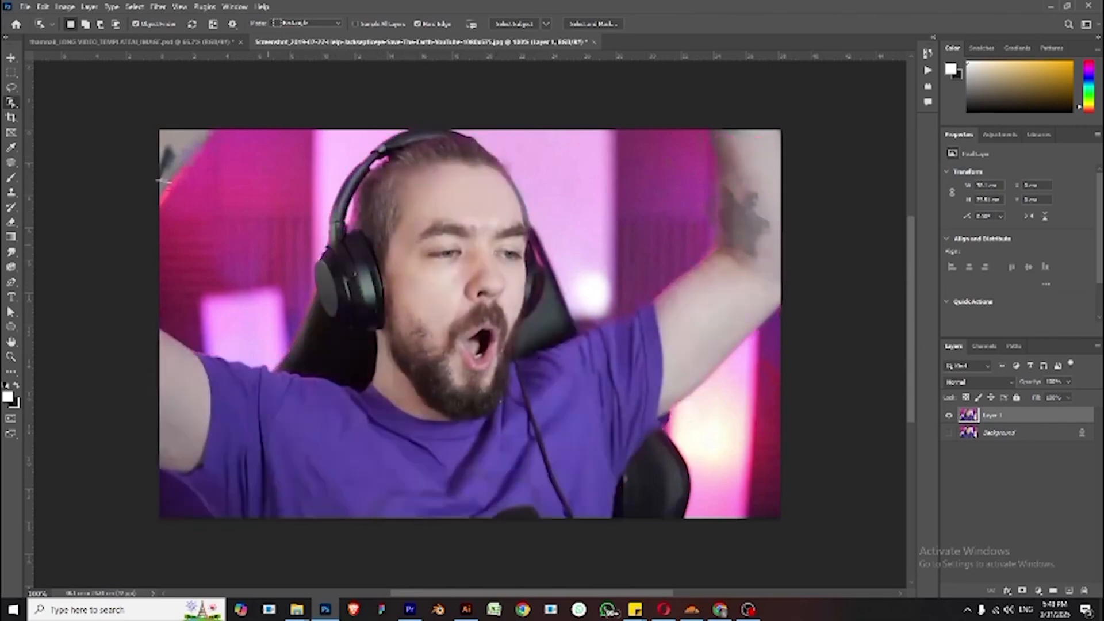
{"action": "right_click", "coordinate": [12, 103]}
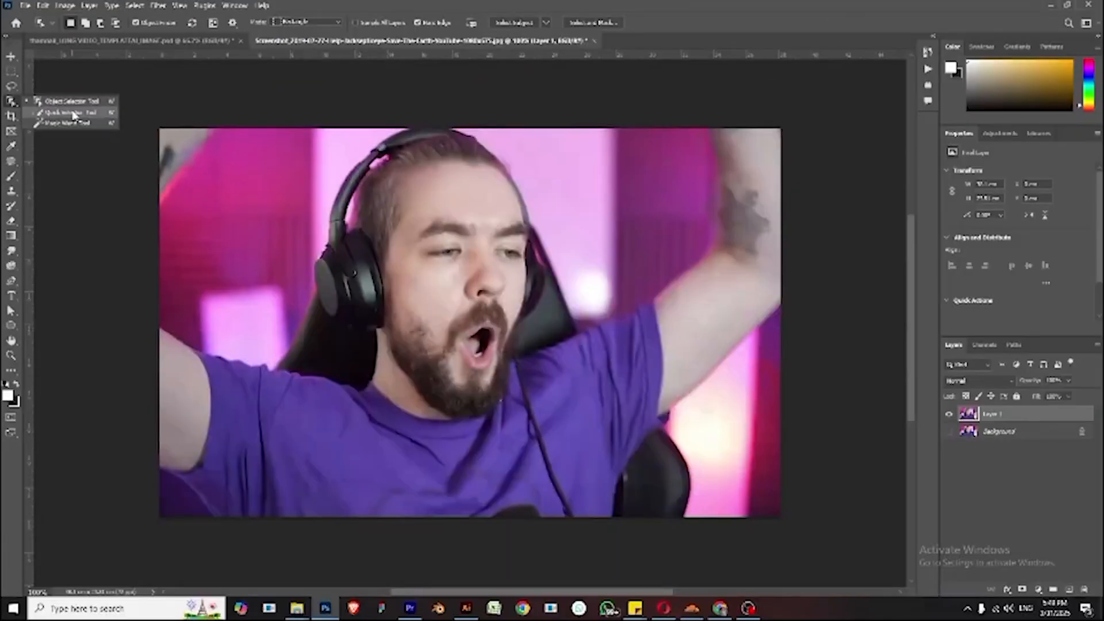
{"action": "left_click", "coordinate": [195, 246]}
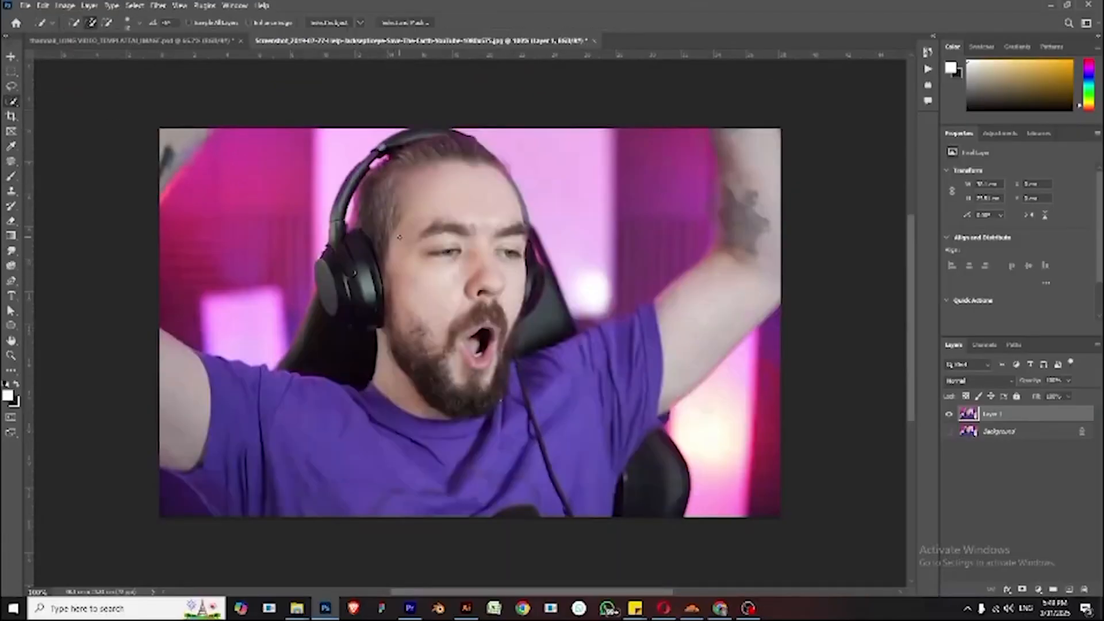
{"action": "mouse_move", "coordinate": [375, 236]}
{"action": "left_mouse_down"}
{"action": "mouse_move", "coordinate": [437, 169]}
{"action": "mouse_move", "coordinate": [461, 178]}
{"action": "mouse_move", "coordinate": [491, 211]}
{"action": "mouse_move", "coordinate": [536, 308]}
{"action": "mouse_move", "coordinate": [584, 348]}
{"action": "mouse_move", "coordinate": [640, 463]}
{"action": "mouse_move", "coordinate": [536, 404]}
{"action": "mouse_move", "coordinate": [499, 410]}
{"action": "mouse_move", "coordinate": [377, 499]}
{"action": "mouse_move", "coordinate": [411, 321]}
{"action": "mouse_move", "coordinate": [350, 395]}
{"action": "mouse_move", "coordinate": [396, 277]}
{"action": "mouse_move", "coordinate": [302, 351]}
{"action": "mouse_move", "coordinate": [255, 412]}
{"action": "mouse_move", "coordinate": [282, 392]}
{"action": "mouse_move", "coordinate": [256, 375]}
{"action": "mouse_move", "coordinate": [125, 346]}
{"action": "mouse_move", "coordinate": [190, 349]}
{"action": "left_mouse_up"}
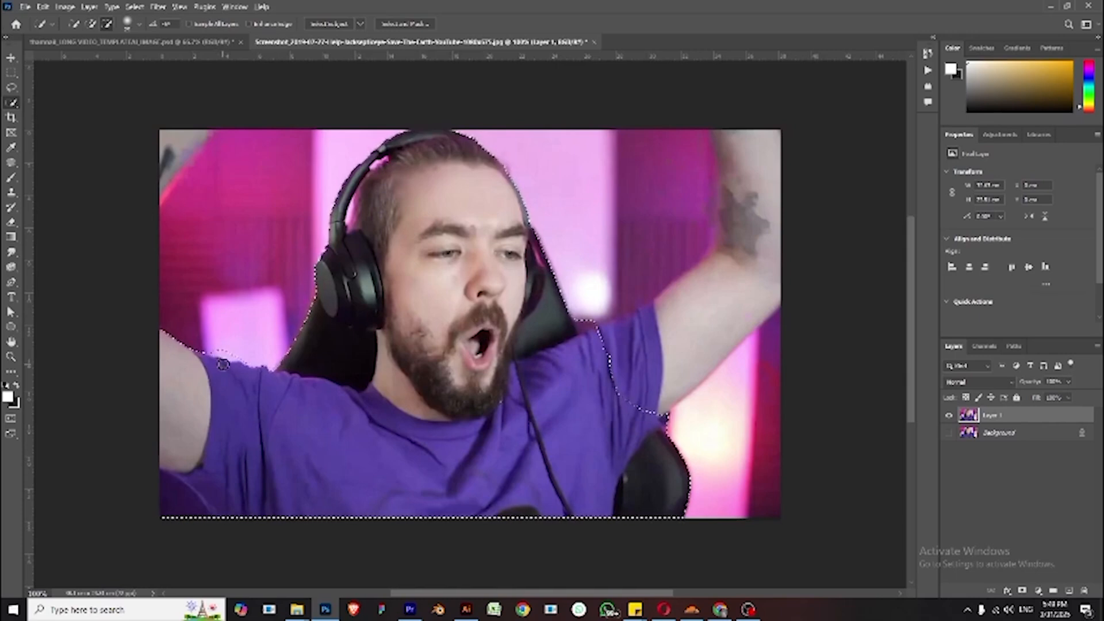
{"action": "scroll", "coordinate": [222, 357], "scroll_direction": "up", "scroll_amount": 1}
{"action": "scroll", "coordinate": [227, 358], "scroll_direction": "up", "scroll_amount": 2}
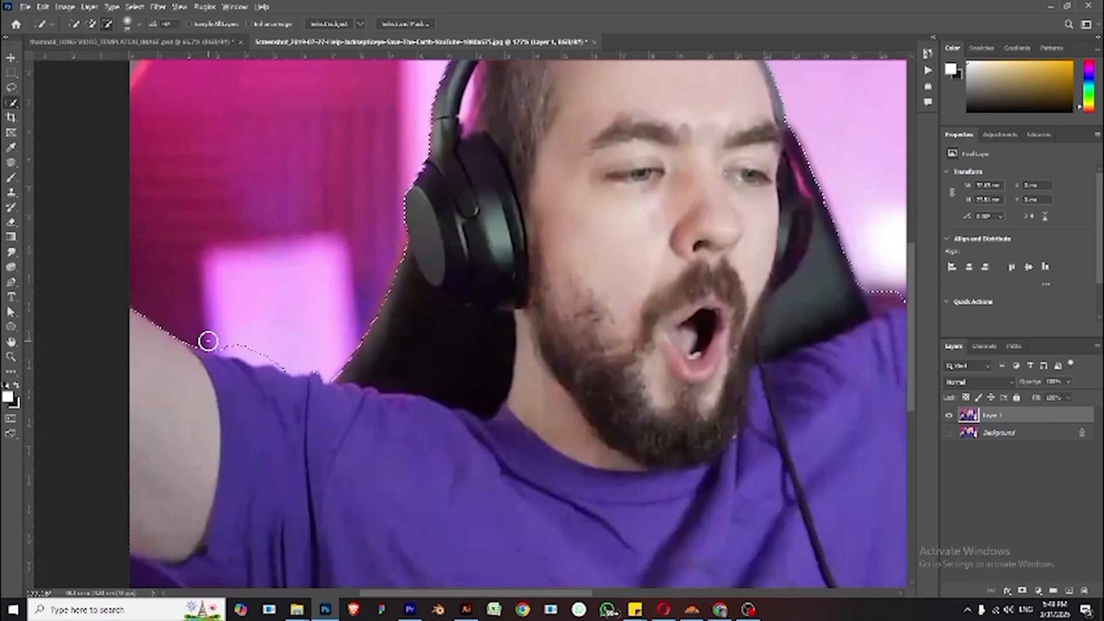
{"action": "left_click_drag", "start_coordinate": [226, 344], "coordinate": [263, 358]}
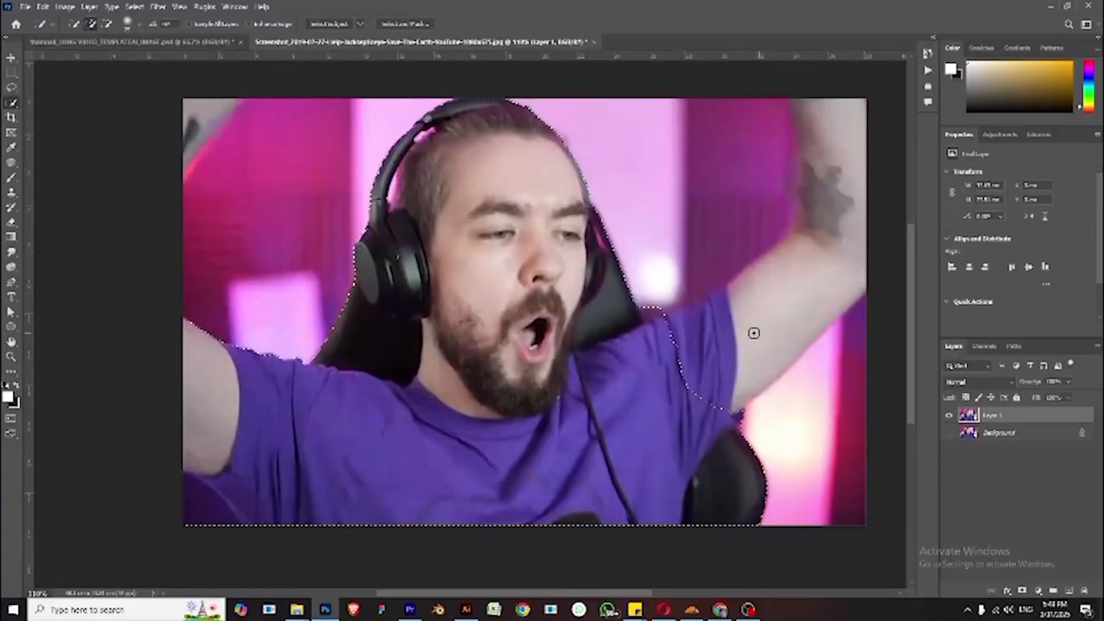
- Refine the selection around the raised right arm, adding and subtracting background areas
{"action": "mouse_move", "coordinate": [692, 348]}
{"action": "left_mouse_down"}
{"action": "mouse_move", "coordinate": [684, 370]}
{"action": "mouse_move", "coordinate": [799, 277]}
{"action": "left_mouse_up"}
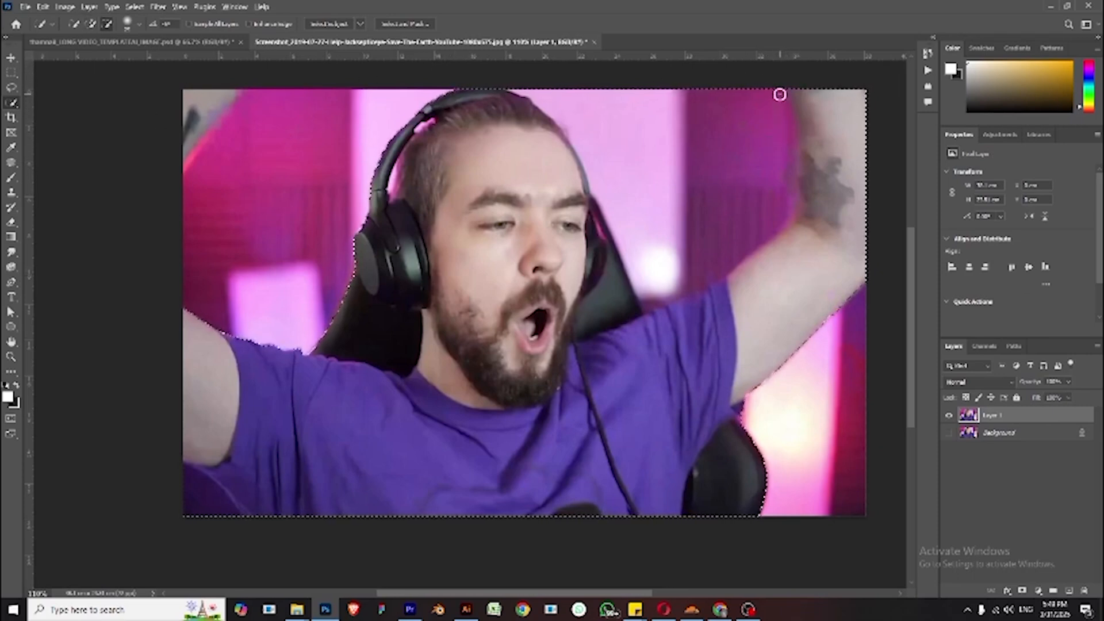
{"action": "mouse_move", "coordinate": [779, 94]}
{"action": "left_mouse_down"}
{"action": "mouse_move", "coordinate": [773, 143]}
{"action": "mouse_move", "coordinate": [731, 170]}
{"action": "mouse_move", "coordinate": [611, 104]}
{"action": "mouse_move", "coordinate": [690, 197]}
{"action": "mouse_move", "coordinate": [704, 262]}
{"action": "left_mouse_up"}
{"action": "left_click", "coordinate": [654, 299], "text": "alt"}
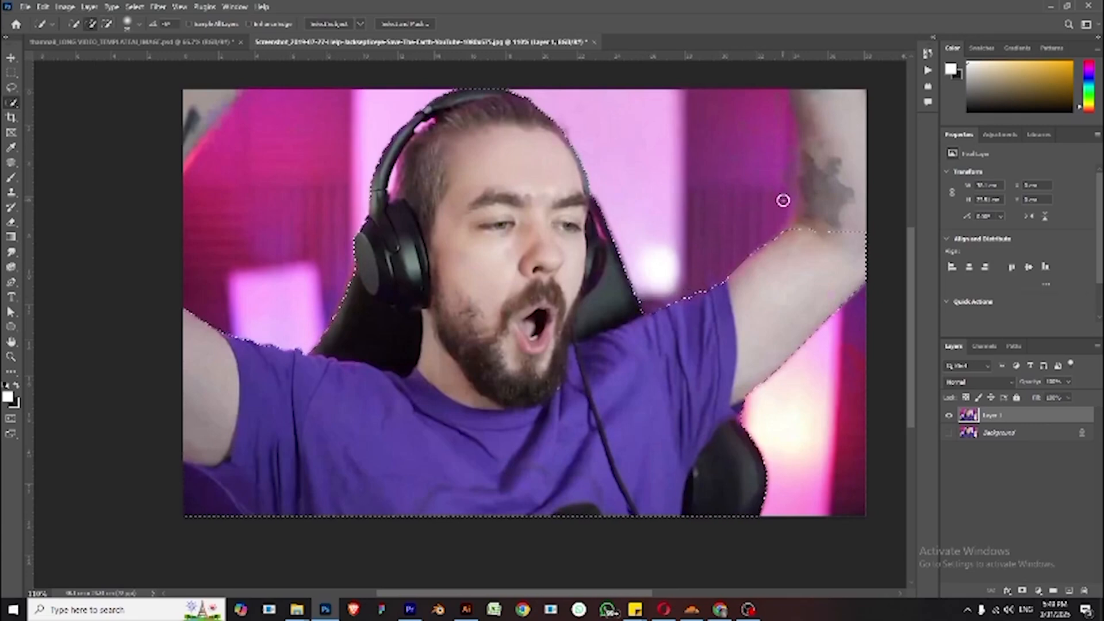
{"action": "left_click_drag", "start_coordinate": [781, 211], "coordinate": [580, 285]}
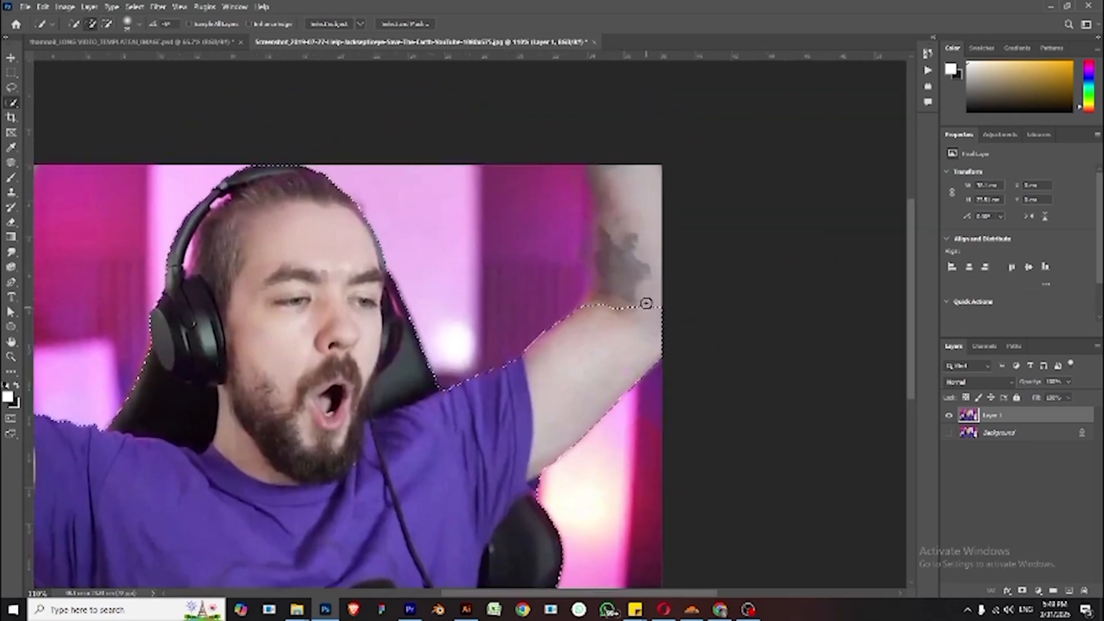
{"action": "mouse_move", "coordinate": [633, 301]}
{"action": "left_mouse_down"}
{"action": "mouse_move", "coordinate": [653, 279]}
{"action": "mouse_move", "coordinate": [659, 198]}
{"action": "mouse_move", "coordinate": [649, 176]}
{"action": "mouse_move", "coordinate": [602, 185]}
{"action": "mouse_move", "coordinate": [592, 163]}
{"action": "left_mouse_up"}
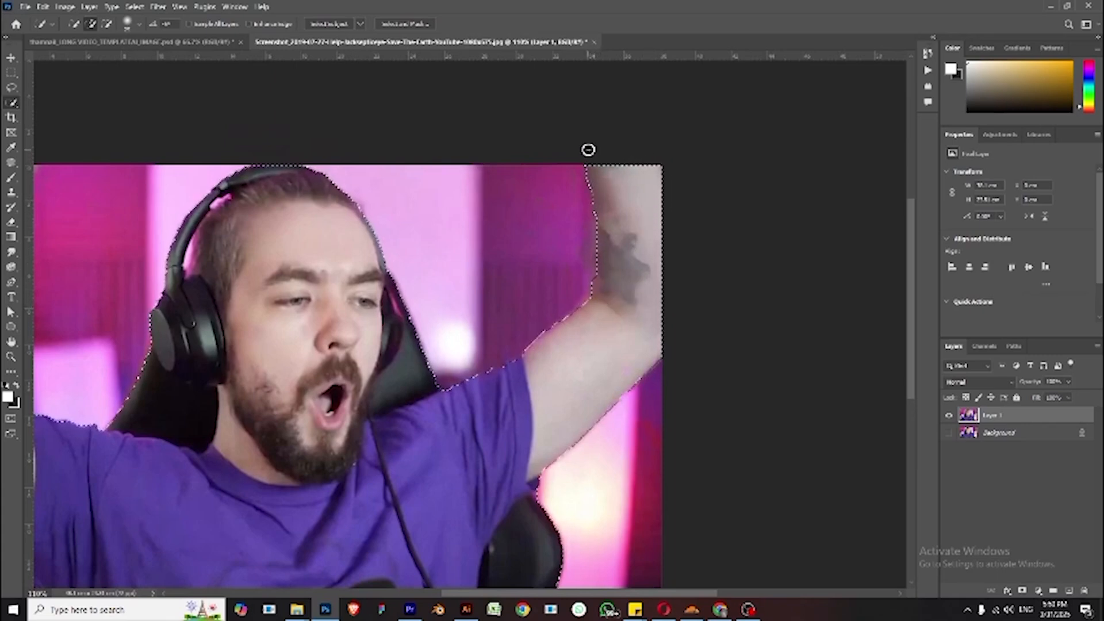
{"action": "scroll", "coordinate": [643, 294], "scroll_direction": "down", "scroll_amount": 5}
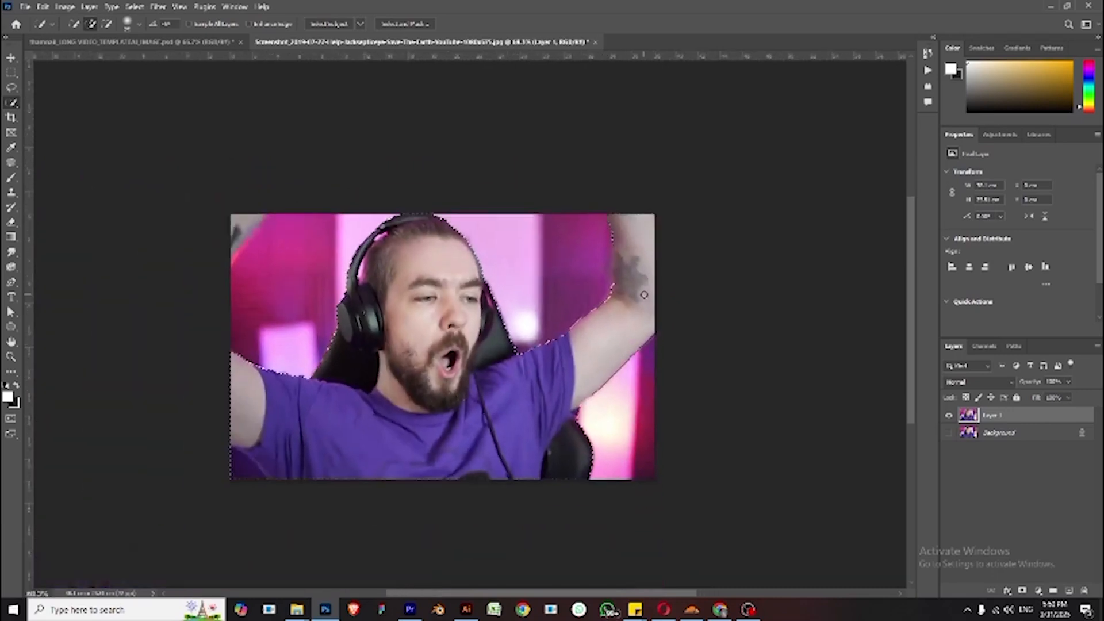
{"action": "scroll", "coordinate": [278, 239], "scroll_direction": "up", "scroll_amount": 3}
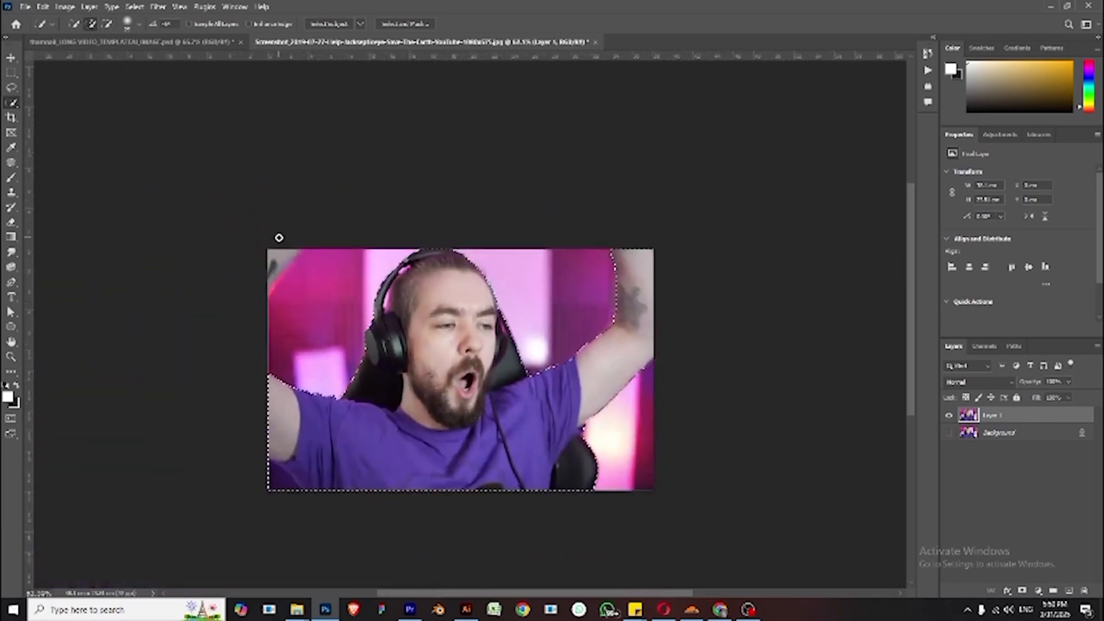
- Copy the selected person onto a new layer and hide the duplicated layer beneath it
{"action": "left_click_drag", "start_coordinate": [270, 269], "coordinate": [298, 230]}
{"action": "scroll", "coordinate": [402, 283], "scroll_direction": "down", "scroll_amount": 2}
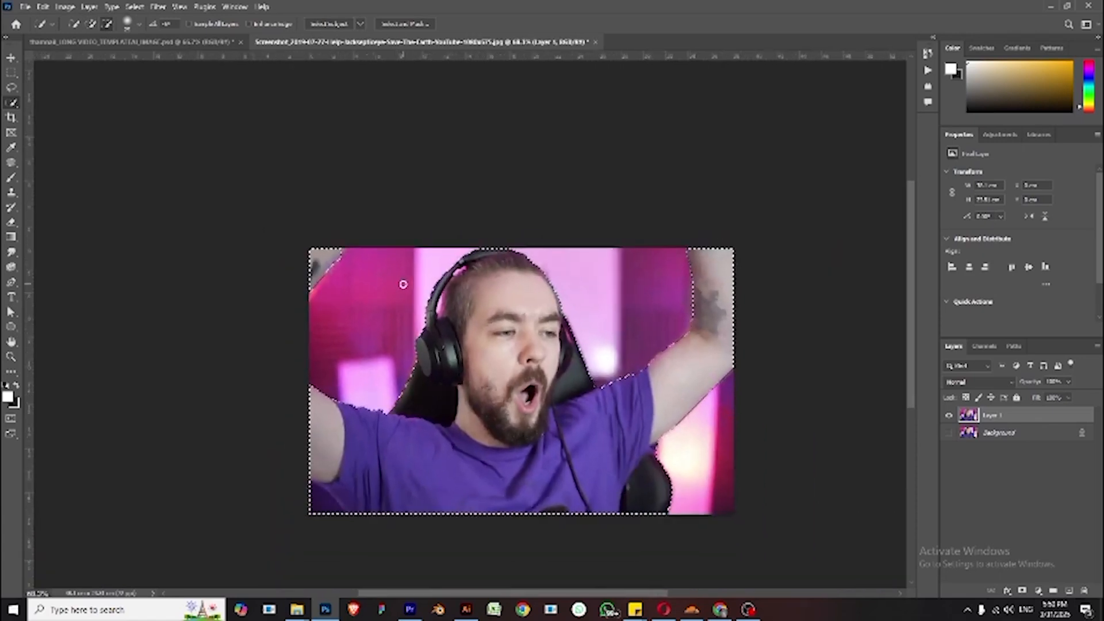
{"action": "key", "text": "ctrl+j"}
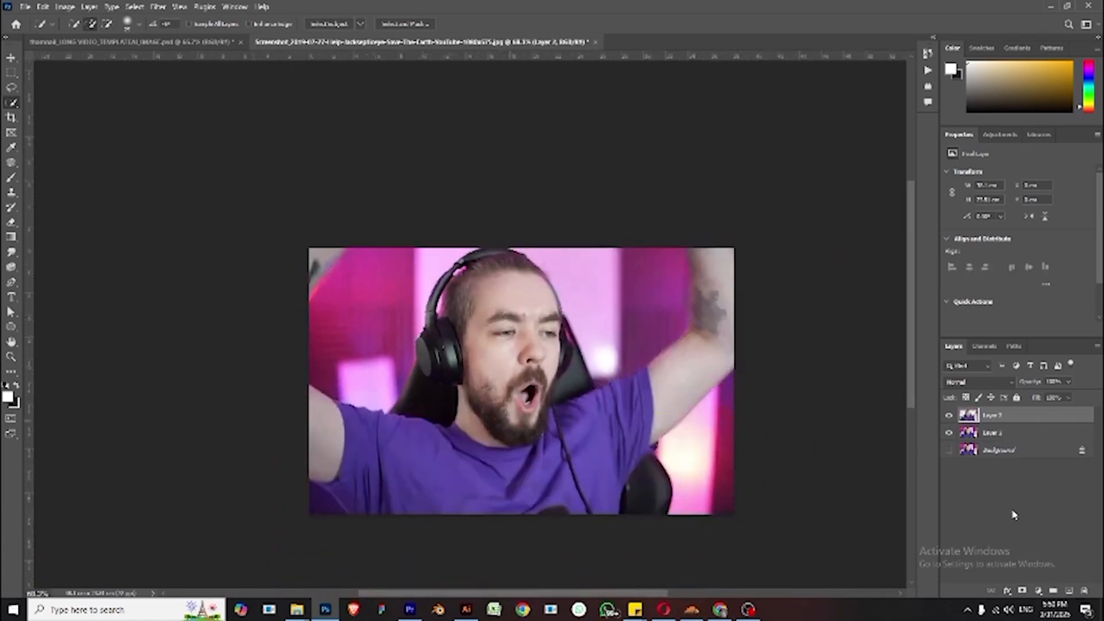
{"action": "left_click", "coordinate": [948, 432]}
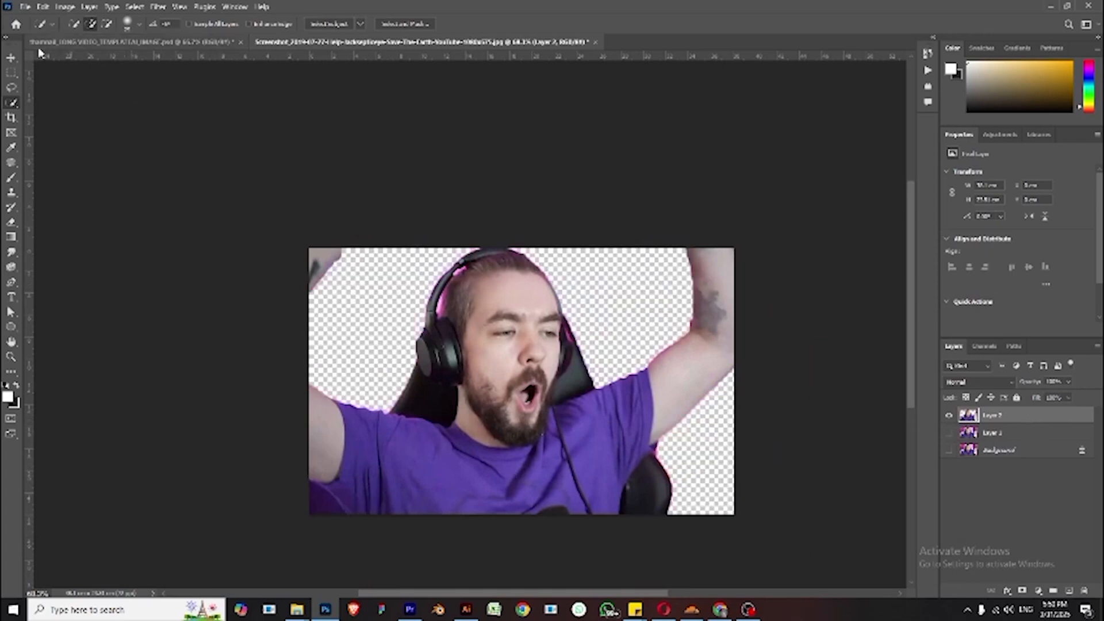
- Open Export As for the cut-out and set the file format to PNG with transparency
{"action": "left_click", "coordinate": [25, 7]}
{"action": "mouse_move", "coordinate": [69, 189]}
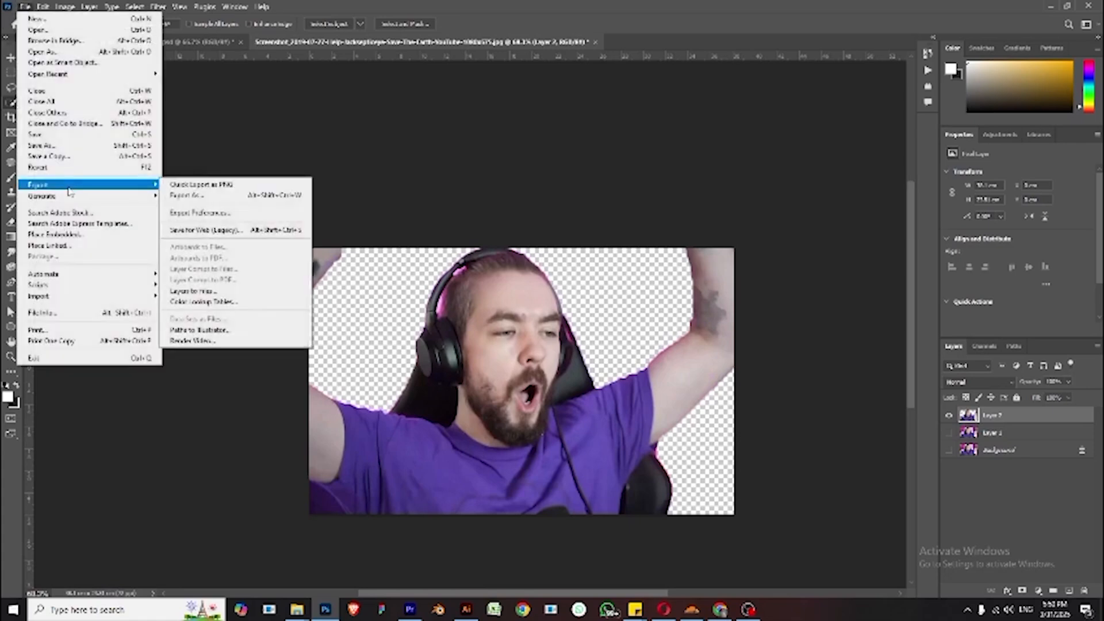
{"action": "left_click", "coordinate": [193, 195]}
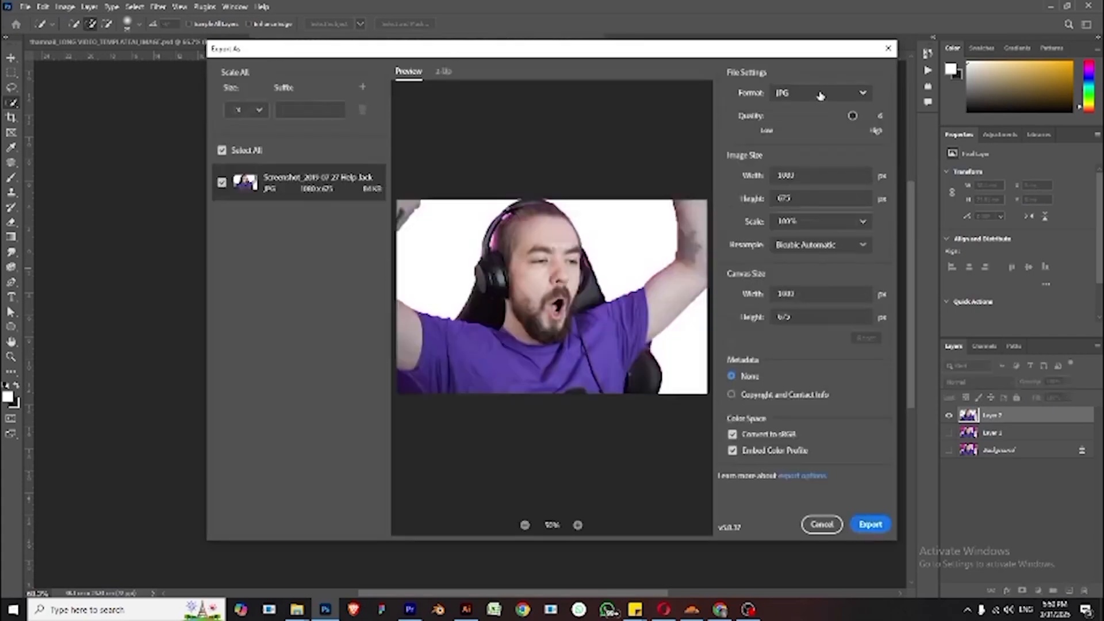
{"action": "left_click", "coordinate": [820, 95]}
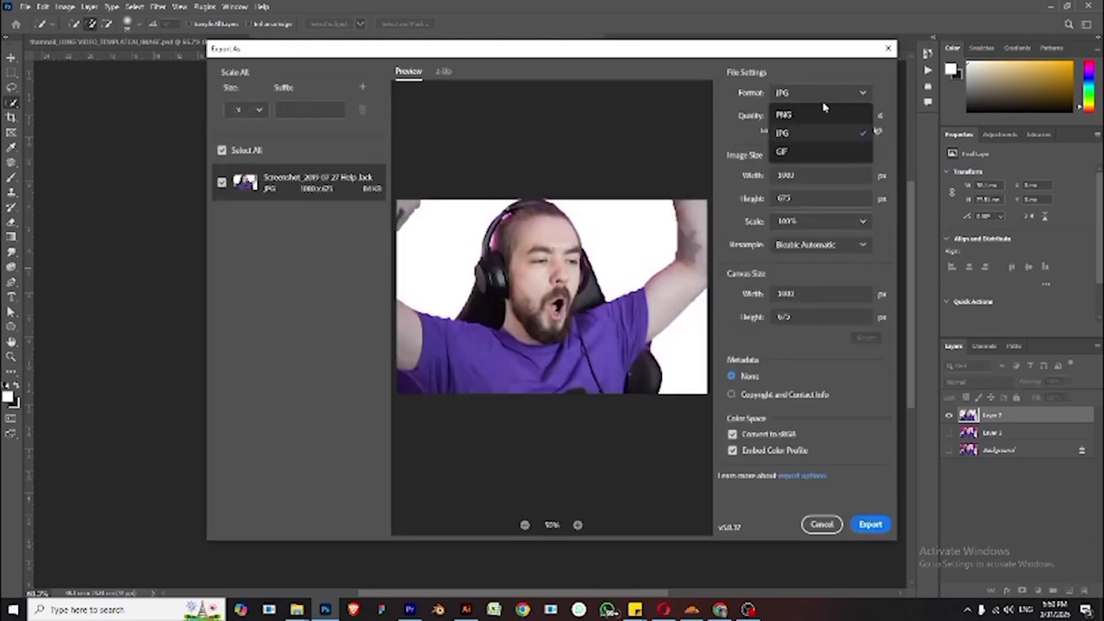
{"action": "left_click", "coordinate": [822, 113]}
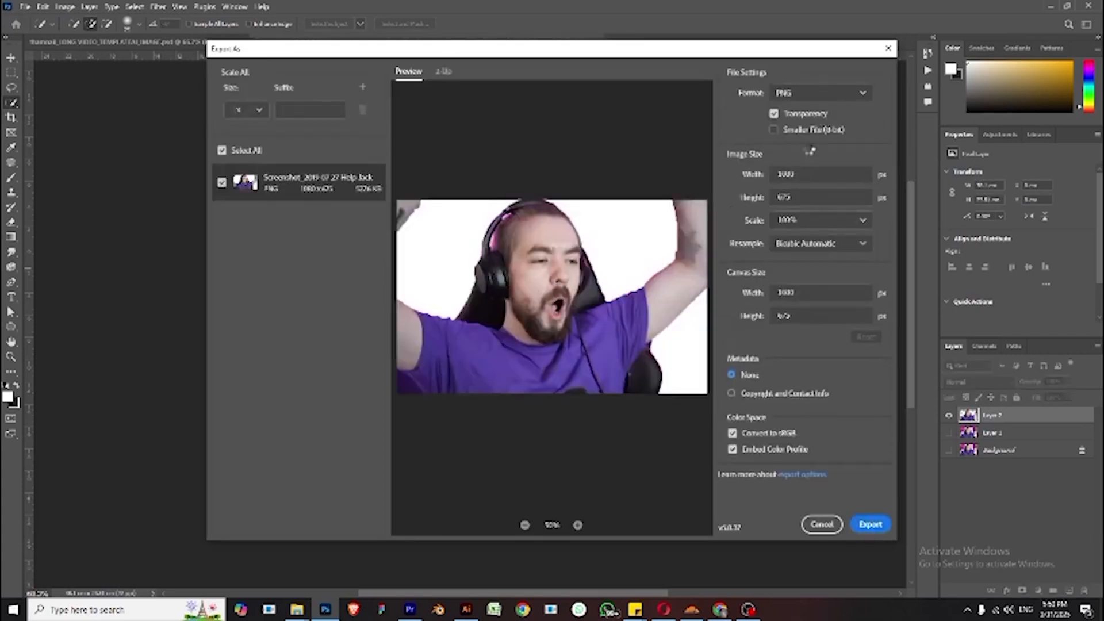
{"action": "left_click", "coordinate": [808, 95]}
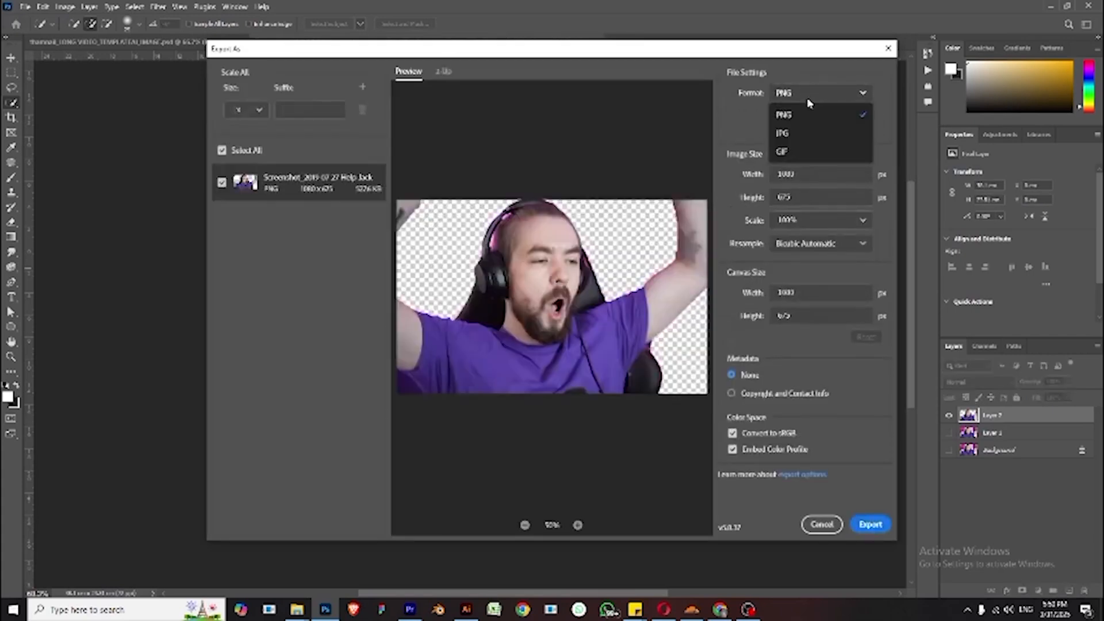
{"action": "left_click", "coordinate": [797, 134]}
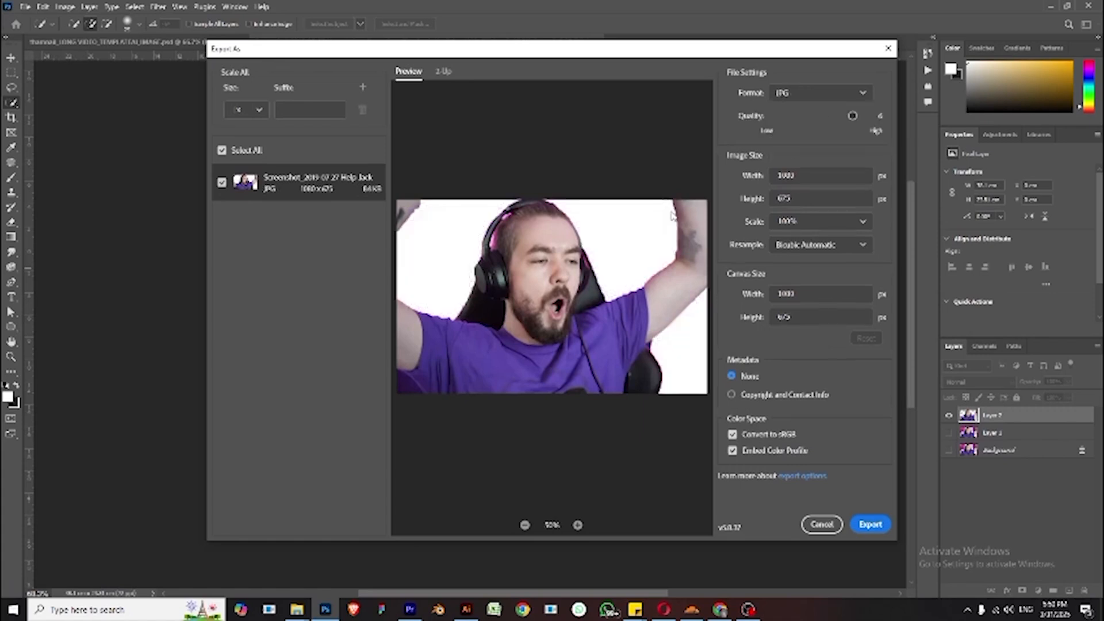
{"action": "left_click", "coordinate": [801, 94]}
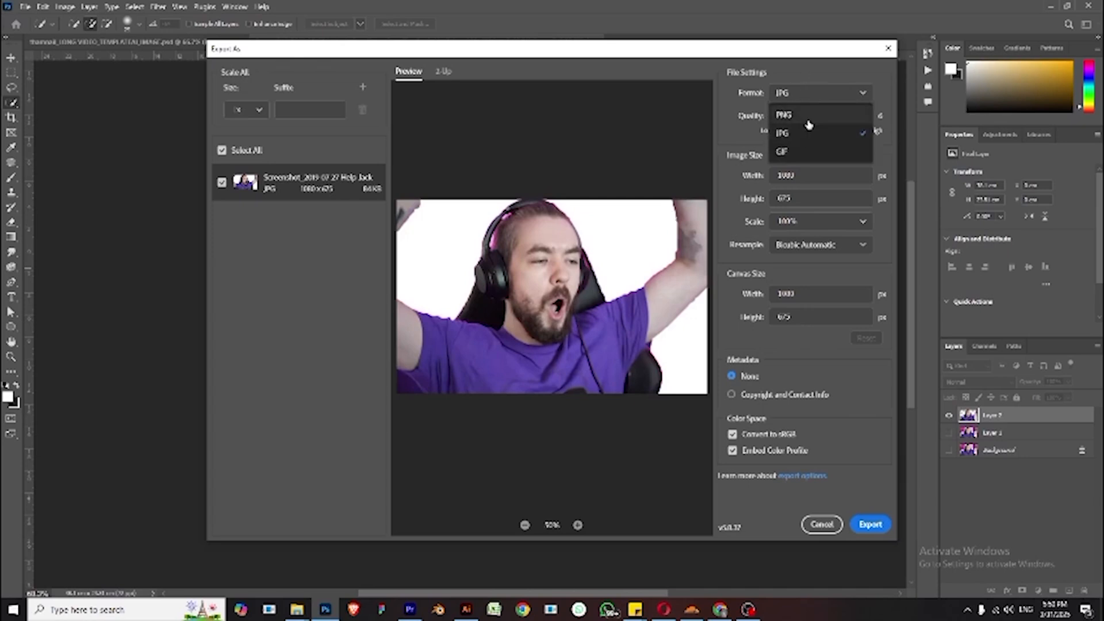
{"action": "left_click", "coordinate": [809, 119]}
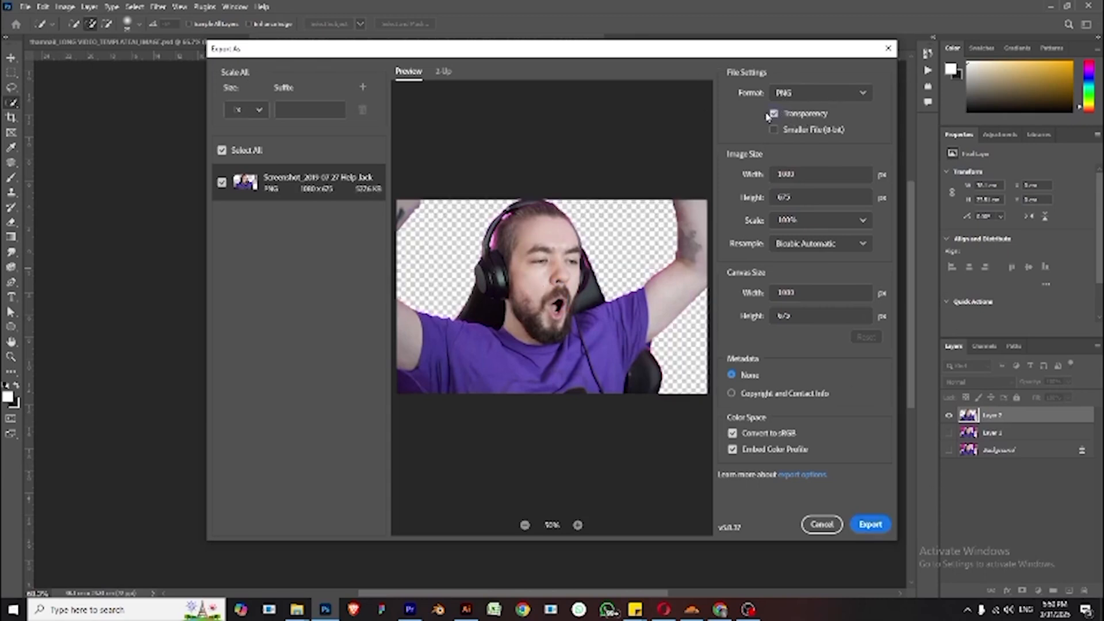
- Export the cut-out as GAME PLAYER into the GAMING_THAMNAIL folder
{"action": "left_click", "coordinate": [867, 532]}
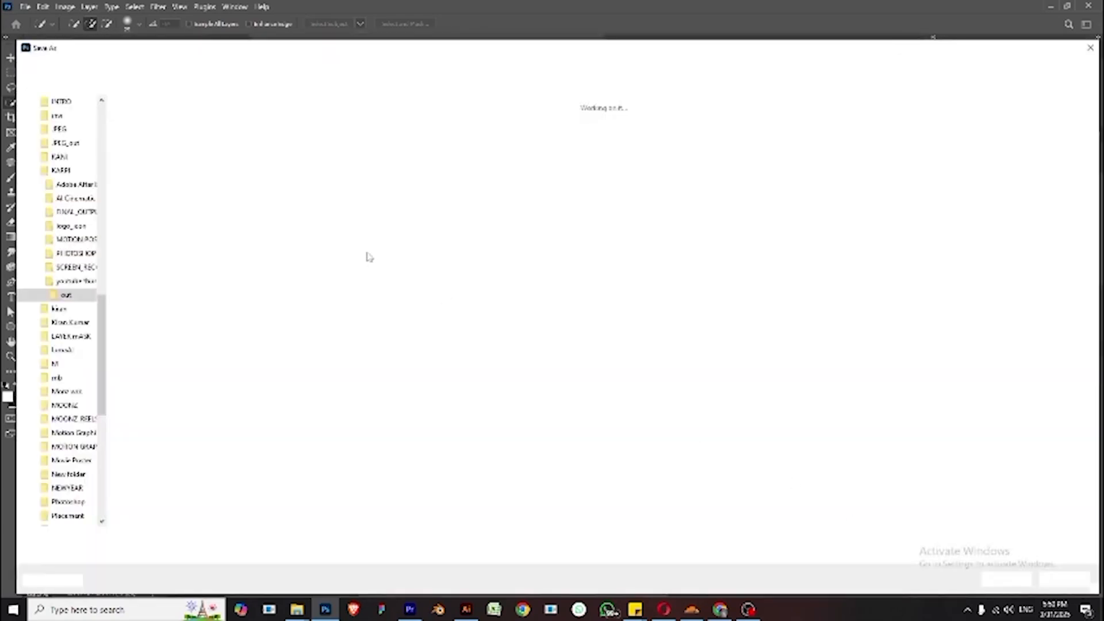
{"action": "left_click", "coordinate": [161, 66]}
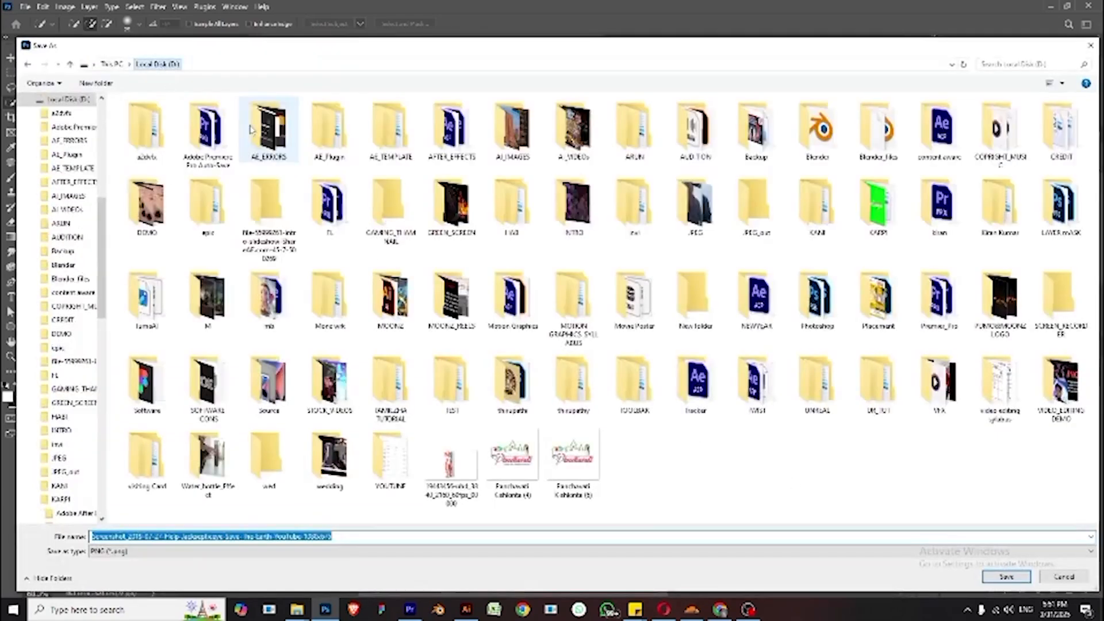
{"action": "left_click", "coordinate": [585, 310]}
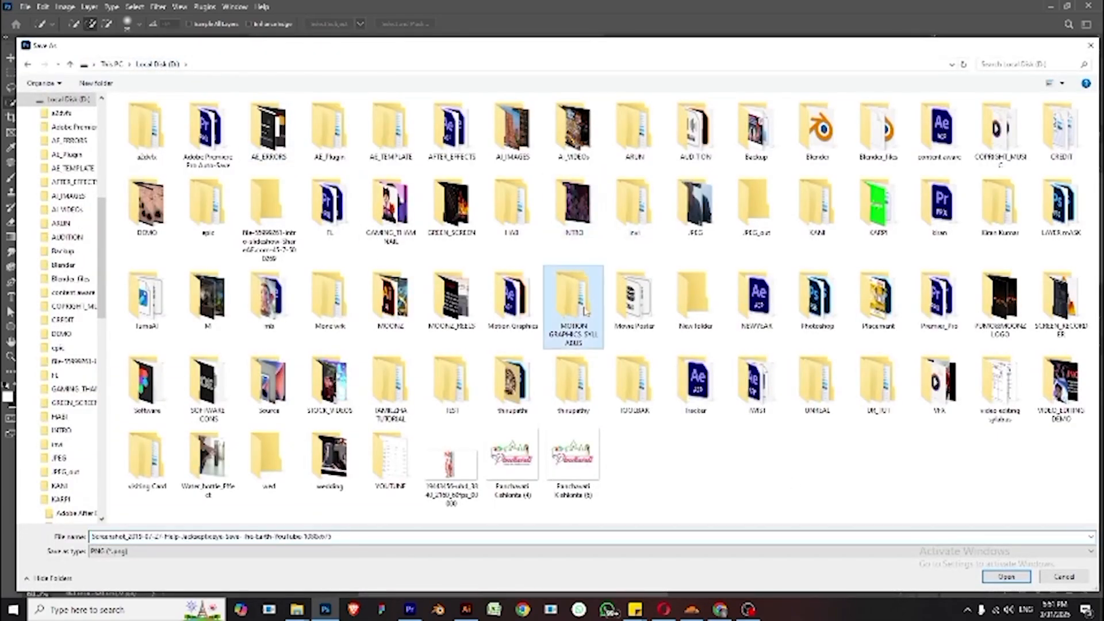
{"action": "left_click", "coordinate": [395, 217]}
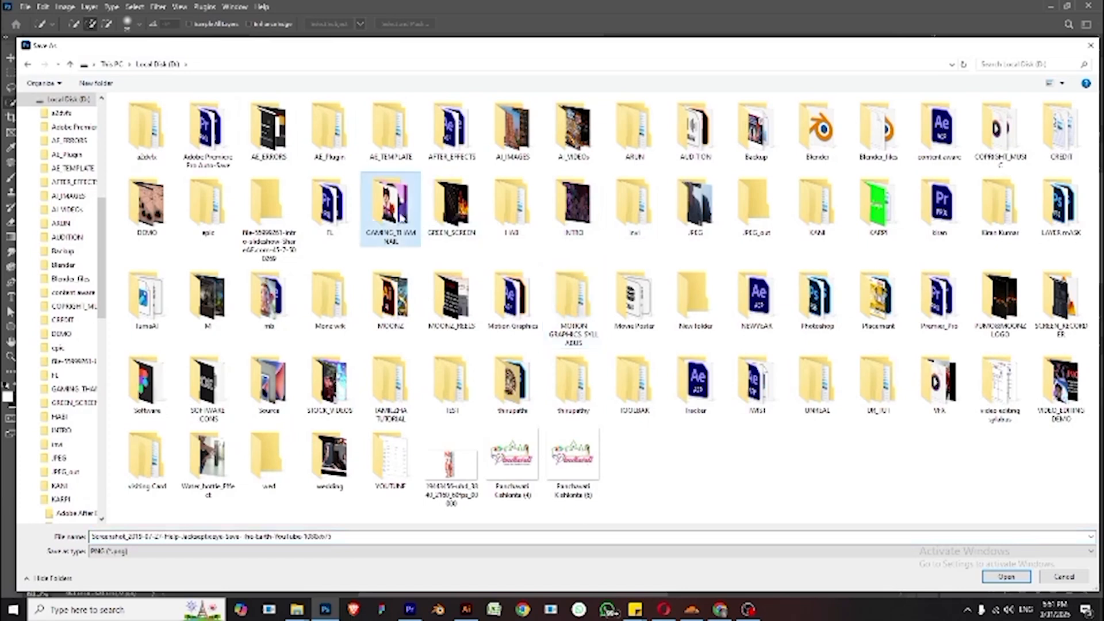
{"action": "double_click", "coordinate": [401, 217]}
{"action": "left_click", "coordinate": [490, 535]}
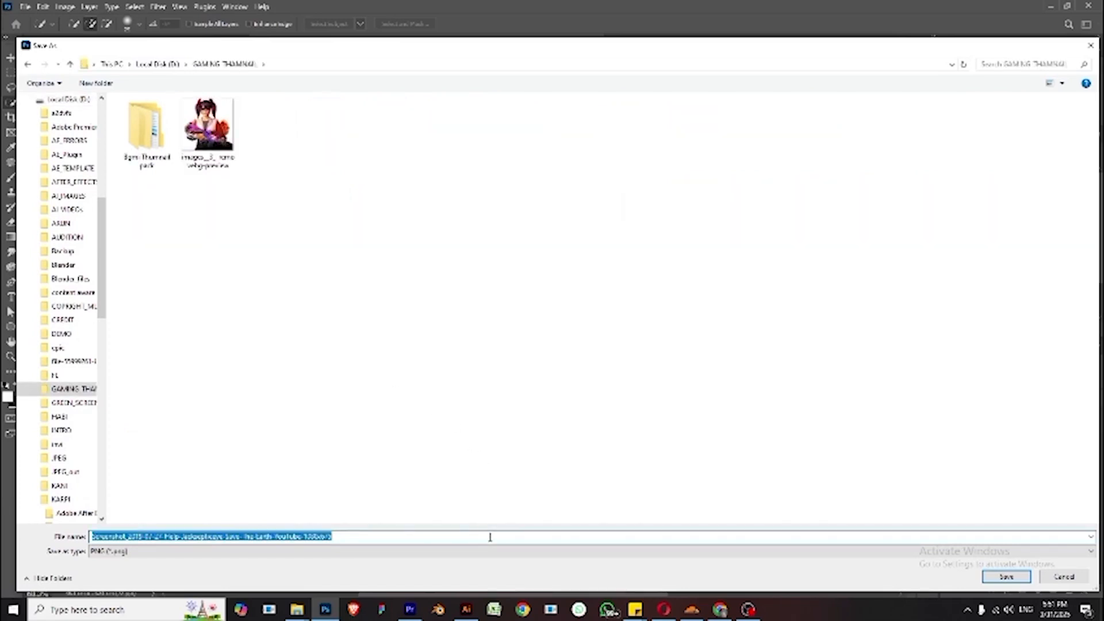
{"action": "type", "text": "GAME PLAYER"}
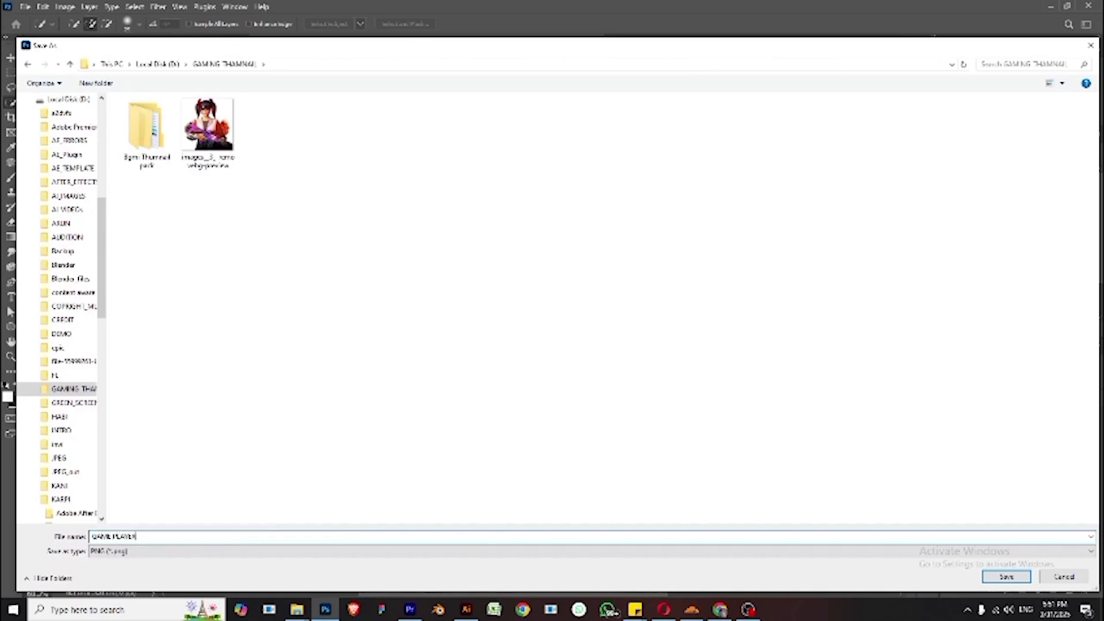
{"action": "left_click", "coordinate": [1007, 577]}
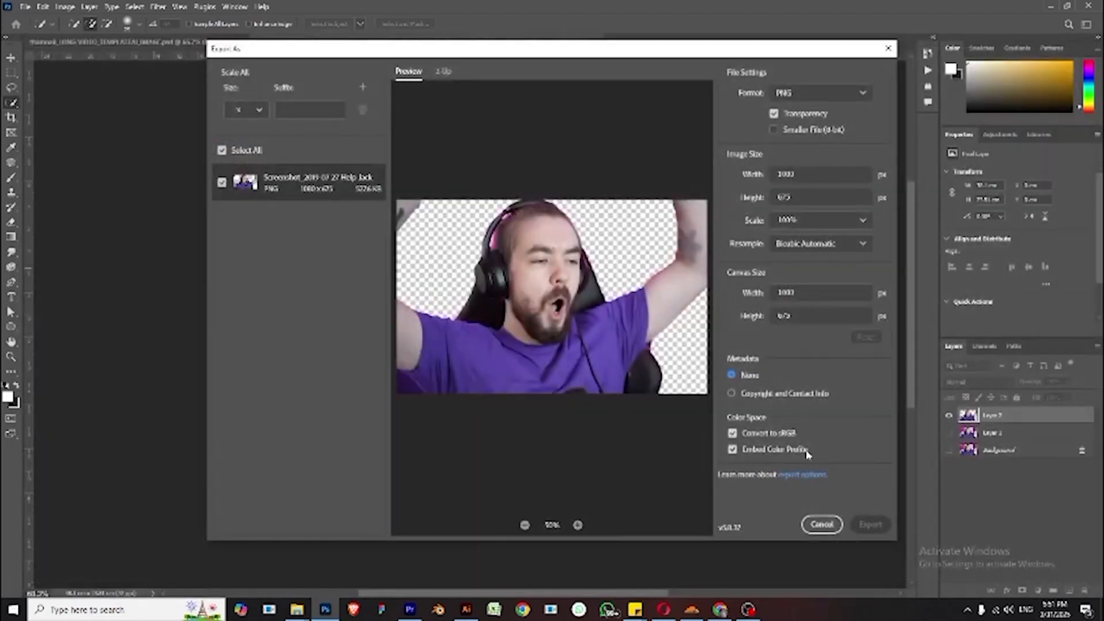
{"action": "left_click", "coordinate": [864, 519]}
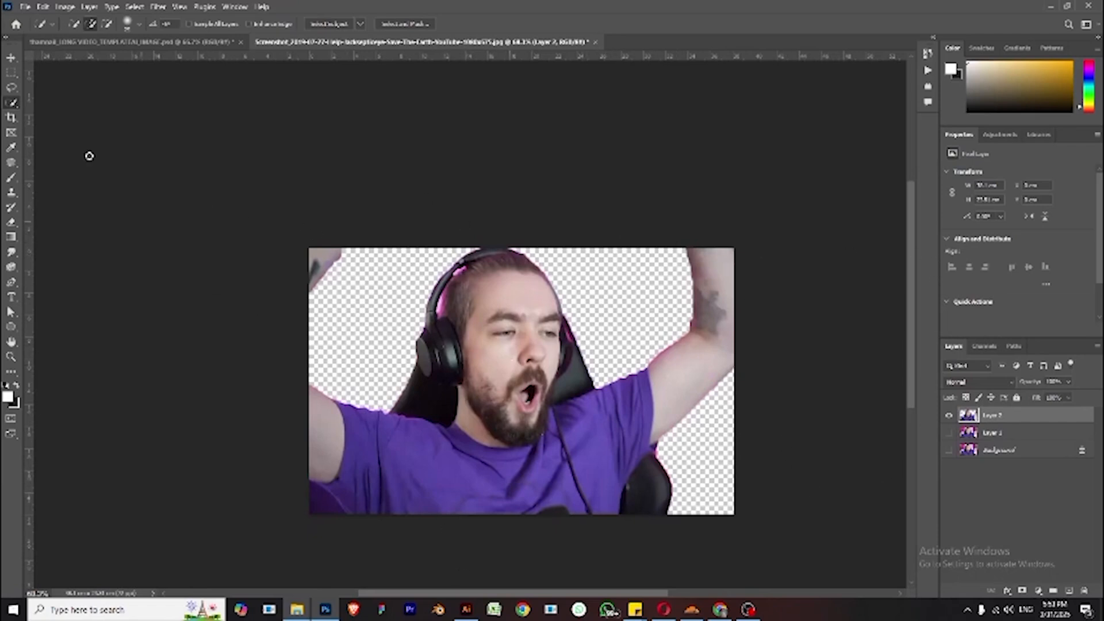
- Switch to the white thumbnail template document and drag the GAME PLAYER image from File Explorer onto its canvas
{"action": "left_click", "coordinate": [165, 42]}
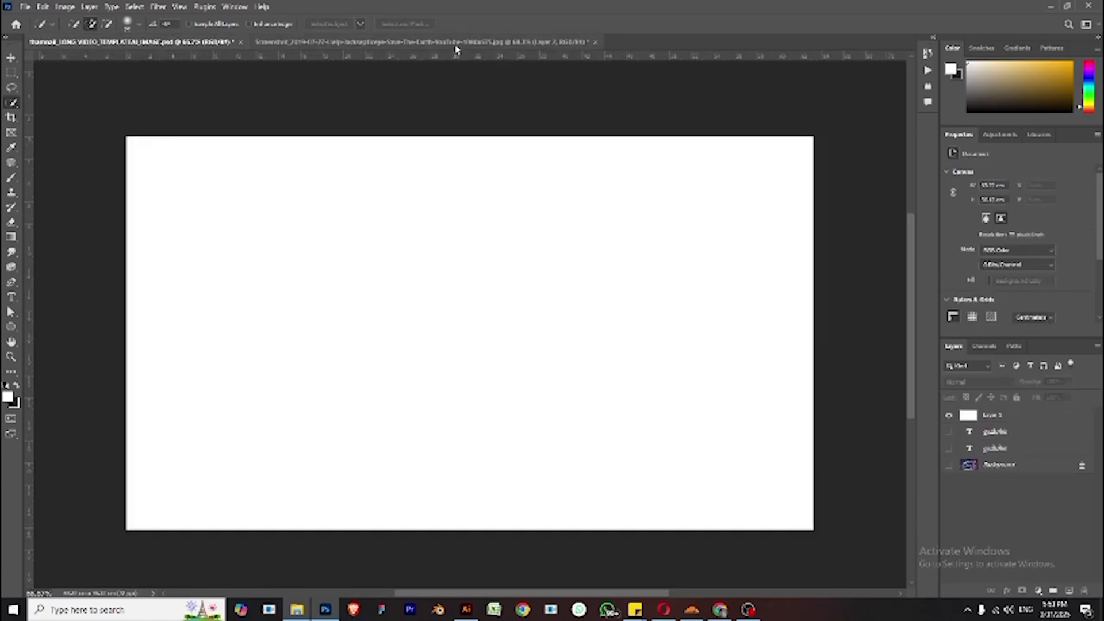
{"action": "left_click", "coordinate": [25, 7]}
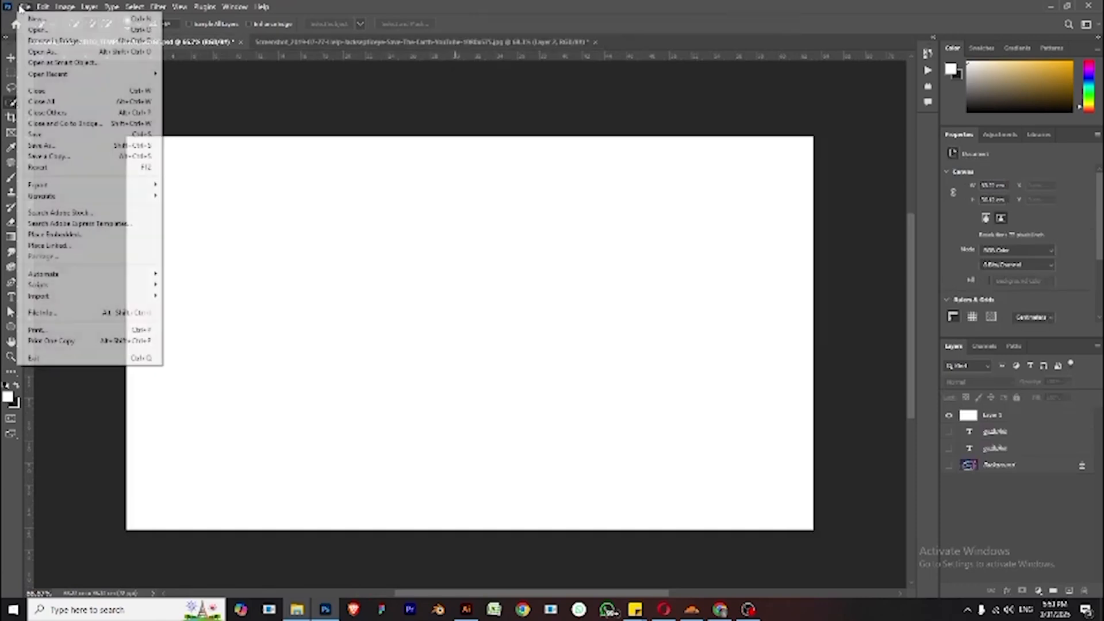
{"action": "left_click", "coordinate": [399, 348]}
{"action": "mouse_move", "coordinate": [296, 610]}
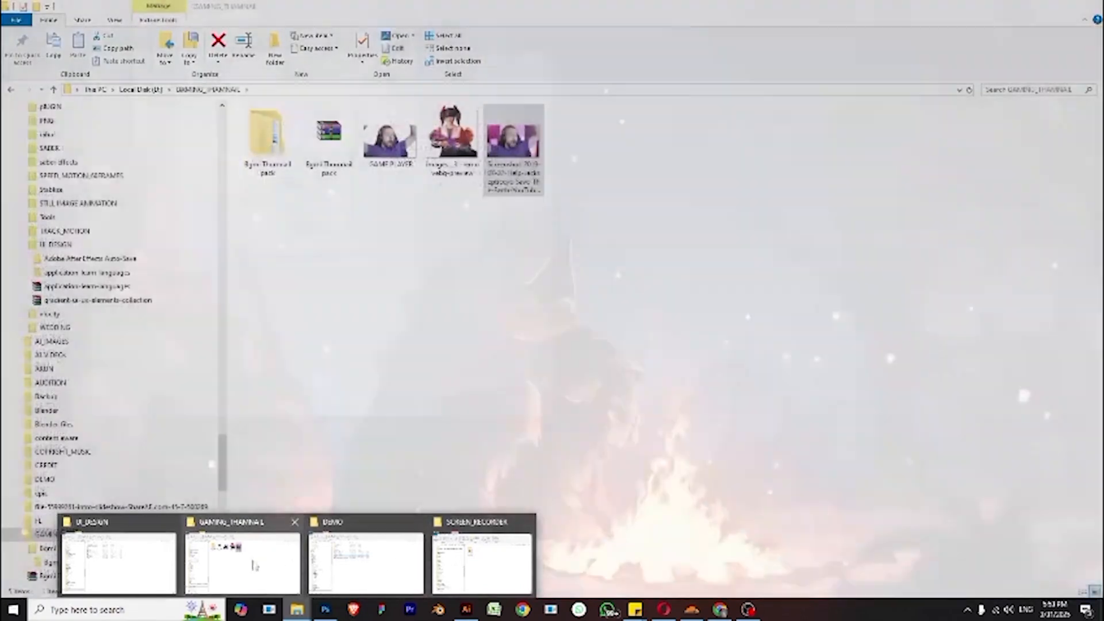
{"action": "left_click", "coordinate": [242, 561]}
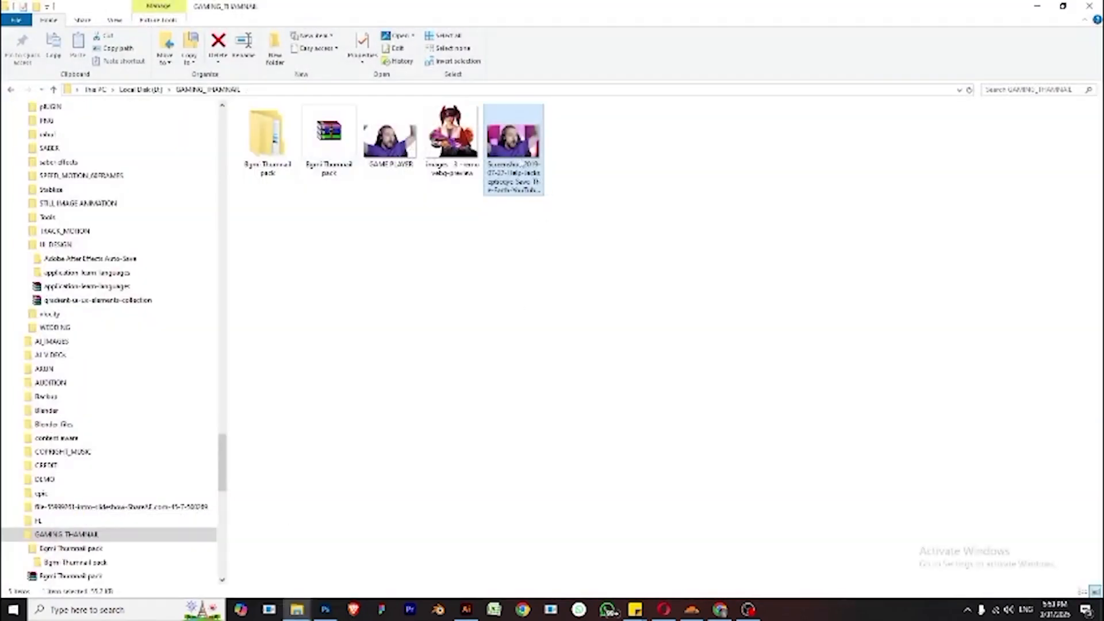
{"action": "left_click_drag", "start_coordinate": [518, 164], "coordinate": [517, 277]}
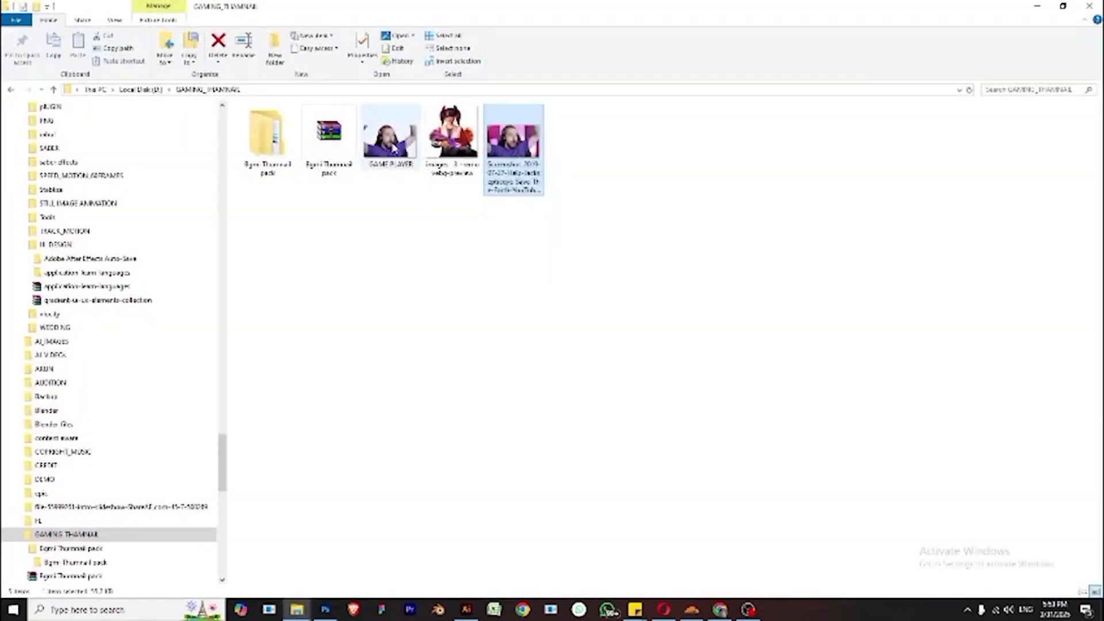
{"action": "left_click_drag", "start_coordinate": [390, 138], "coordinate": [471, 375]}
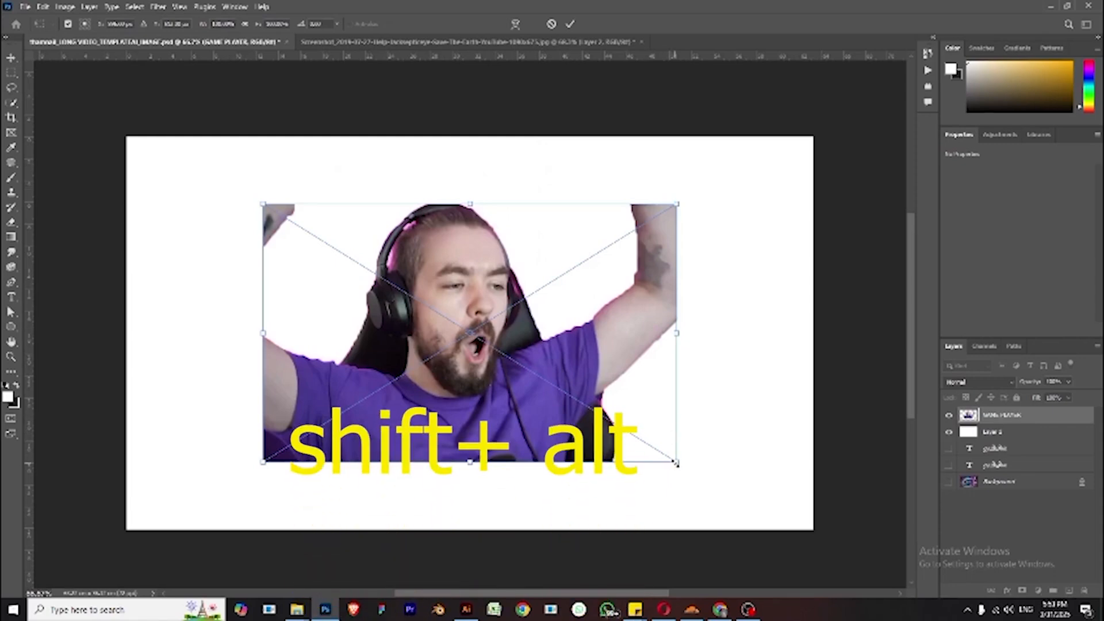
- Enlarge the placed GAME PLAYER image to fill the canvas height, undo the extra stretching, and commit the transform
{"action": "left_click_drag", "start_coordinate": [676, 463], "coordinate": [758, 569]}
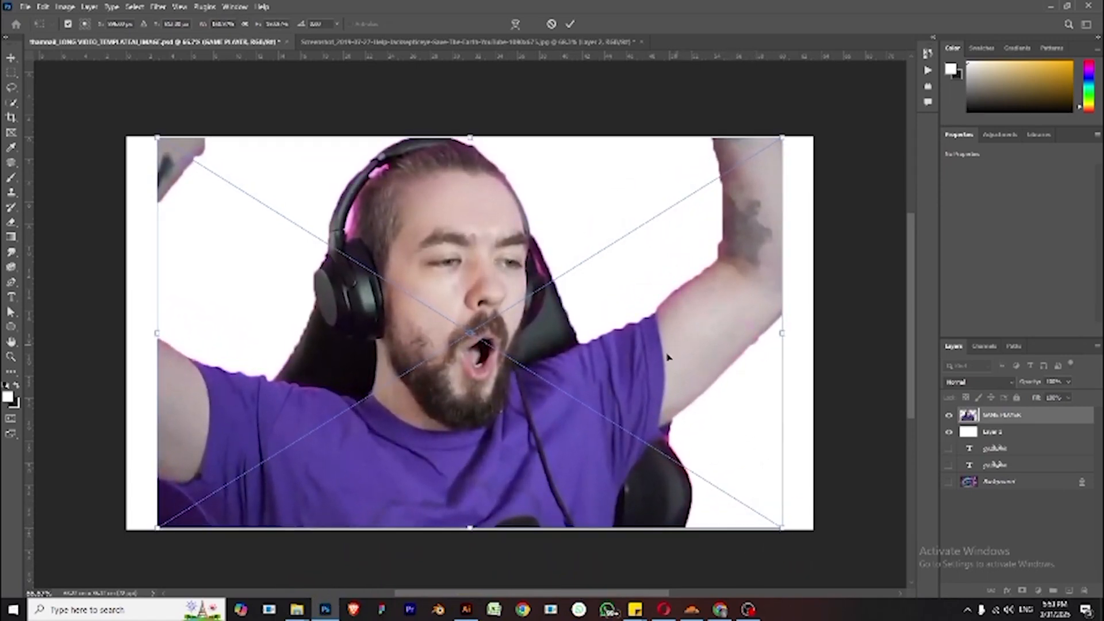
{"action": "left_click_drag", "start_coordinate": [621, 361], "coordinate": [592, 366]}
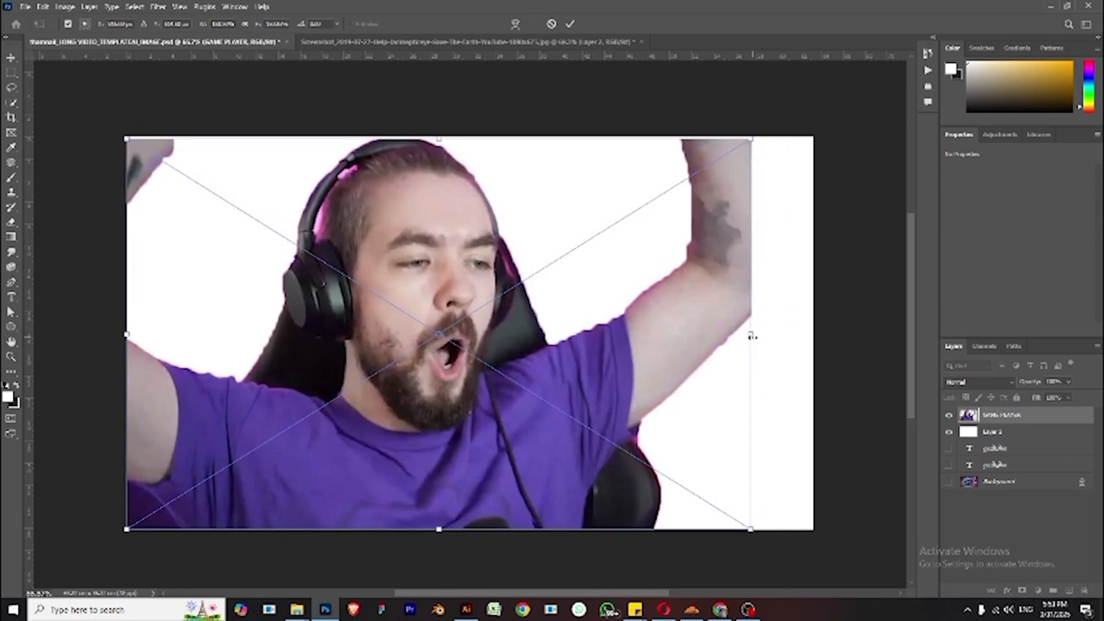
{"action": "left_click_drag", "start_coordinate": [752, 336], "coordinate": [821, 326]}
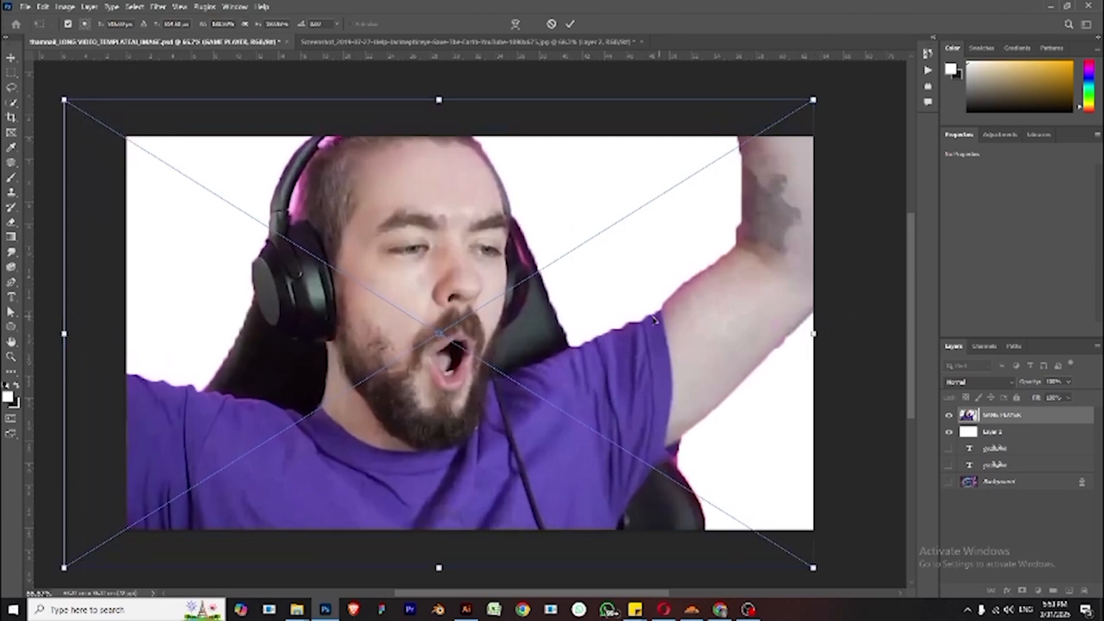
{"action": "left_click_drag", "start_coordinate": [654, 319], "coordinate": [666, 327]}
{"action": "key", "text": "ctrl+z"}
{"action": "key", "text": "ctrl+z"}
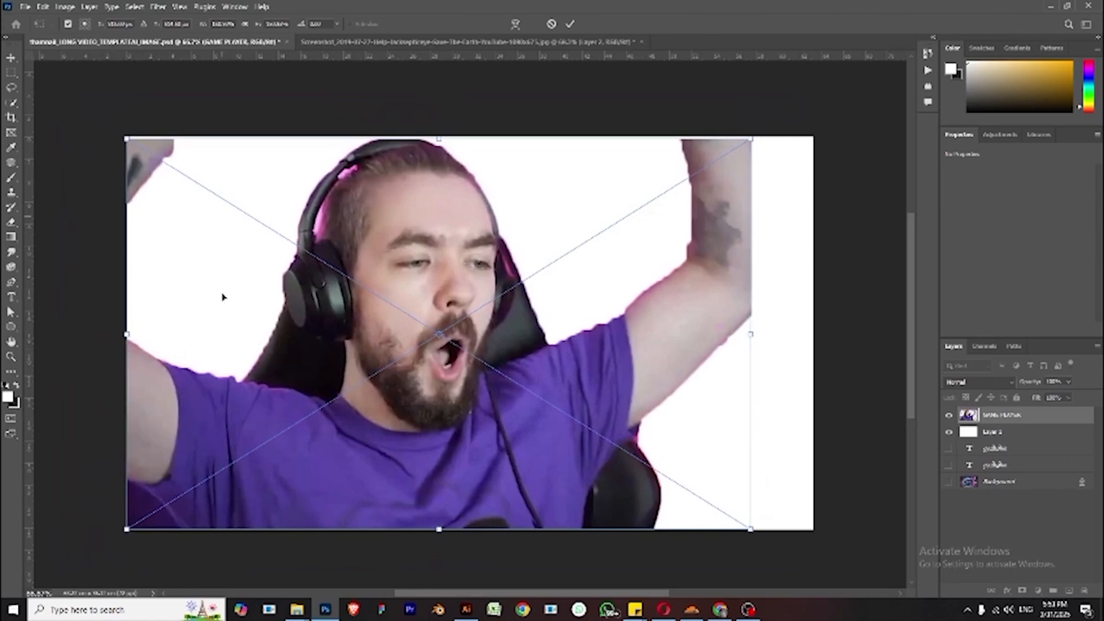
{"action": "key", "text": "Return"}
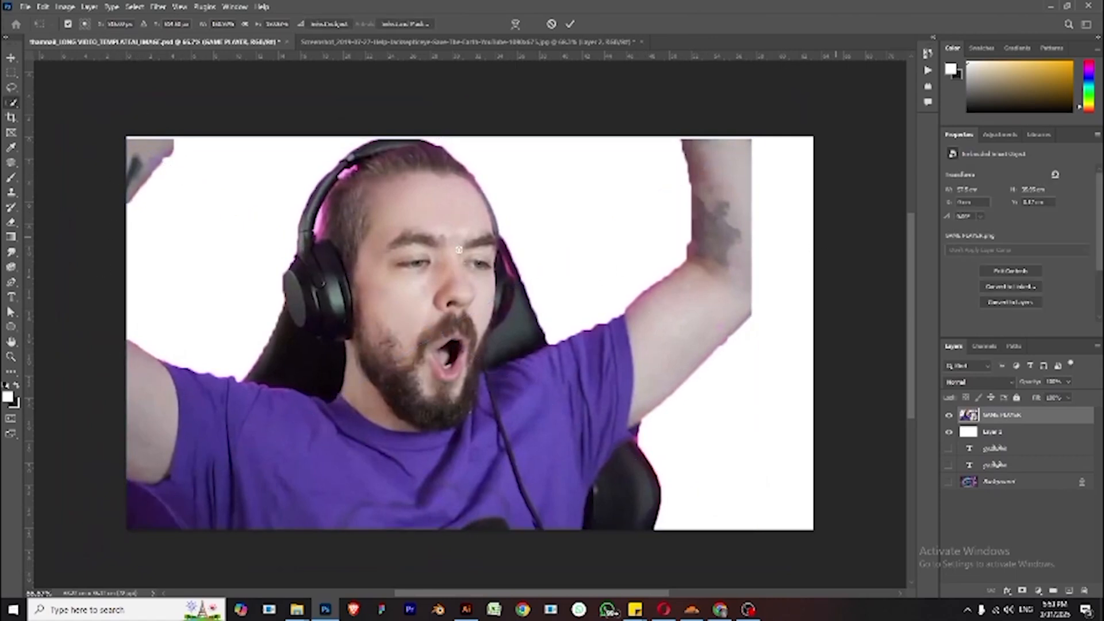
{"action": "key", "text": "w"}
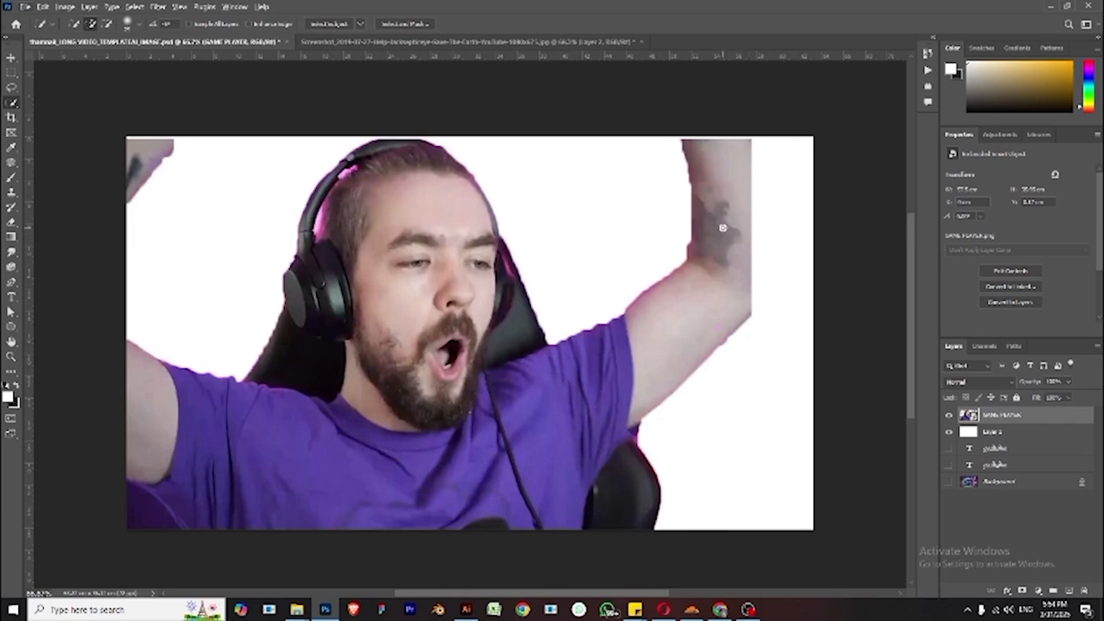
{"action": "key", "text": "t"}
{"action": "key", "text": "alt+t"}
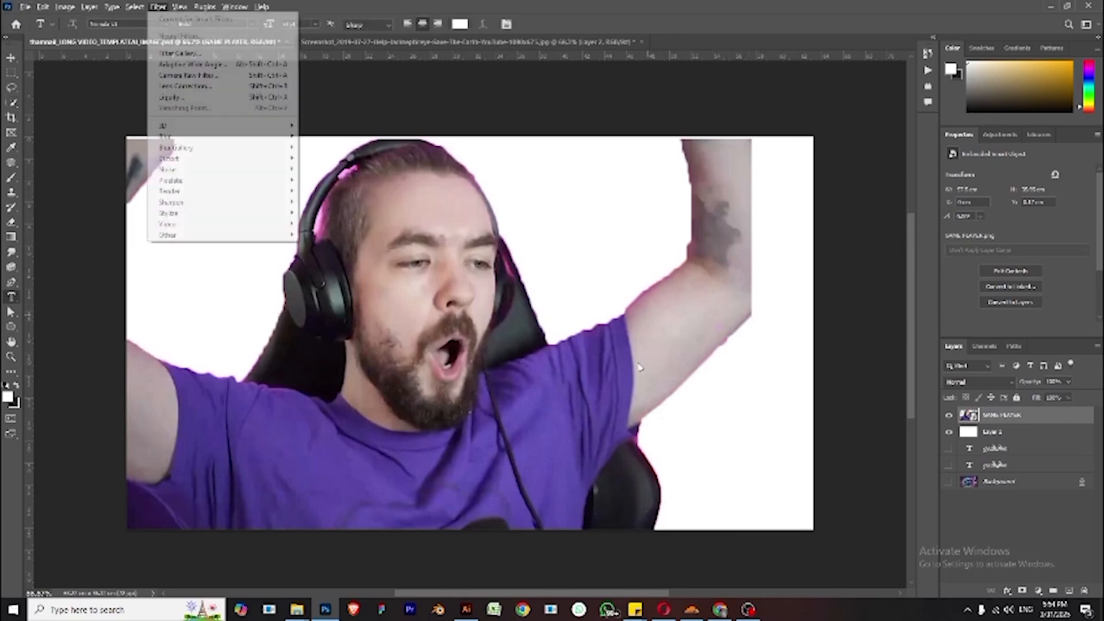
{"action": "key", "text": "Escape"}
{"action": "left_click", "coordinate": [560, 381]}
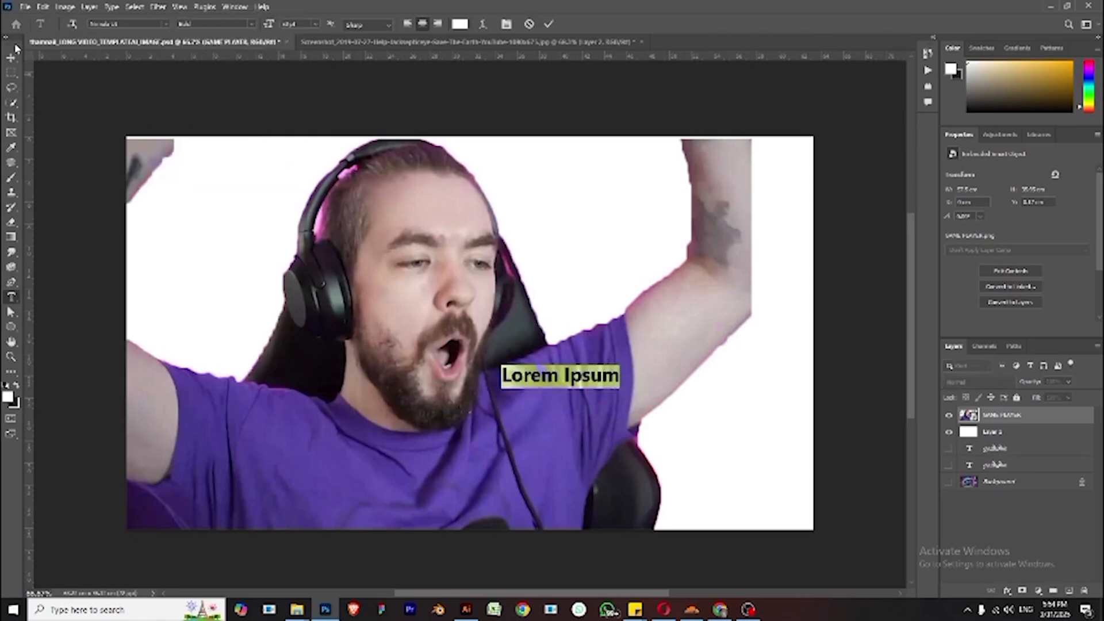
{"action": "left_click", "coordinate": [10, 57]}
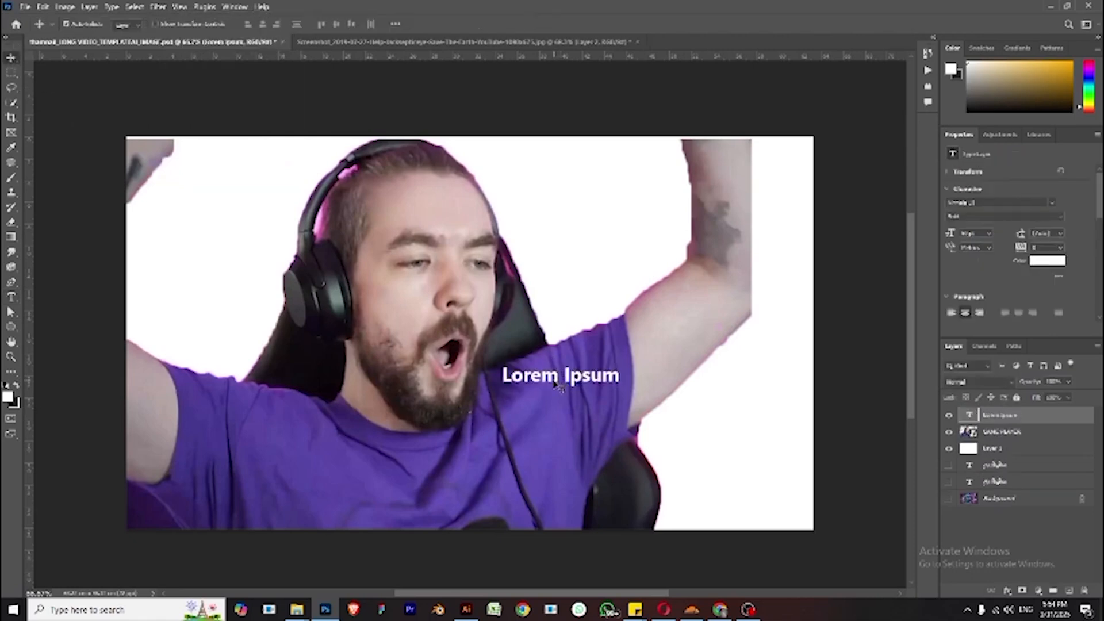
{"action": "left_click_drag", "start_coordinate": [562, 385], "coordinate": [549, 386]}
{"action": "key", "text": "Delete"}
{"action": "key", "text": "w"}
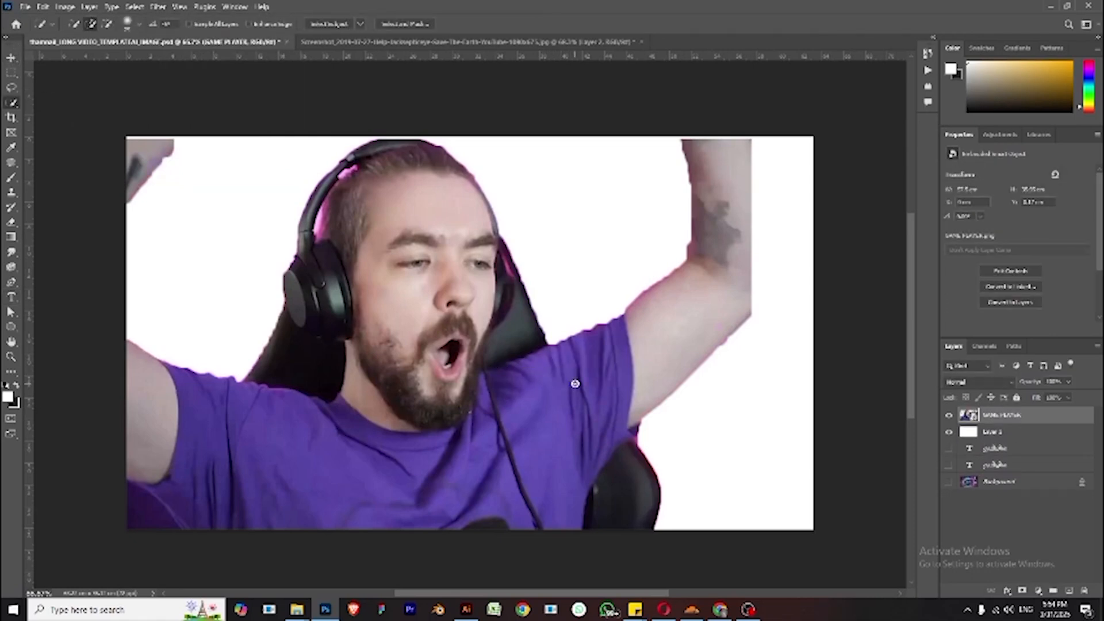
- Scale the GAME PLAYER layer larger so it extends past the canvas's right edge and commit the transform
{"action": "left_click", "coordinate": [10, 58]}
{"action": "key", "text": "ctrl+t"}
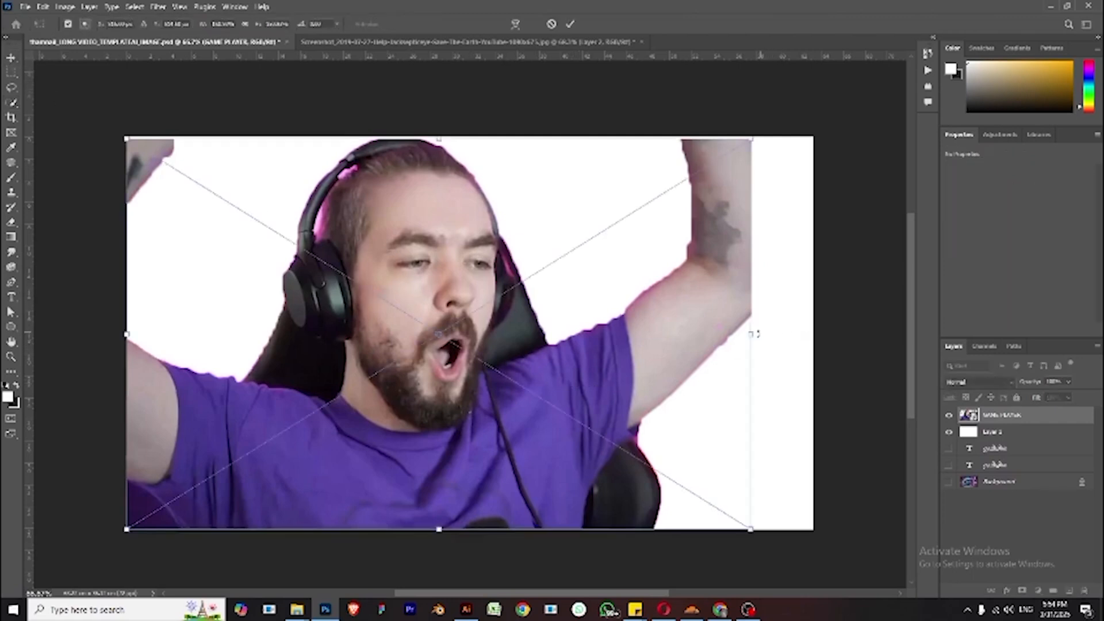
{"action": "left_click_drag", "start_coordinate": [753, 335], "coordinate": [819, 373]}
{"action": "key", "text": "Return"}
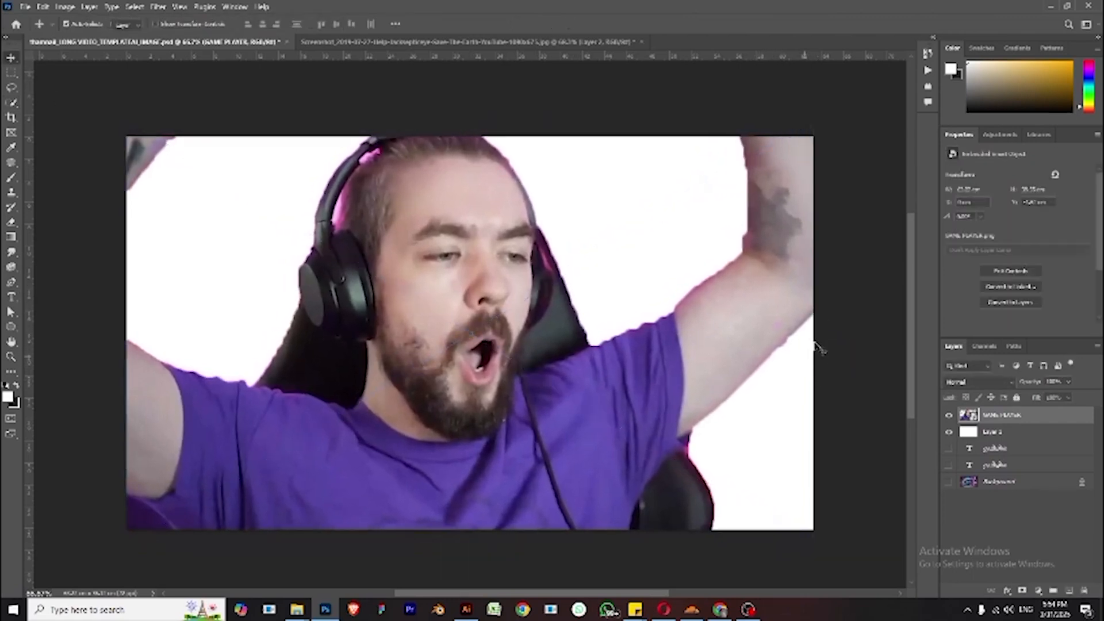
- Switch to the browser and open a dark black-interior image from the Google Images results
{"action": "left_click", "coordinate": [838, 315]}
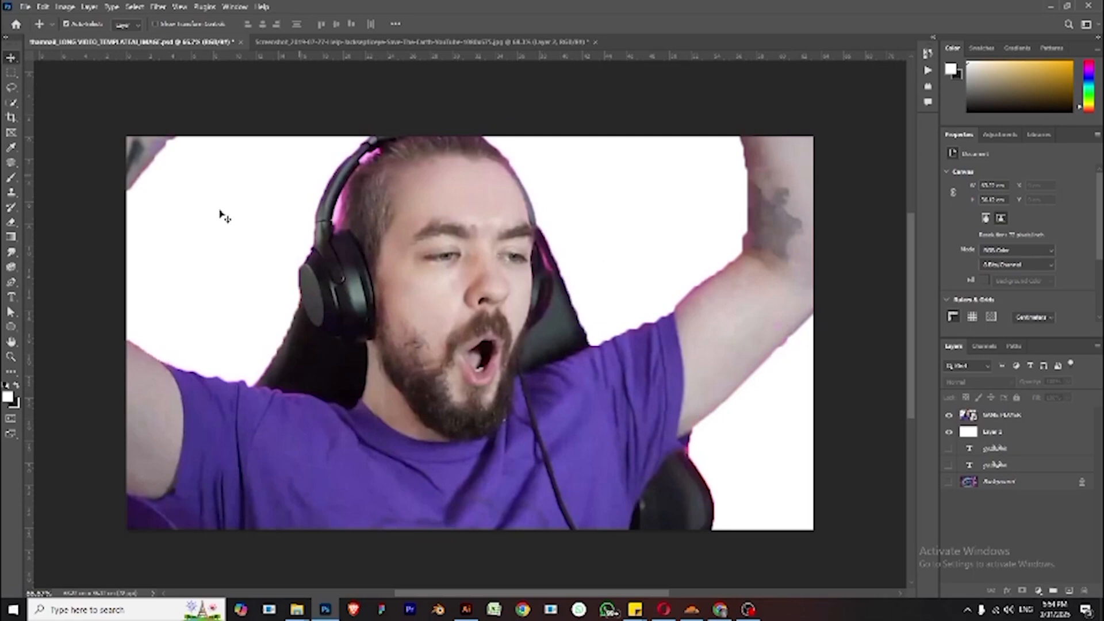
{"action": "left_click", "coordinate": [720, 610]}
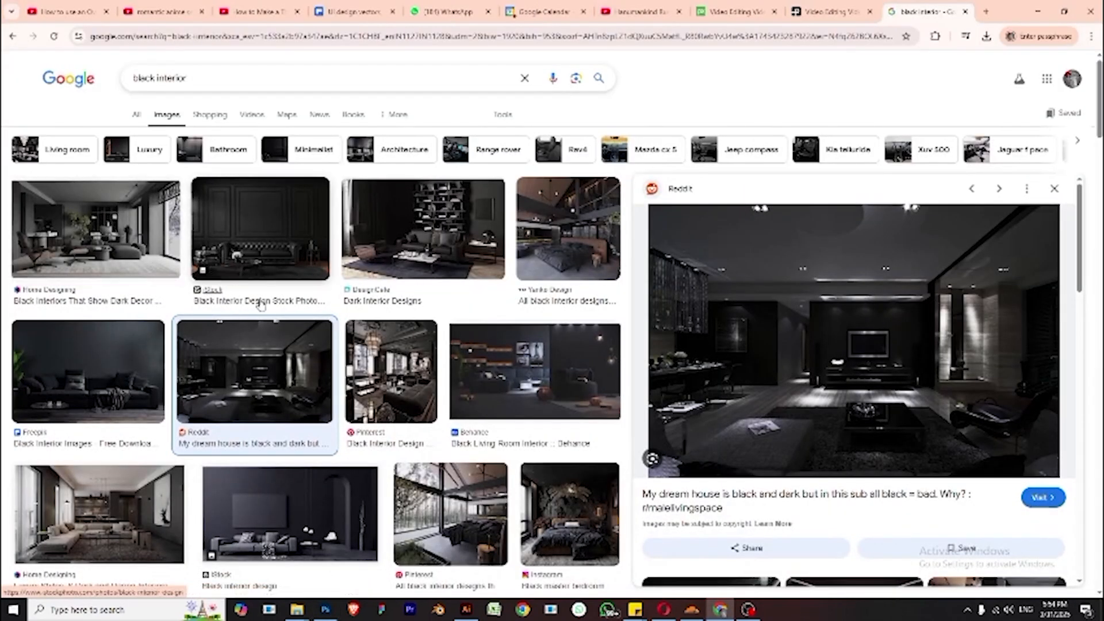
{"action": "scroll", "coordinate": [667, 415], "scroll_direction": "down", "scroll_amount": 4}
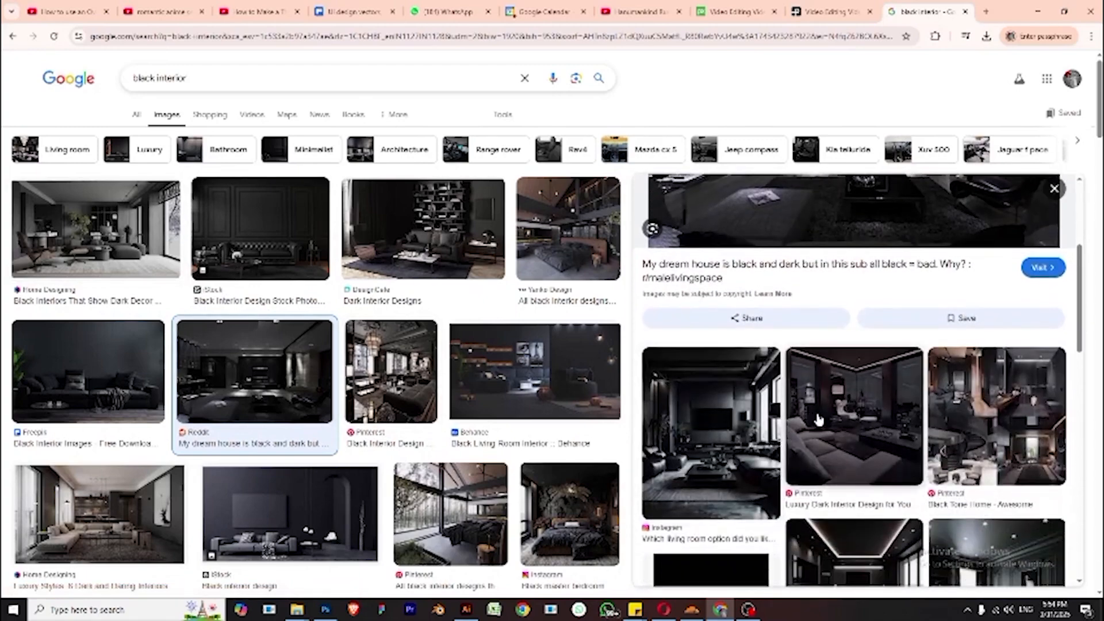
{"action": "scroll", "coordinate": [822, 422], "scroll_direction": "down", "scroll_amount": 2}
{"action": "scroll", "coordinate": [914, 437], "scroll_direction": "up", "scroll_amount": 6}
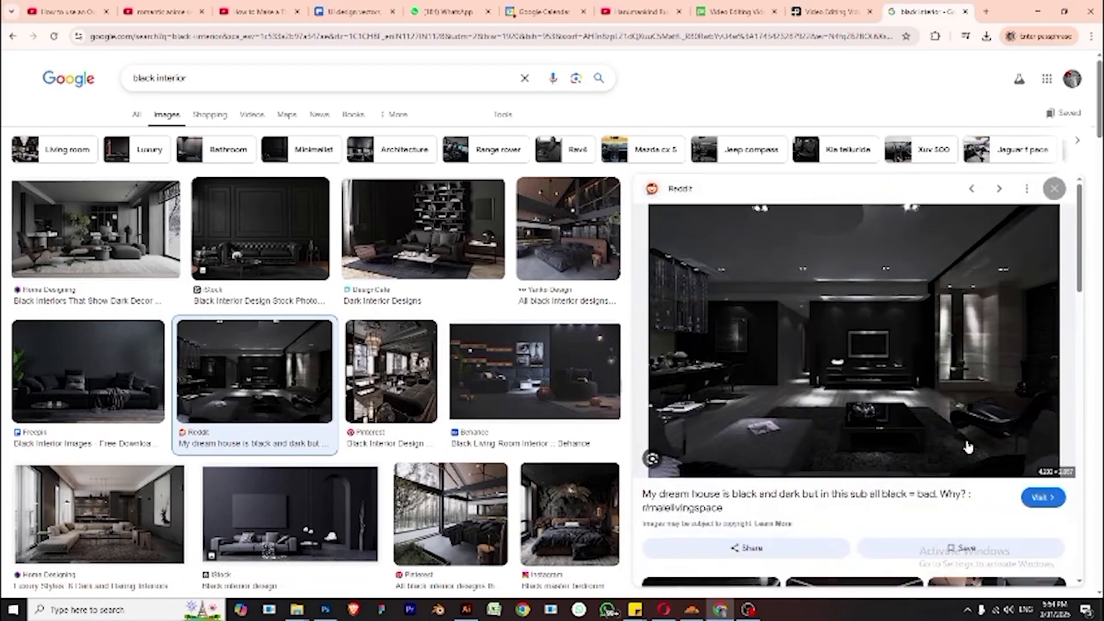
{"action": "left_click", "coordinate": [883, 320]}
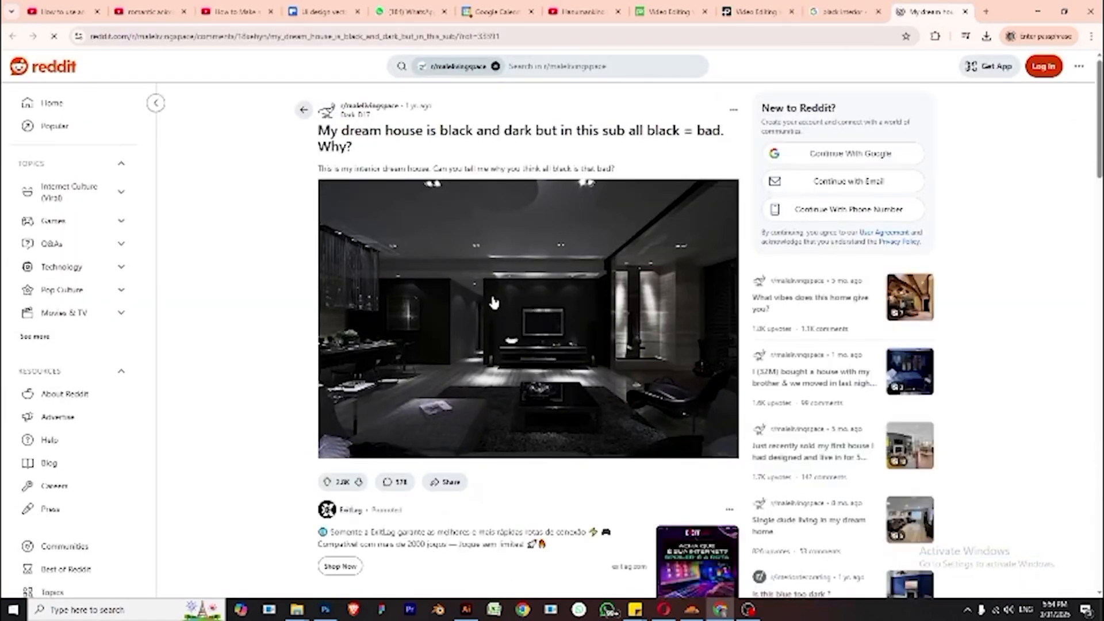
- Save the full-size black interior image into the GAMING_THAMNAIL folder
{"action": "right_click", "coordinate": [493, 299]}
{"action": "key", "text": "Escape"}
{"action": "left_click", "coordinate": [530, 300]}
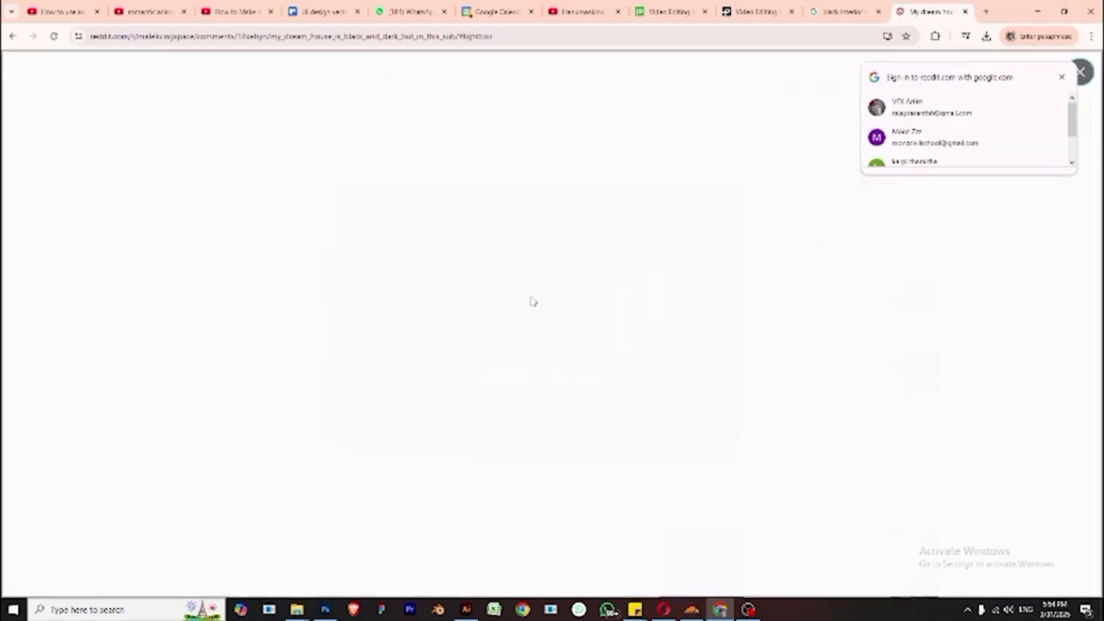
{"action": "right_click", "coordinate": [471, 266]}
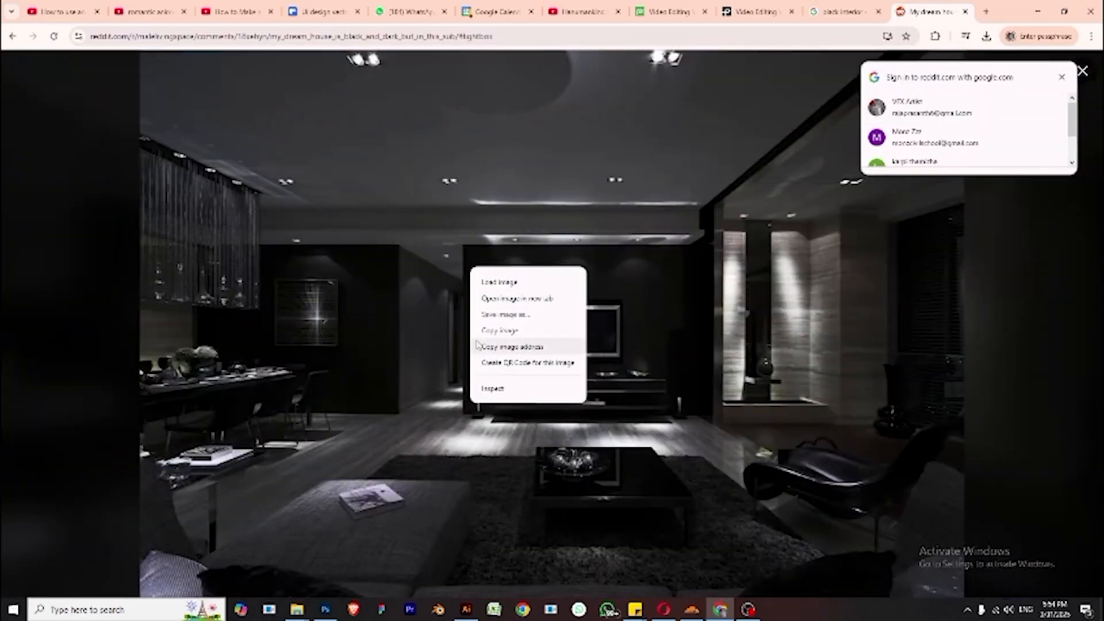
{"action": "left_click", "coordinate": [392, 249]}
{"action": "right_click", "coordinate": [421, 246]}
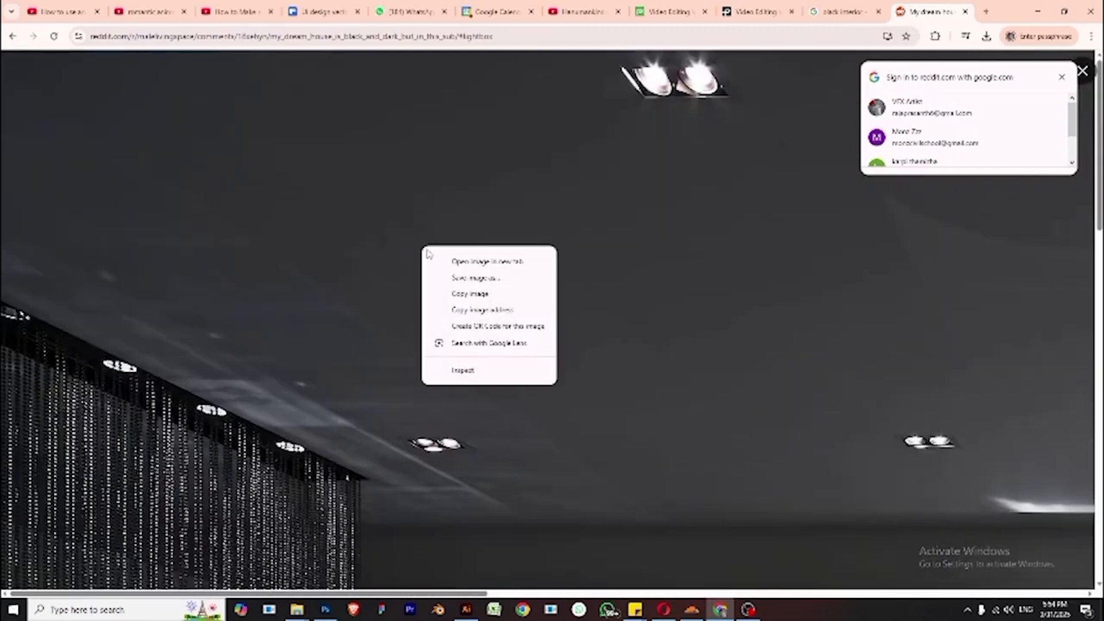
{"action": "left_click", "coordinate": [484, 277]}
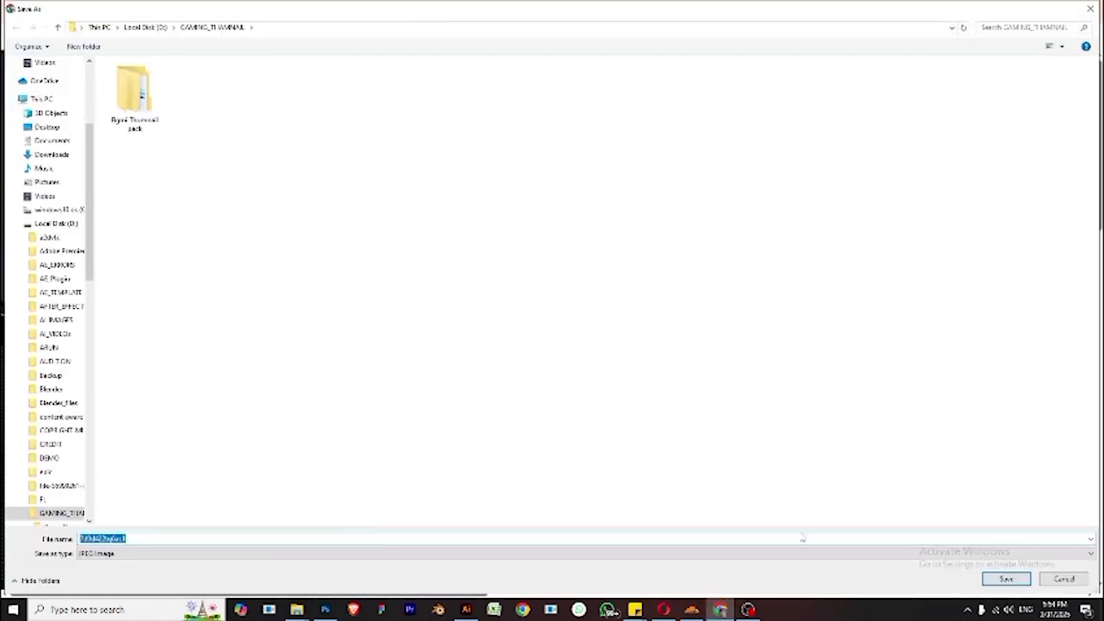
{"action": "left_click", "coordinate": [1006, 578]}
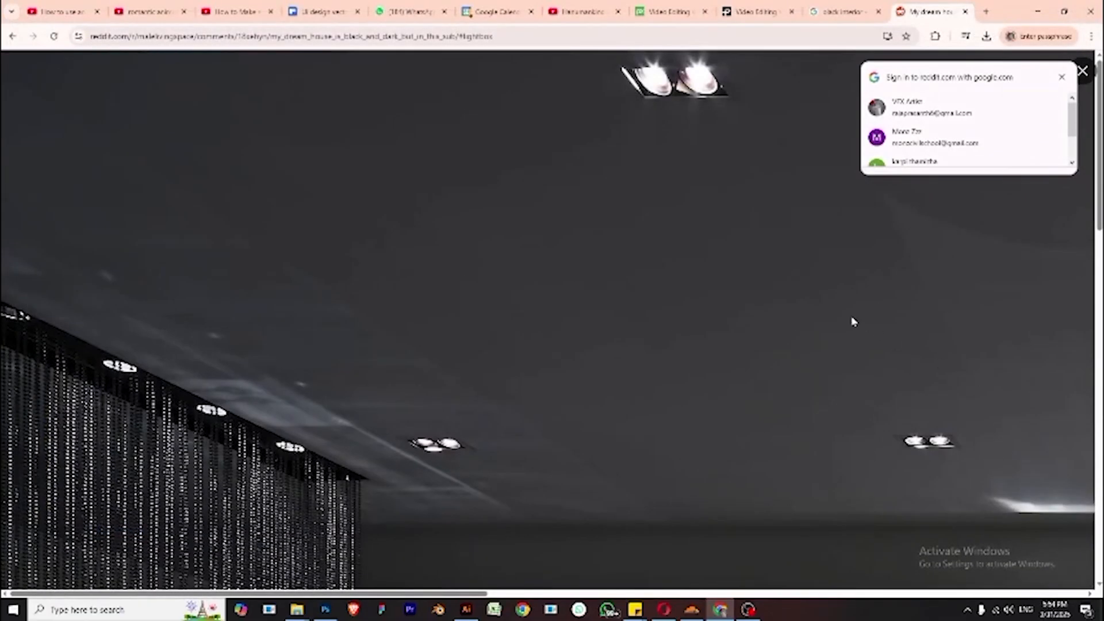
{"action": "left_click", "coordinate": [854, 322]}
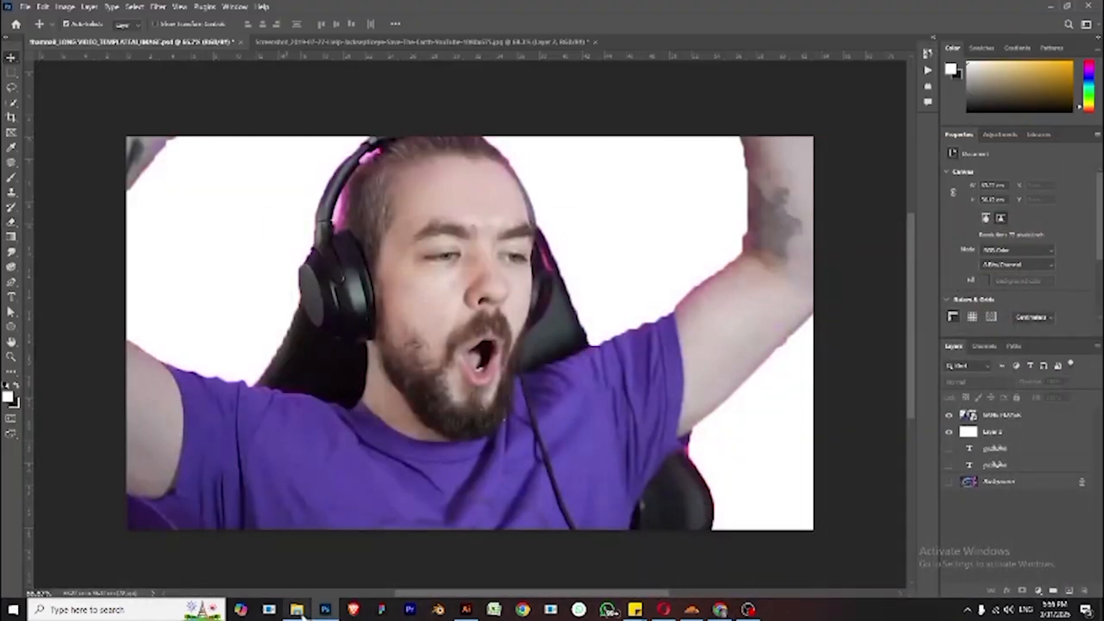
- Place the downloaded black interior image into the thumbnail document and scale it to cover the whole canvas
{"action": "mouse_move", "coordinate": [297, 608]}
{"action": "left_click", "coordinate": [262, 539]}
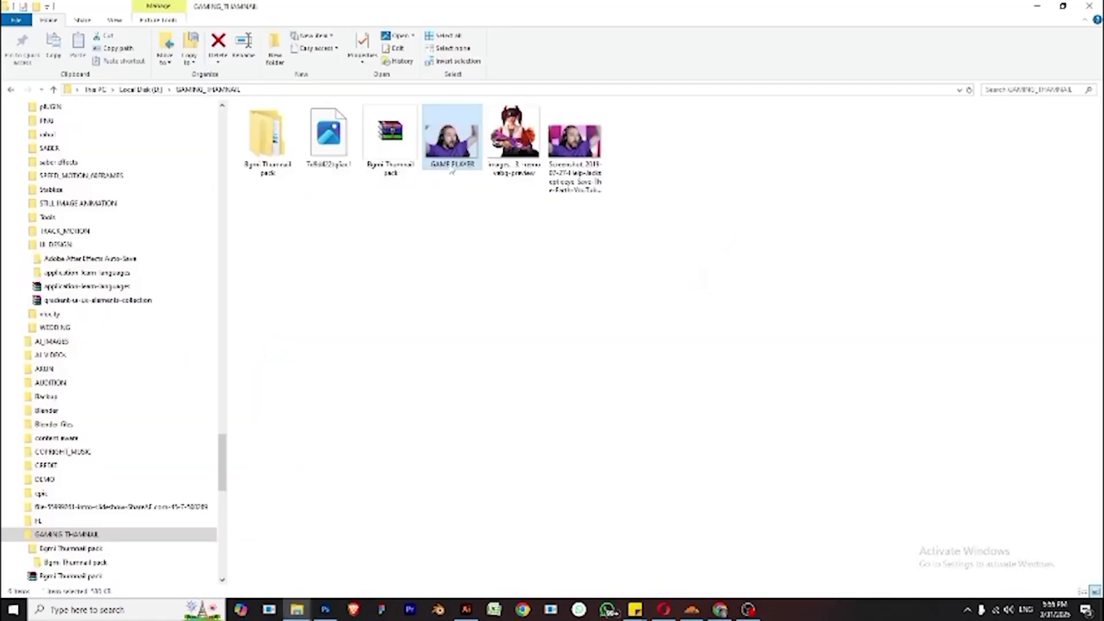
{"action": "left_click", "coordinate": [324, 141]}
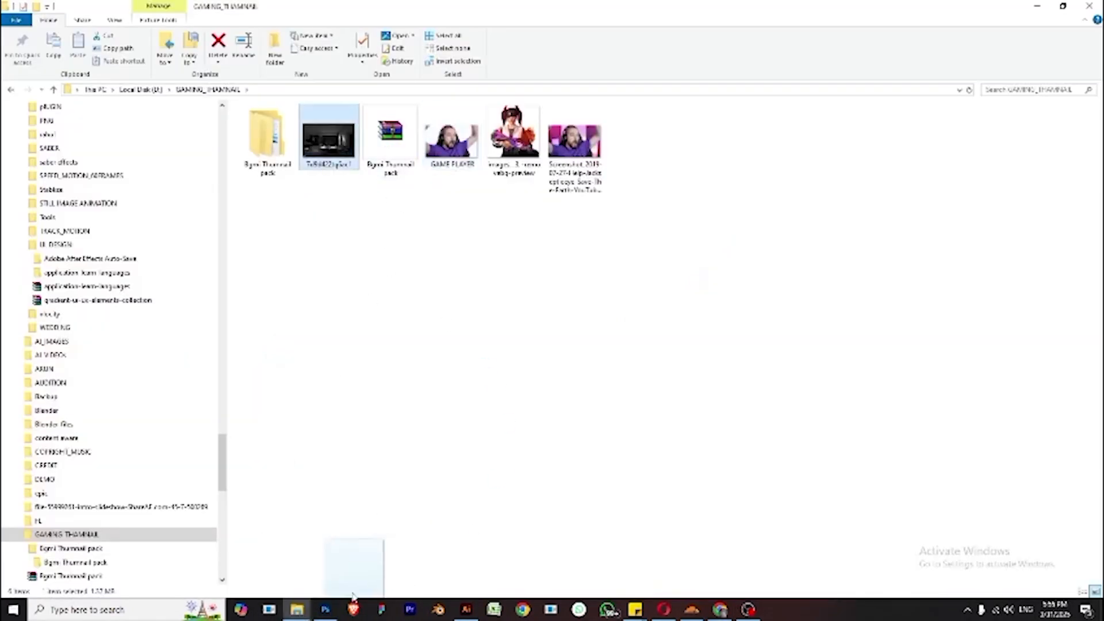
{"action": "left_click", "coordinate": [325, 608]}
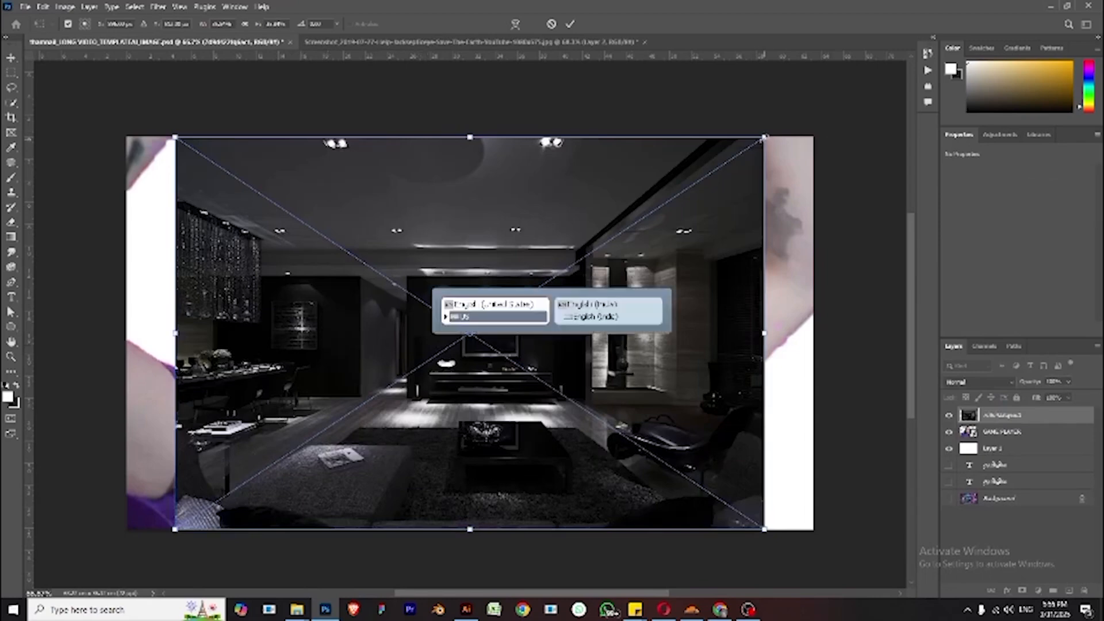
{"action": "left_click_drag", "start_coordinate": [764, 138], "coordinate": [826, 115]}
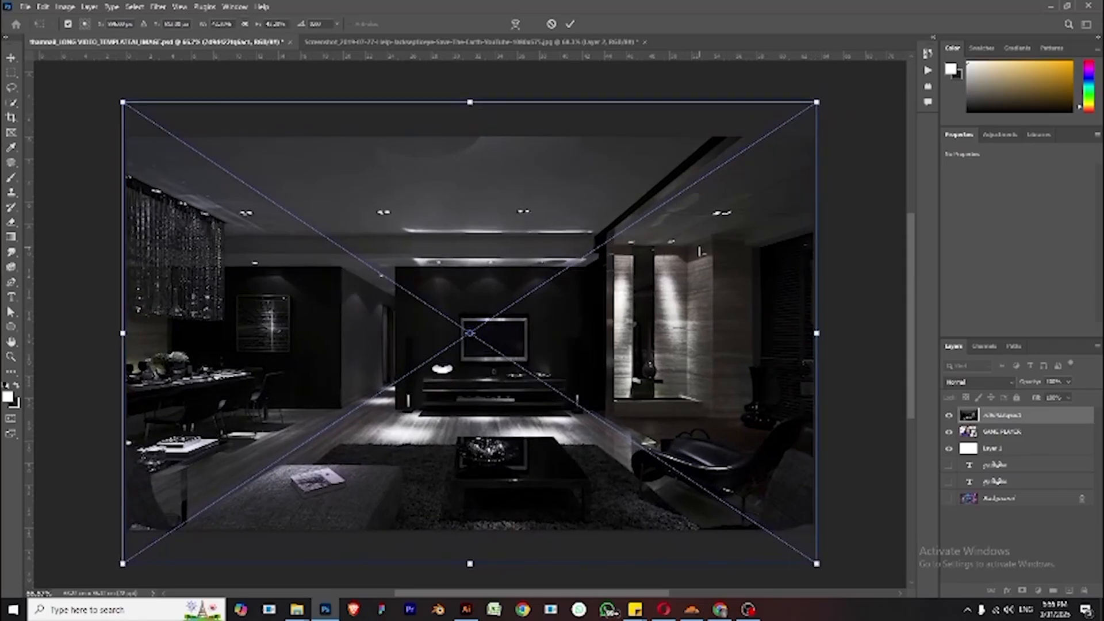
{"action": "key", "text": "Return"}
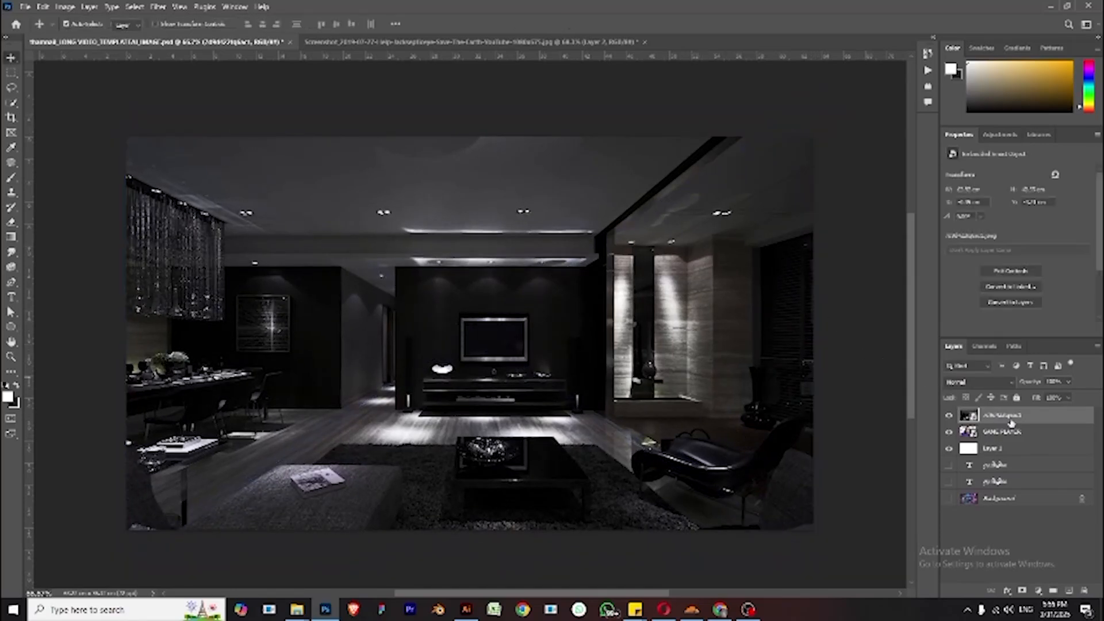
- Move the interior image layer below the GAME PLAYER layer
{"action": "left_click_drag", "start_coordinate": [1011, 420], "coordinate": [1011, 440]}
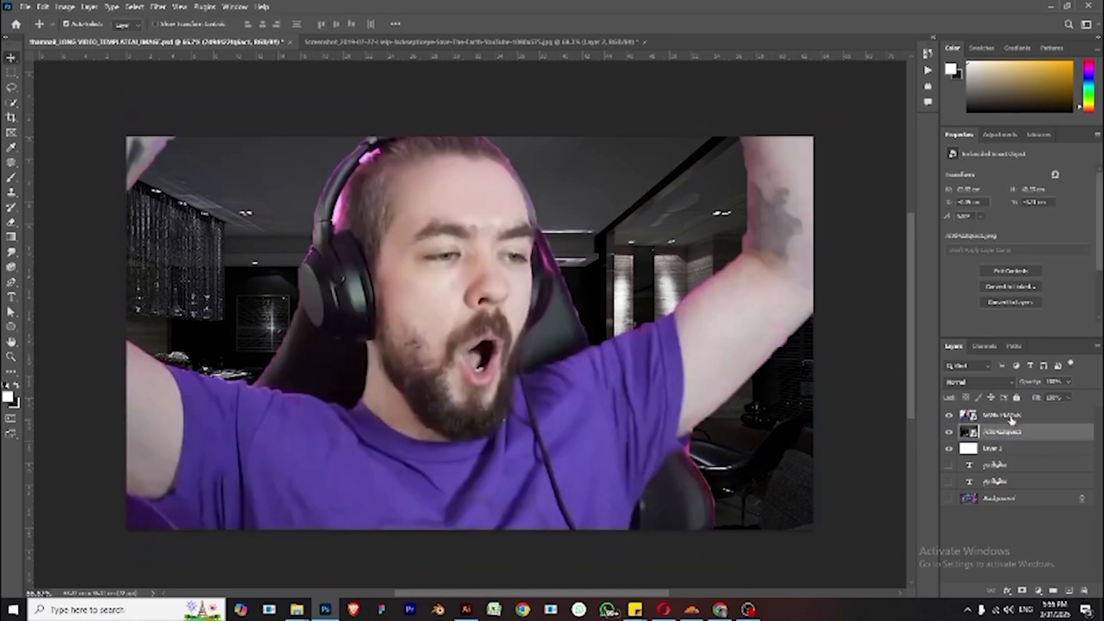
{"action": "left_click_drag", "start_coordinate": [1013, 434], "coordinate": [1007, 458]}
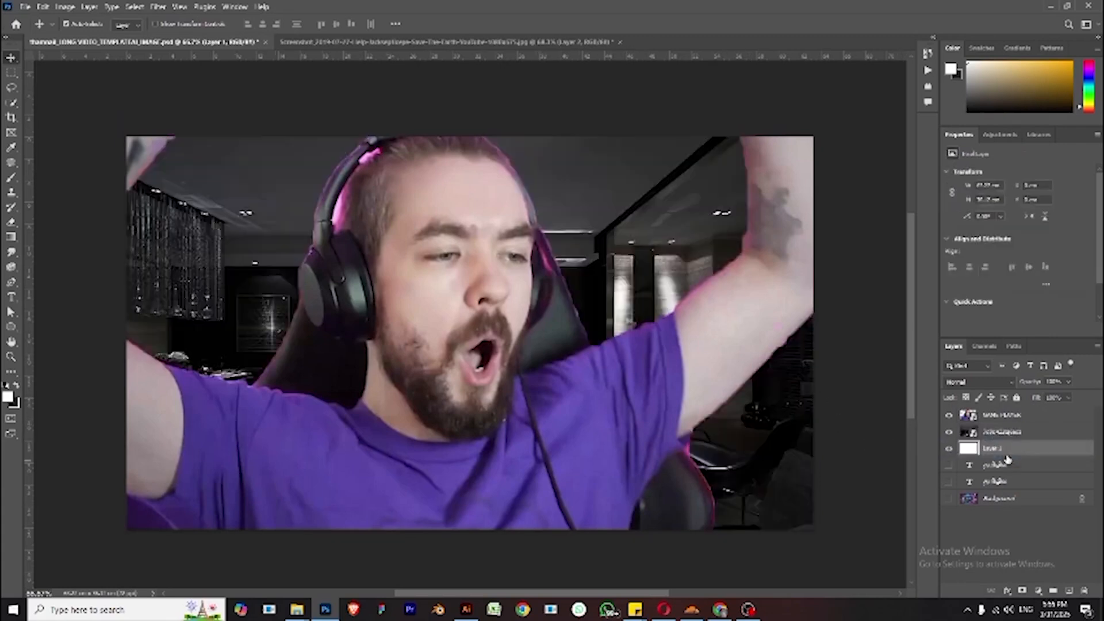
- Delete the white Layer 2 and the two text layers
{"action": "left_click", "coordinate": [1002, 432]}
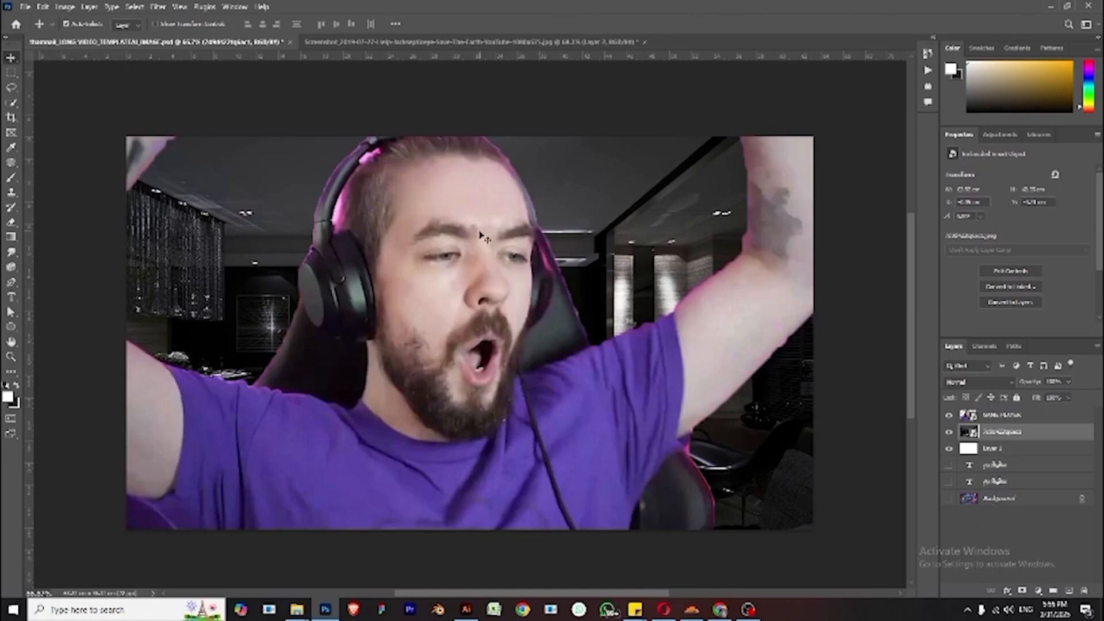
{"action": "left_click", "coordinate": [1005, 448]}
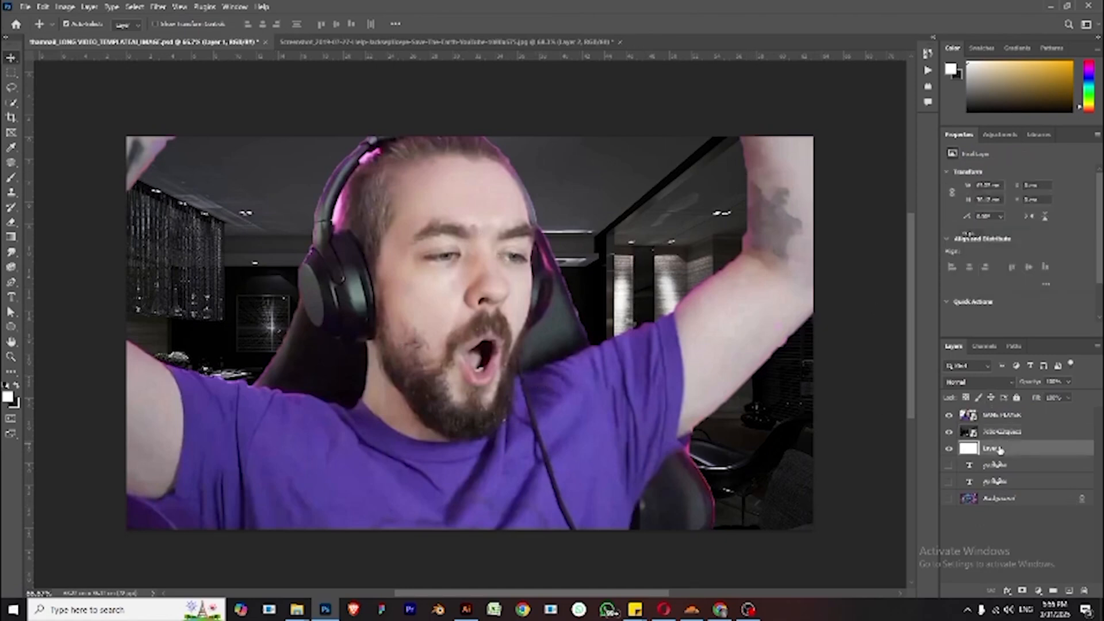
{"action": "key", "text": "Delete"}
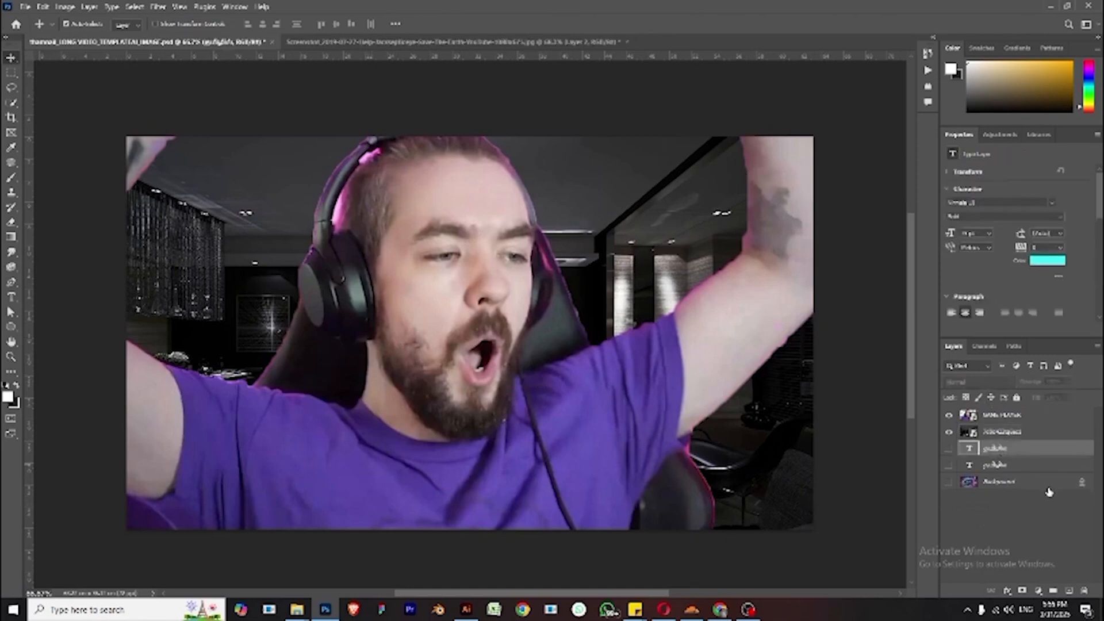
{"action": "left_click", "coordinate": [1027, 466], "text": "shift"}
{"action": "key", "text": "Delete"}
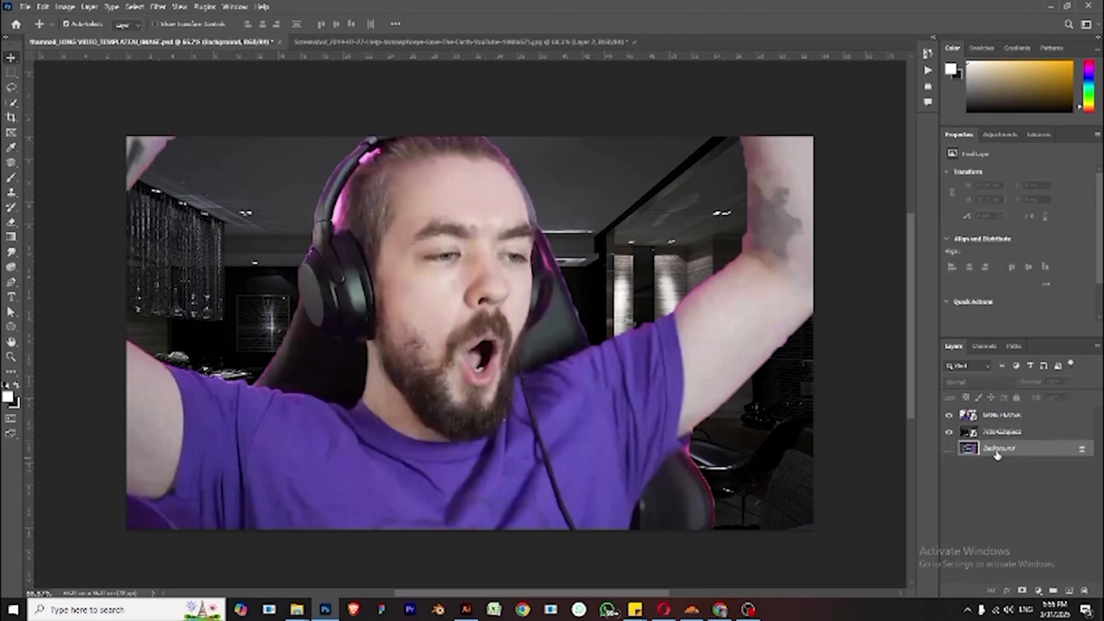
- Unlock the old Background layer and delete it
{"action": "left_click", "coordinate": [1081, 452]}
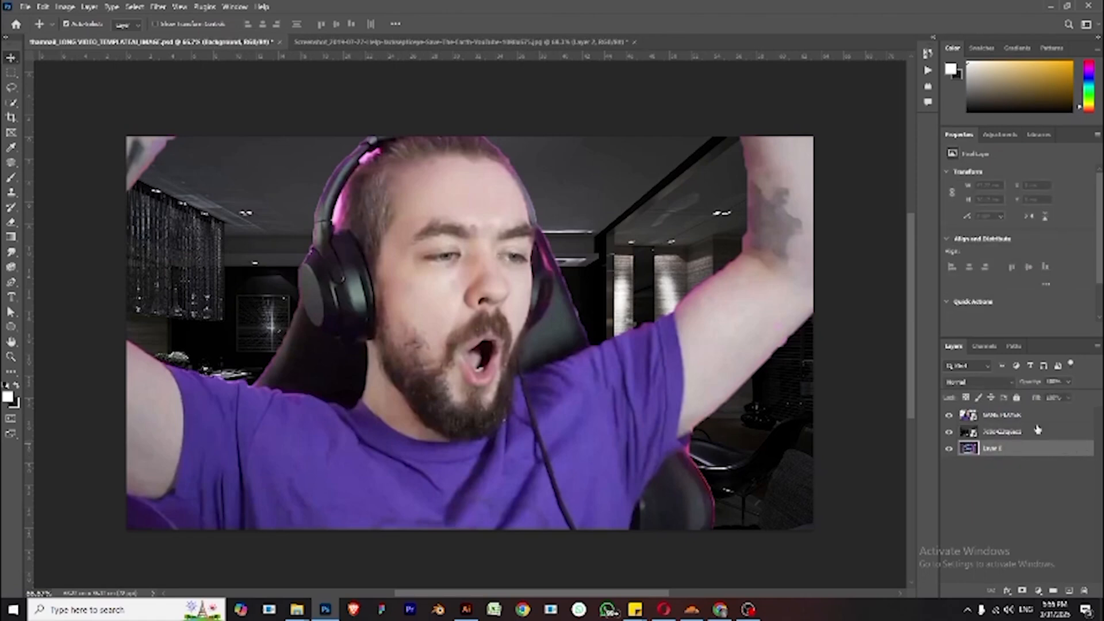
{"action": "double_click", "coordinate": [1011, 425]}
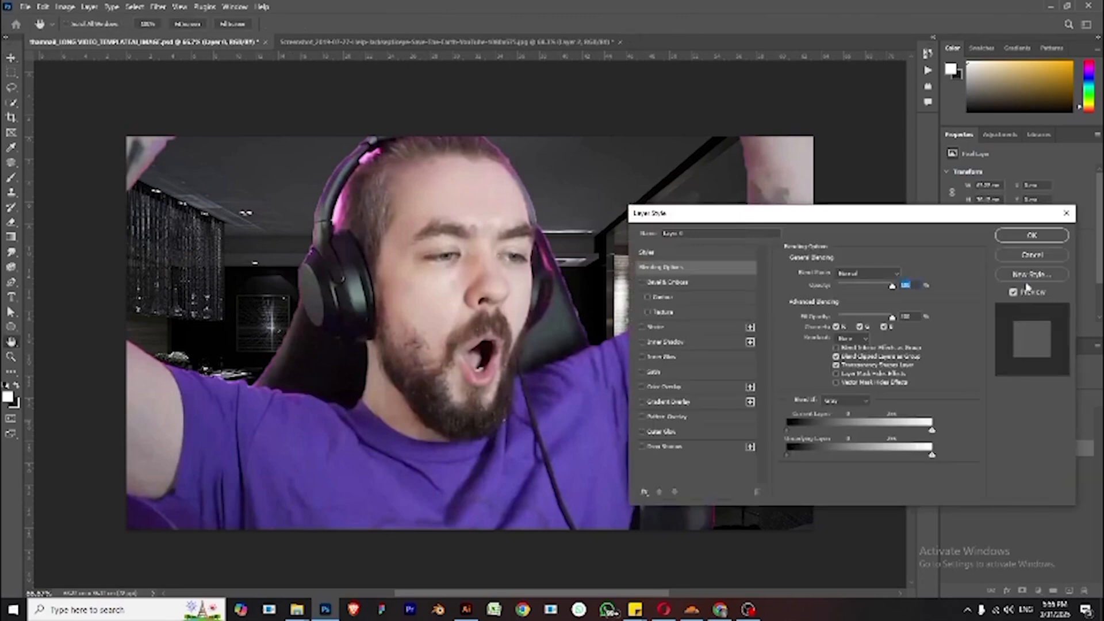
{"action": "left_click", "coordinate": [1031, 254]}
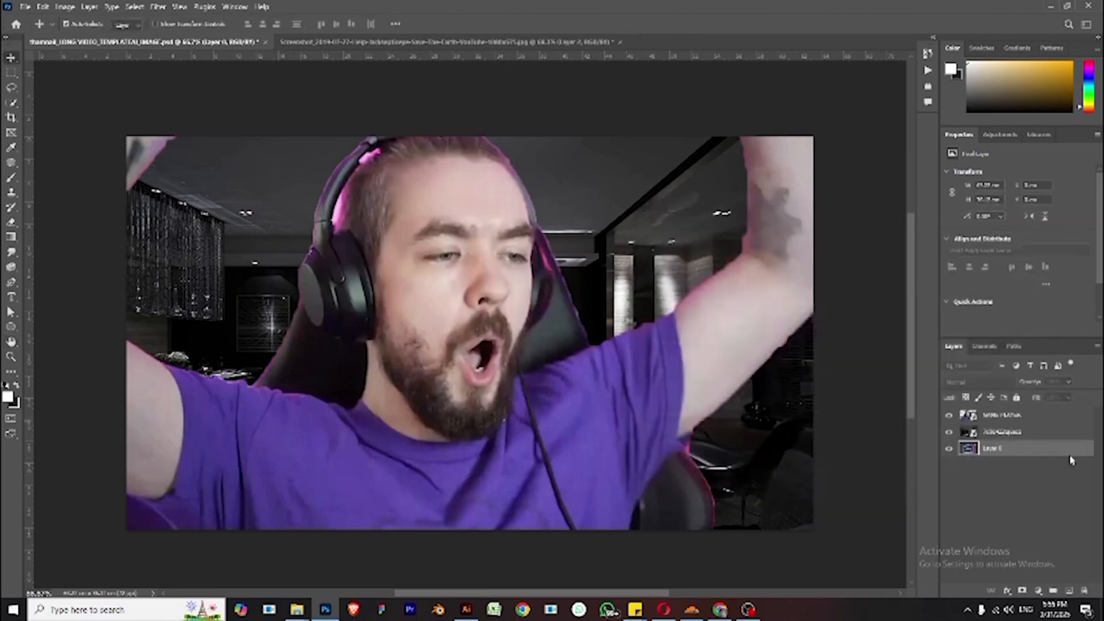
{"action": "right_click", "coordinate": [1007, 437]}
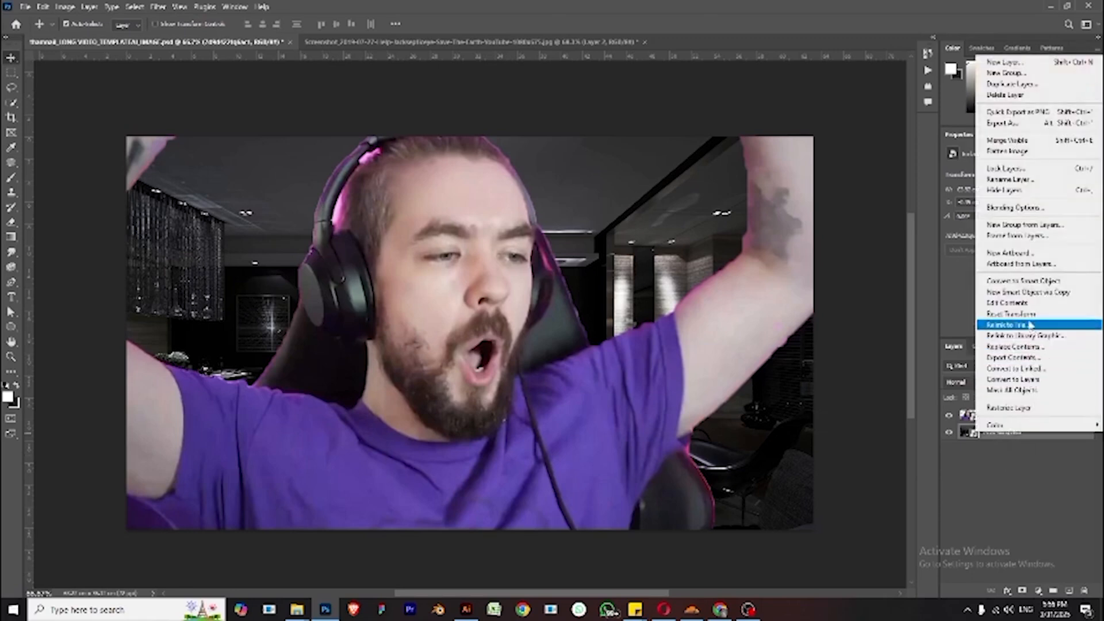
{"action": "left_click", "coordinate": [1033, 478]}
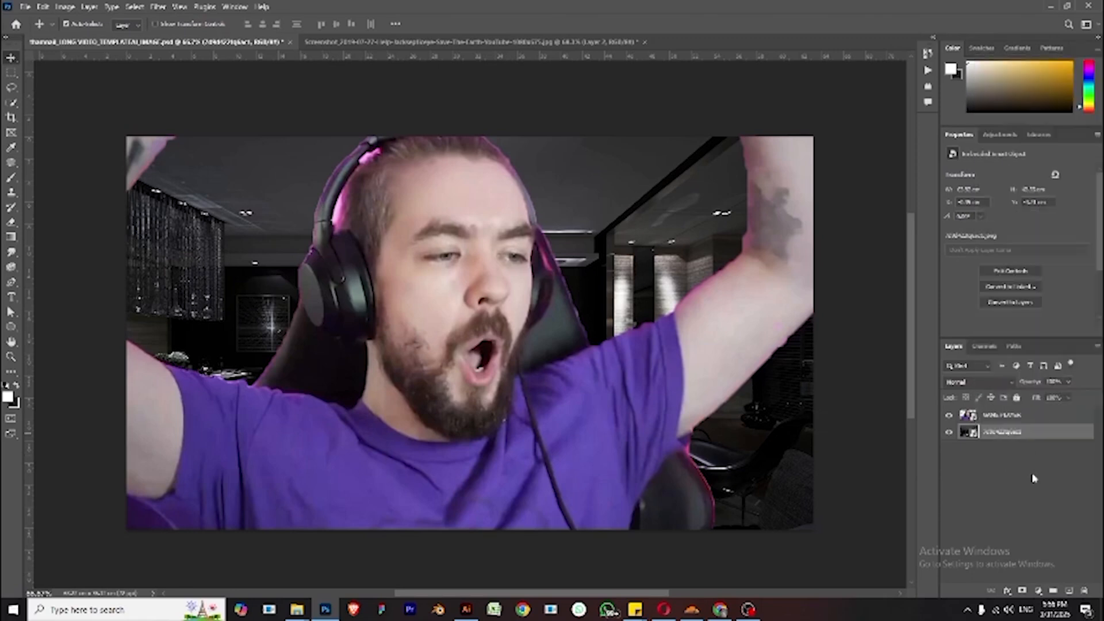
- Rename the interior image layer BG
{"action": "double_click", "coordinate": [1001, 432]}
{"action": "type", "text": "22"}
{"action": "left_click", "coordinate": [1006, 510]}
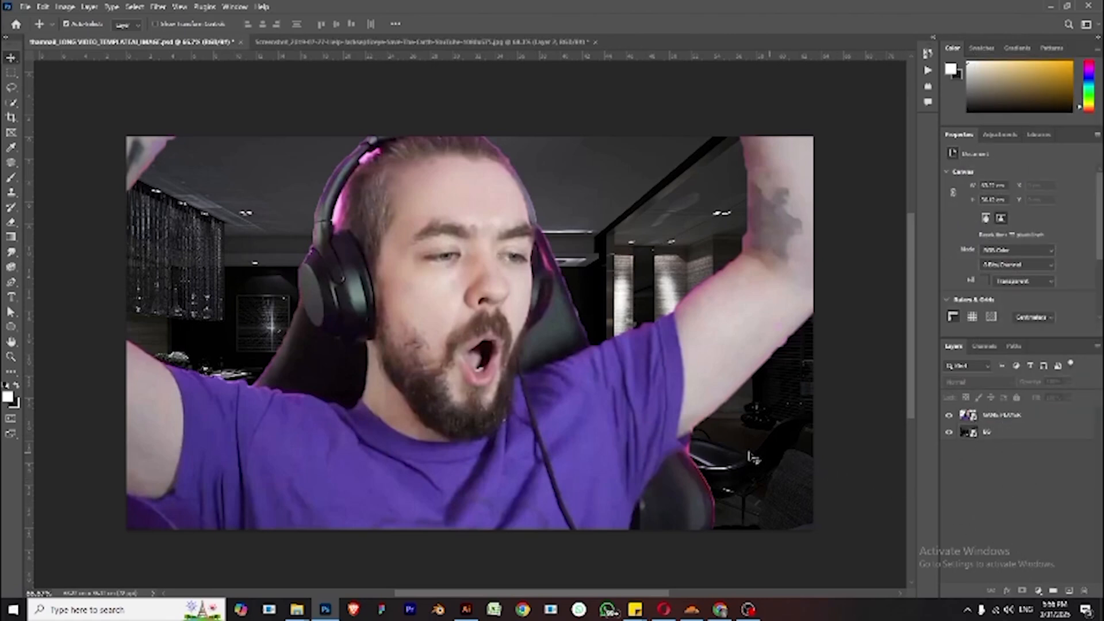
- Apply a Gaussian Blur filter to the BG layer
{"action": "left_click", "coordinate": [1091, 434]}
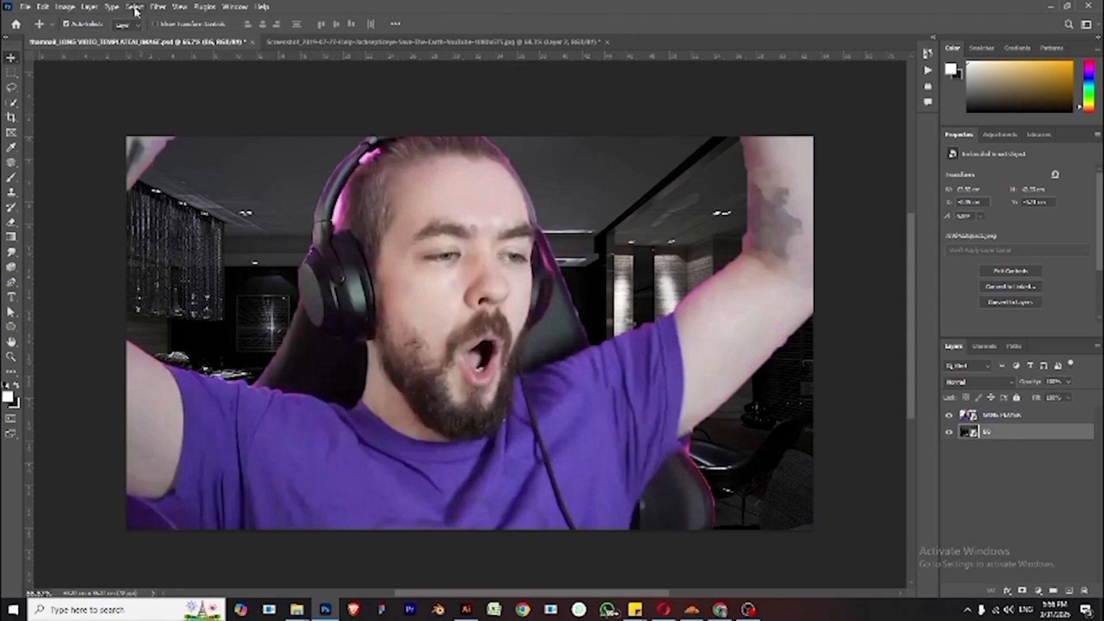
{"action": "left_click", "coordinate": [158, 6]}
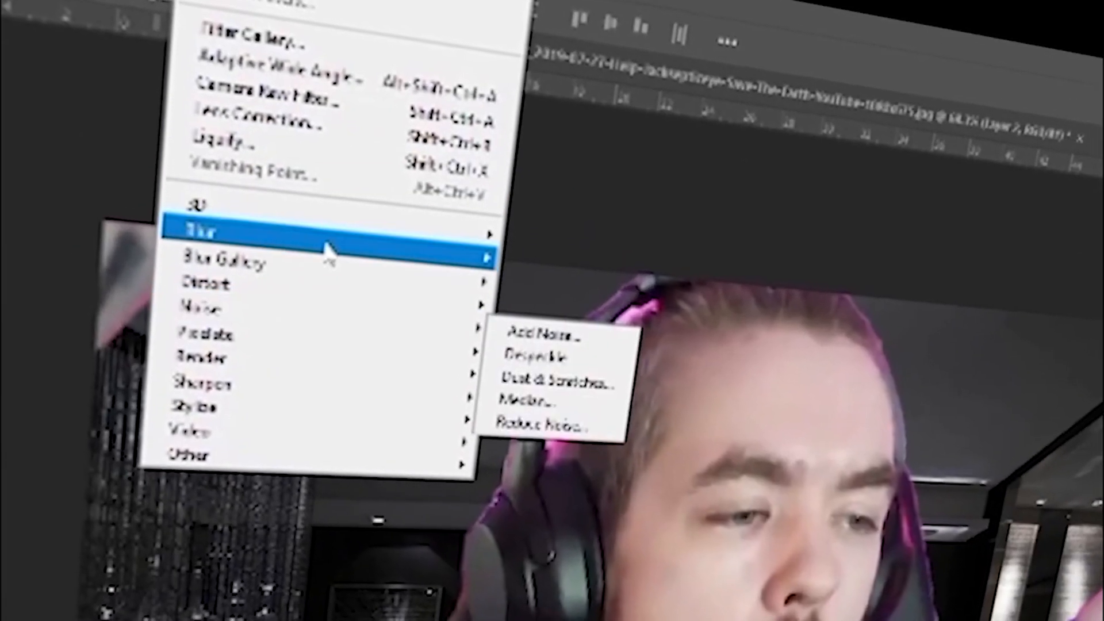
{"action": "mouse_move", "coordinate": [345, 237]}
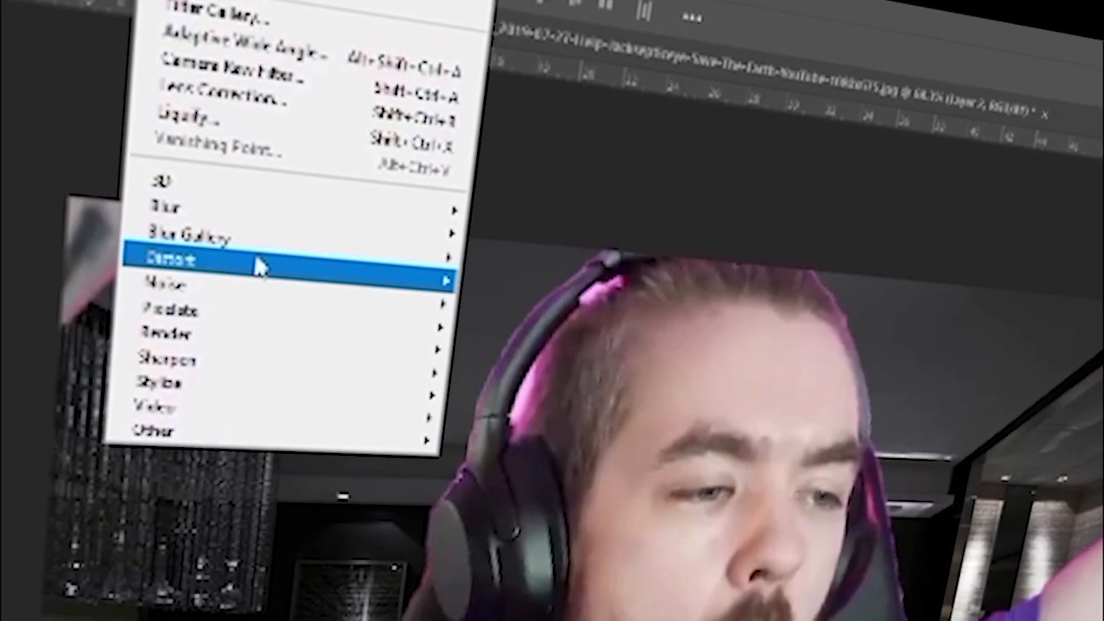
{"action": "mouse_move", "coordinate": [305, 247]}
{"action": "mouse_move", "coordinate": [402, 221]}
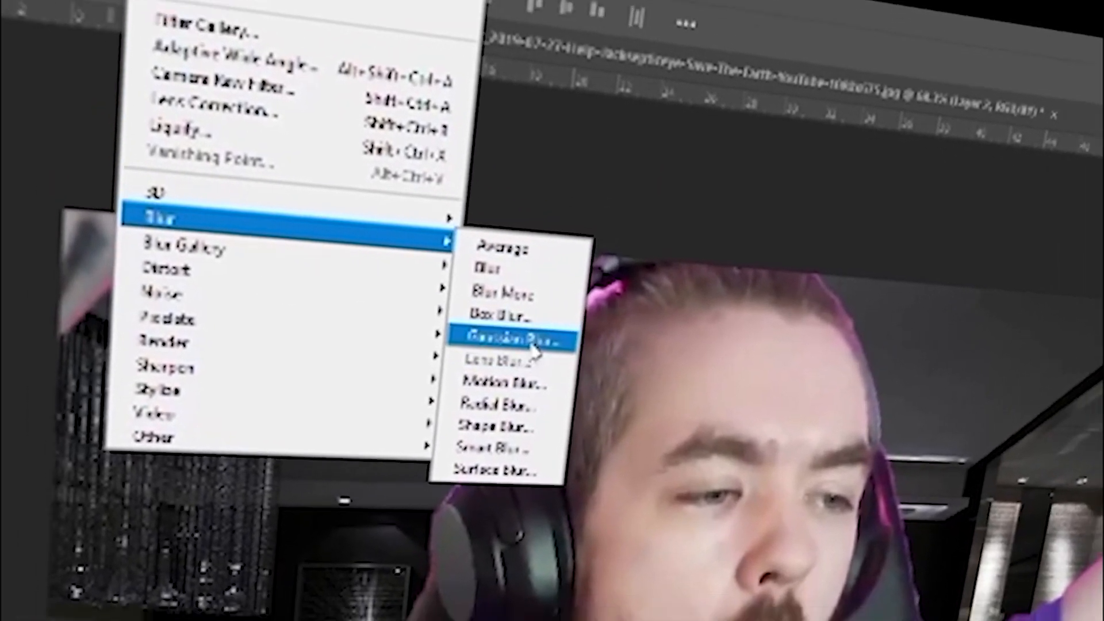
{"action": "left_click", "coordinate": [517, 340]}
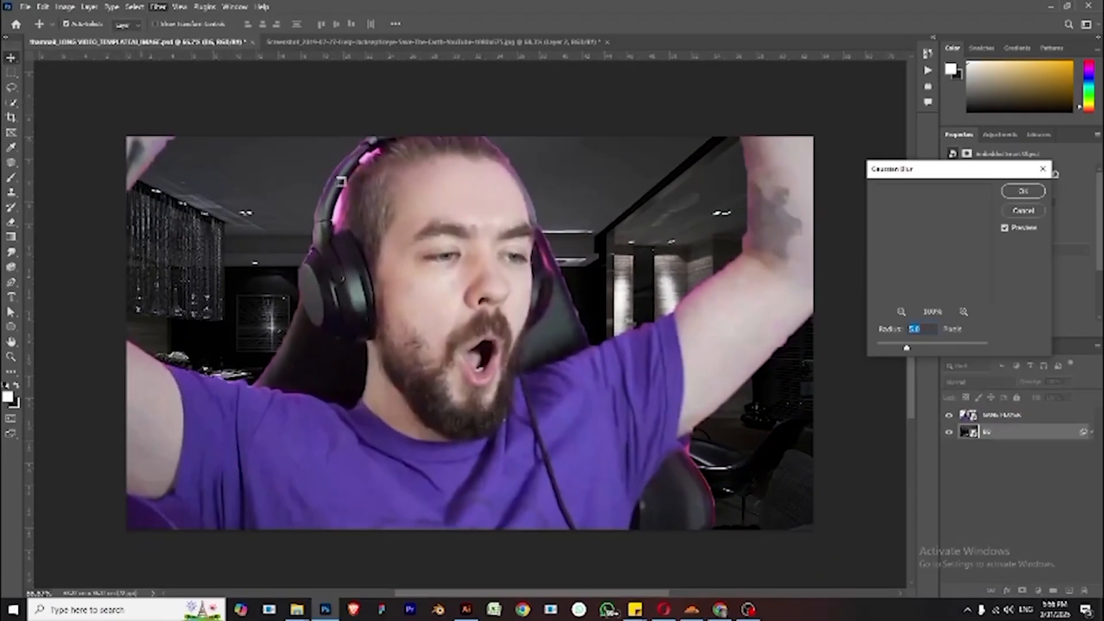
{"action": "key", "text": "Return"}
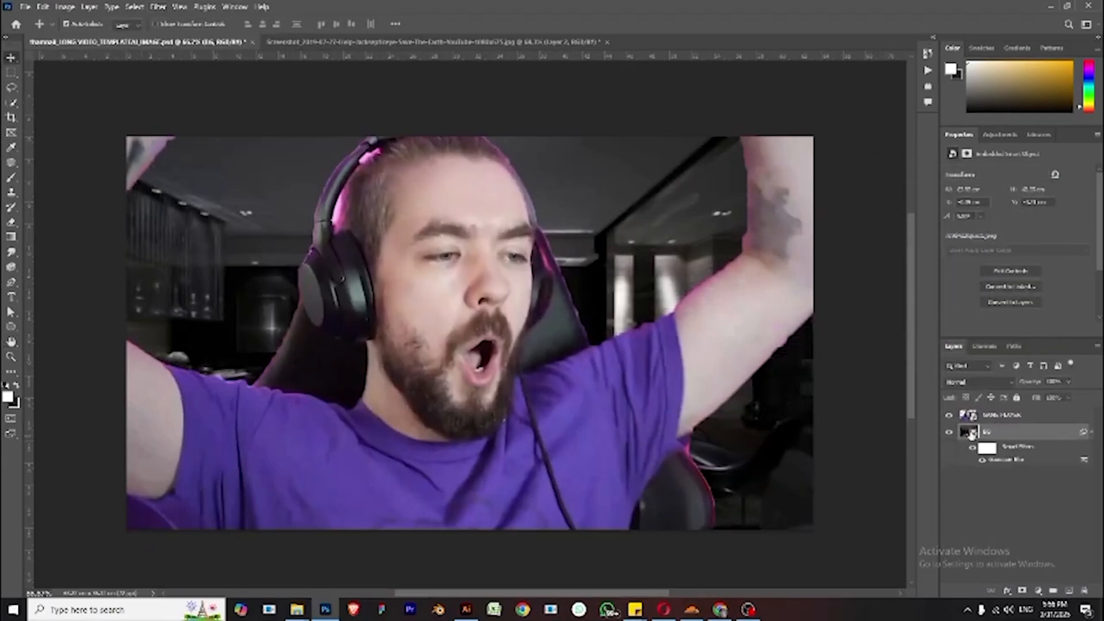
- Toggle the BG layer's Gaussian Blur smart filter on and off to compare the background up close
{"action": "left_click", "coordinate": [982, 462]}
{"action": "scroll", "coordinate": [668, 223], "scroll_direction": "up", "scroll_amount": 5}
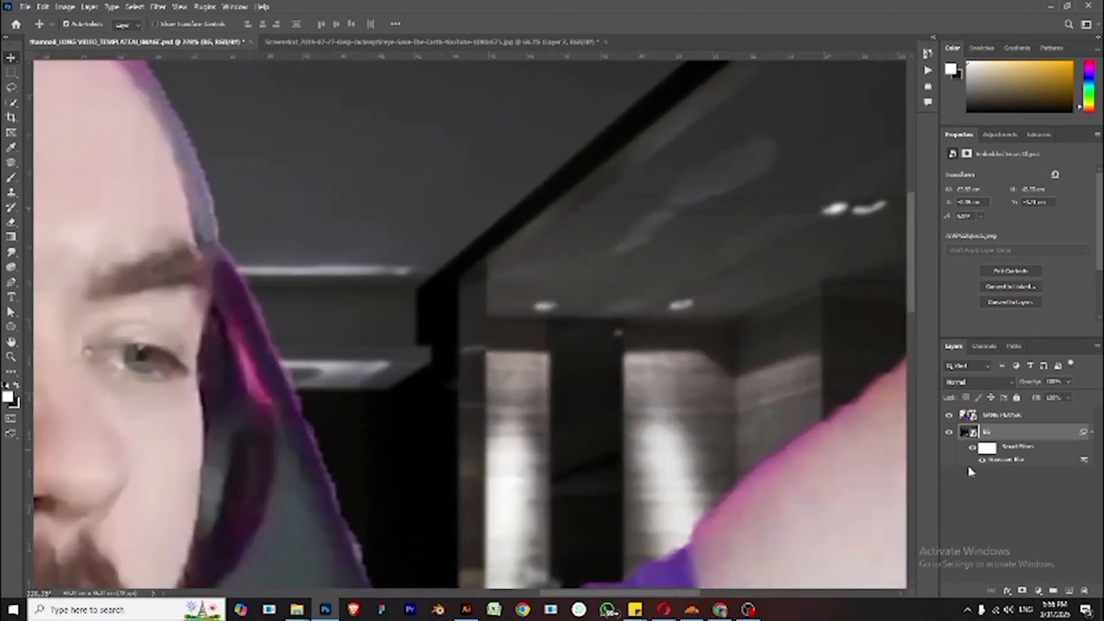
{"action": "left_click", "coordinate": [982, 462]}
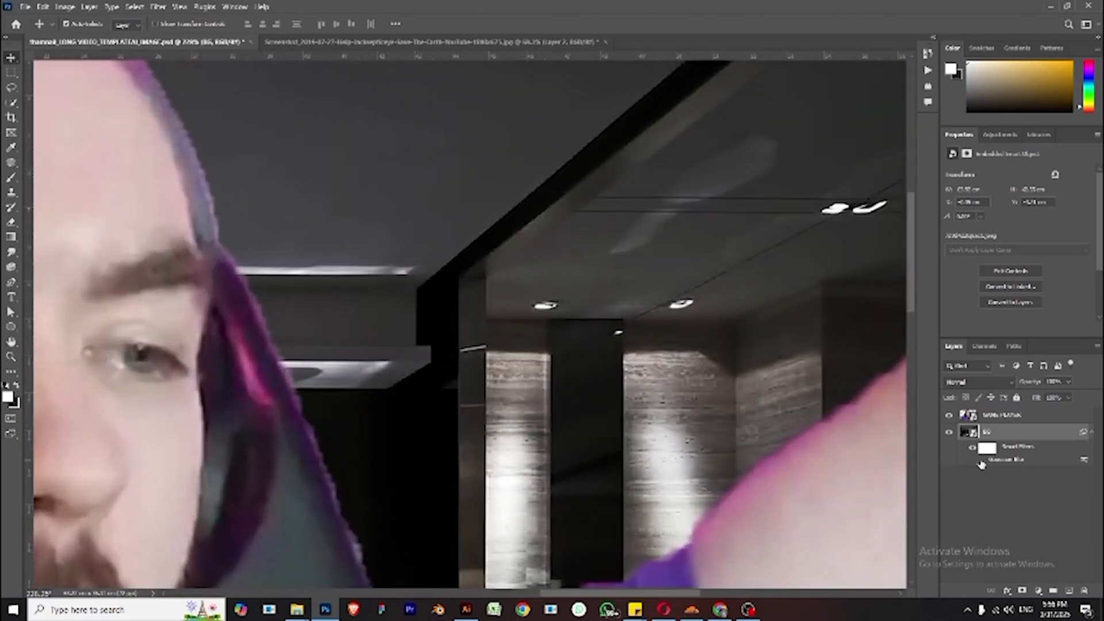
{"action": "left_click", "coordinate": [982, 461]}
{"action": "scroll", "coordinate": [658, 365], "scroll_direction": "down", "scroll_amount": 3}
{"action": "scroll", "coordinate": [659, 370], "scroll_direction": "down", "scroll_amount": 2}
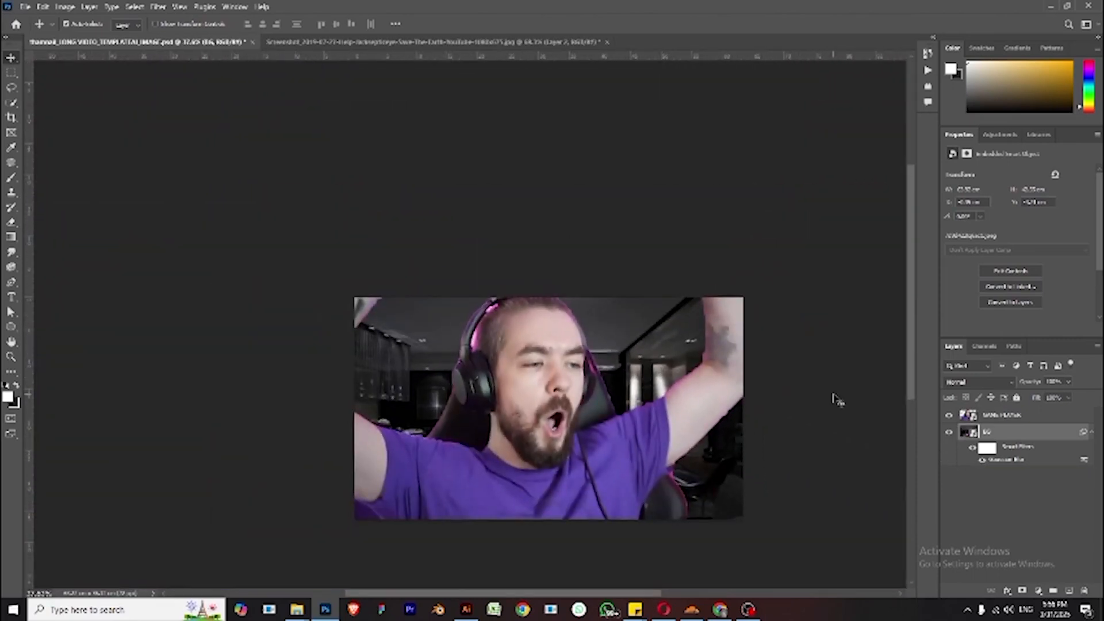
- Add an Exposure adjustment layer above BG and adjust its exposure and gamma correction sliders
{"action": "left_click", "coordinate": [1039, 595]}
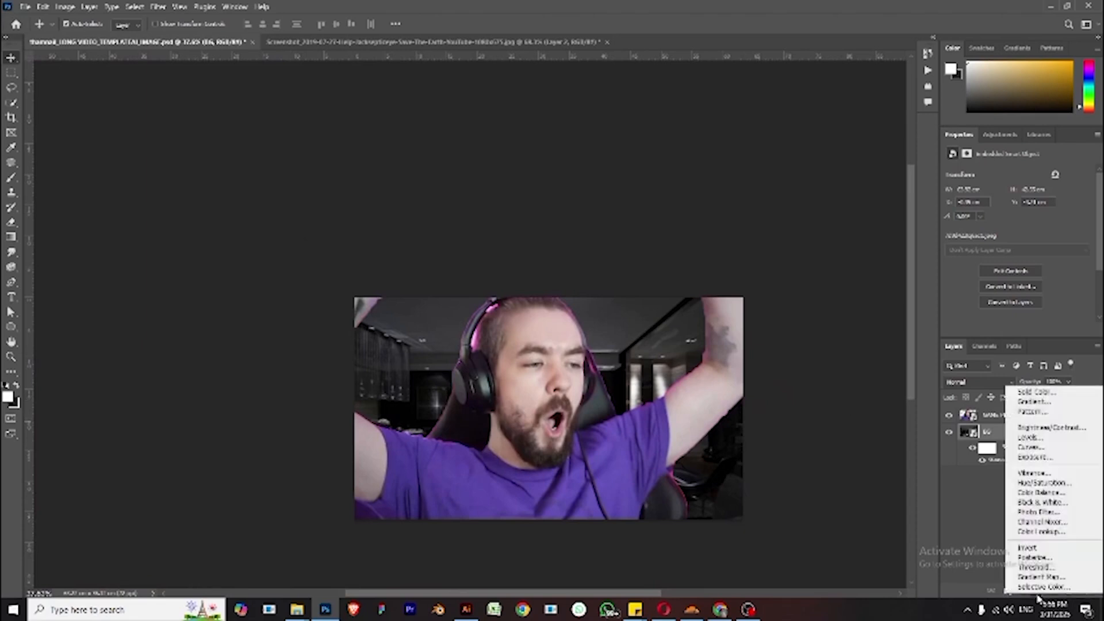
{"action": "left_click", "coordinate": [983, 548]}
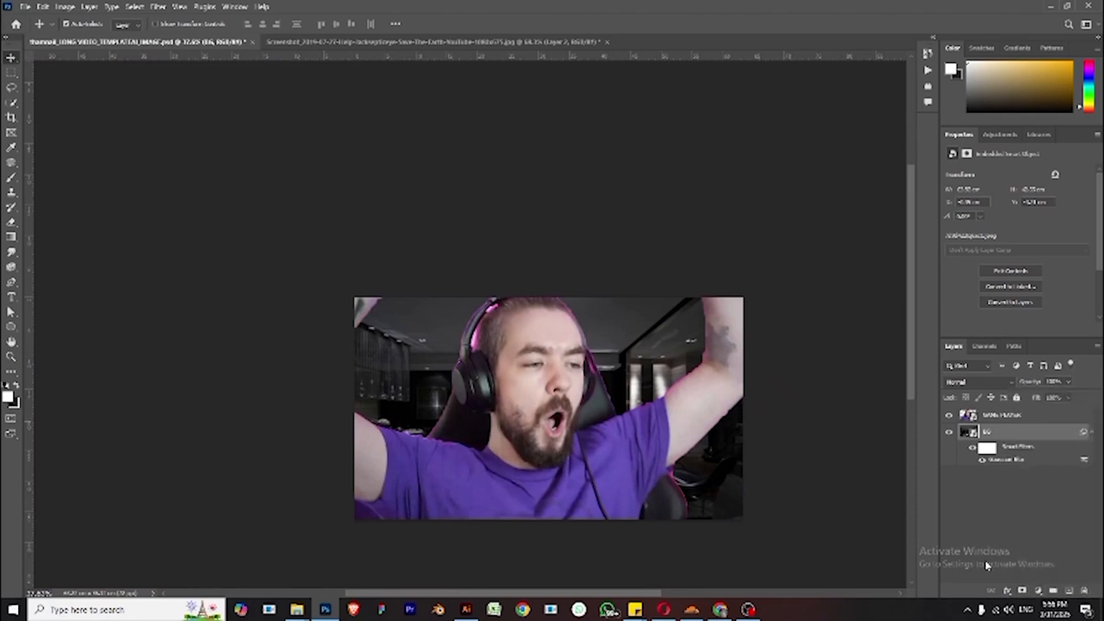
{"action": "left_click", "coordinate": [1041, 595]}
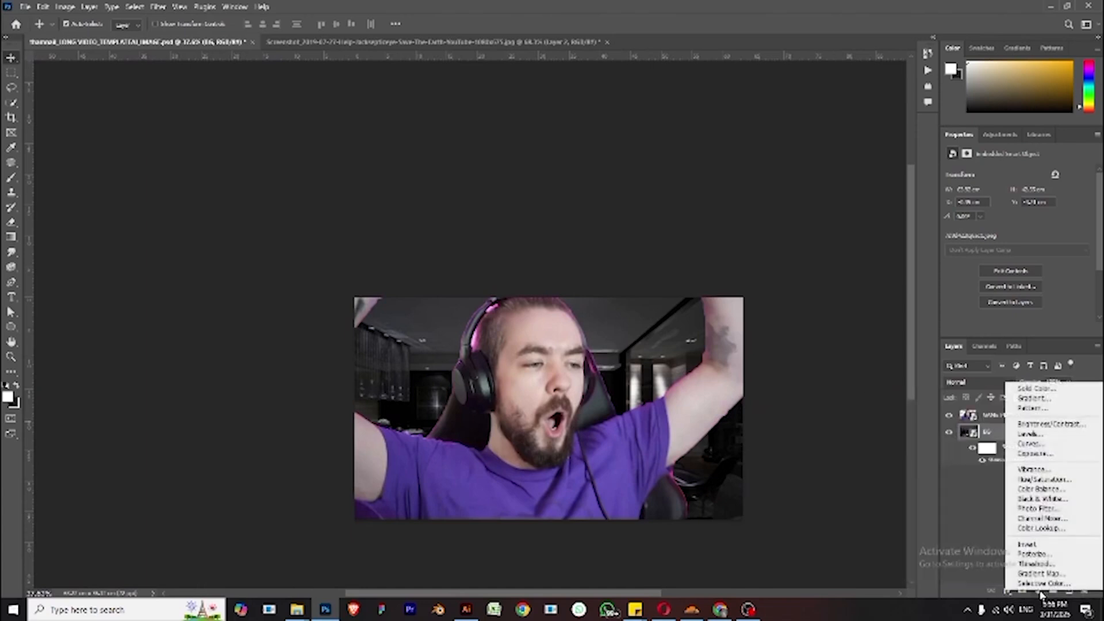
{"action": "left_click", "coordinate": [1058, 454]}
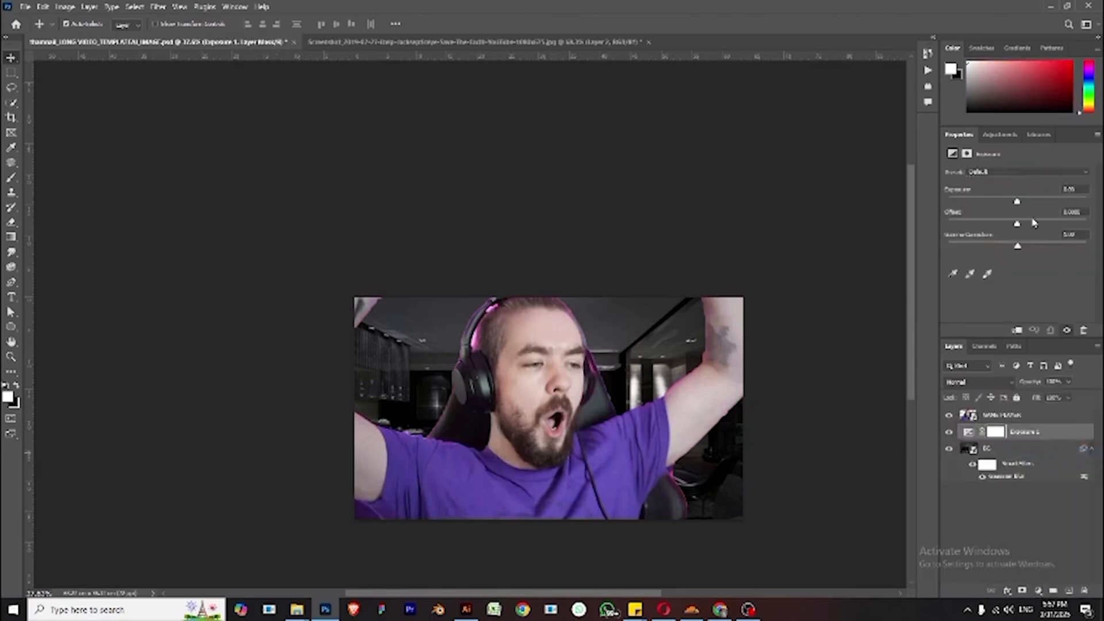
{"action": "left_click_drag", "start_coordinate": [1017, 203], "coordinate": [1020, 226]}
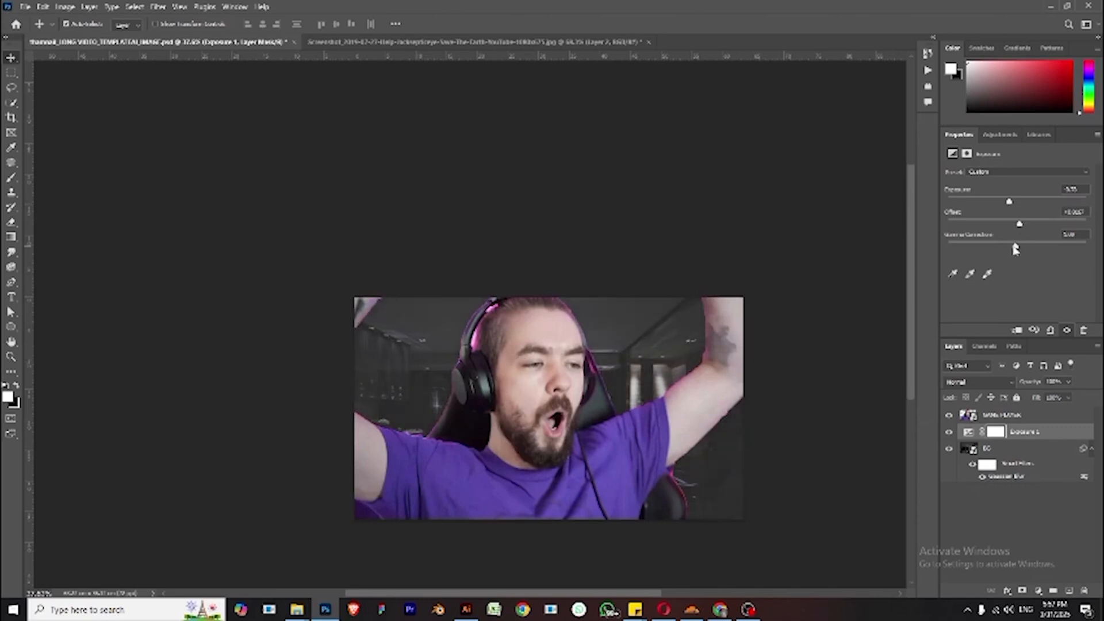
{"action": "left_click_drag", "start_coordinate": [1016, 248], "coordinate": [1012, 249]}
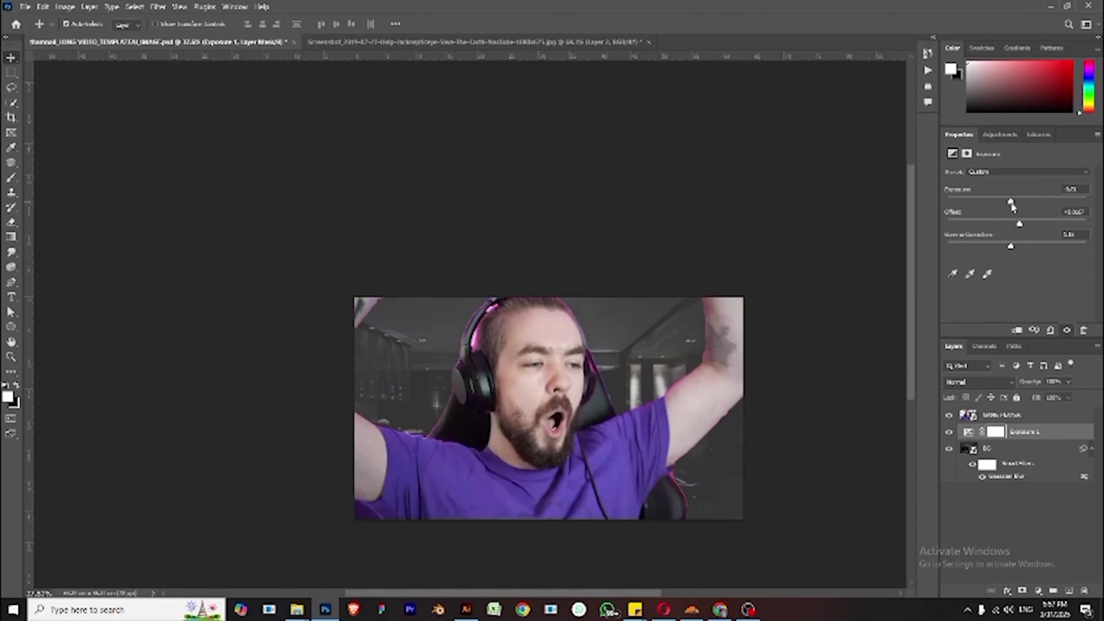
{"action": "left_click_drag", "start_coordinate": [1010, 203], "coordinate": [1016, 204]}
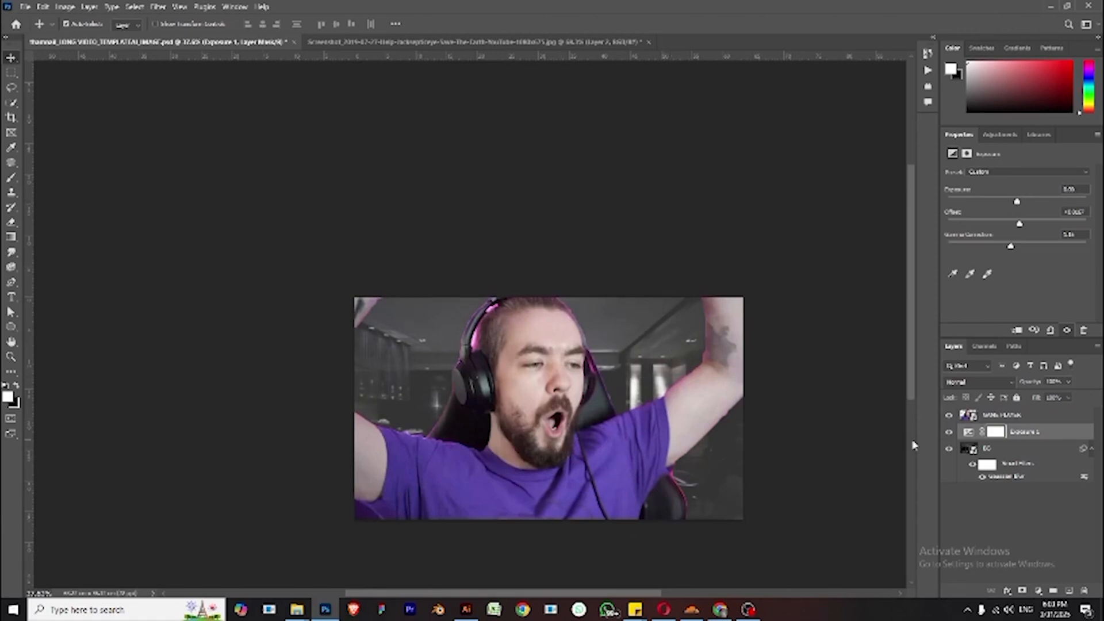
- Reopen the BG layer's Gaussian Blur and increase its radius
{"action": "double_click", "coordinate": [1022, 479]}
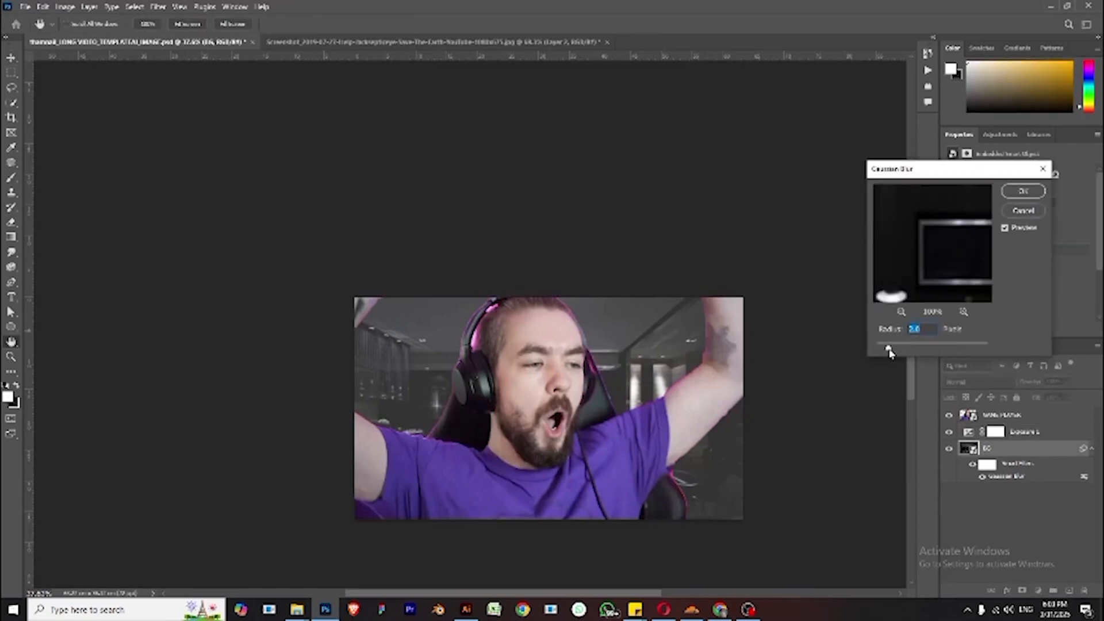
{"action": "left_click_drag", "start_coordinate": [888, 350], "coordinate": [904, 349]}
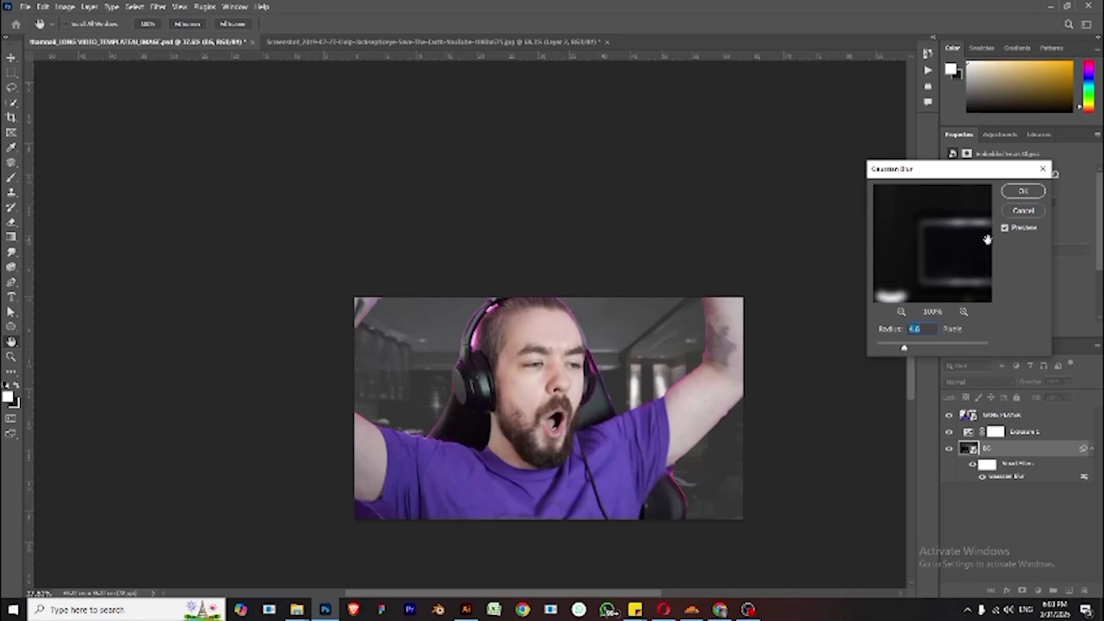
{"action": "left_click", "coordinate": [1025, 193]}
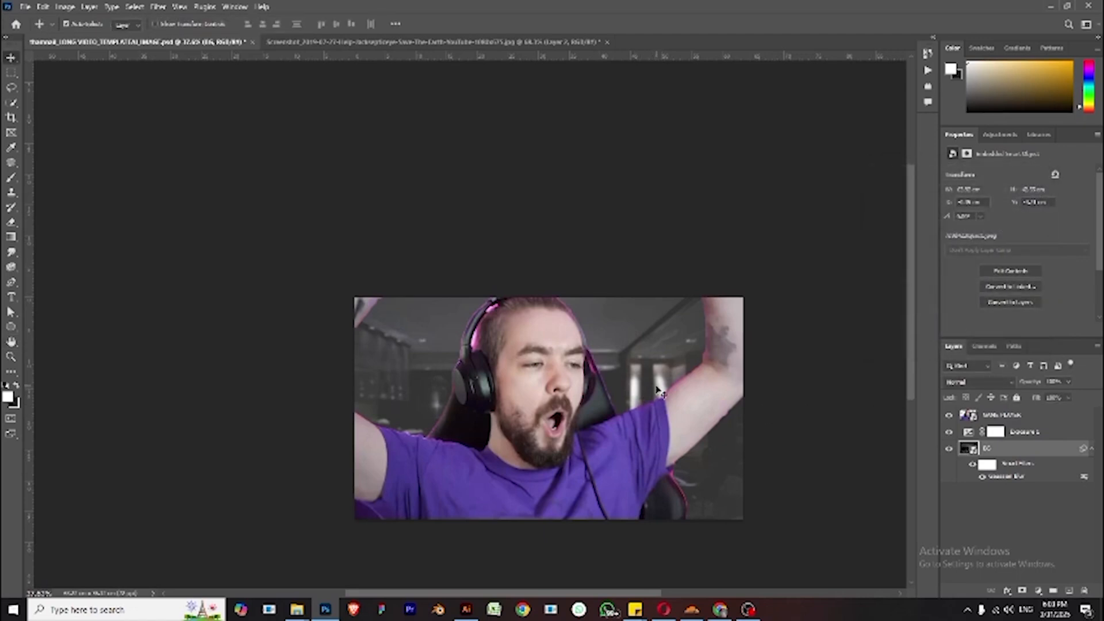
{"action": "scroll", "coordinate": [655, 393], "scroll_direction": "left", "scroll_amount": 2}
{"action": "scroll", "coordinate": [661, 392], "scroll_direction": "up", "scroll_amount": 2}
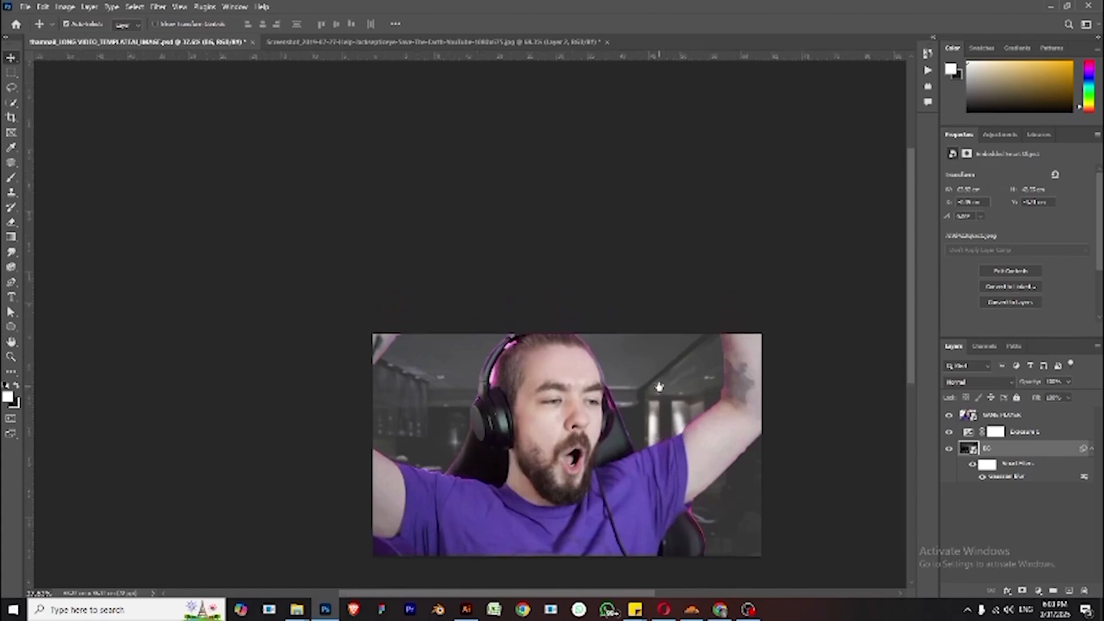
{"action": "scroll", "coordinate": [687, 401], "scroll_direction": "up", "scroll_amount": 2}
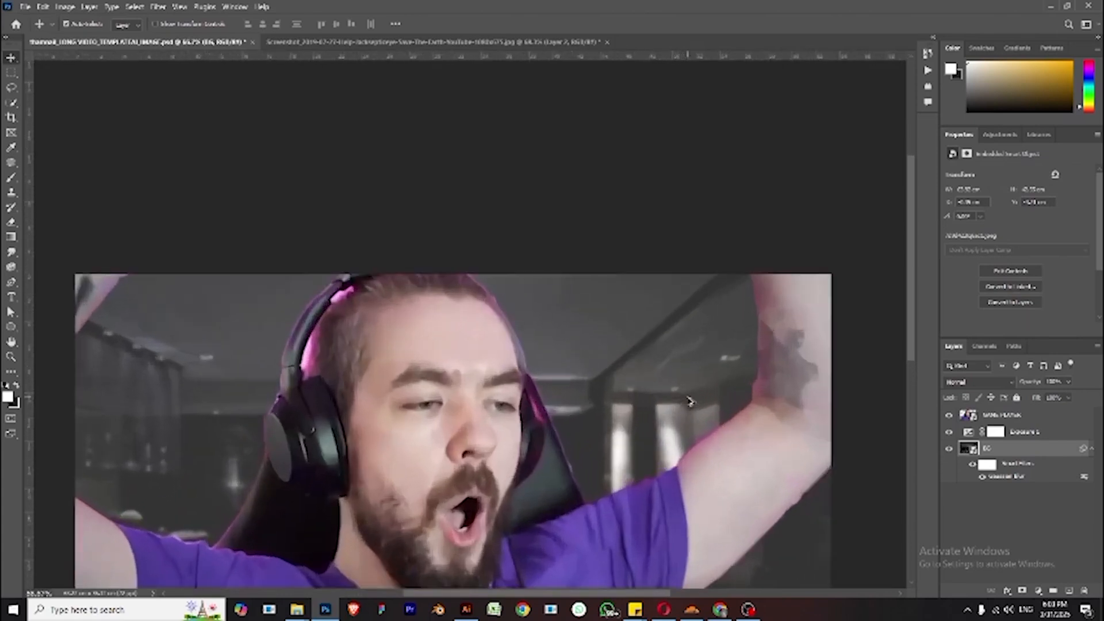
{"action": "scroll", "coordinate": [689, 402], "scroll_direction": "down", "scroll_amount": 1}
{"action": "scroll", "coordinate": [684, 397], "scroll_direction": "down", "scroll_amount": 1}
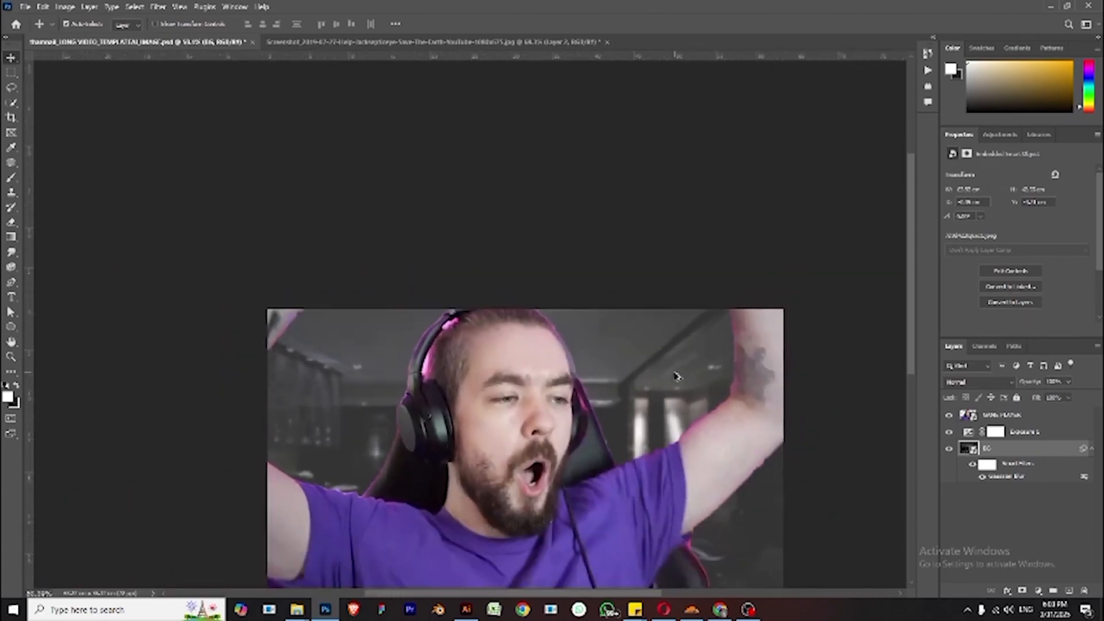
{"action": "scroll", "coordinate": [707, 470], "scroll_direction": "down", "scroll_amount": 2}
{"action": "scroll", "coordinate": [639, 444], "scroll_direction": "down", "scroll_amount": 2}
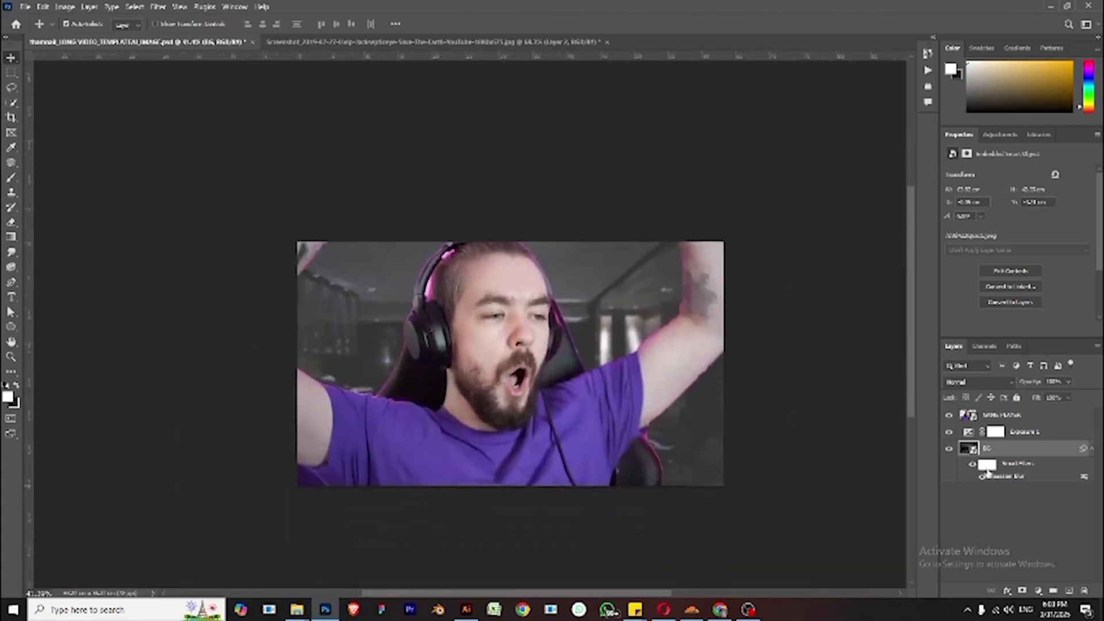
- Add a Brightness/Contrast adjustment layer above GAME PLAYER and raise its brightness and contrast
{"action": "left_click", "coordinate": [1025, 419]}
{"action": "left_click", "coordinate": [1039, 591]}
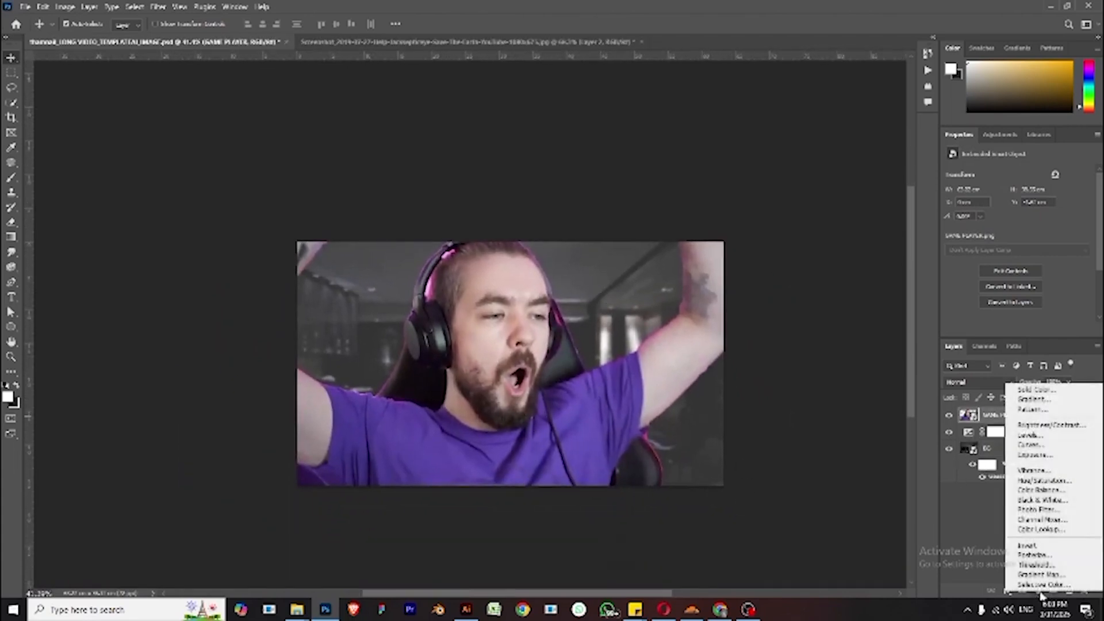
{"action": "left_click", "coordinate": [1060, 425]}
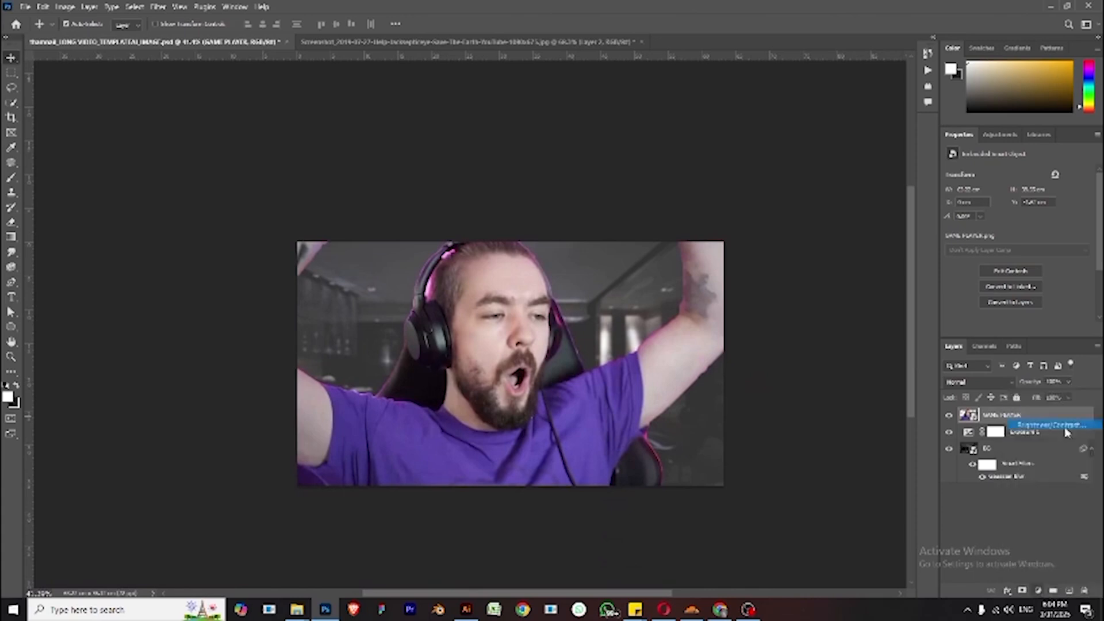
{"action": "left_click_drag", "start_coordinate": [1017, 208], "coordinate": [1033, 207]}
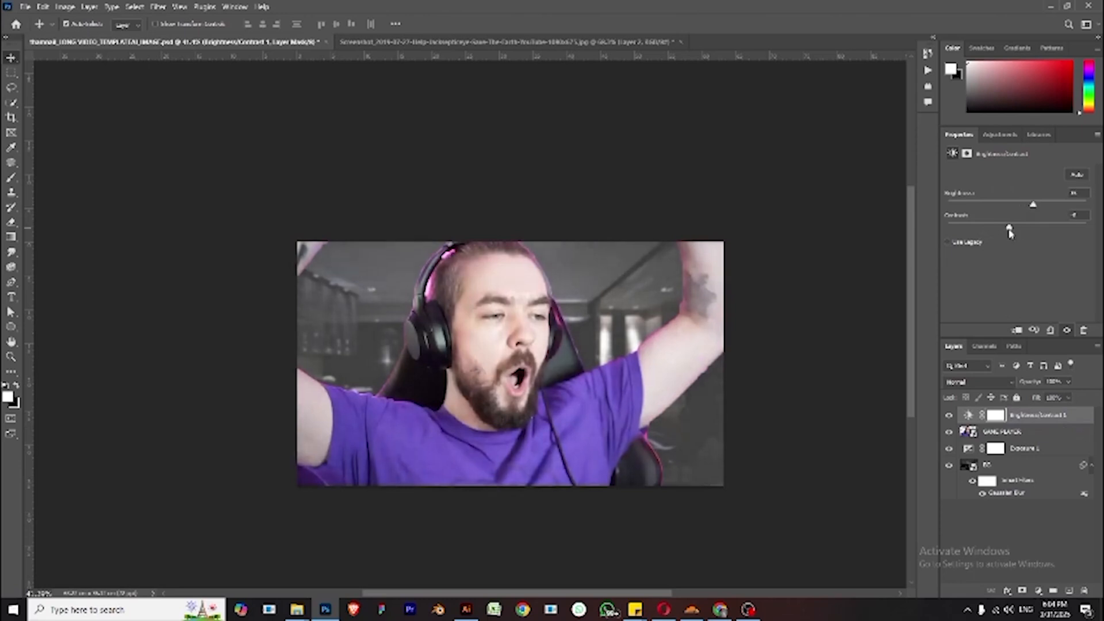
{"action": "left_click_drag", "start_coordinate": [1010, 231], "coordinate": [1041, 208]}
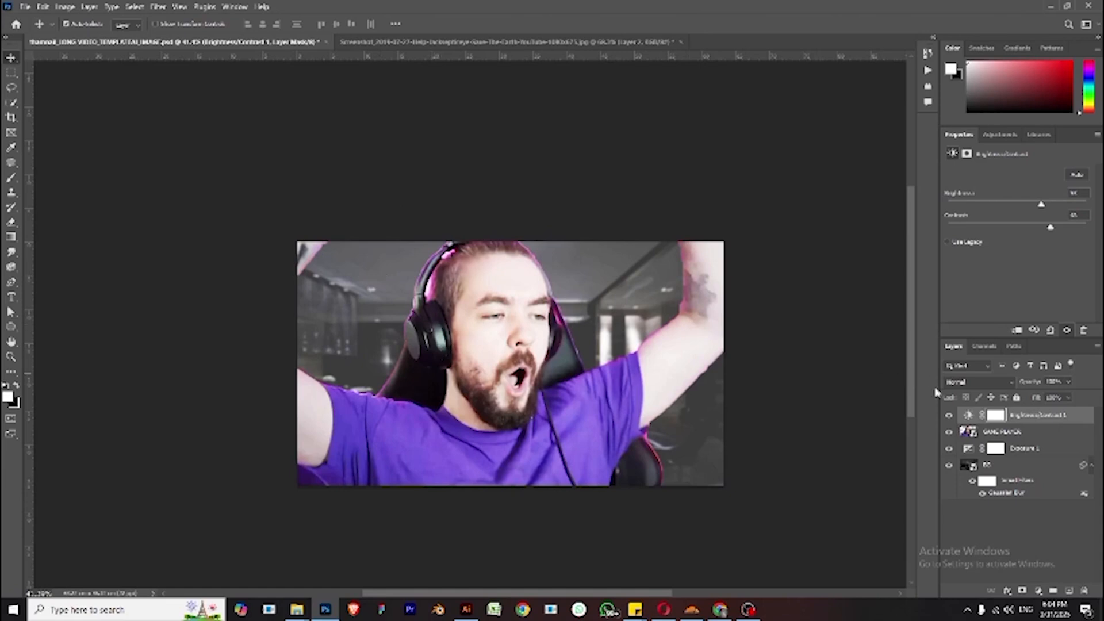
- Add the text HOW TO near the thumbnail's upper left corner and nudge it into place
{"action": "left_click", "coordinate": [1054, 529]}
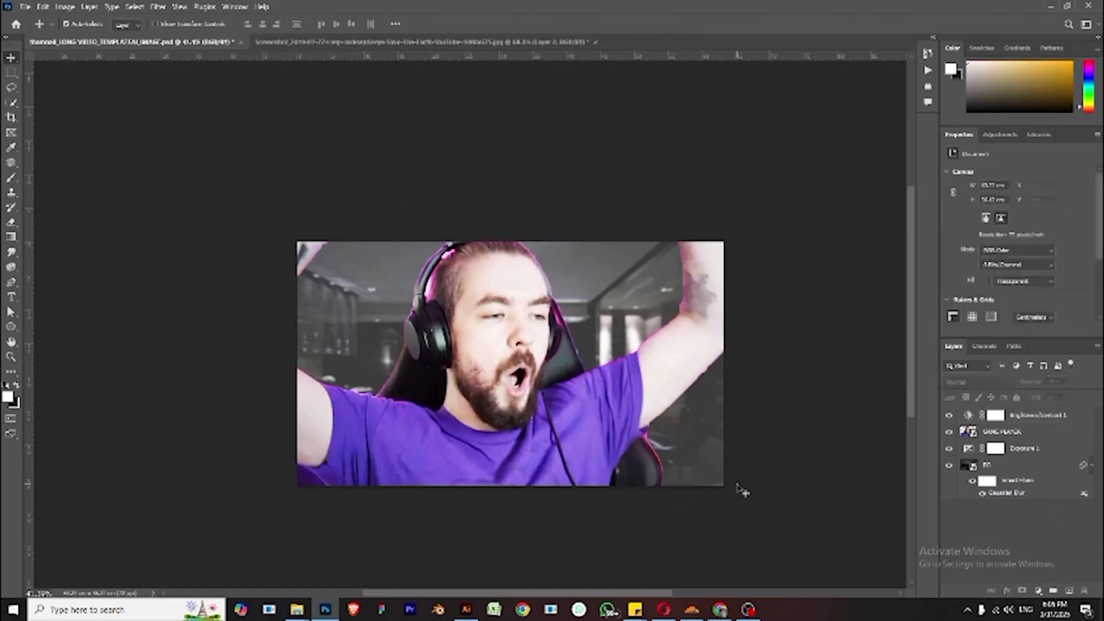
{"action": "left_click", "coordinate": [11, 297]}
{"action": "left_click", "coordinate": [330, 305]}
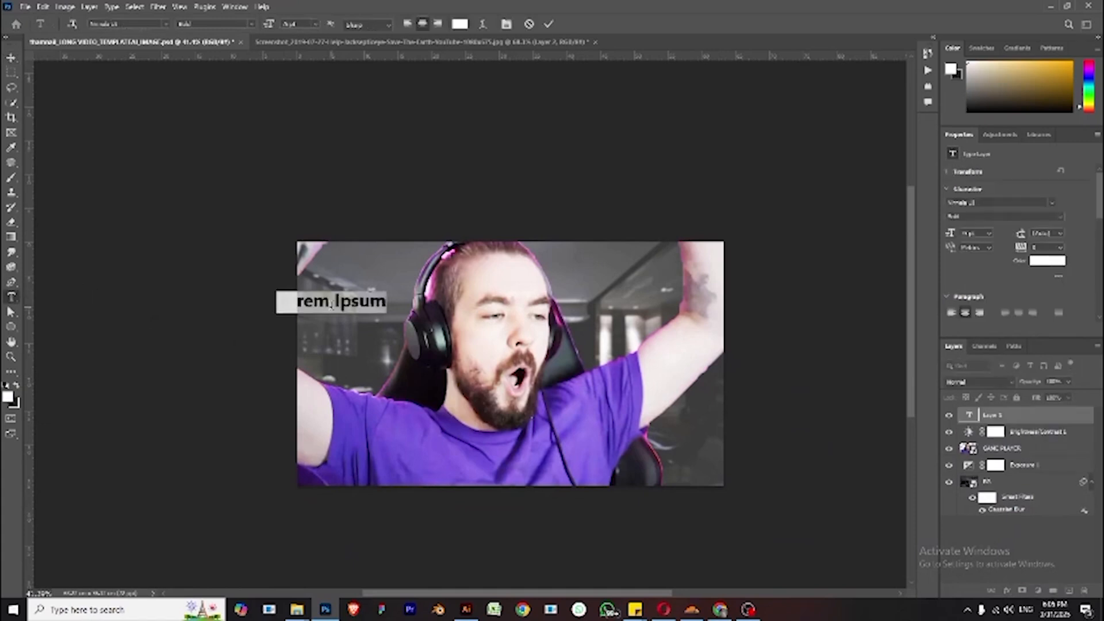
{"action": "type", "text": "HO"}
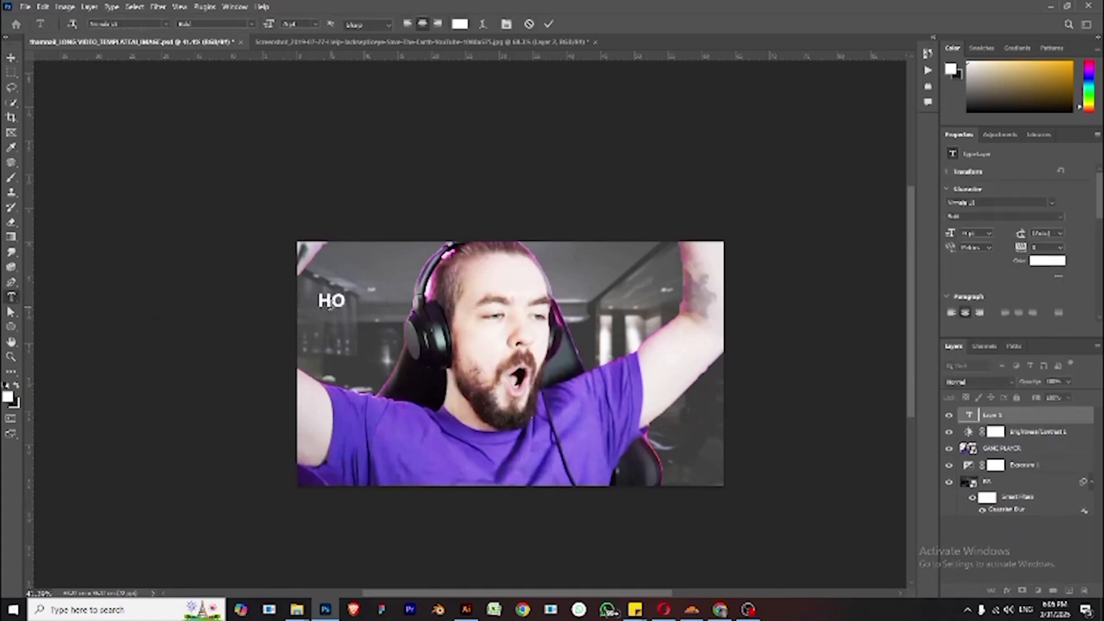
{"action": "type", "text": "W TO"}
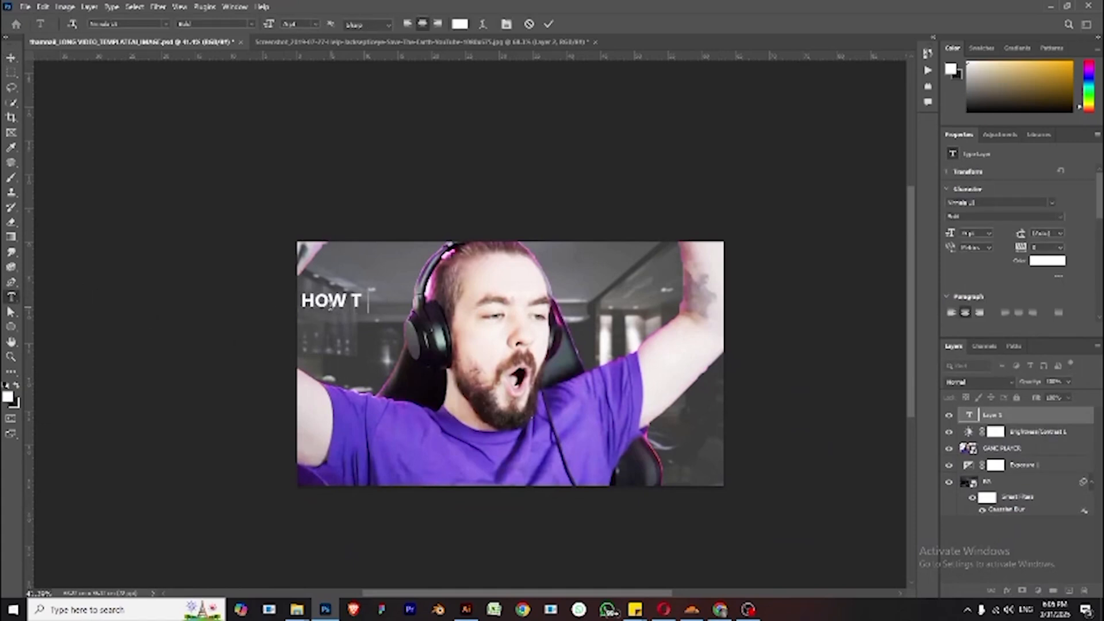
{"action": "left_click", "coordinate": [11, 58]}
{"action": "left_click_drag", "start_coordinate": [368, 304], "coordinate": [381, 300]}
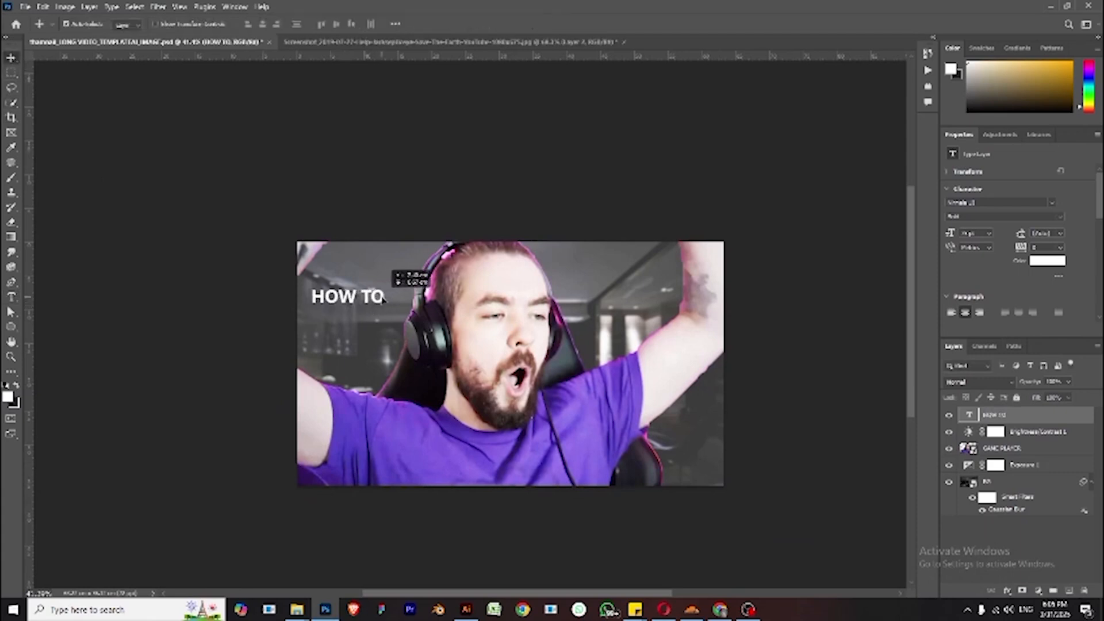
- Open the American Captain OpenType font file from its folder and install it
{"action": "double_click", "coordinate": [382, 298]}
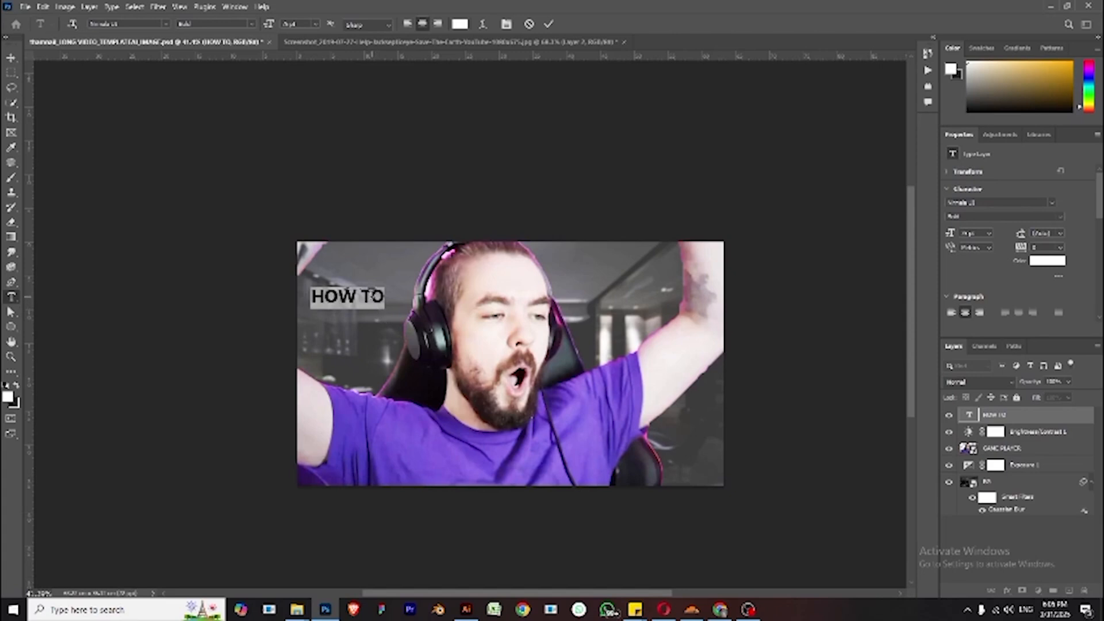
{"action": "mouse_move", "coordinate": [303, 611]}
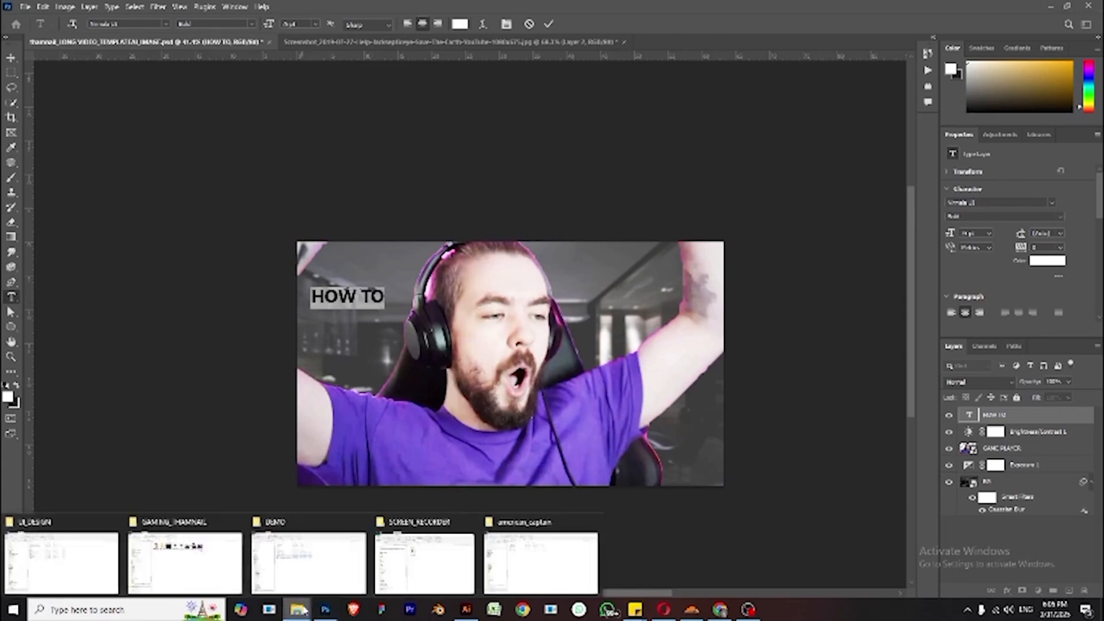
{"action": "left_click", "coordinate": [541, 562]}
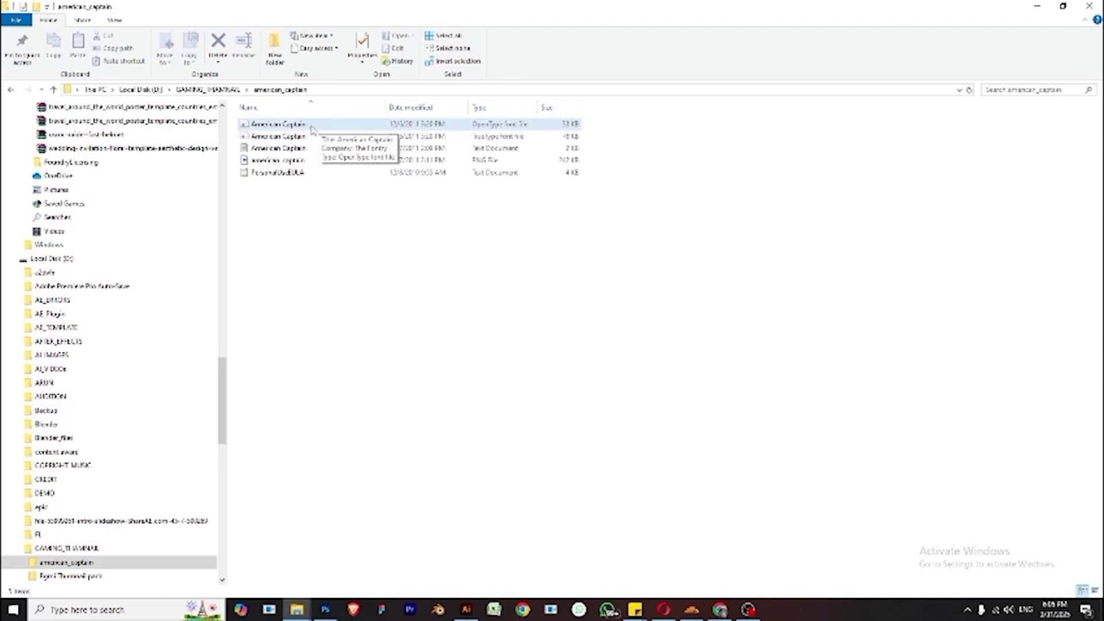
{"action": "double_click", "coordinate": [311, 126]}
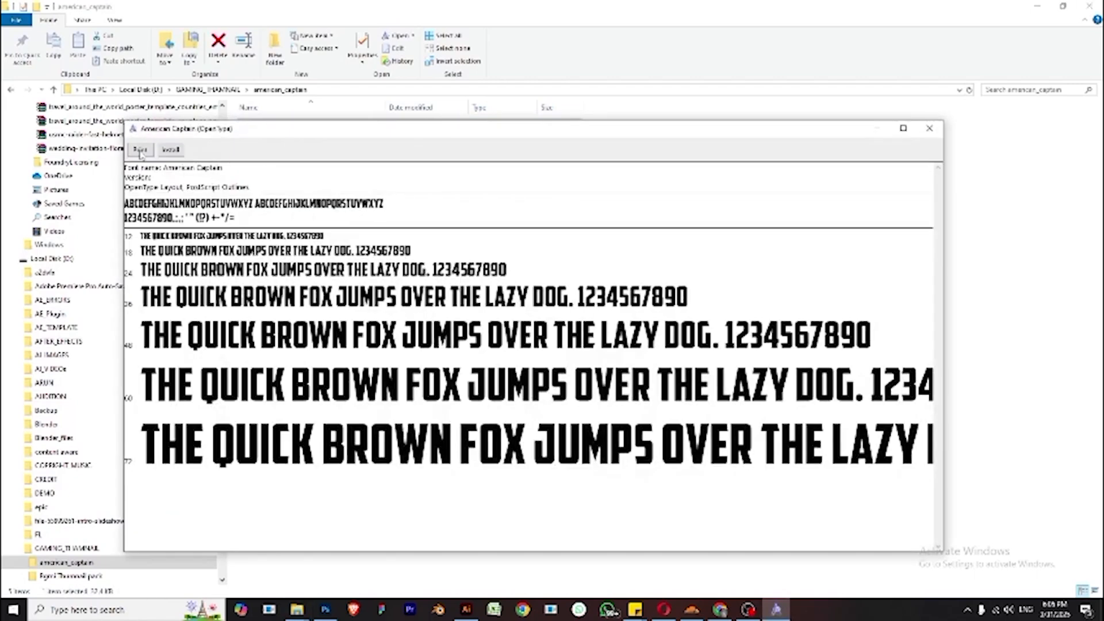
{"action": "left_click", "coordinate": [169, 150]}
{"action": "left_click", "coordinate": [156, 115]}
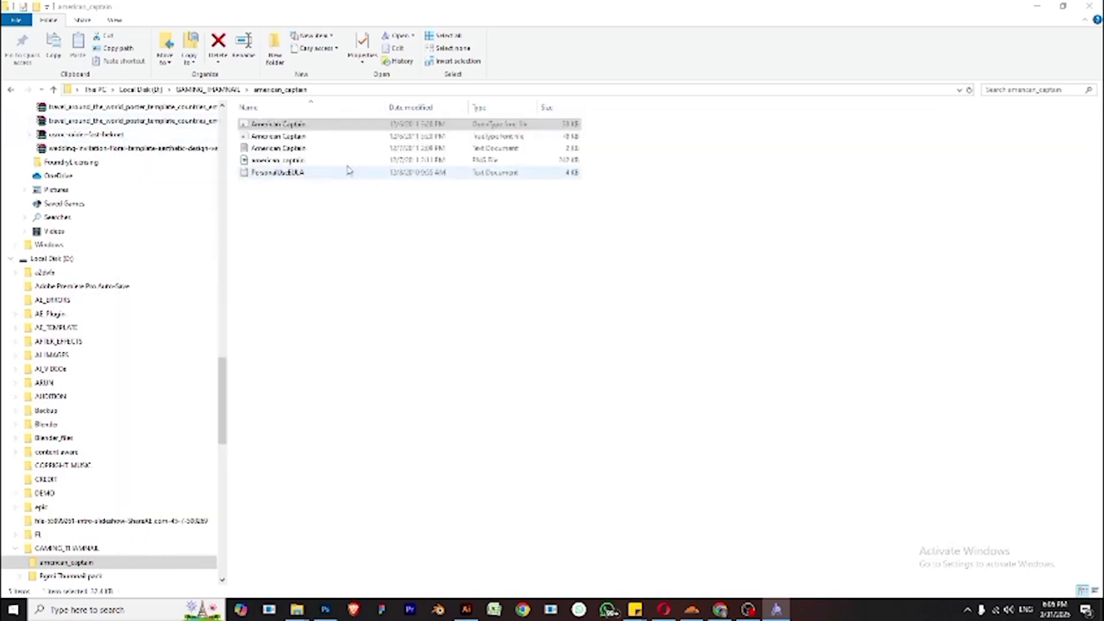
- Try to install the American Captain TrueType font file too, declining to replace the installed font
{"action": "left_click", "coordinate": [324, 141]}
{"action": "double_click", "coordinate": [324, 142]}
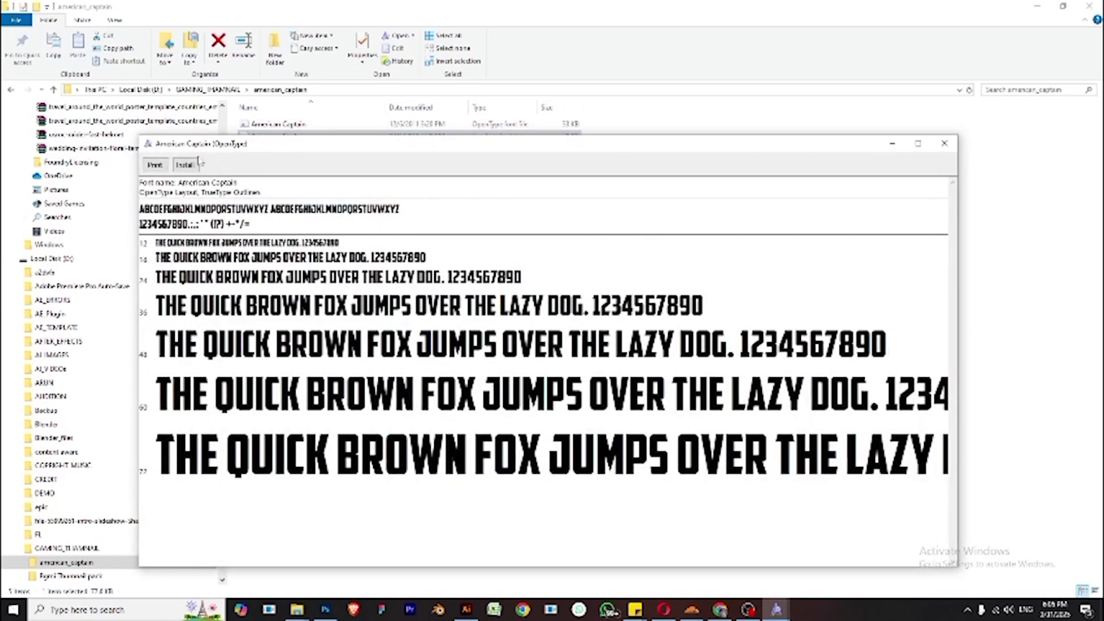
{"action": "left_click", "coordinate": [190, 166]}
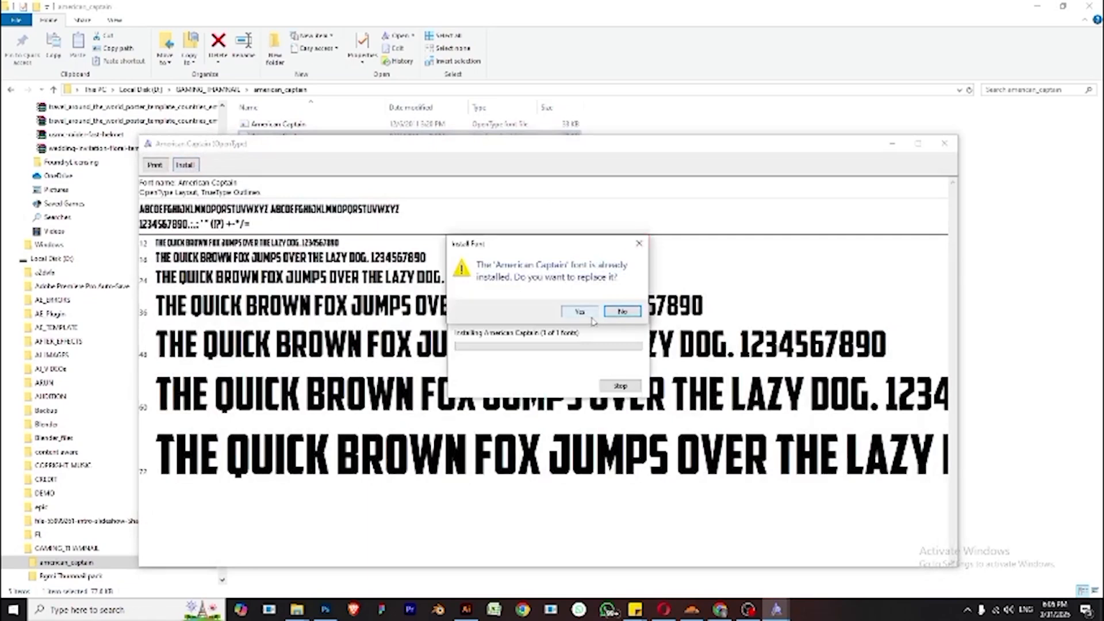
{"action": "left_click", "coordinate": [624, 312]}
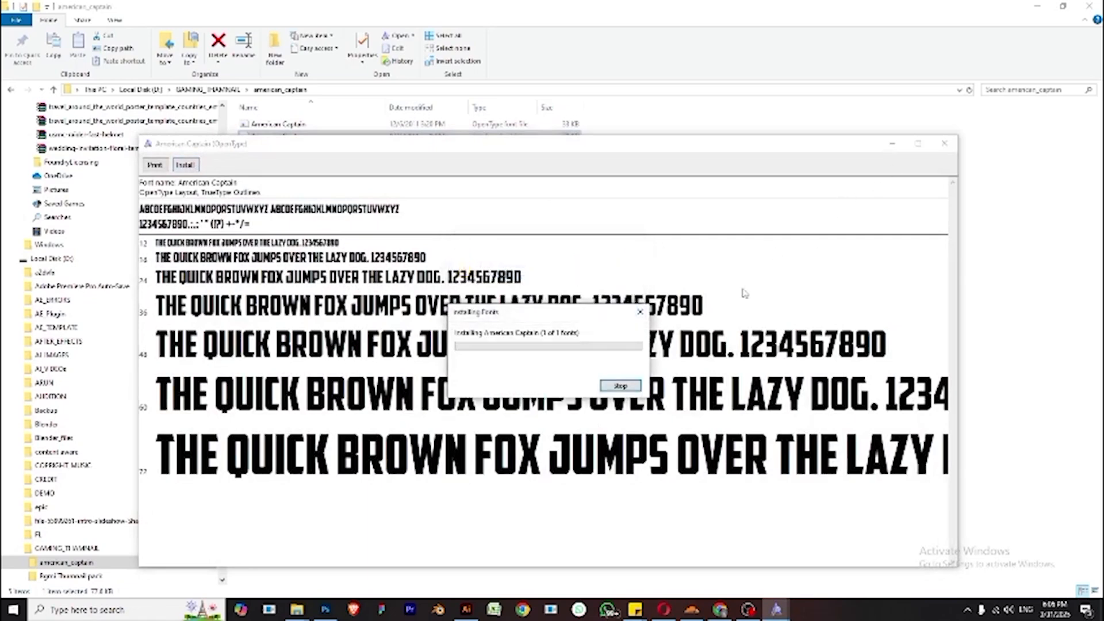
{"action": "left_click", "coordinate": [944, 144]}
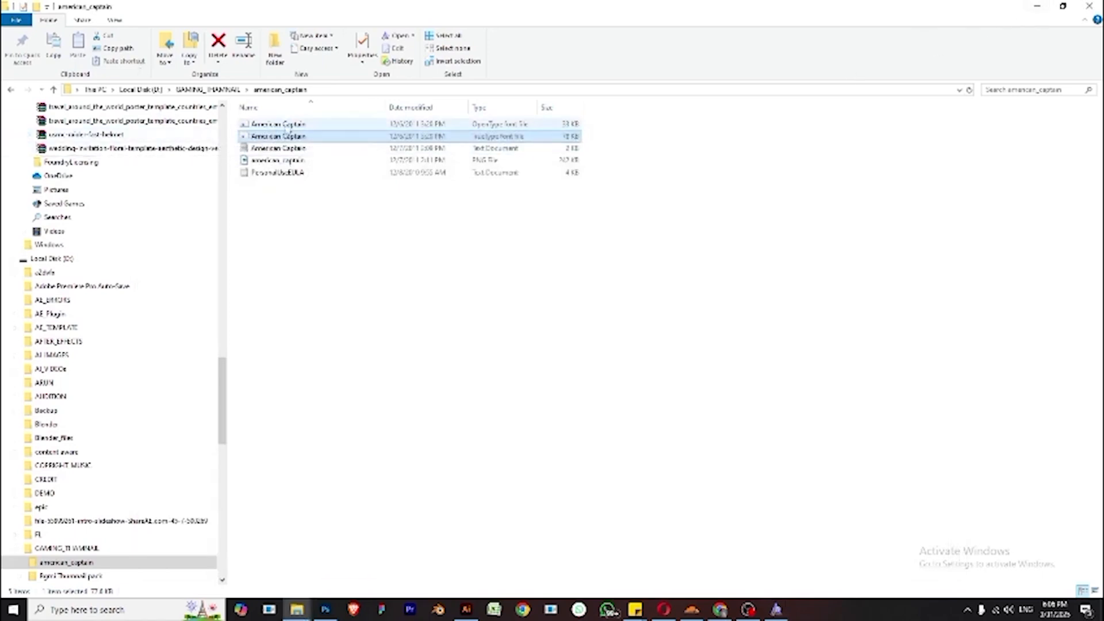
- Copy the American Captain font file's name and return to Photoshop, closing the font preview
{"action": "left_click", "coordinate": [287, 126]}
{"action": "left_click", "coordinate": [289, 128]}
{"action": "key", "text": "ctrl+c"}
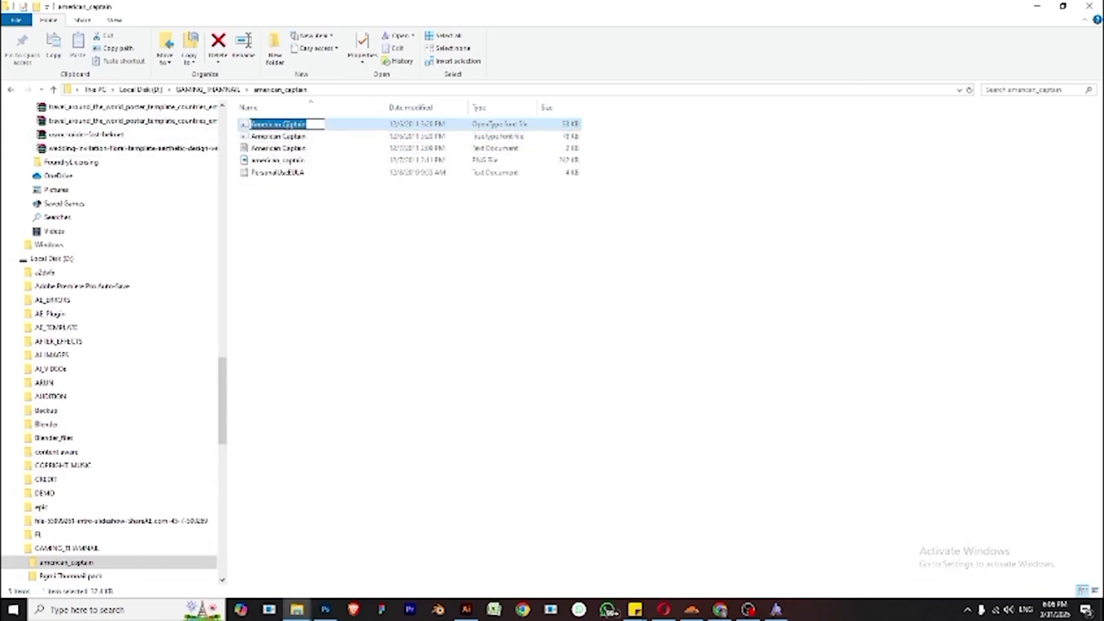
{"action": "left_click", "coordinate": [1037, 6]}
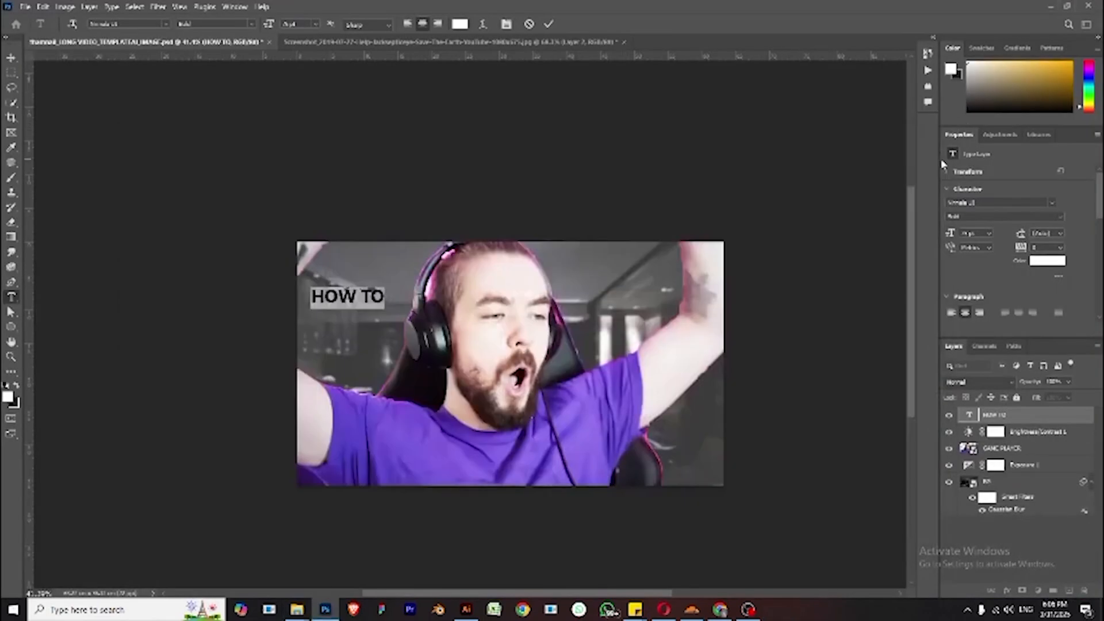
{"action": "left_click", "coordinate": [929, 128]}
- Change the HOW TO text's font to American Captain
{"action": "left_click", "coordinate": [1003, 202]}
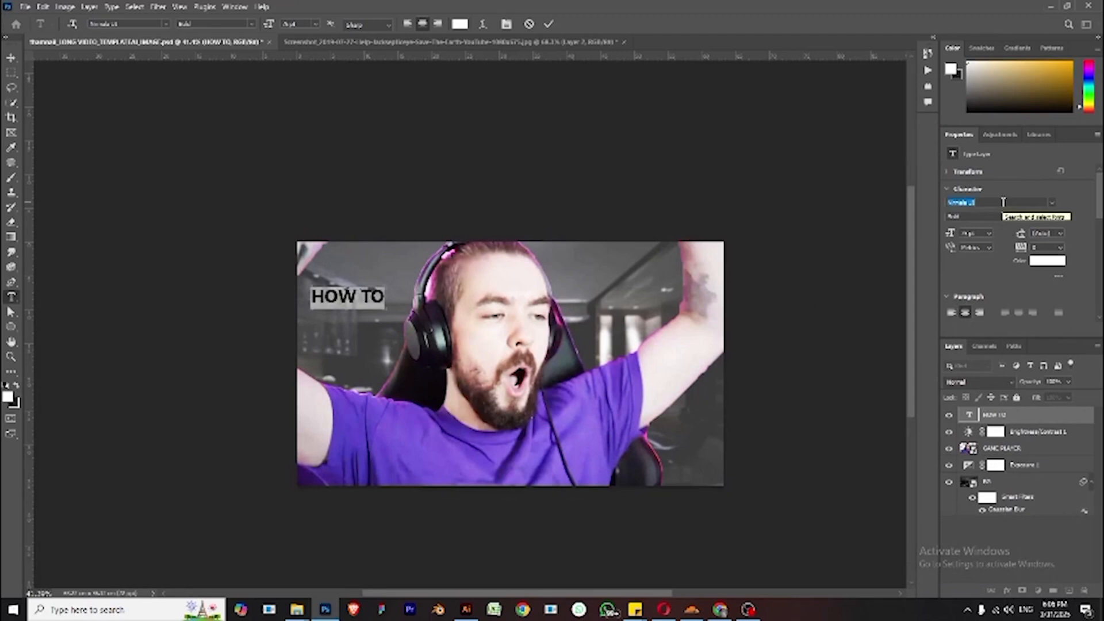
{"action": "key", "text": "ctrl+v"}
{"action": "type", "text": "ame"}
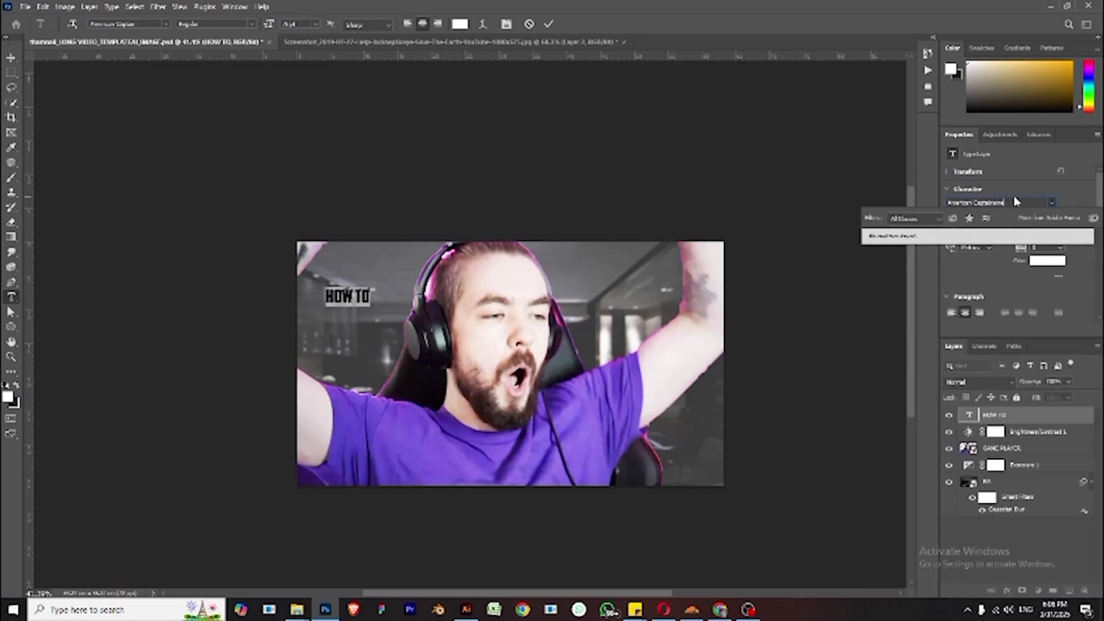
{"action": "key", "text": "BackSpace"}
{"action": "left_click", "coordinate": [1016, 244]}
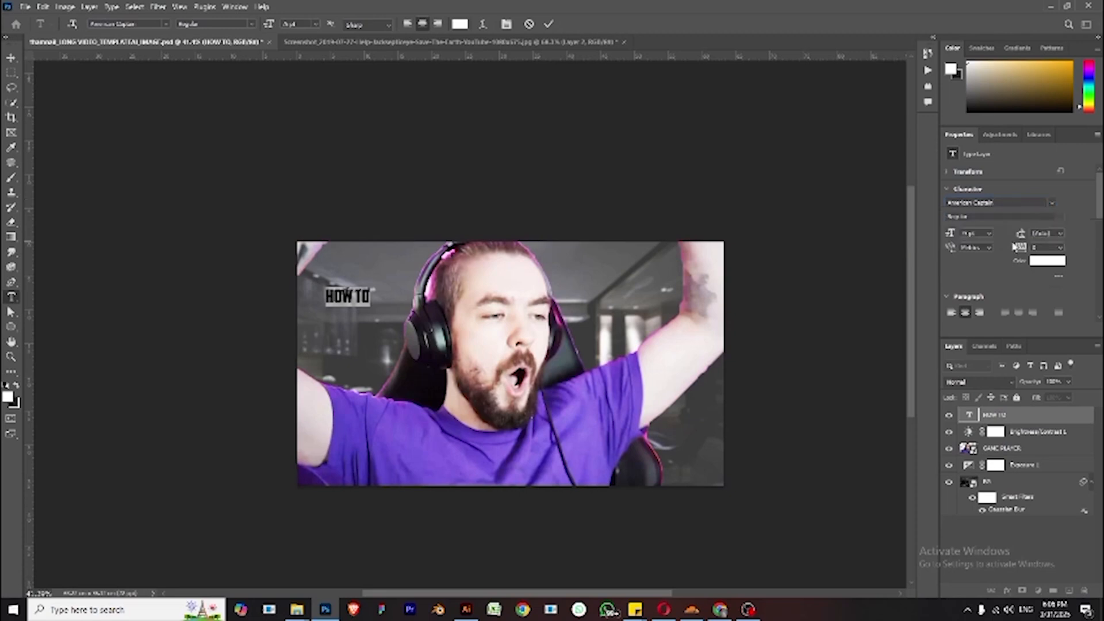
- Move the HOW TO text slightly and scale it up with Free Transform
{"action": "left_click", "coordinate": [11, 57]}
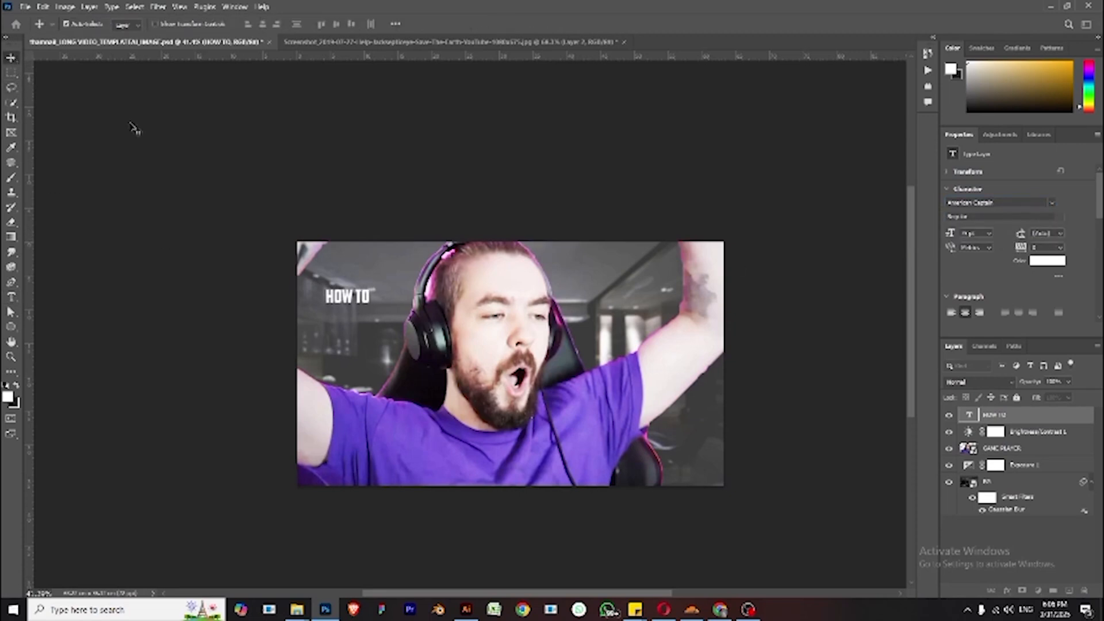
{"action": "left_click_drag", "start_coordinate": [345, 298], "coordinate": [339, 291]}
{"action": "key", "text": "ctrl+t"}
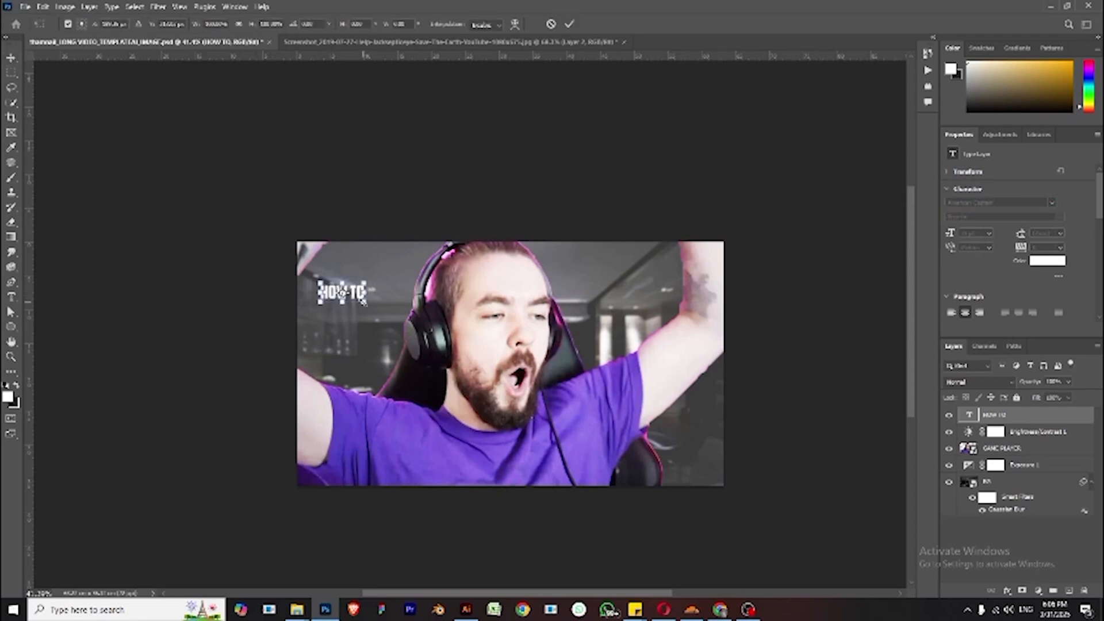
{"action": "left_click_drag", "start_coordinate": [367, 302], "coordinate": [404, 319]}
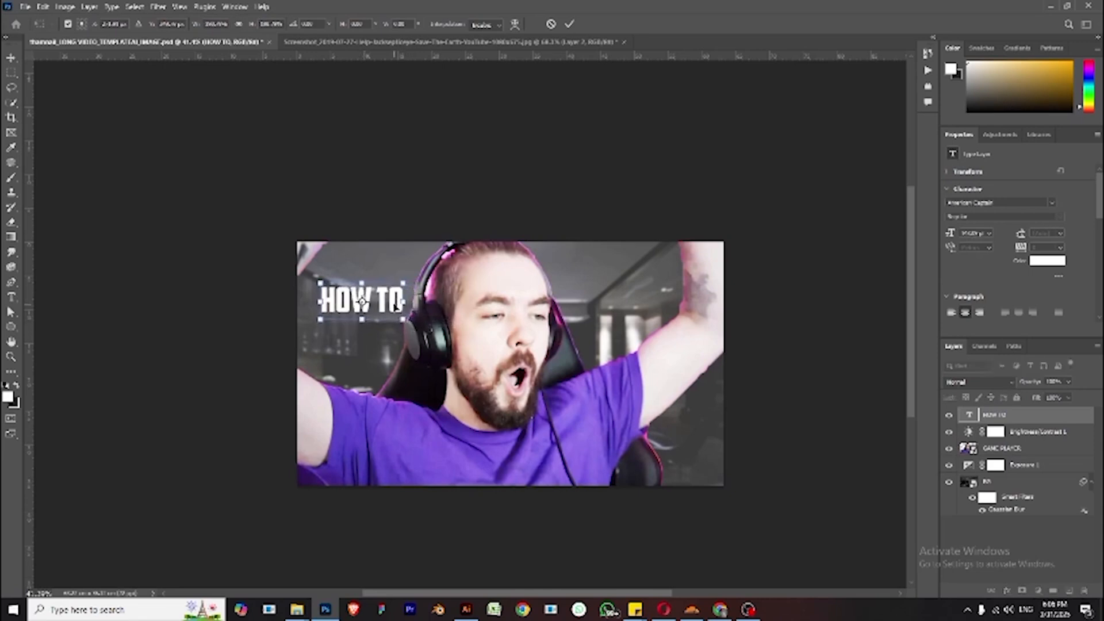
{"action": "key", "text": "Return"}
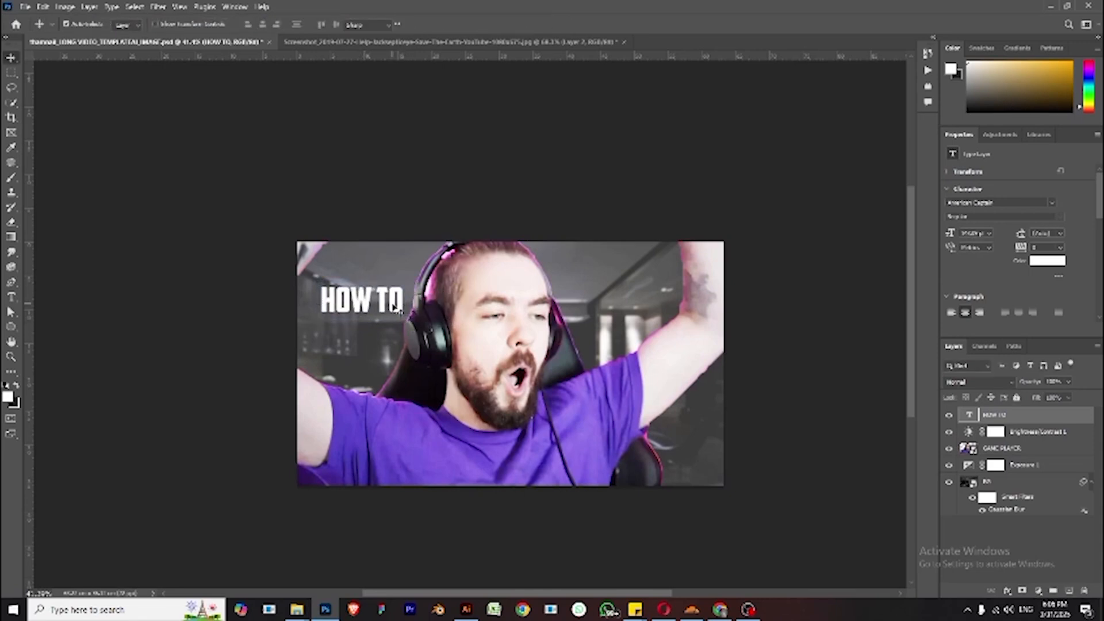
- Set the HOW TO text's font size to 100 pt
{"action": "double_click", "coordinate": [392, 300]}
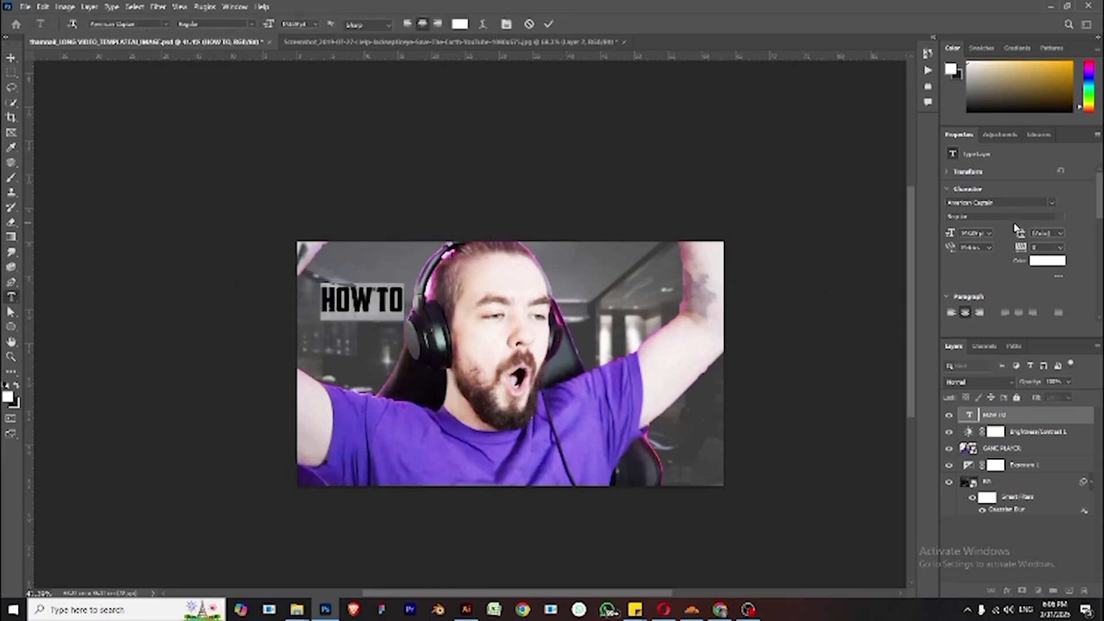
{"action": "left_click", "coordinate": [989, 234]}
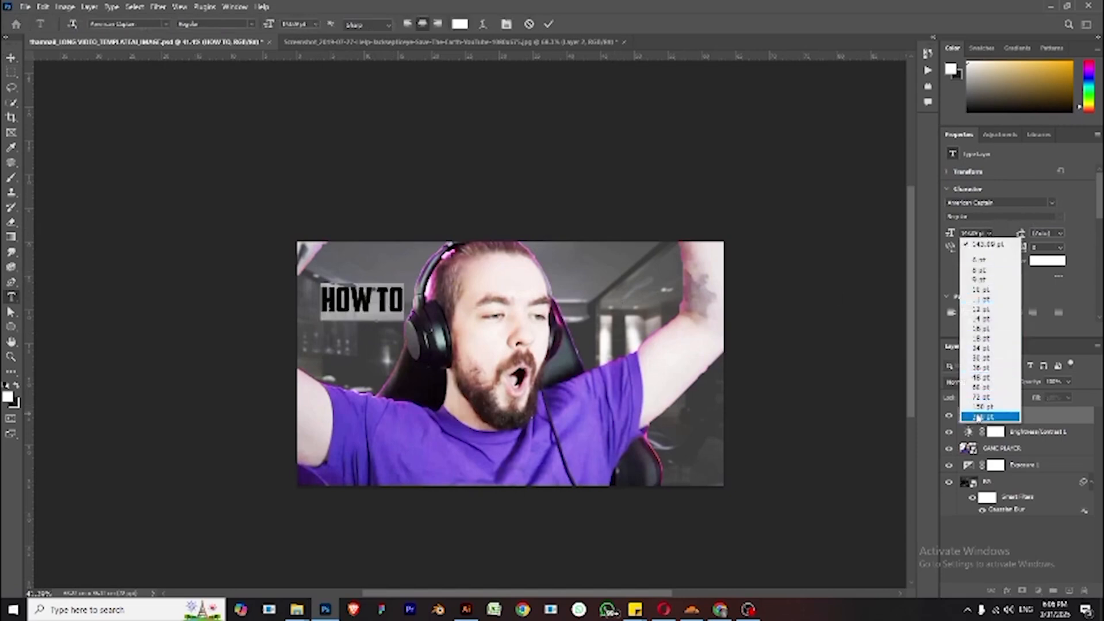
{"action": "left_click", "coordinate": [979, 417]}
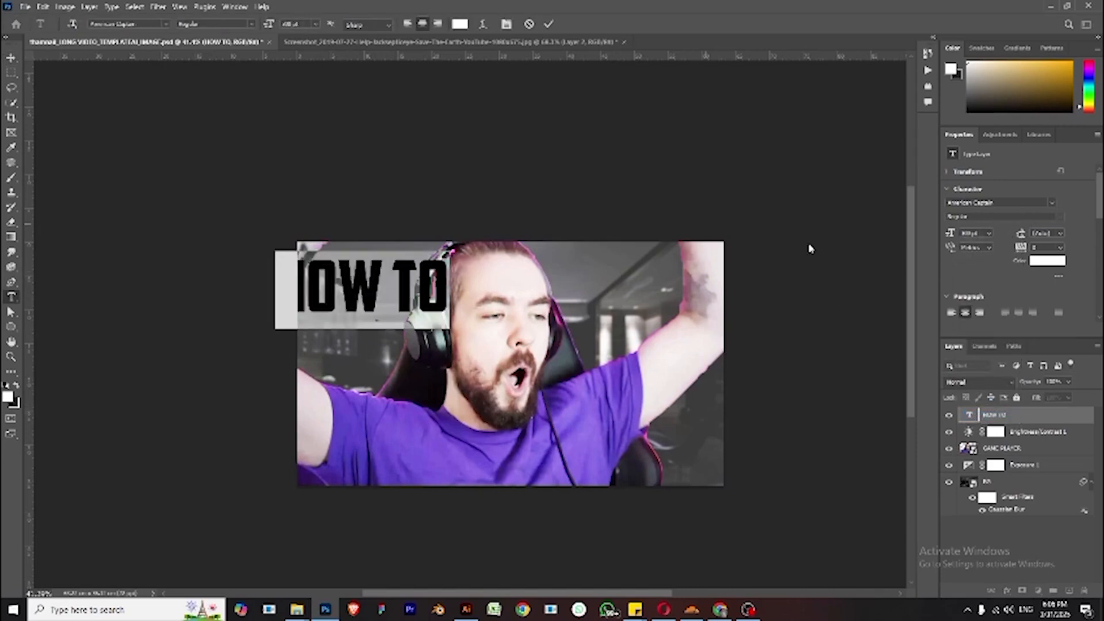
{"action": "left_click", "coordinate": [970, 233]}
{"action": "type", "text": "100"}
{"action": "key", "text": "Return"}
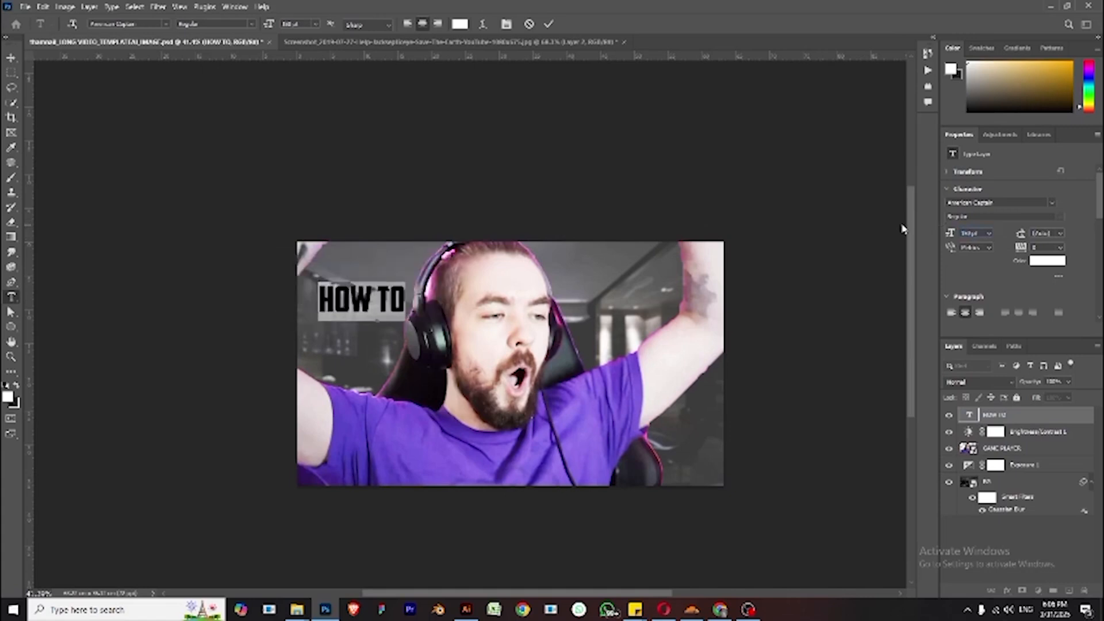
{"action": "left_click", "coordinate": [969, 233]}
{"action": "key", "text": "Return"}
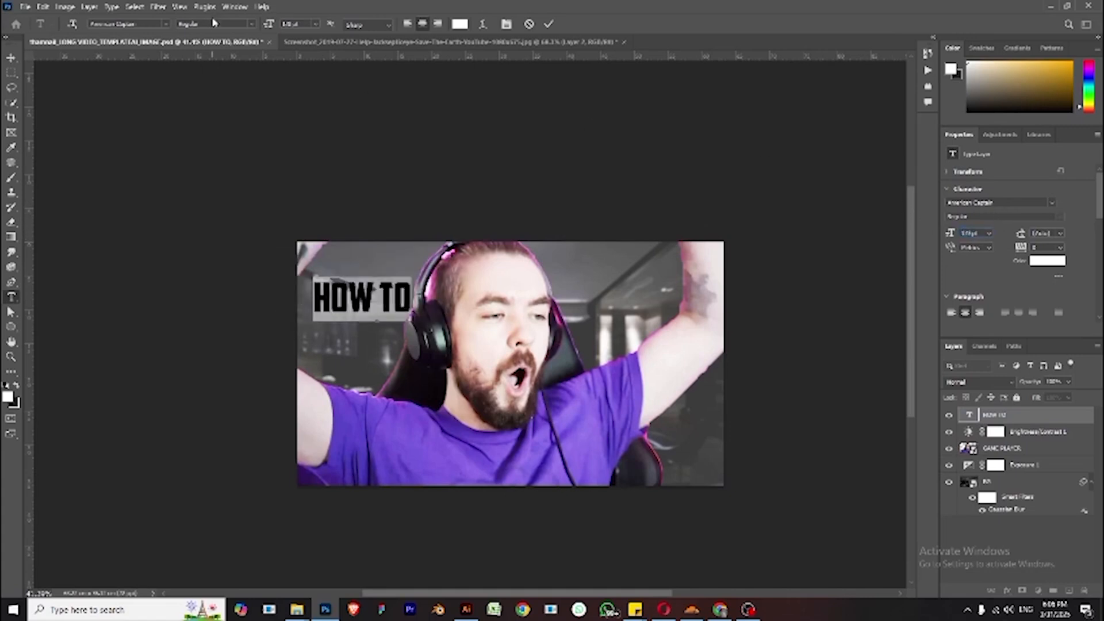
- Move the HOW TO text up into the thumbnail's upper left corner
{"action": "left_click", "coordinate": [10, 59]}
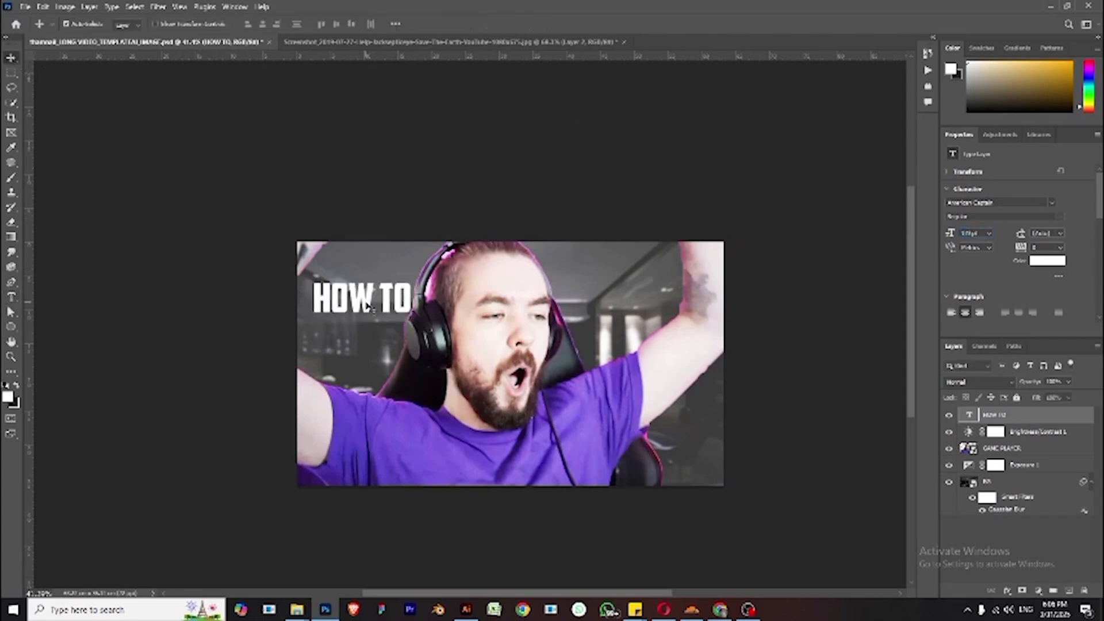
{"action": "left_click_drag", "start_coordinate": [367, 305], "coordinate": [360, 305]}
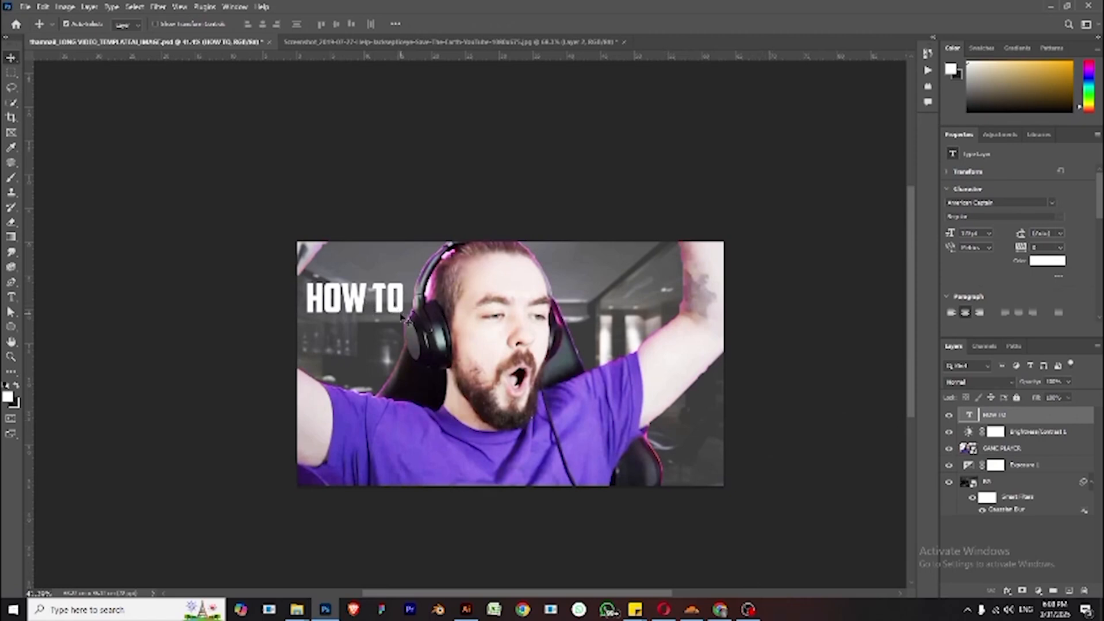
{"action": "mouse_move", "coordinate": [400, 311]}
{"action": "left_mouse_down"}
{"action": "mouse_move", "coordinate": [401, 296]}
{"action": "mouse_move", "coordinate": [409, 306]}
{"action": "left_mouse_up"}
{"action": "key", "text": "ctrl+t"}
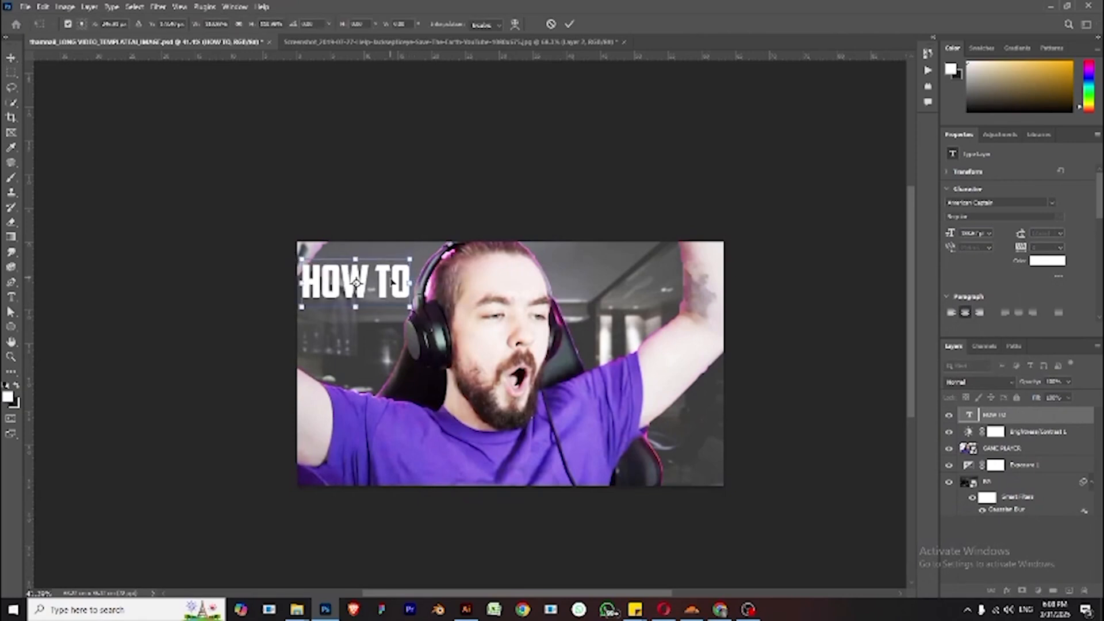
{"action": "key", "text": "Return"}
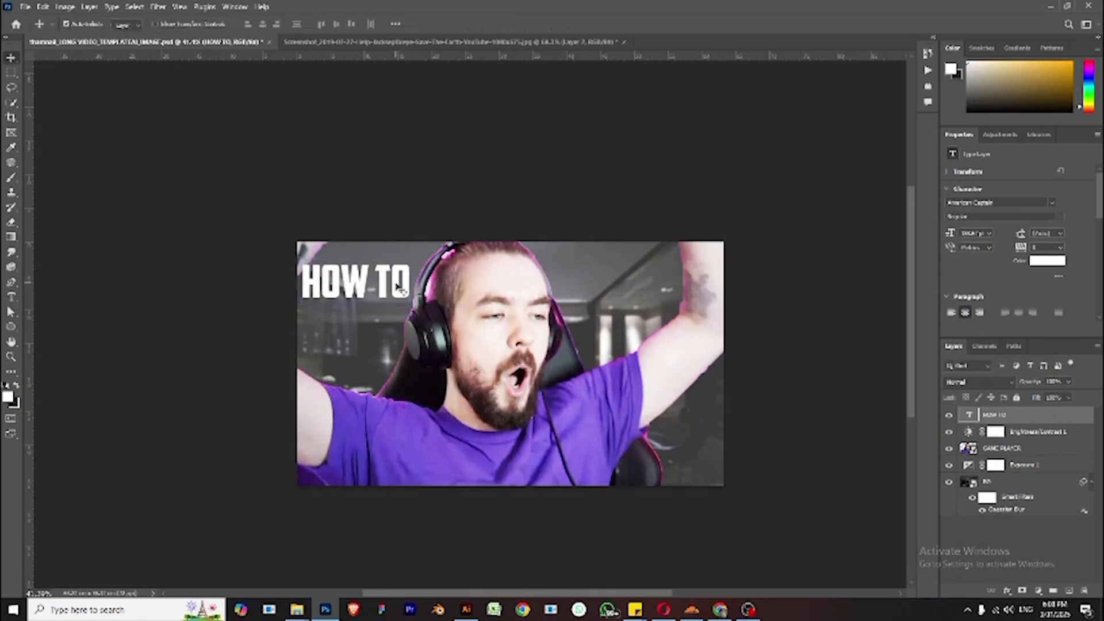
- Set the HOW TO text's font size to 60 pt
{"action": "double_click", "coordinate": [395, 284]}
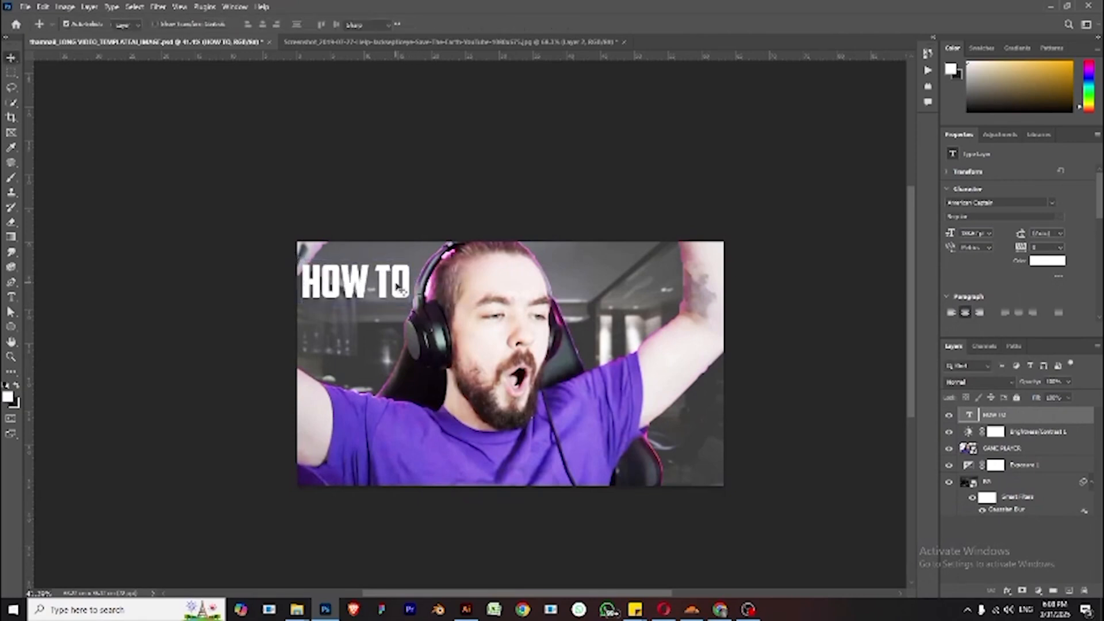
{"action": "left_click", "coordinate": [973, 233]}
{"action": "type", "text": "50"}
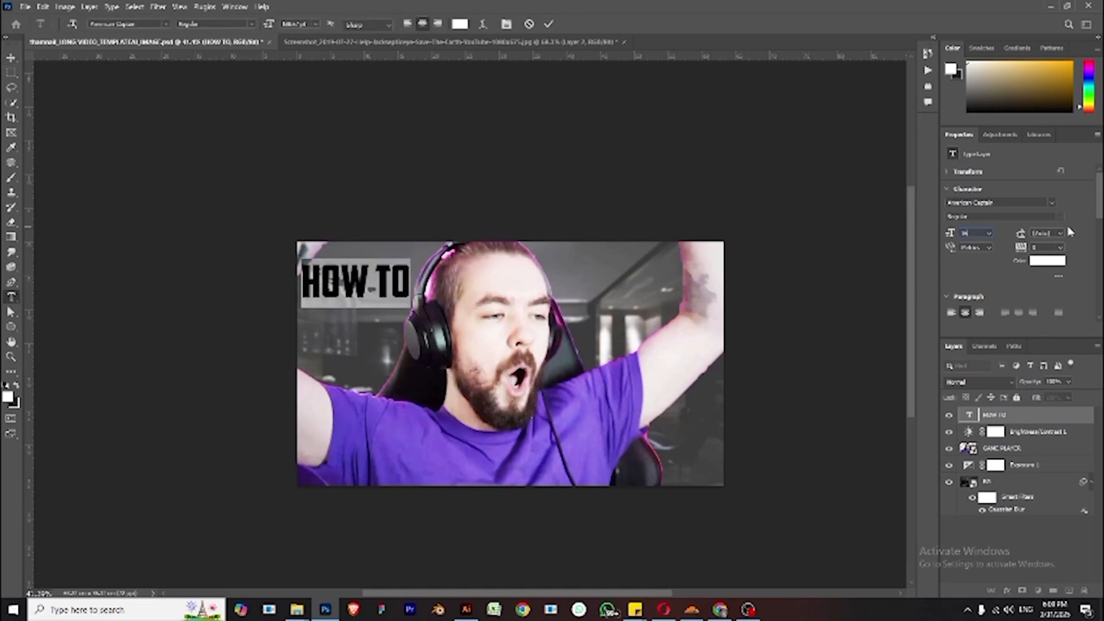
{"action": "key", "text": "Return"}
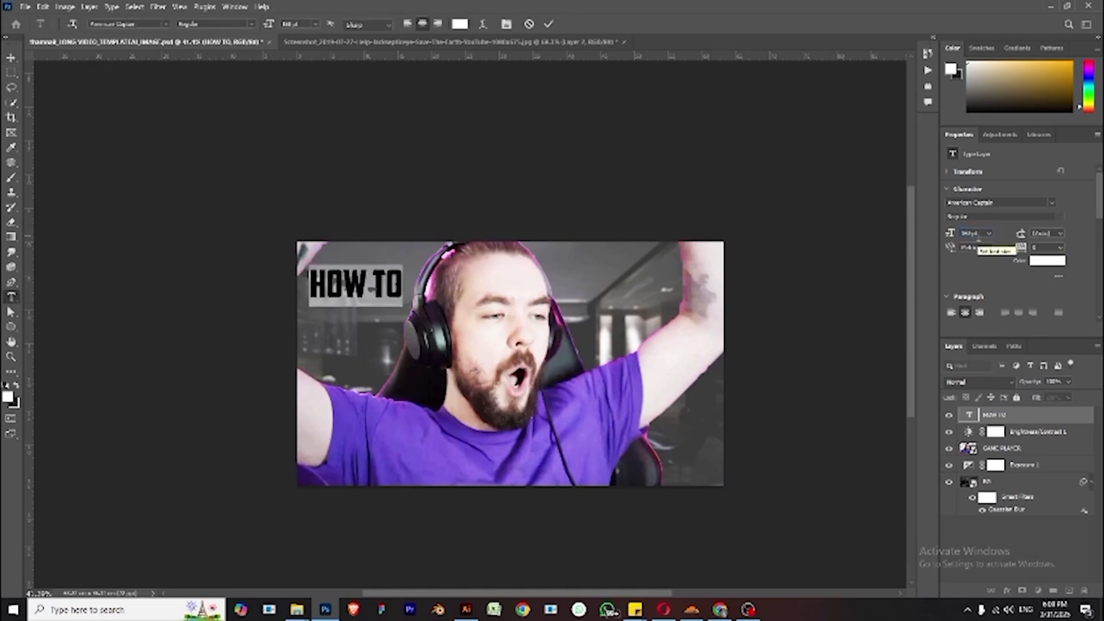
{"action": "left_click", "coordinate": [969, 233]}
{"action": "type", "text": "55"}
{"action": "key", "text": "Return"}
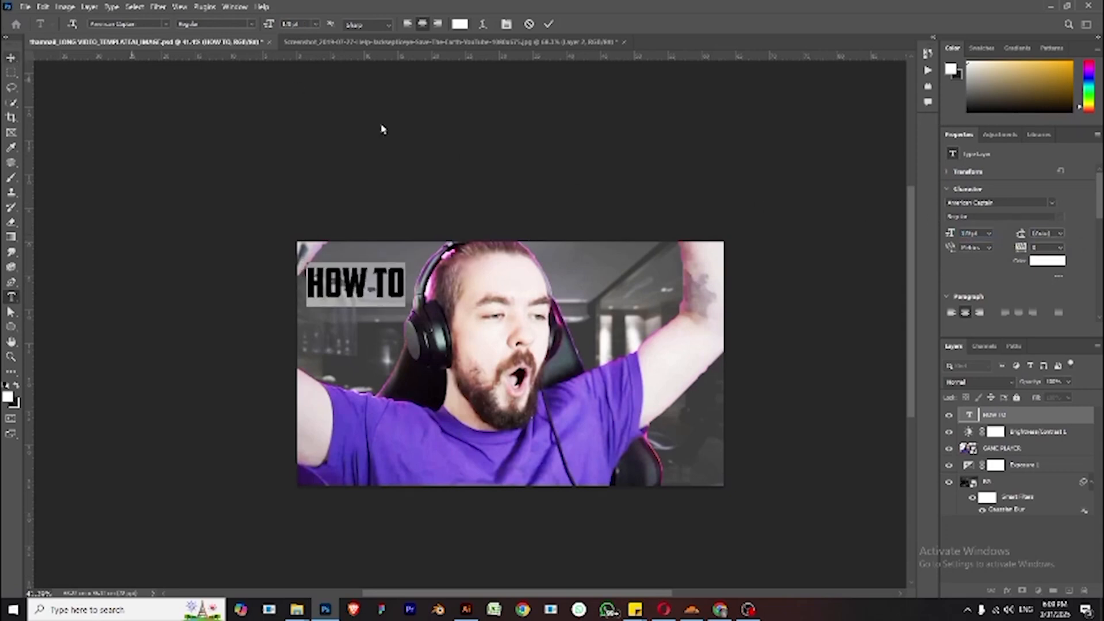
{"action": "left_click", "coordinate": [970, 233]}
{"action": "type", "text": "60"}
{"action": "key", "text": "Return"}
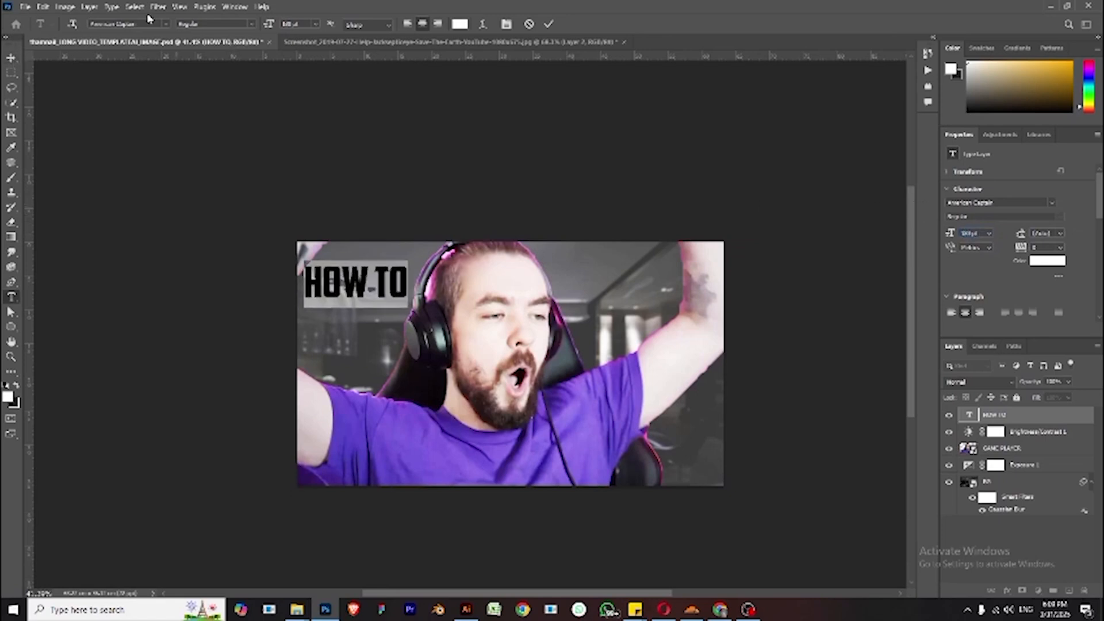
- Duplicate the HOW TO text three times, stacking the copies below it, and nudge the last copy down
{"action": "left_click", "coordinate": [12, 59]}
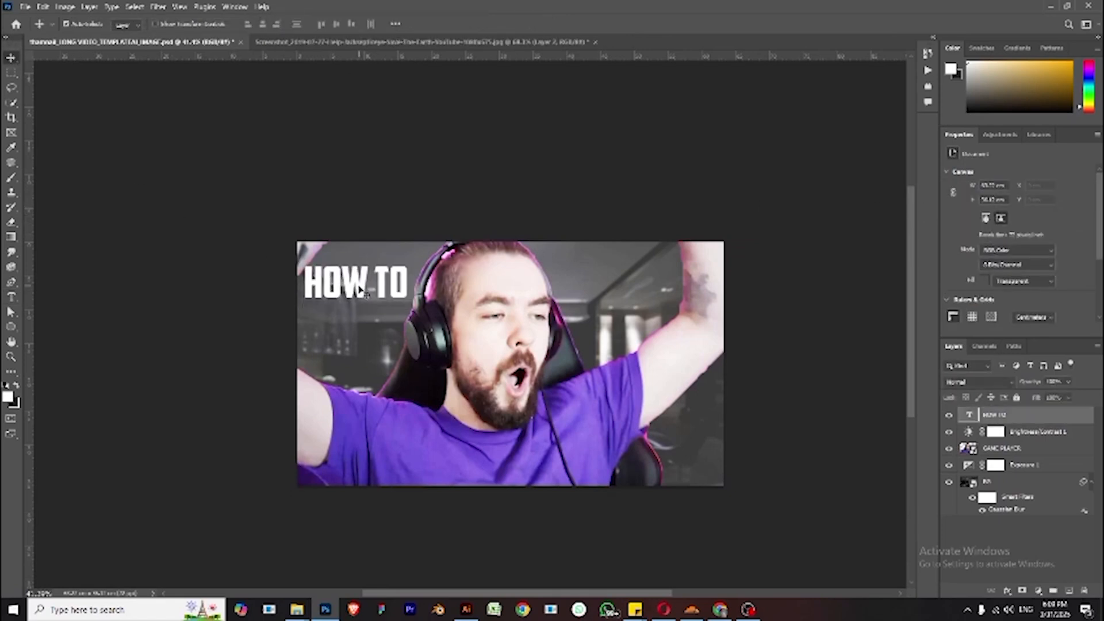
{"action": "left_click_drag", "start_coordinate": [361, 290], "coordinate": [366, 371]}
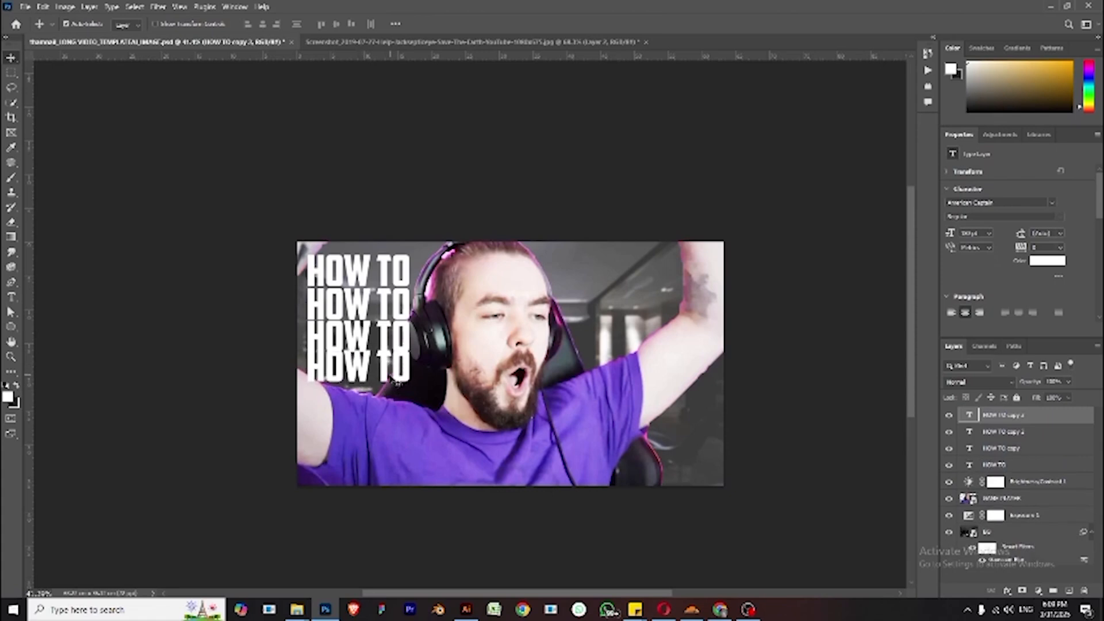
{"action": "key", "text": "Down"}
{"action": "key", "text": "Down"}
{"action": "key", "text": "Down"}
{"action": "key", "text": "Down"}
{"action": "key", "text": "Down"}
{"action": "key", "text": "Down"}
{"action": "key", "text": "Down"}
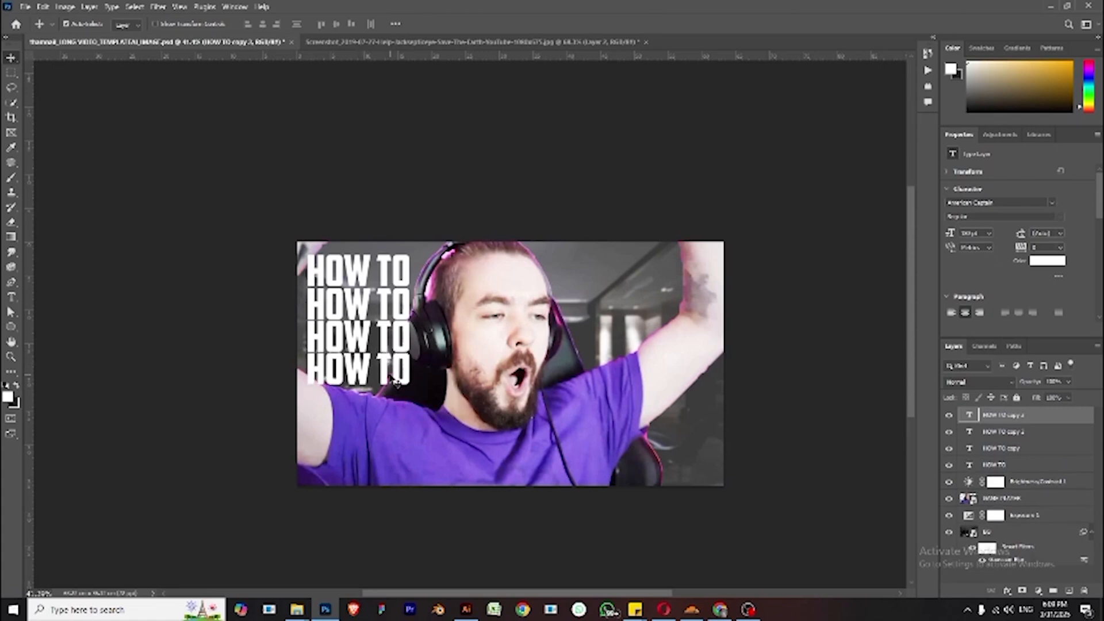
- Edit the first HOW TO line so it reads HOW TO MAKE
{"action": "left_click", "coordinate": [414, 276]}
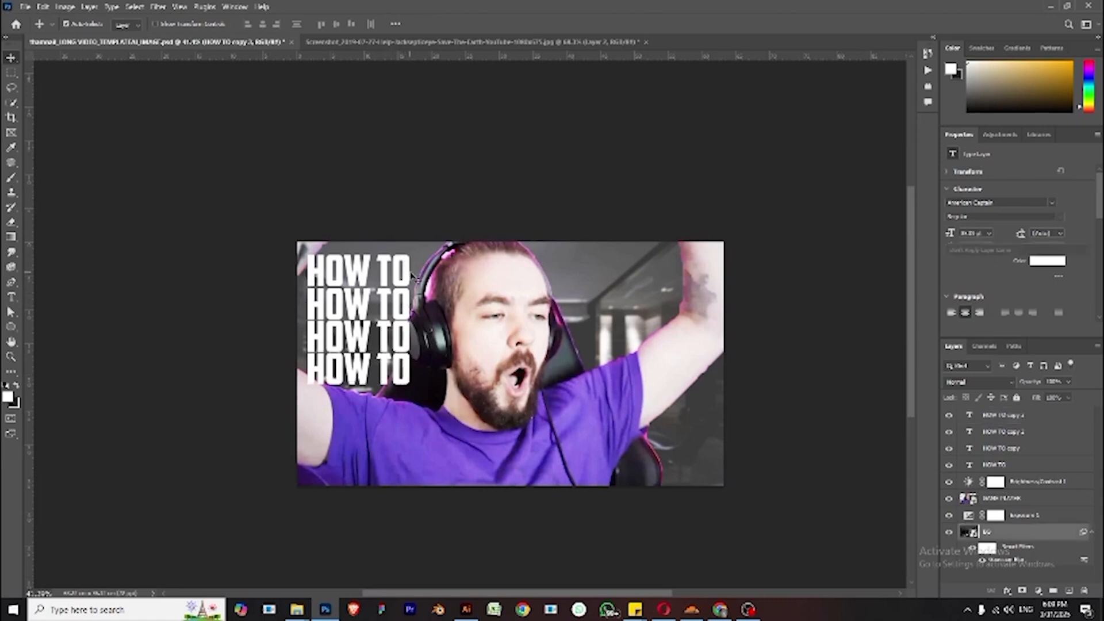
{"action": "left_click", "coordinate": [406, 276]}
{"action": "double_click", "coordinate": [407, 274]}
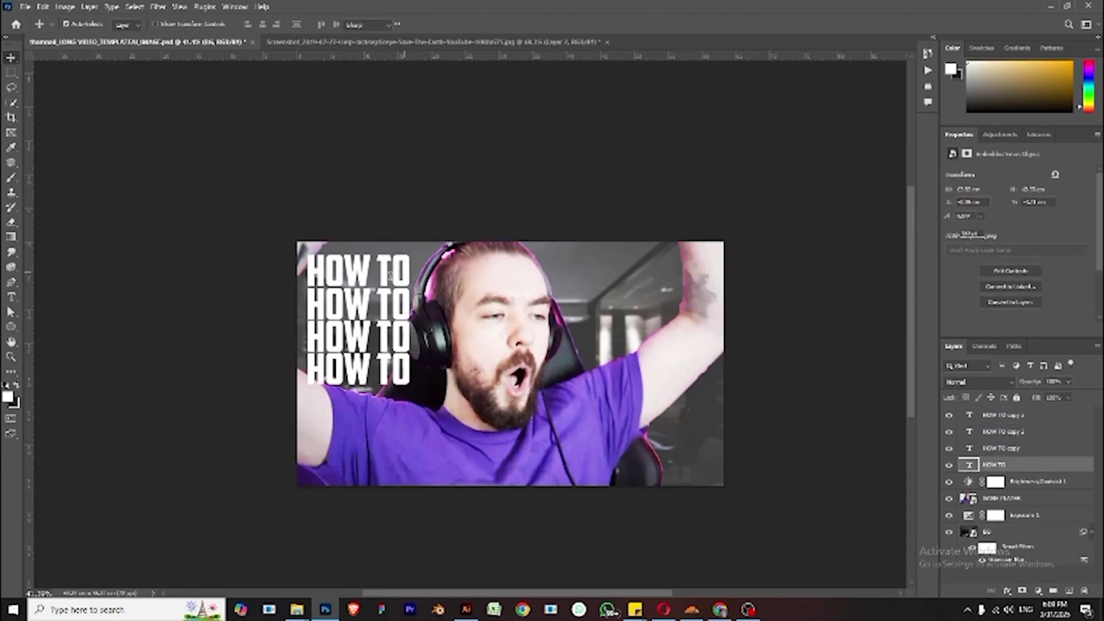
{"action": "left_click", "coordinate": [407, 271]}
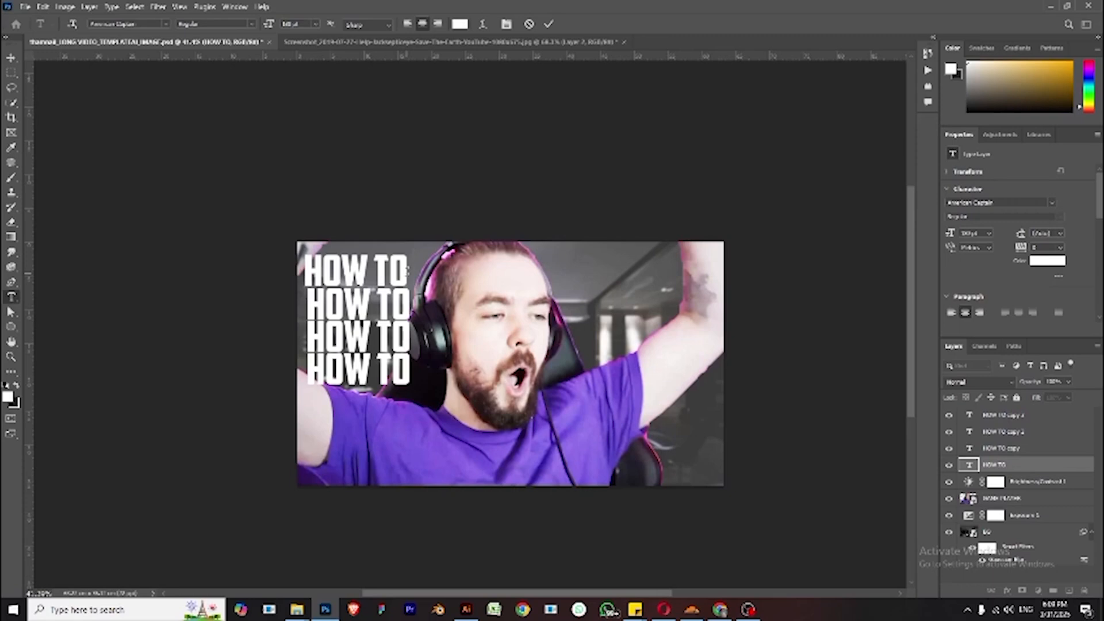
{"action": "type", "text": "MAKE"}
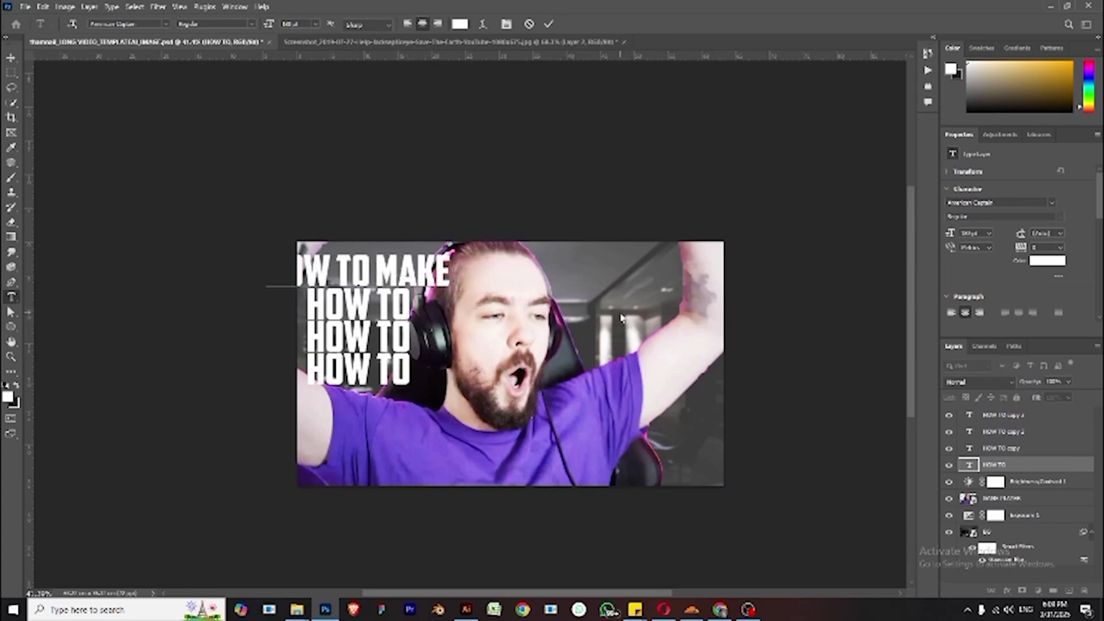
{"action": "key", "text": "ctrl+Return"}
- Replace the second HOW TO line's text with YOUTUBE
{"action": "key", "text": "v"}
{"action": "left_click", "coordinate": [398, 308]}
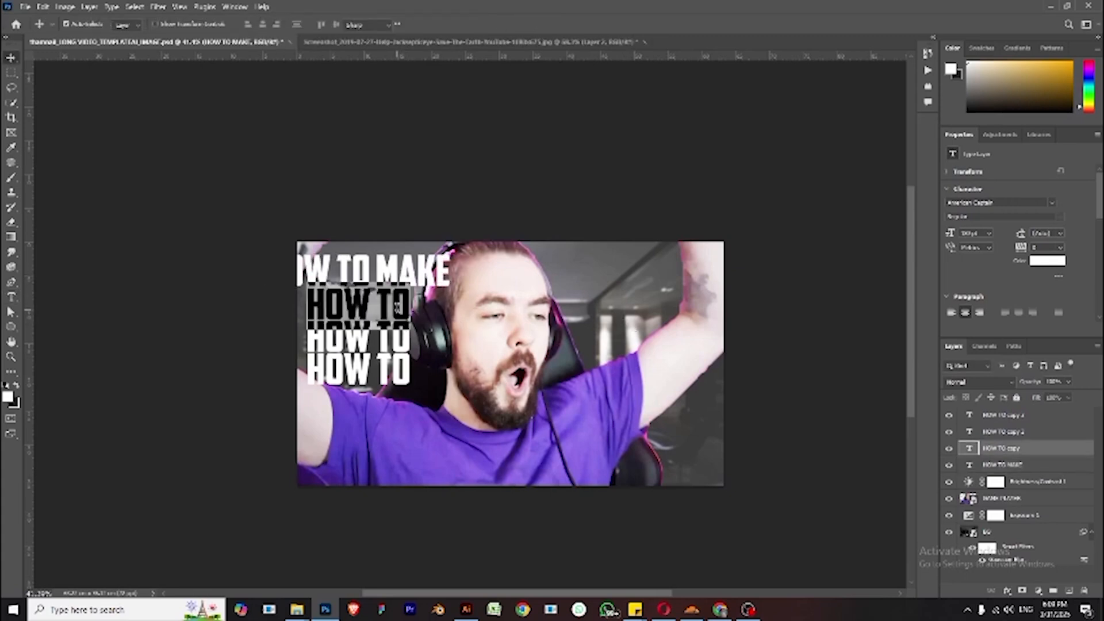
{"action": "double_click", "coordinate": [398, 309]}
{"action": "type", "text": "YOUTUBE"}
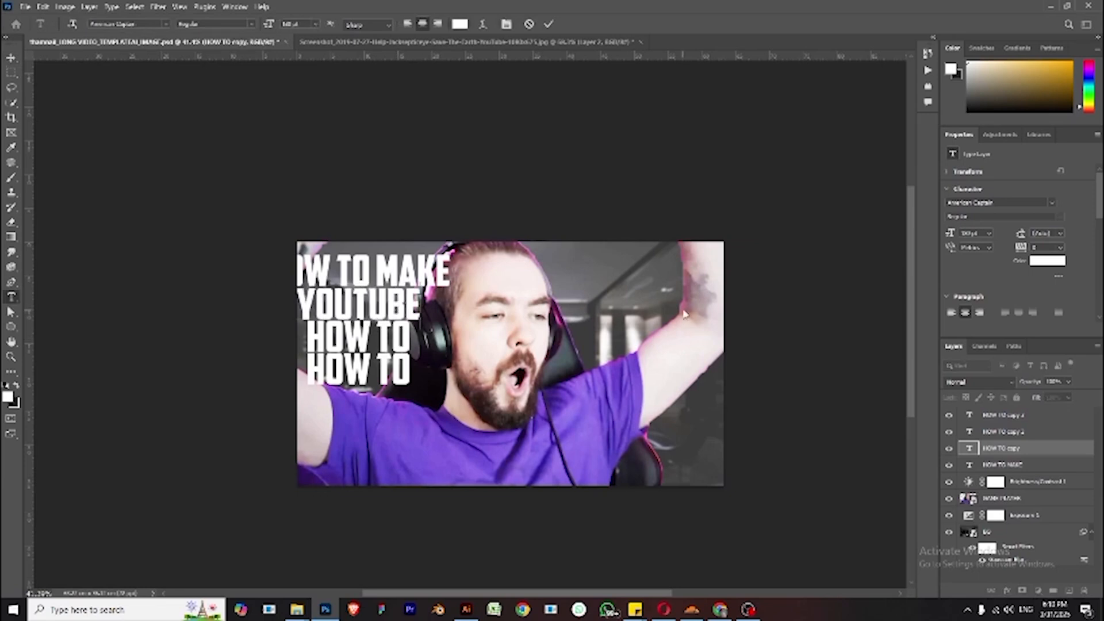
- Replace the third HOW TO line's text with THUMBNAIL
{"action": "double_click", "coordinate": [395, 339]}
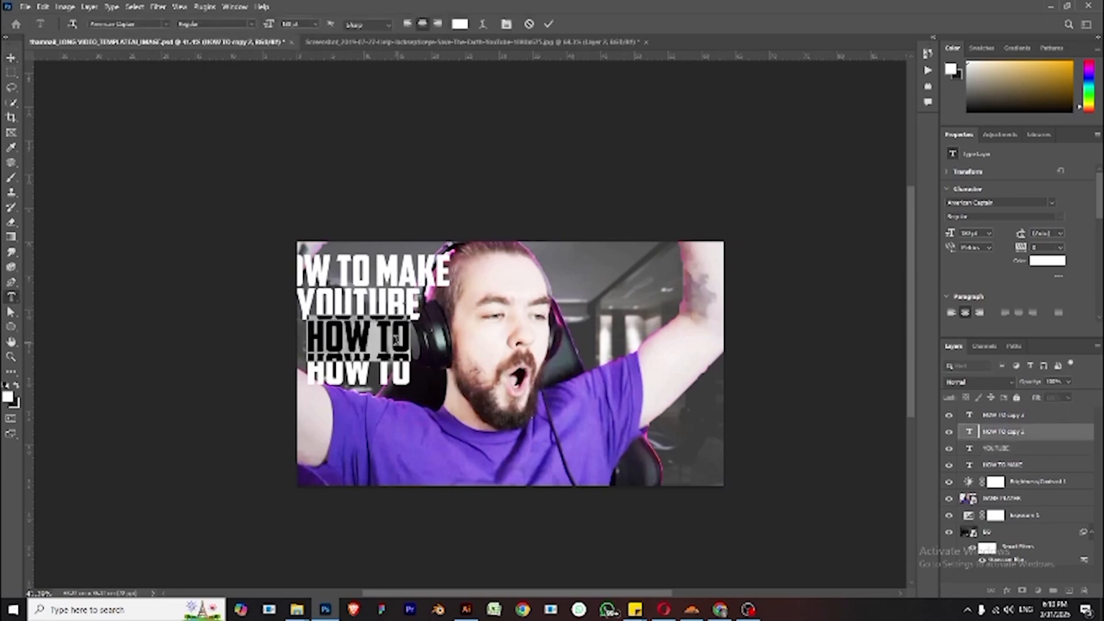
{"action": "type", "text": "THA"}
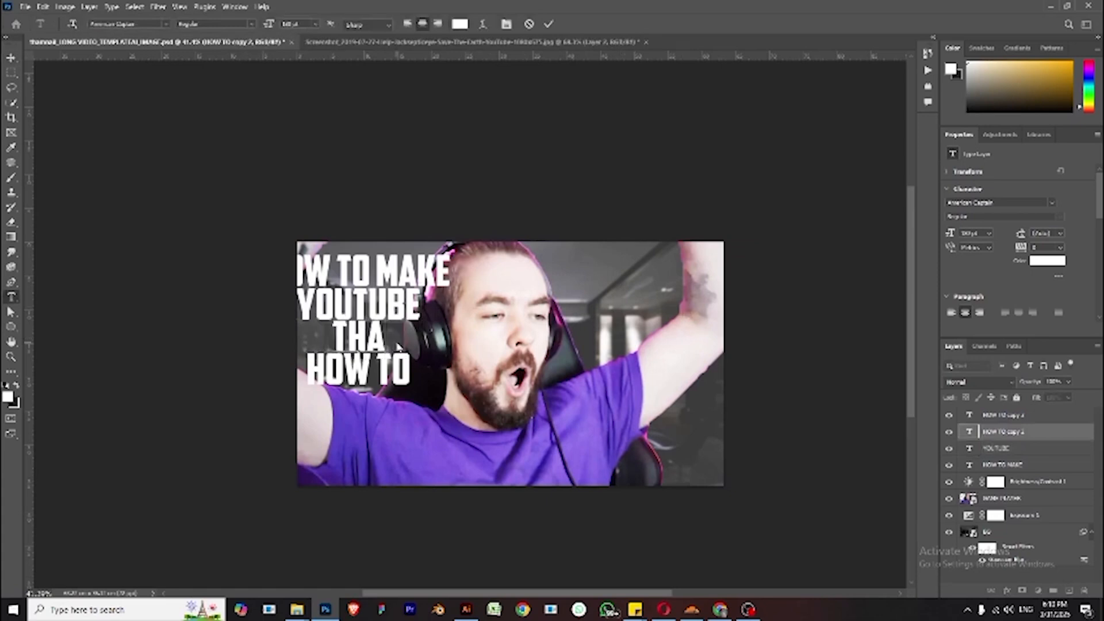
{"action": "key", "text": "BackSpace"}
{"action": "type", "text": "UM"}
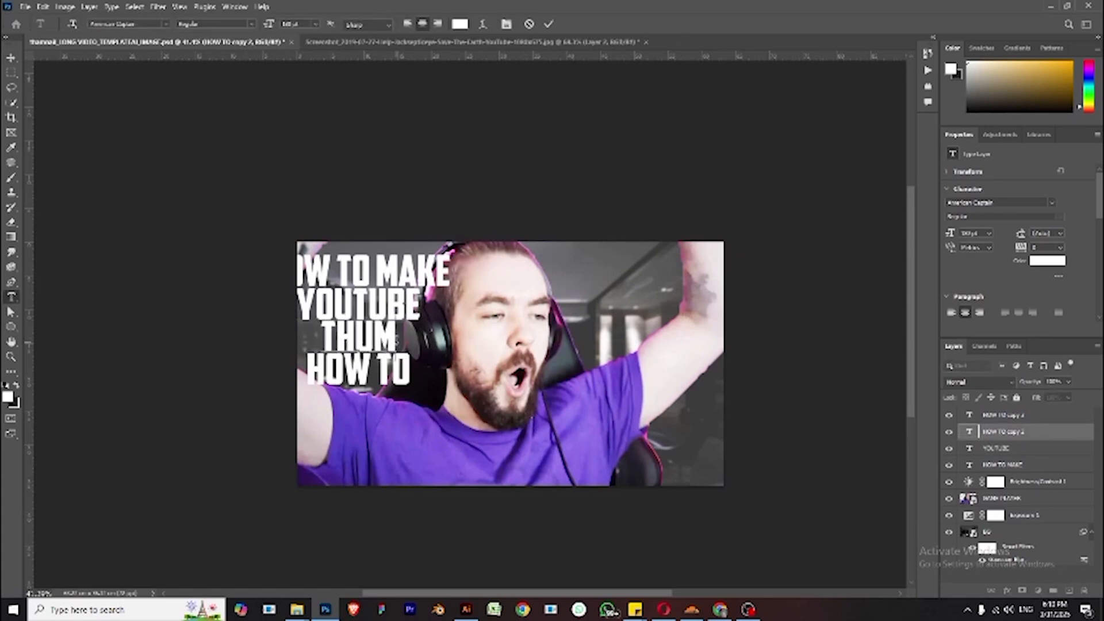
{"action": "type", "text": "BNAIL"}
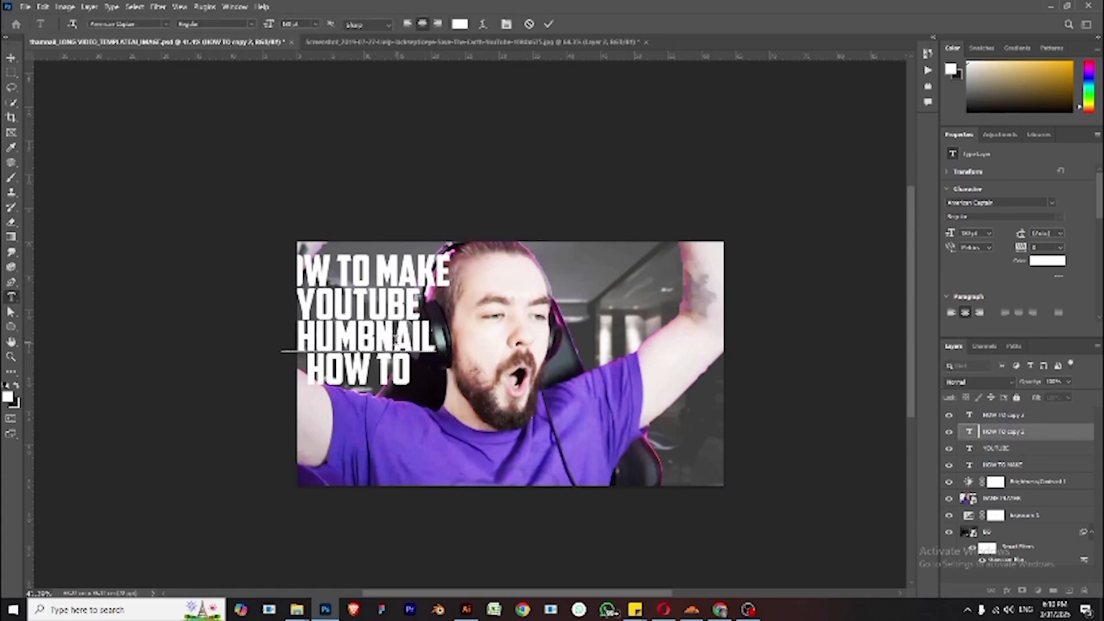
- Replace the fourth HOW TO line's text with CREATING
{"action": "left_click", "coordinate": [11, 58]}
{"action": "left_click", "coordinate": [351, 380]}
{"action": "double_click", "coordinate": [351, 380]}
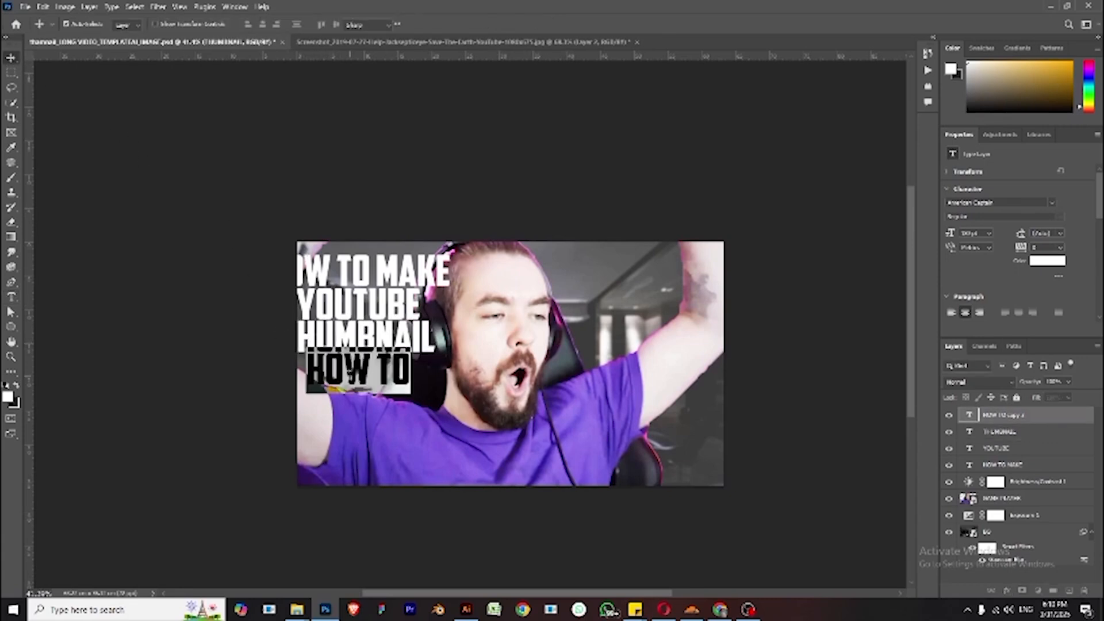
{"action": "type", "text": "CREATING"}
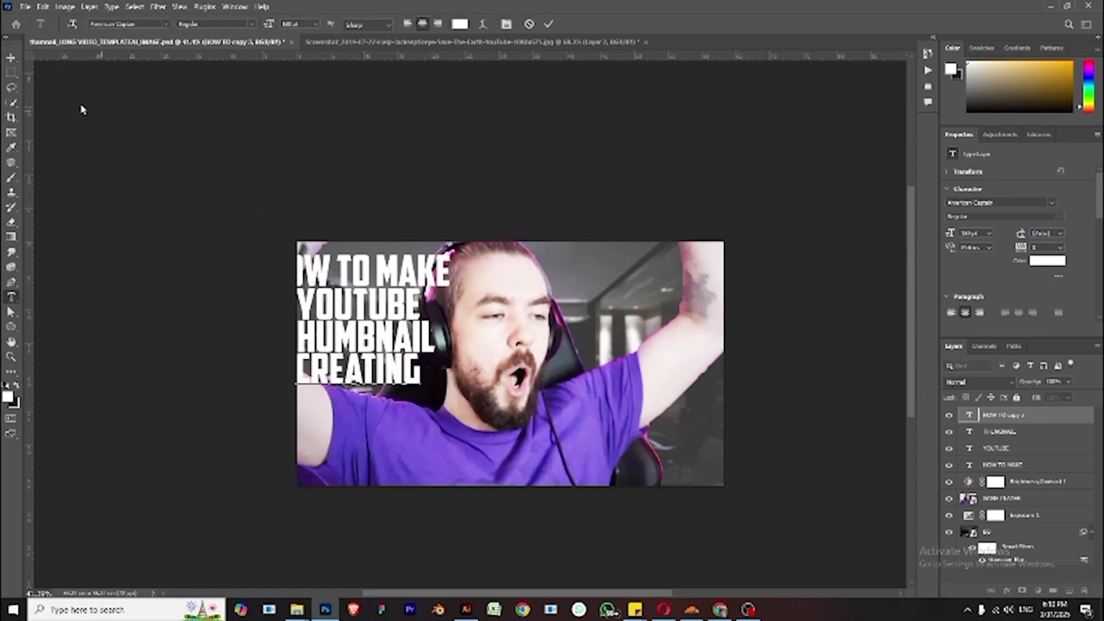
- Move the HOW TO MAKE line right so it sits fully inside the canvas
{"action": "left_click", "coordinate": [11, 58]}
{"action": "left_click_drag", "start_coordinate": [426, 280], "coordinate": [457, 273]}
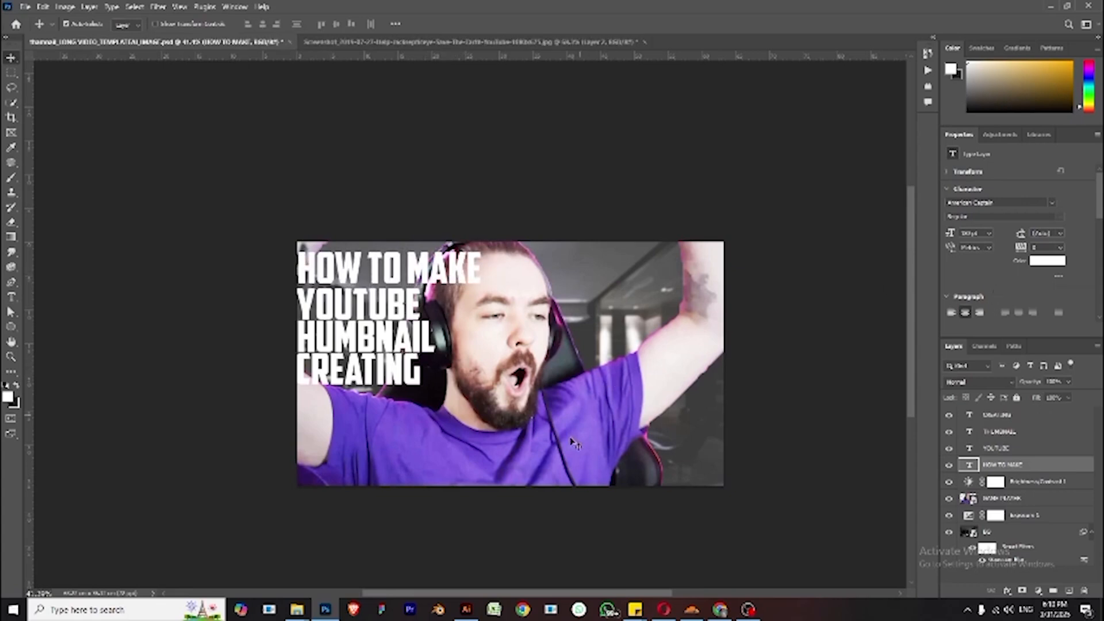
- Reposition the cut-out person to the left side of the thumbnail
{"action": "left_click_drag", "start_coordinate": [571, 444], "coordinate": [574, 444]}
{"action": "key", "text": "shift+Right"}
{"action": "key", "text": "shift+Right"}
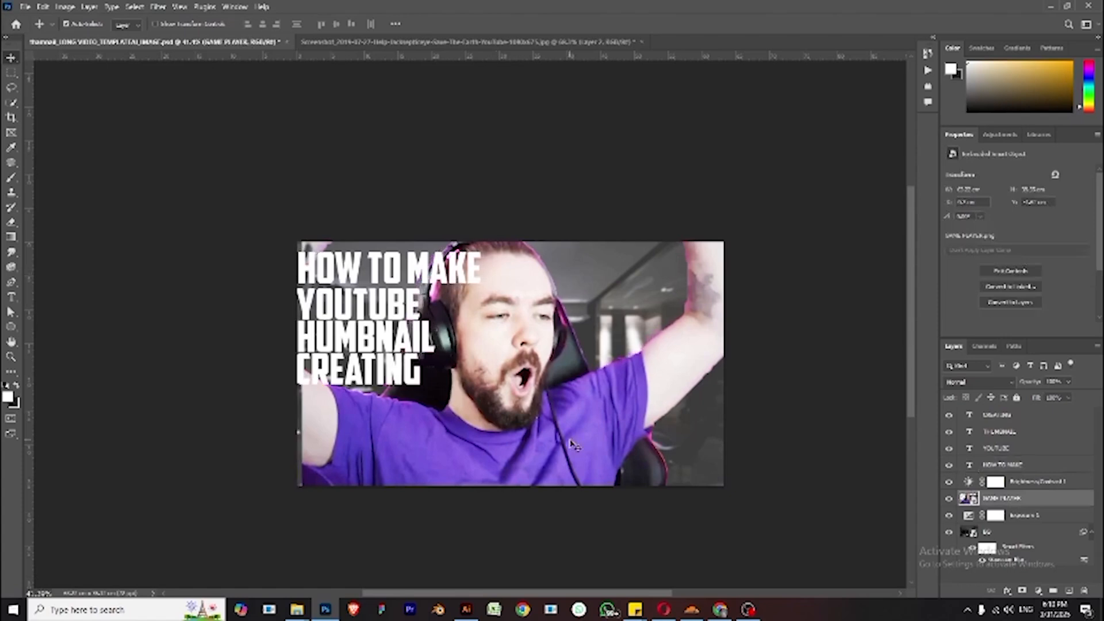
{"action": "key", "text": "shift+Left"}
{"action": "key", "text": "shift+Left"}
{"action": "key", "text": "shift+Left"}
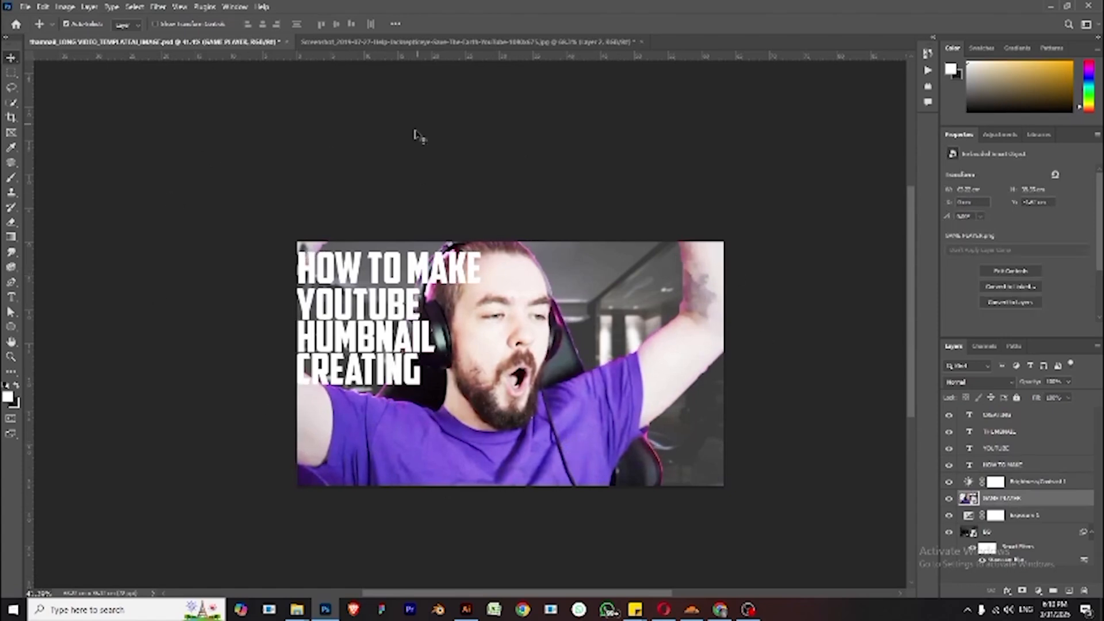
{"action": "left_click_drag", "start_coordinate": [503, 303], "coordinate": [569, 302]}
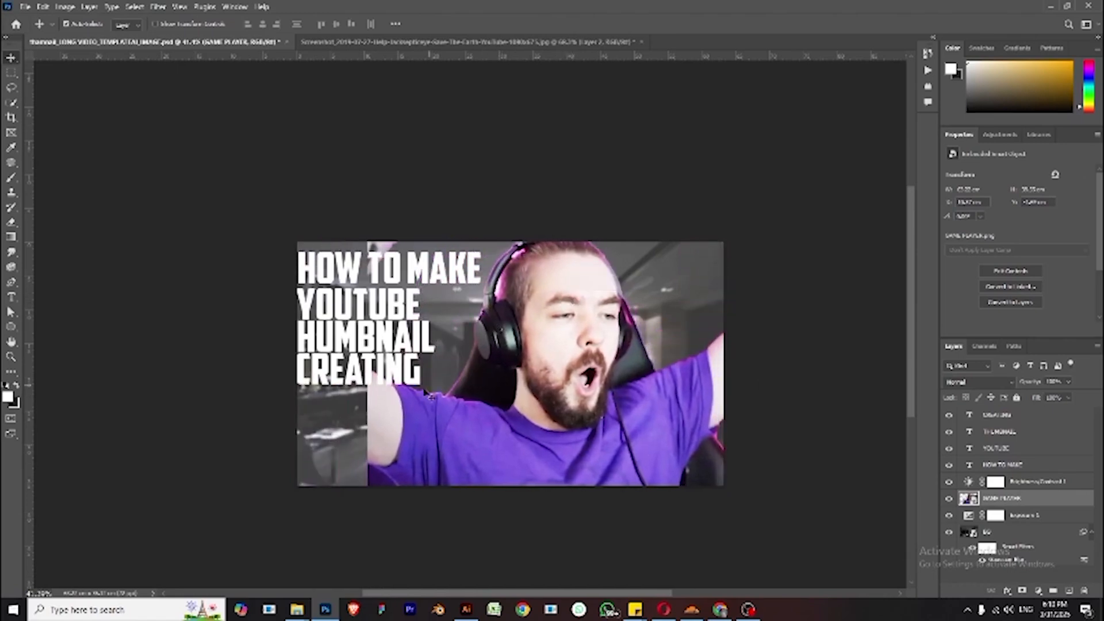
{"action": "left_click_drag", "start_coordinate": [566, 416], "coordinate": [396, 403]}
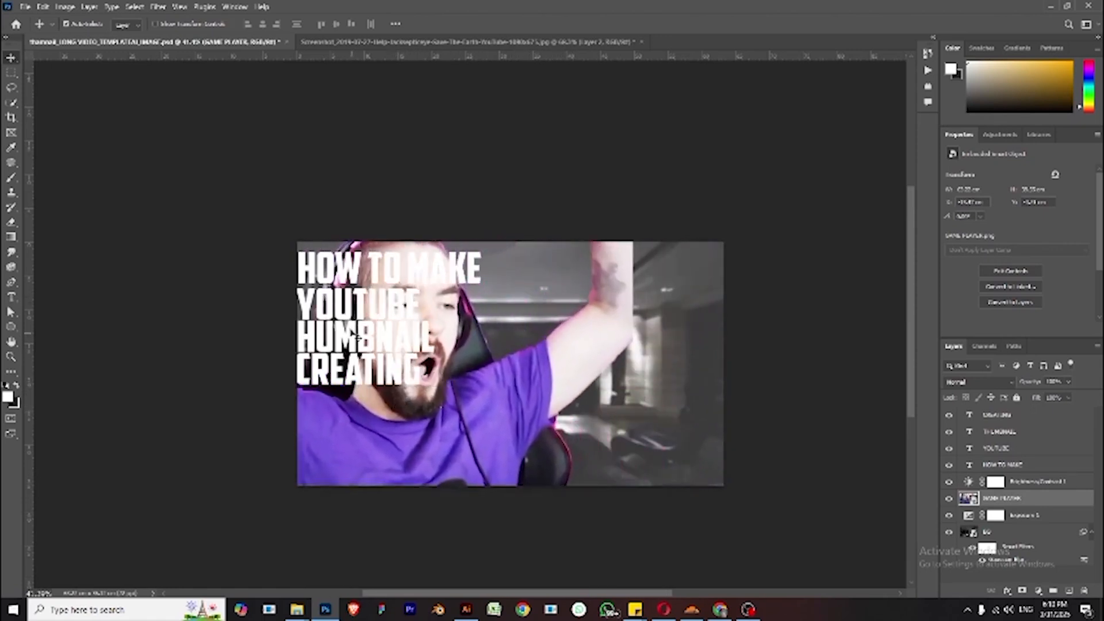
{"action": "left_click_drag", "start_coordinate": [357, 332], "coordinate": [377, 335]}
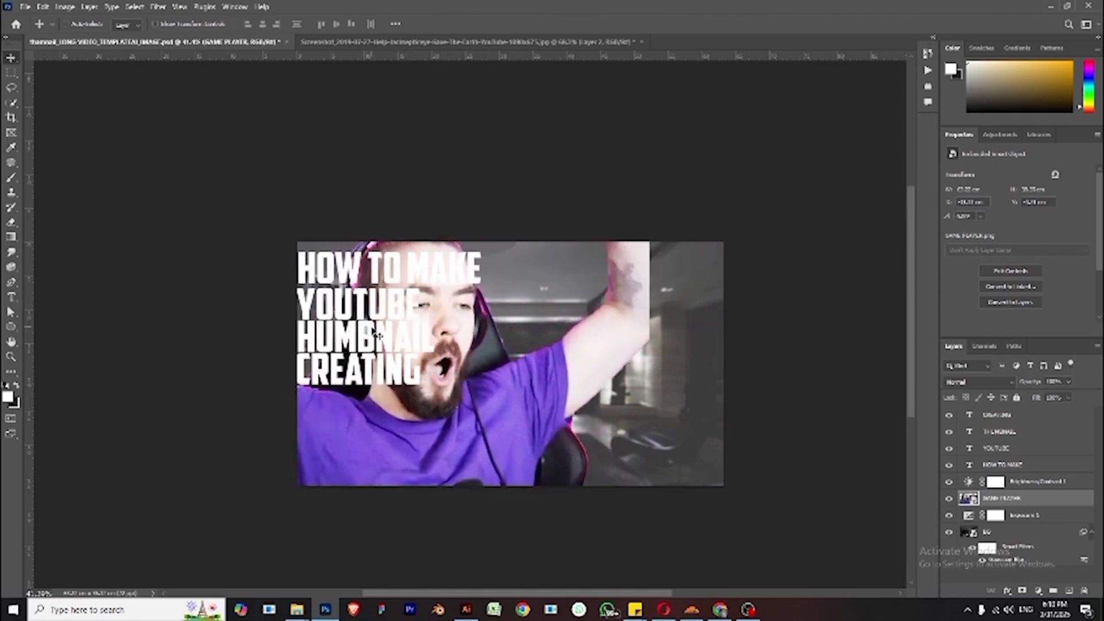
{"action": "left_click_drag", "start_coordinate": [521, 409], "coordinate": [414, 403]}
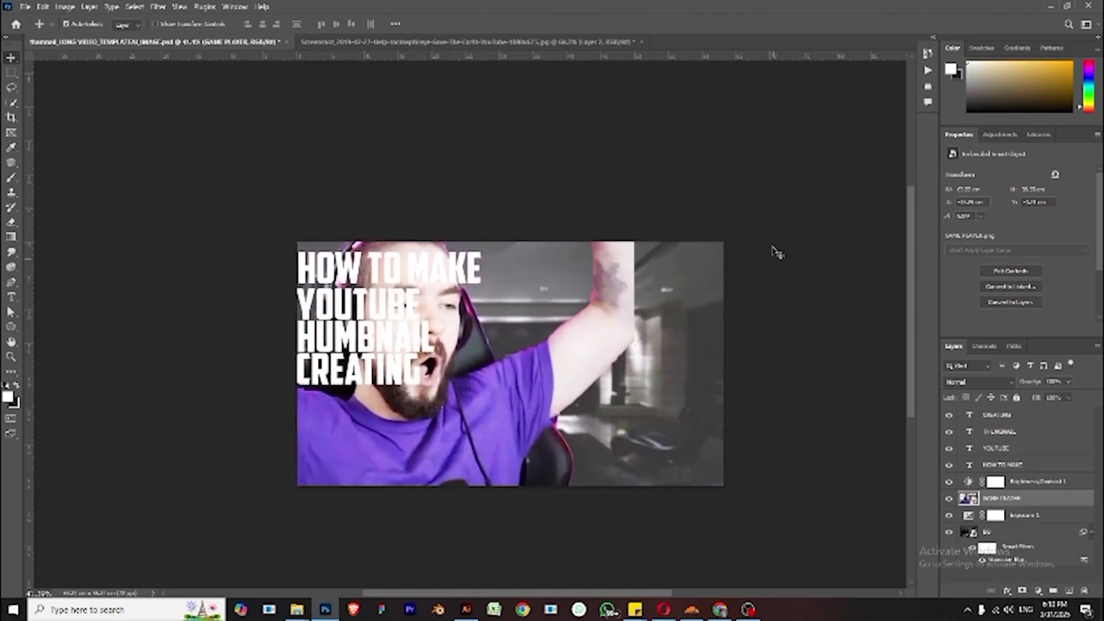
- Select all four title text layers and move them together to the right side of the thumbnail
{"action": "left_click", "coordinate": [419, 280]}
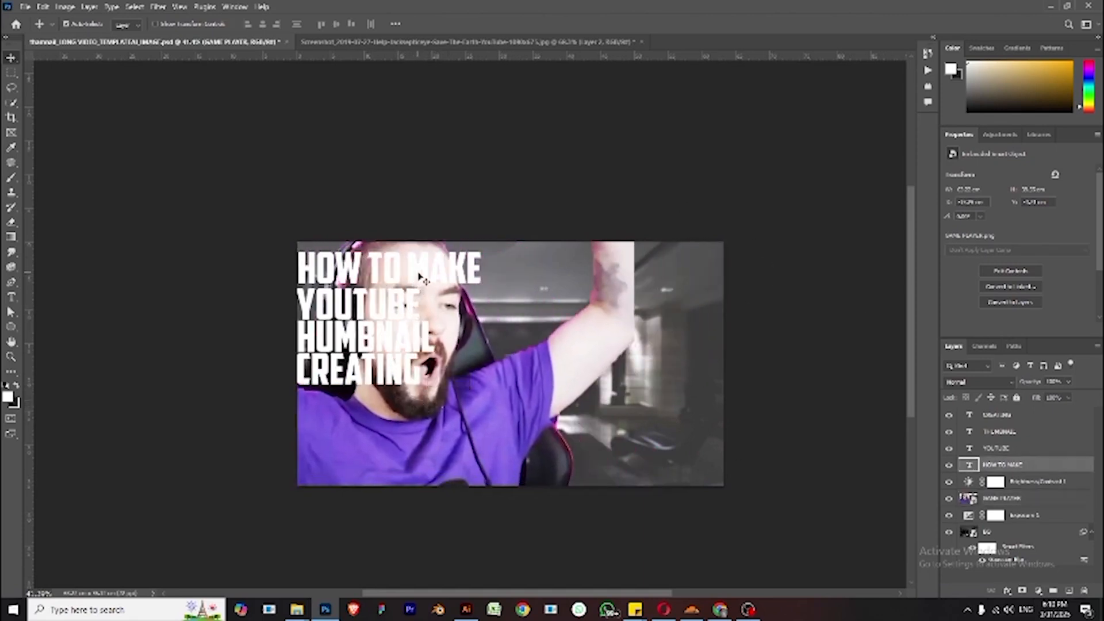
{"action": "left_click", "coordinate": [1026, 418], "text": "shift"}
{"action": "left_click_drag", "start_coordinate": [411, 339], "coordinate": [631, 345]}
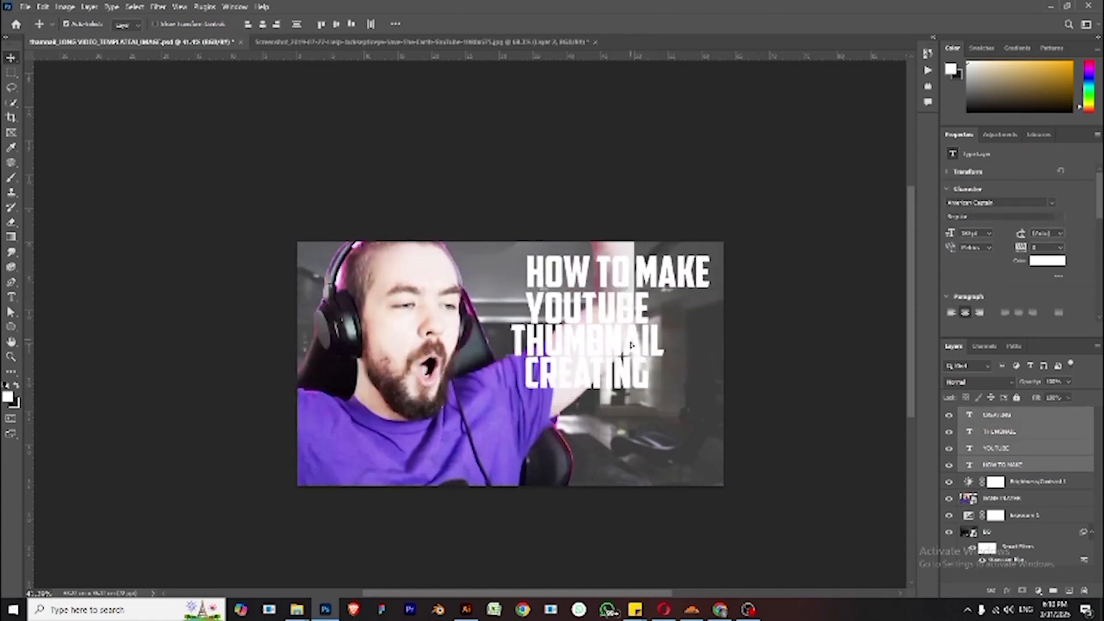
- Stagger the YOUTUBE, THUMBNAIL and CREATING lines by moving them down and right individually
{"action": "left_click", "coordinate": [746, 332]}
{"action": "left_click", "coordinate": [646, 352]}
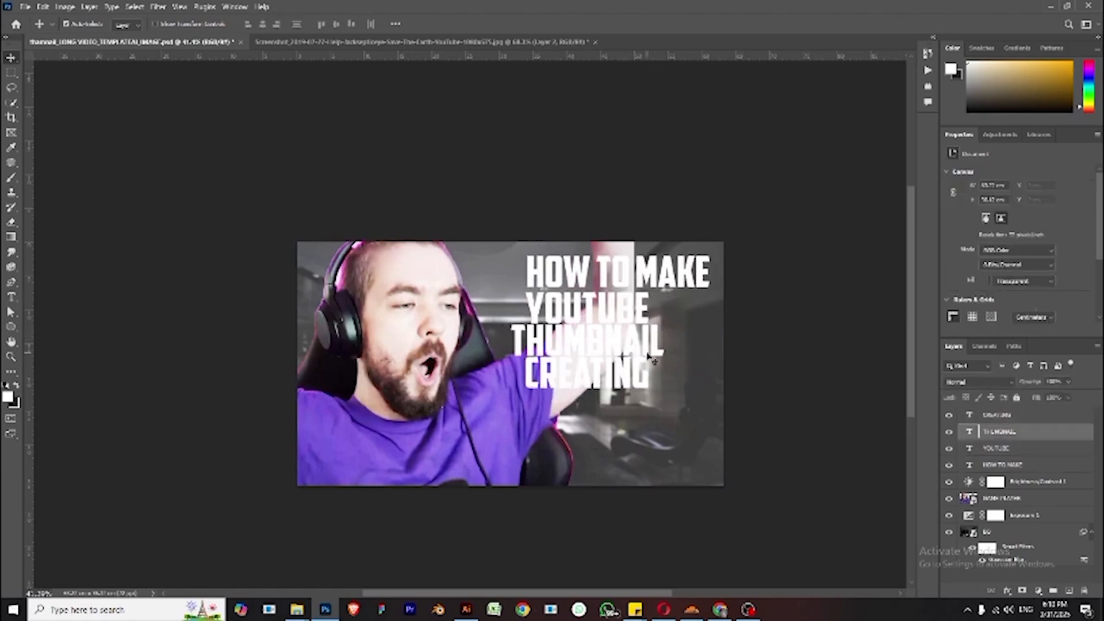
{"action": "left_click", "coordinate": [640, 384]}
{"action": "left_click_drag", "start_coordinate": [643, 386], "coordinate": [699, 440]}
{"action": "left_click_drag", "start_coordinate": [655, 357], "coordinate": [694, 397]}
{"action": "left_click_drag", "start_coordinate": [645, 323], "coordinate": [673, 339]}
{"action": "mouse_move", "coordinate": [672, 386]}
{"action": "left_mouse_down"}
{"action": "mouse_move", "coordinate": [664, 371]}
{"action": "mouse_move", "coordinate": [653, 380]}
{"action": "left_mouse_up"}
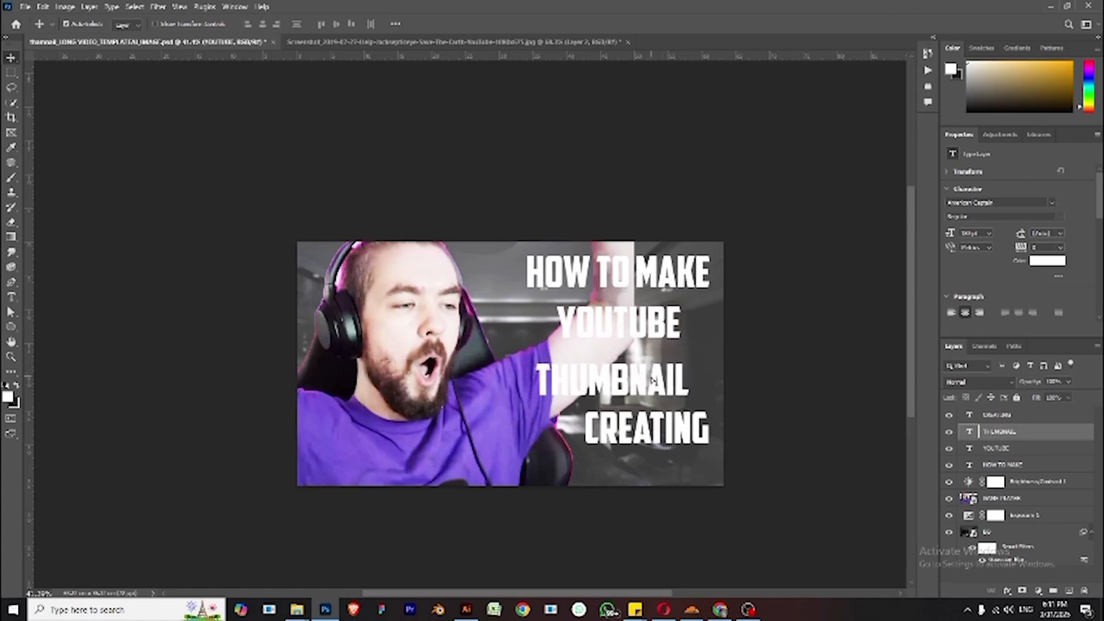
{"action": "left_click", "coordinate": [636, 323]}
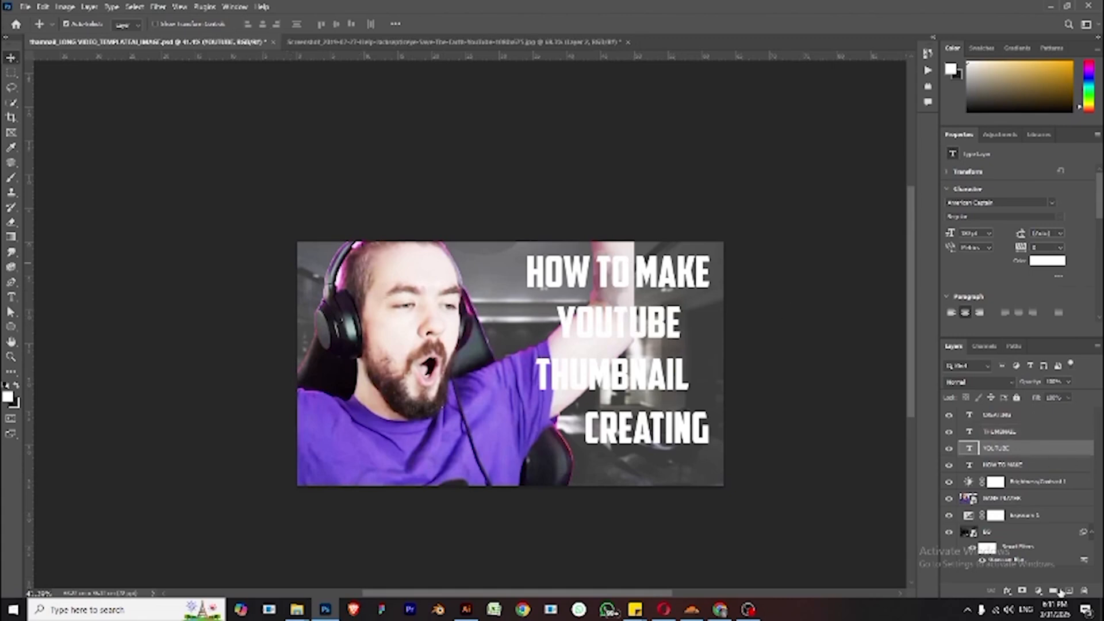
{"action": "right_click", "coordinate": [1028, 448]}
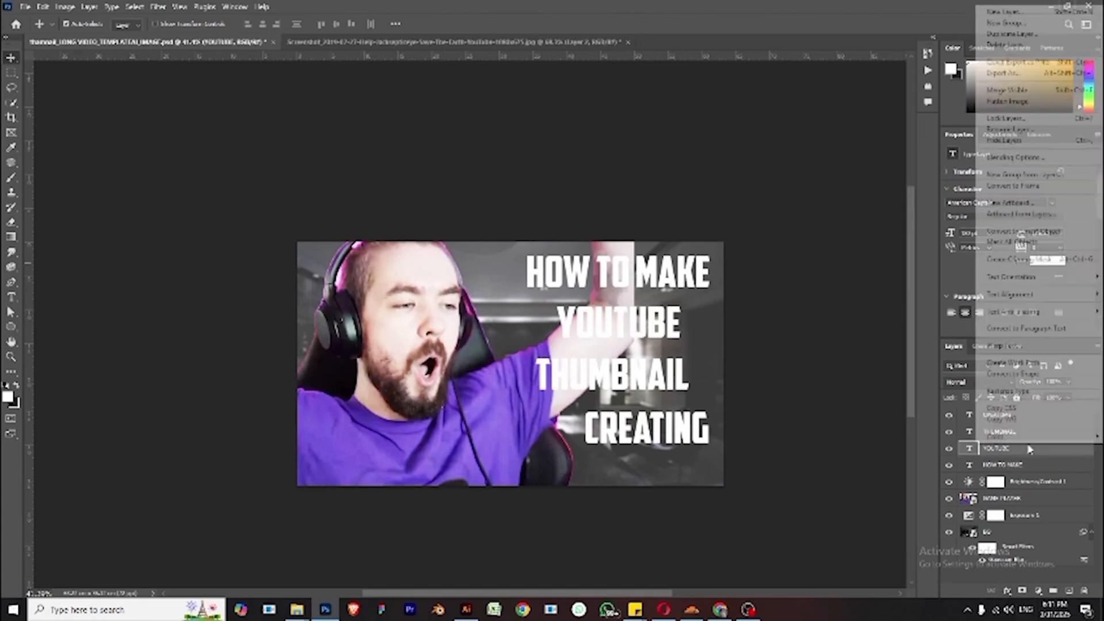
{"action": "left_click", "coordinate": [1007, 451]}
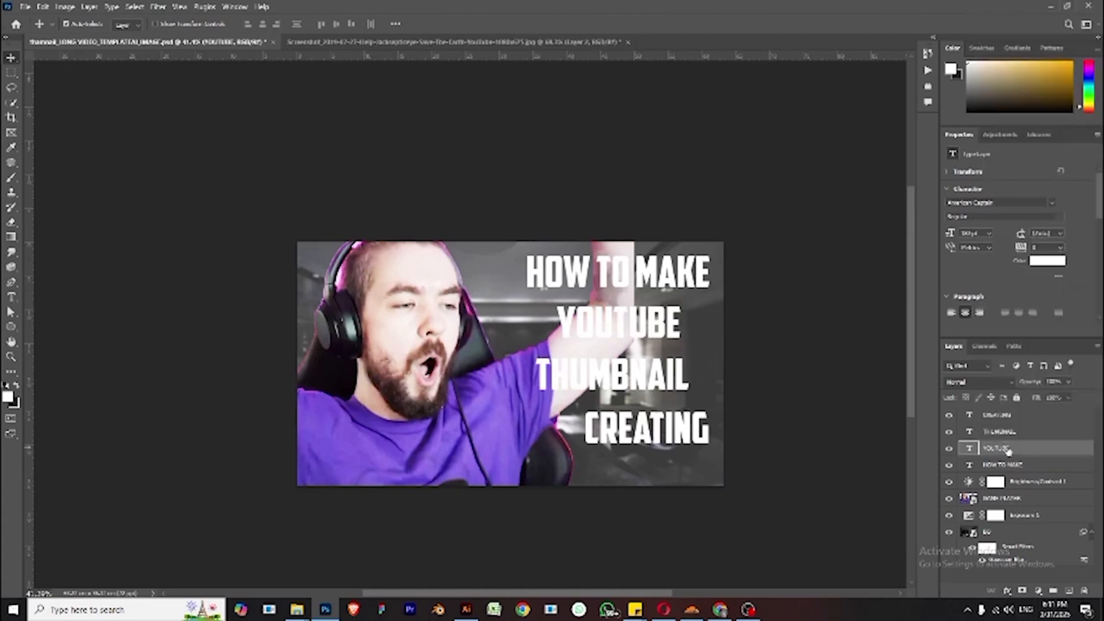
{"action": "left_click", "coordinate": [1007, 590]}
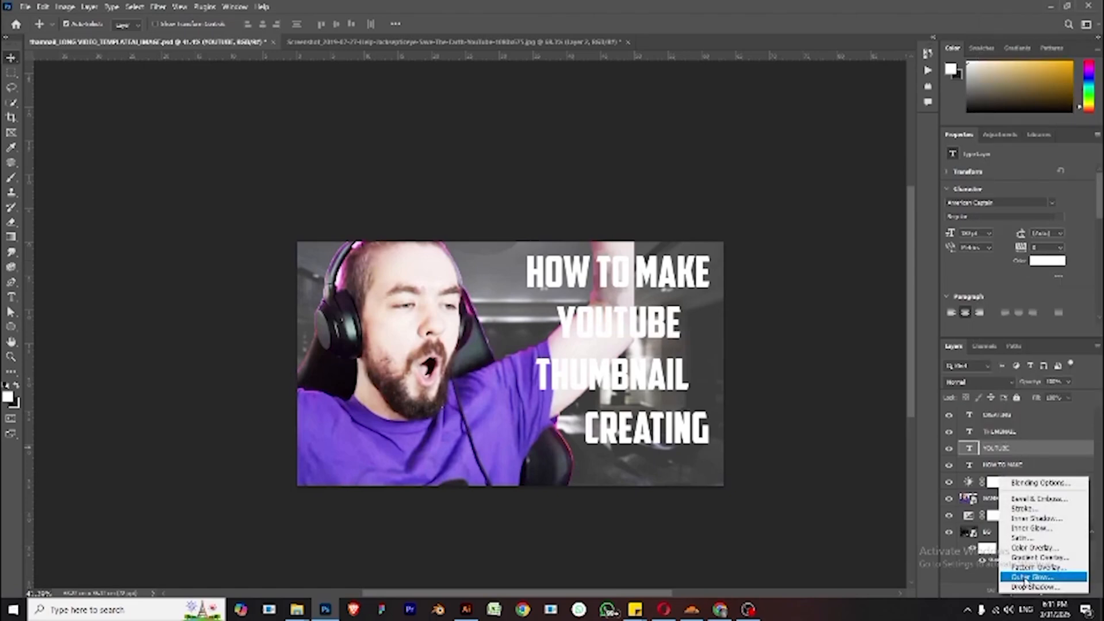
{"action": "left_click", "coordinate": [971, 593]}
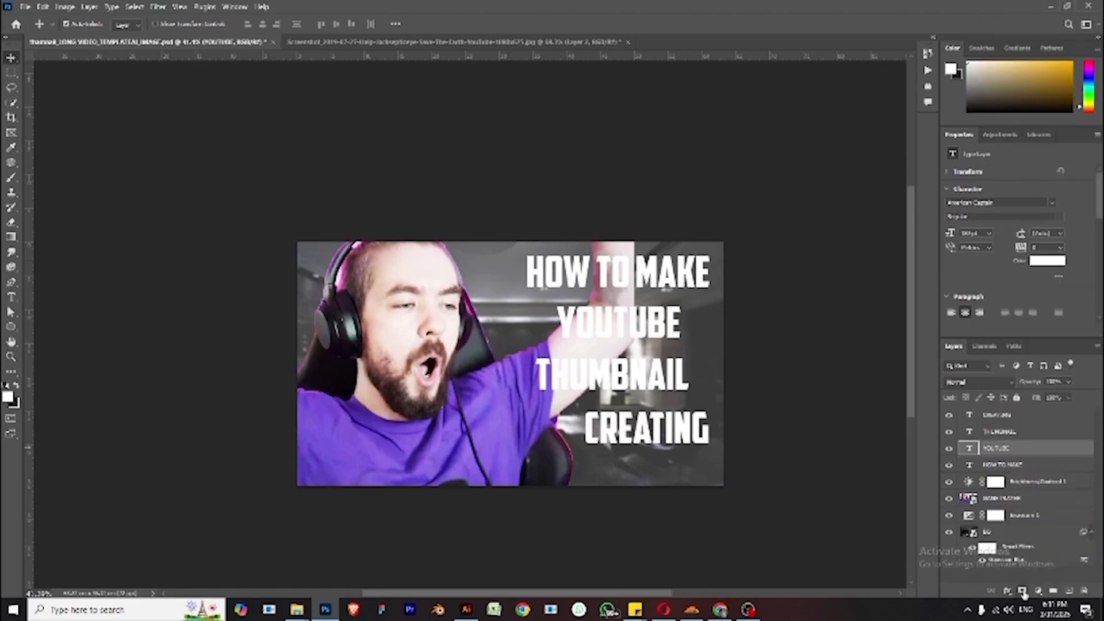
{"action": "left_click", "coordinate": [1038, 591]}
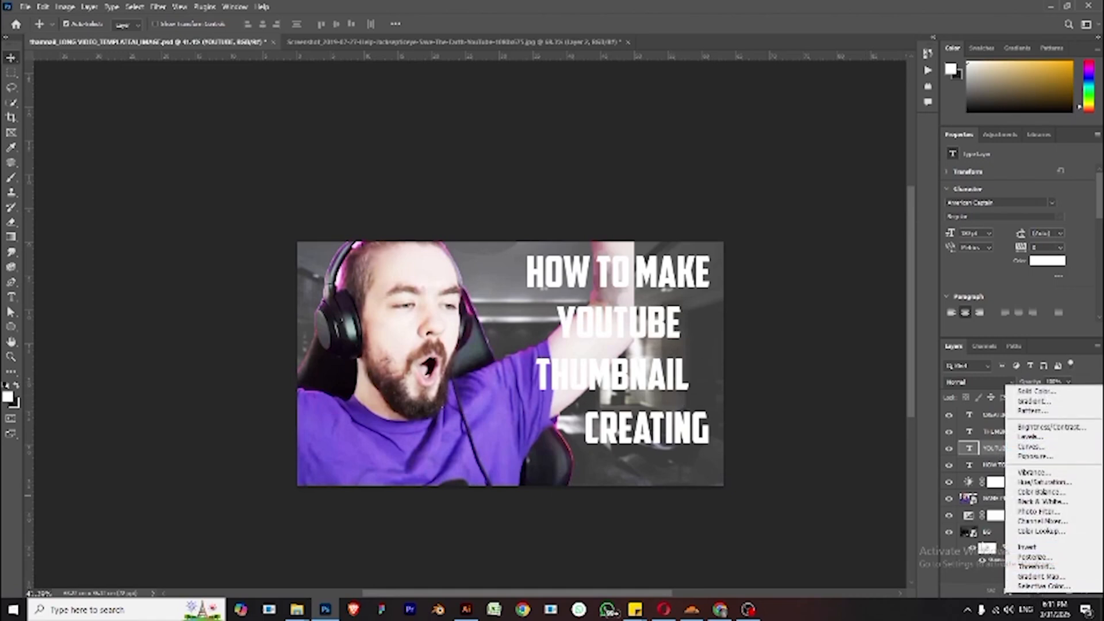
{"action": "left_click", "coordinate": [968, 582]}
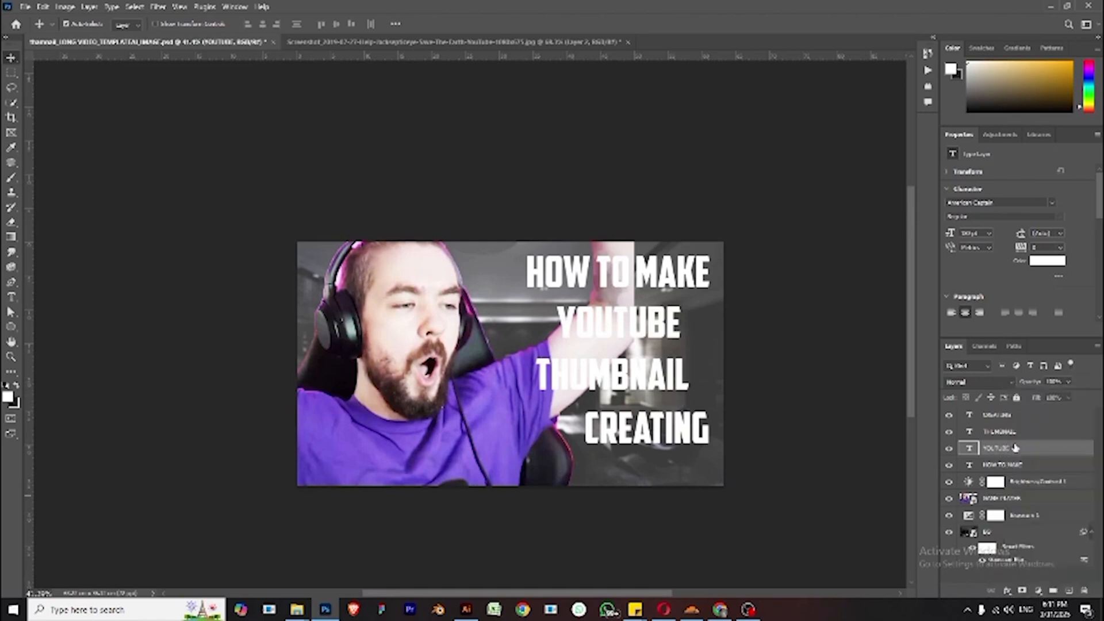
{"action": "left_click", "coordinate": [1039, 592]}
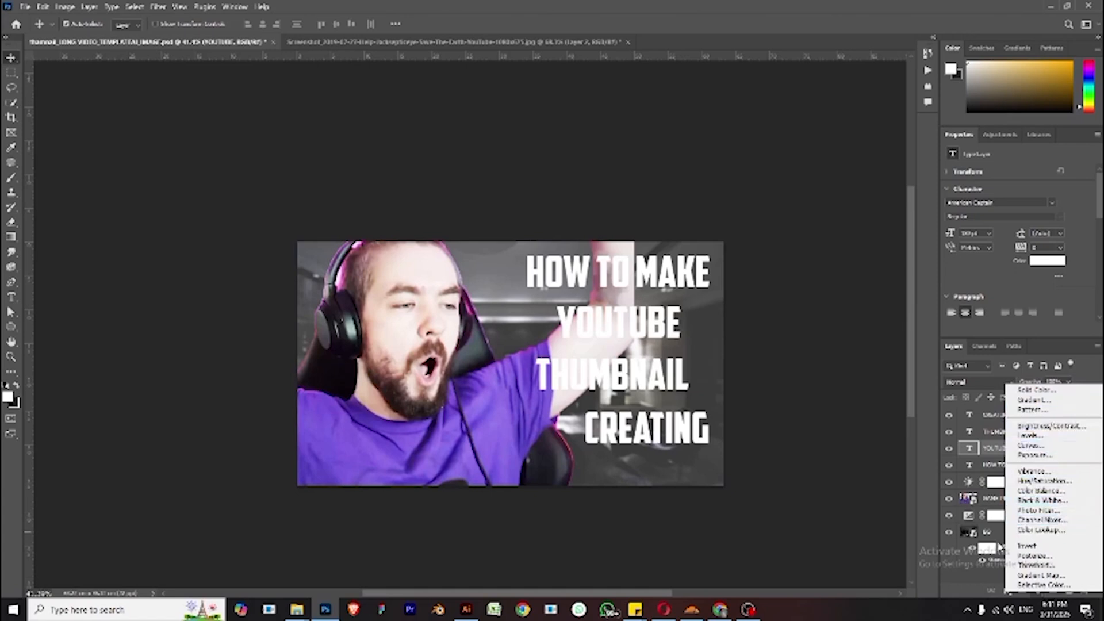
- Apply a red Color Overlay layer style to the YOUTUBE text line
{"action": "left_click", "coordinate": [989, 452]}
{"action": "double_click", "coordinate": [993, 452]}
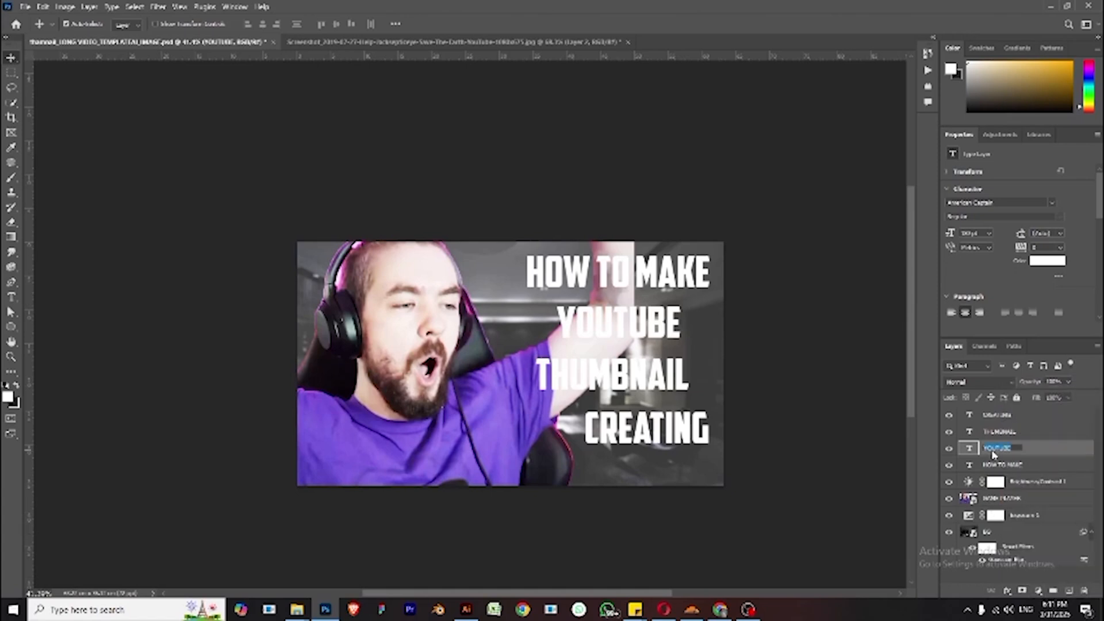
{"action": "left_click", "coordinate": [1032, 451]}
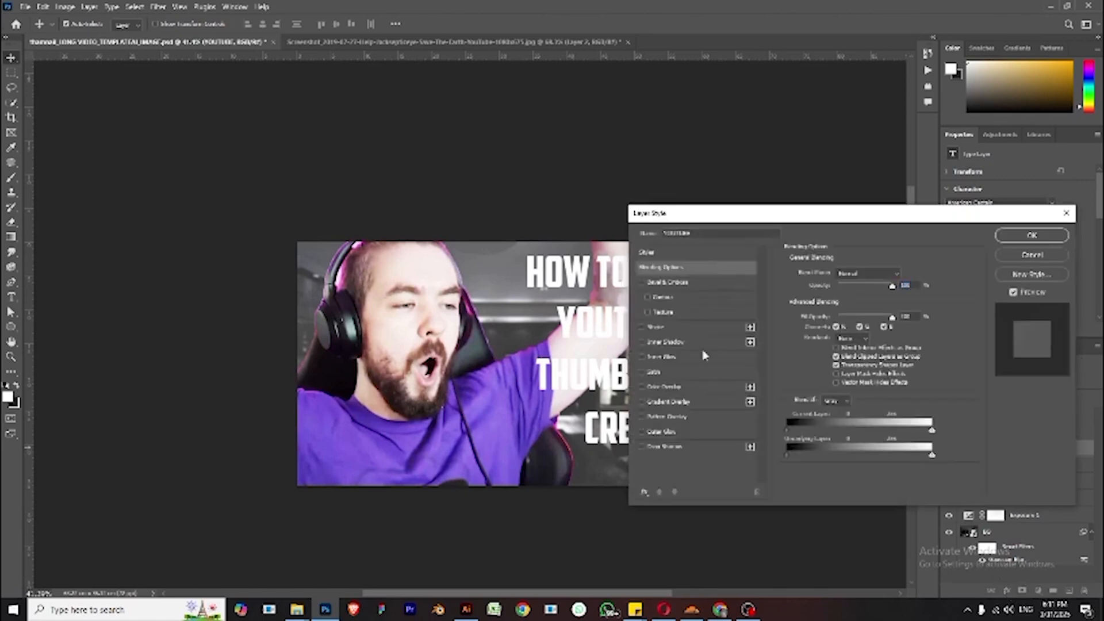
{"action": "left_click", "coordinate": [668, 389]}
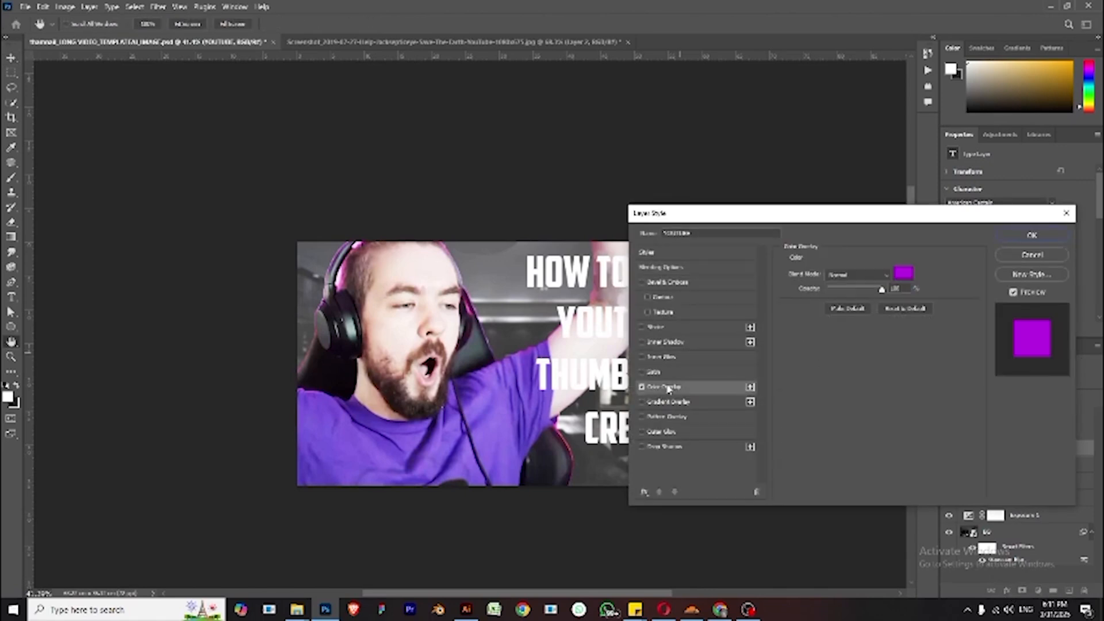
{"action": "left_click_drag", "start_coordinate": [873, 218], "coordinate": [882, 375]}
{"action": "left_click", "coordinate": [914, 431]}
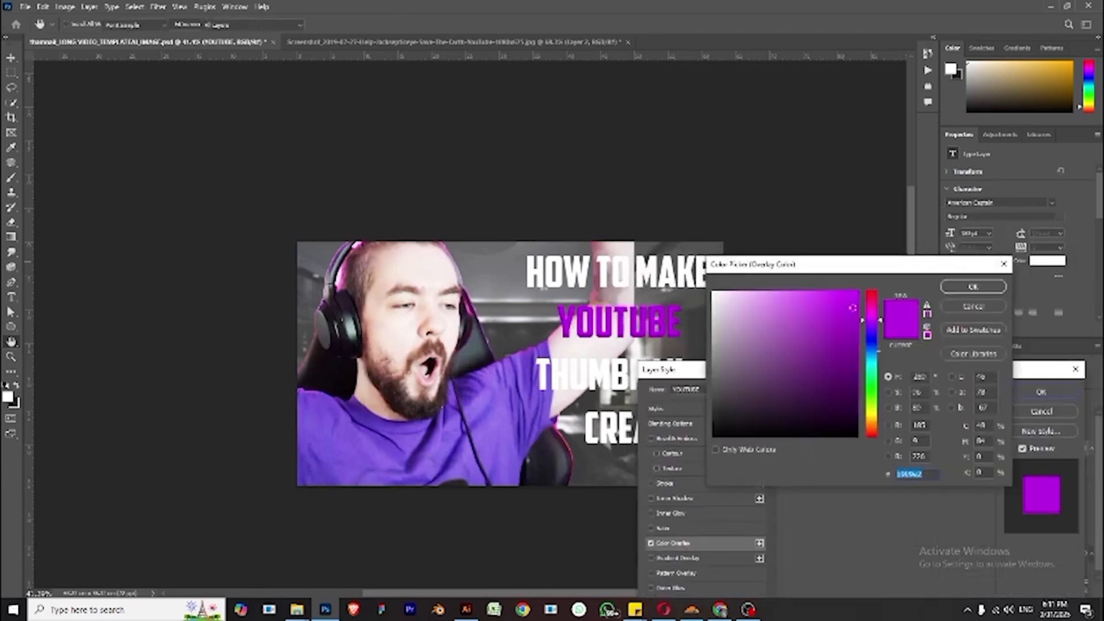
{"action": "left_click_drag", "start_coordinate": [879, 402], "coordinate": [878, 418]}
{"action": "left_click_drag", "start_coordinate": [830, 327], "coordinate": [857, 291]}
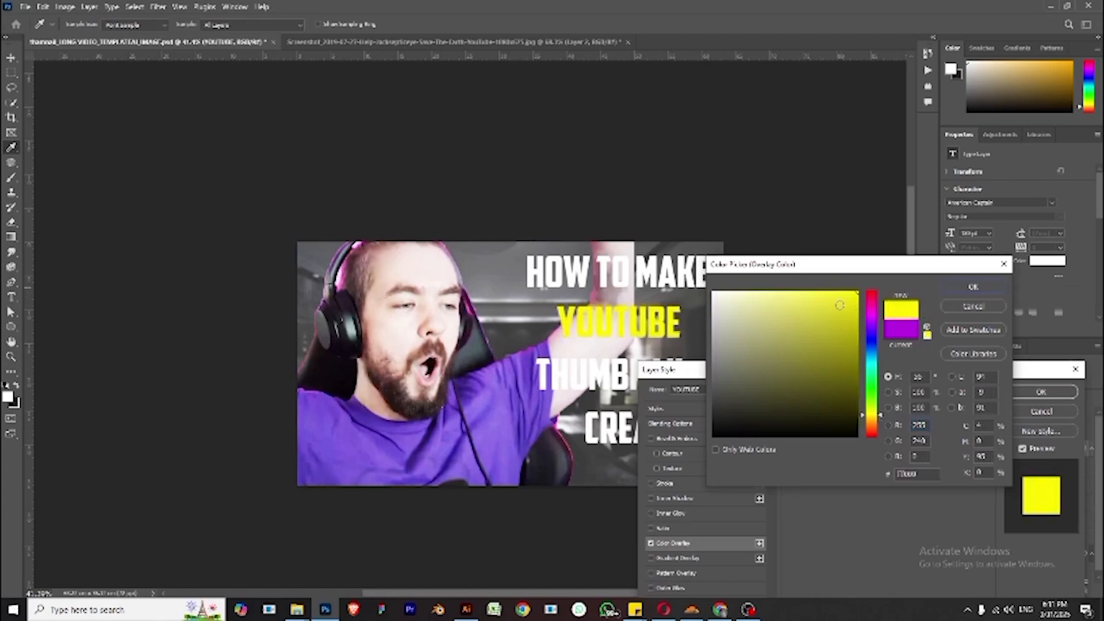
{"action": "left_click", "coordinate": [839, 332]}
{"action": "mouse_move", "coordinate": [840, 333]}
{"action": "left_mouse_down"}
{"action": "mouse_move", "coordinate": [828, 313]}
{"action": "mouse_move", "coordinate": [805, 314]}
{"action": "mouse_move", "coordinate": [799, 294]}
{"action": "left_mouse_up"}
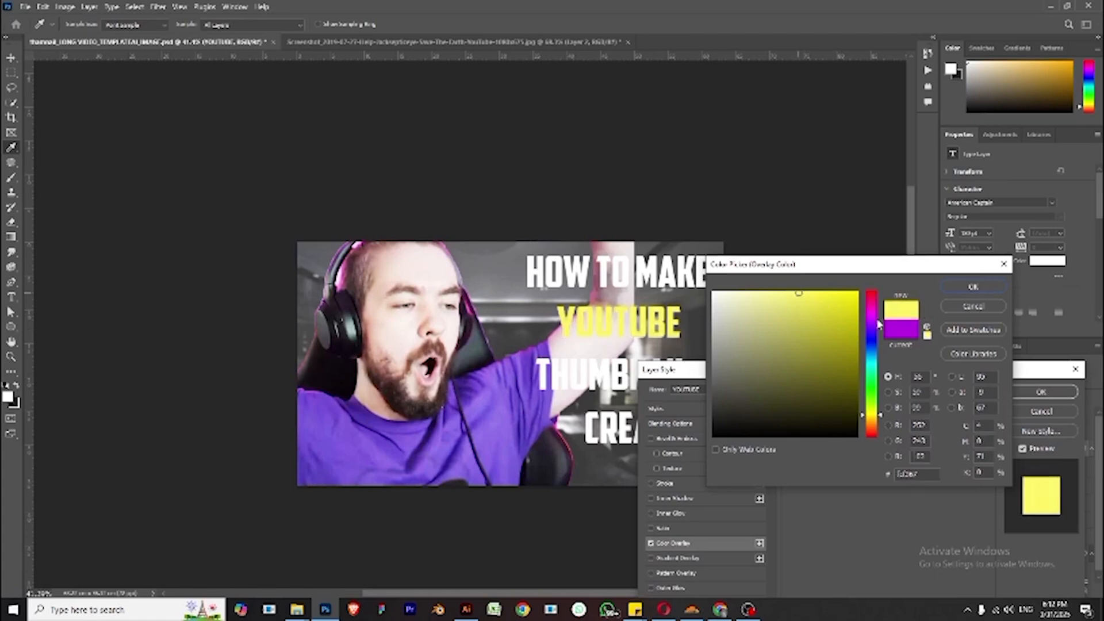
{"action": "mouse_move", "coordinate": [877, 324]}
{"action": "left_mouse_down"}
{"action": "mouse_move", "coordinate": [880, 290]}
{"action": "mouse_move", "coordinate": [862, 291]}
{"action": "left_mouse_up"}
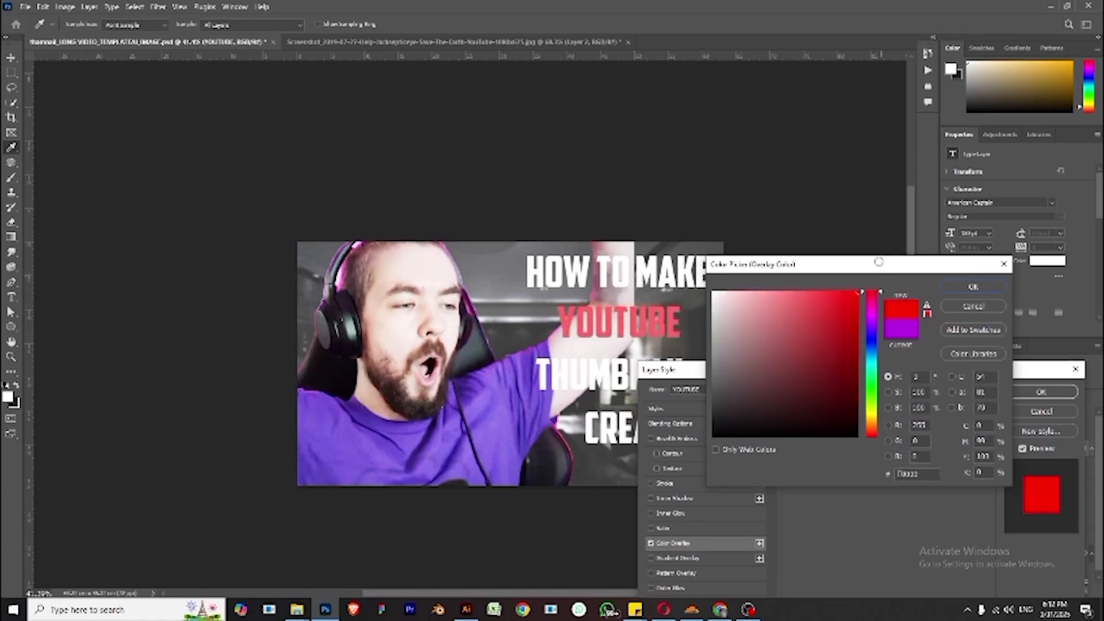
{"action": "left_click", "coordinate": [978, 288]}
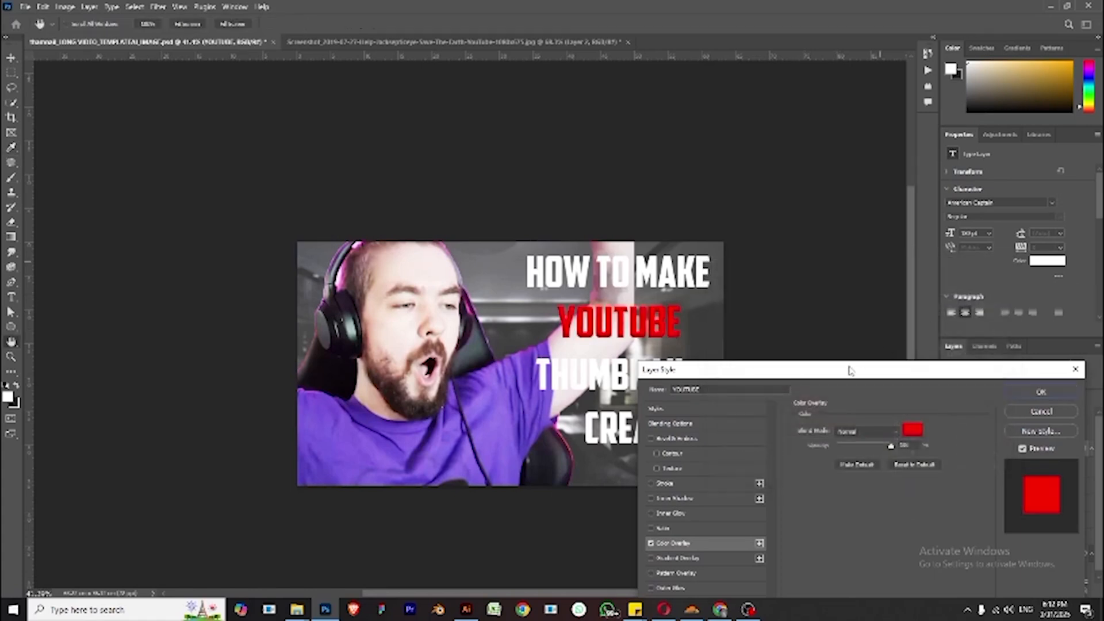
{"action": "left_click", "coordinate": [1056, 393]}
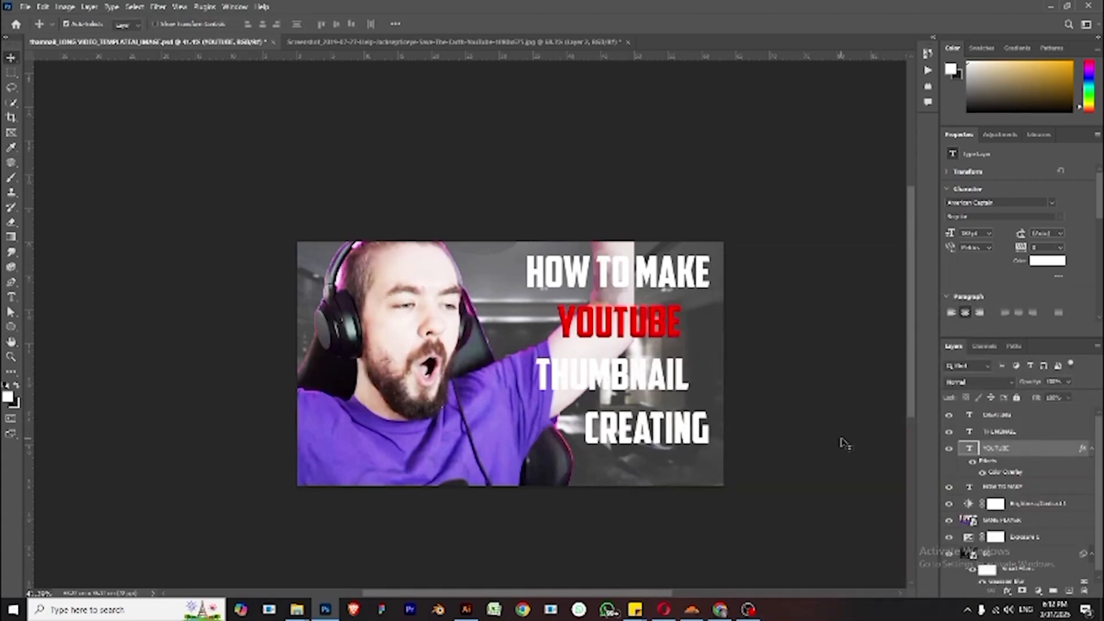
- Apply a yellow Color Overlay layer style to the THUMBNAIL text line
{"action": "left_click", "coordinate": [681, 385]}
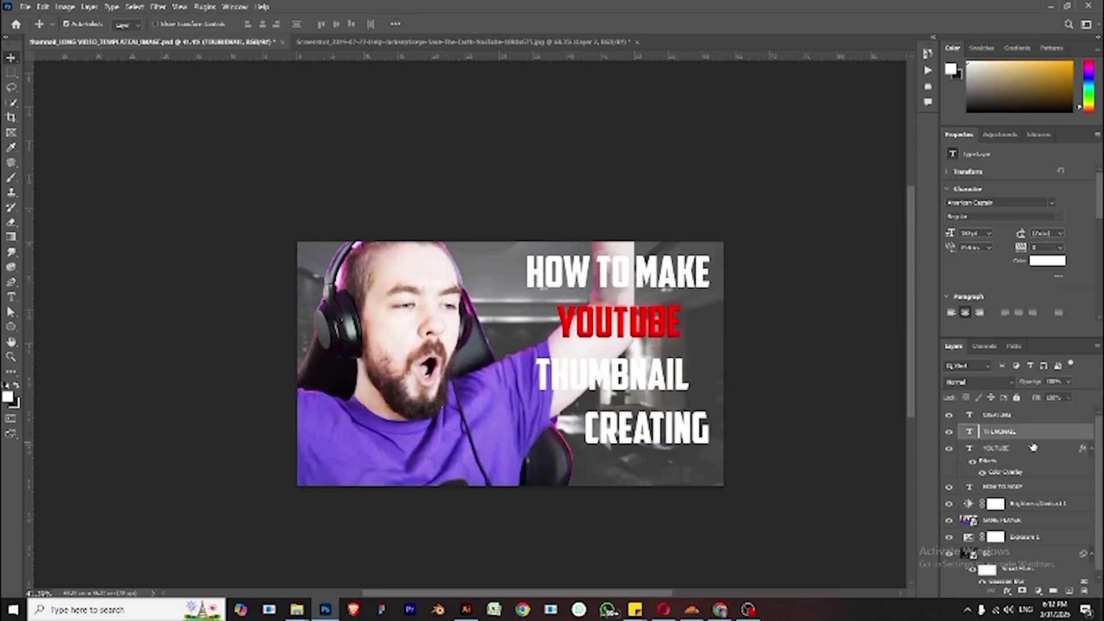
{"action": "left_click", "coordinate": [1006, 590]}
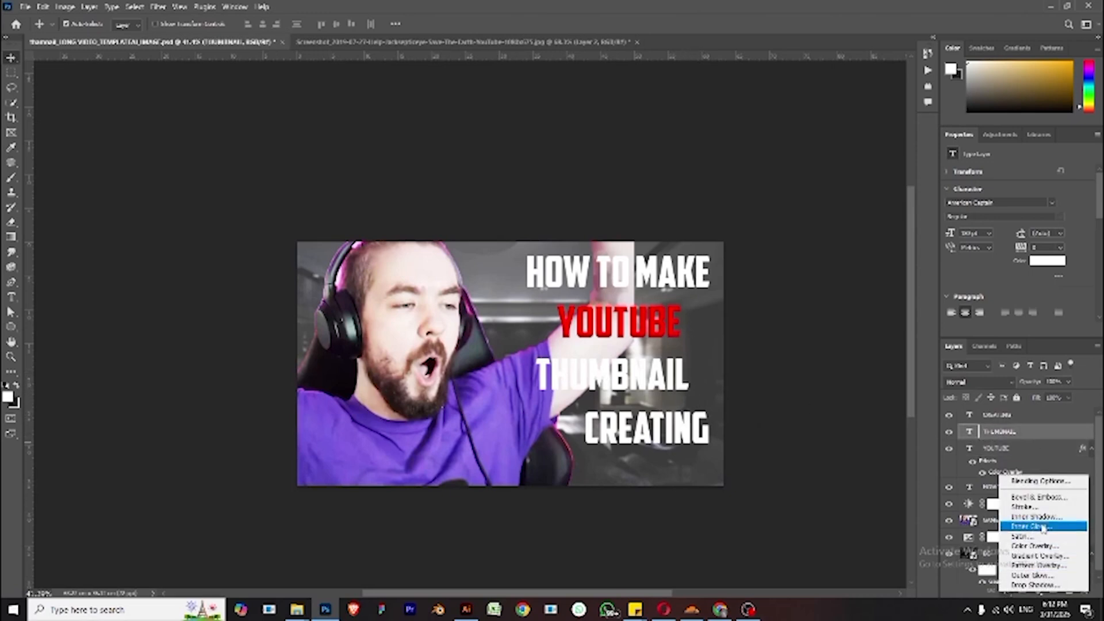
{"action": "left_click", "coordinate": [1013, 590]}
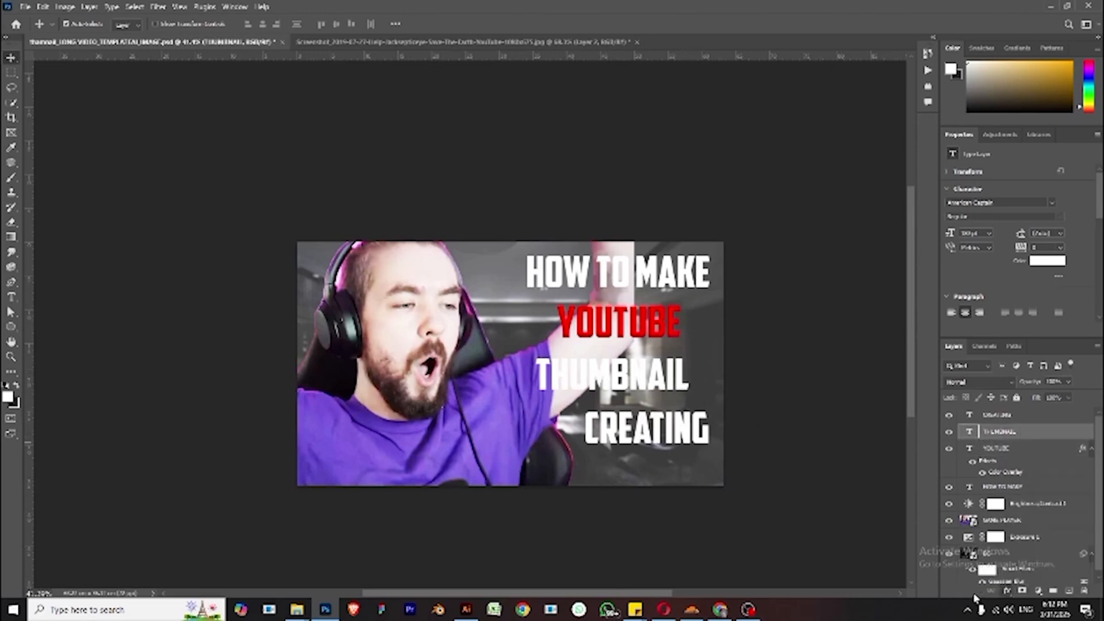
{"action": "left_click", "coordinate": [1014, 589]}
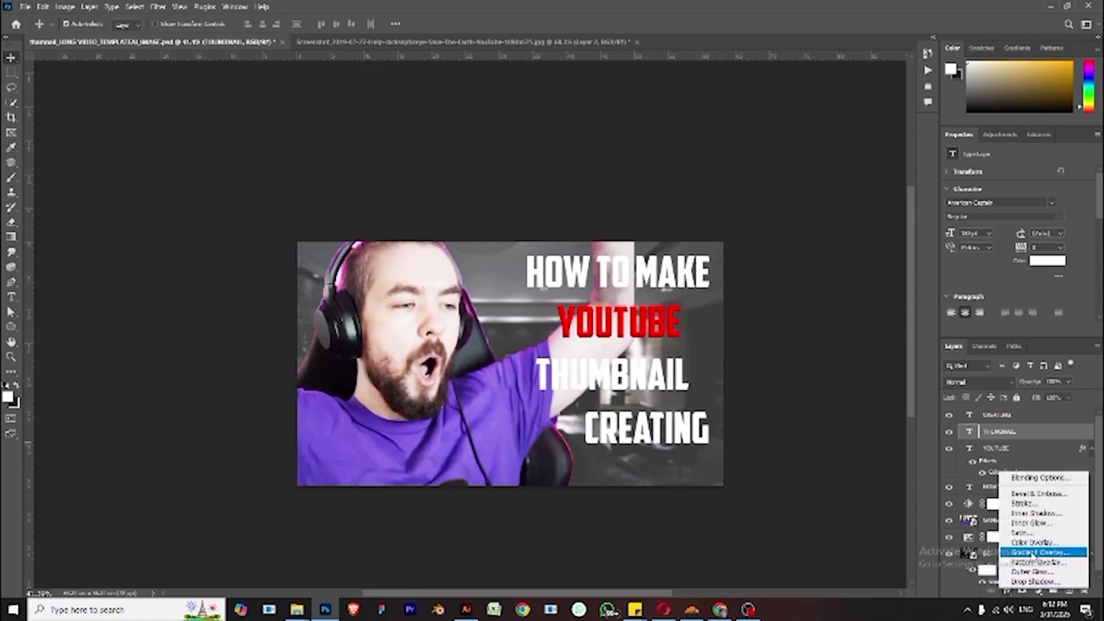
{"action": "left_click", "coordinate": [1035, 543]}
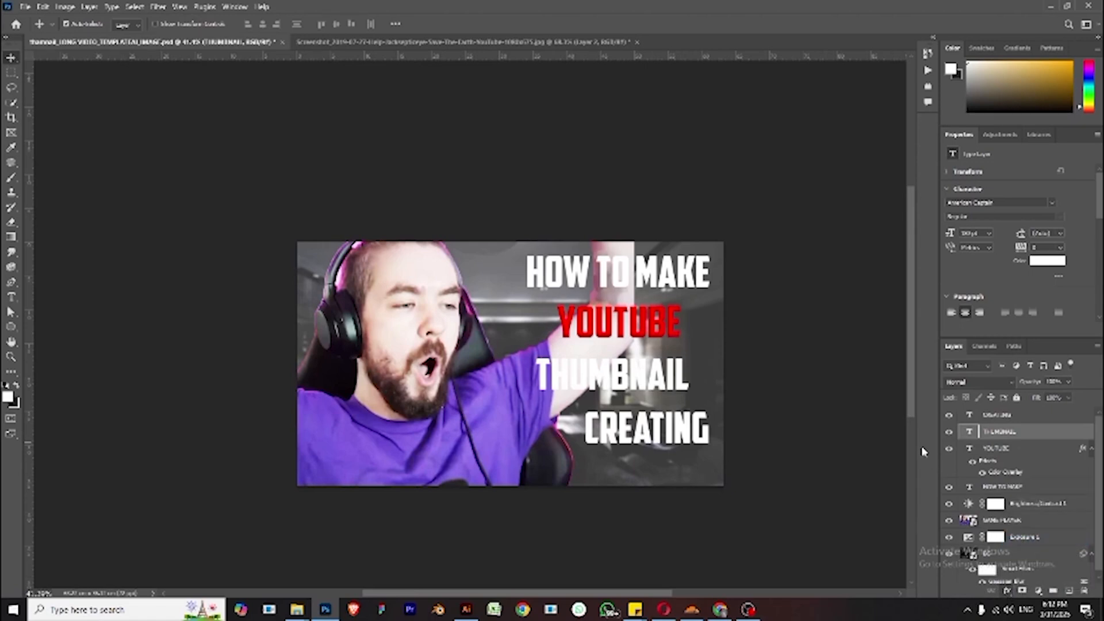
{"action": "left_click_drag", "start_coordinate": [840, 315], "coordinate": [909, 315]}
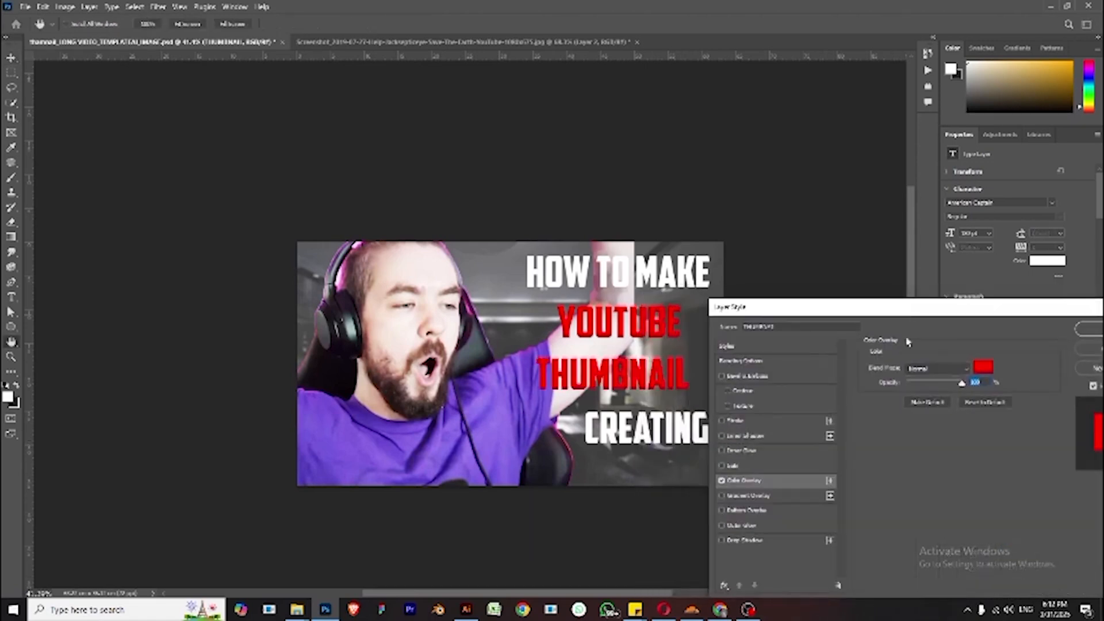
{"action": "left_click", "coordinate": [981, 369]}
{"action": "left_click_drag", "start_coordinate": [866, 390], "coordinate": [873, 415]}
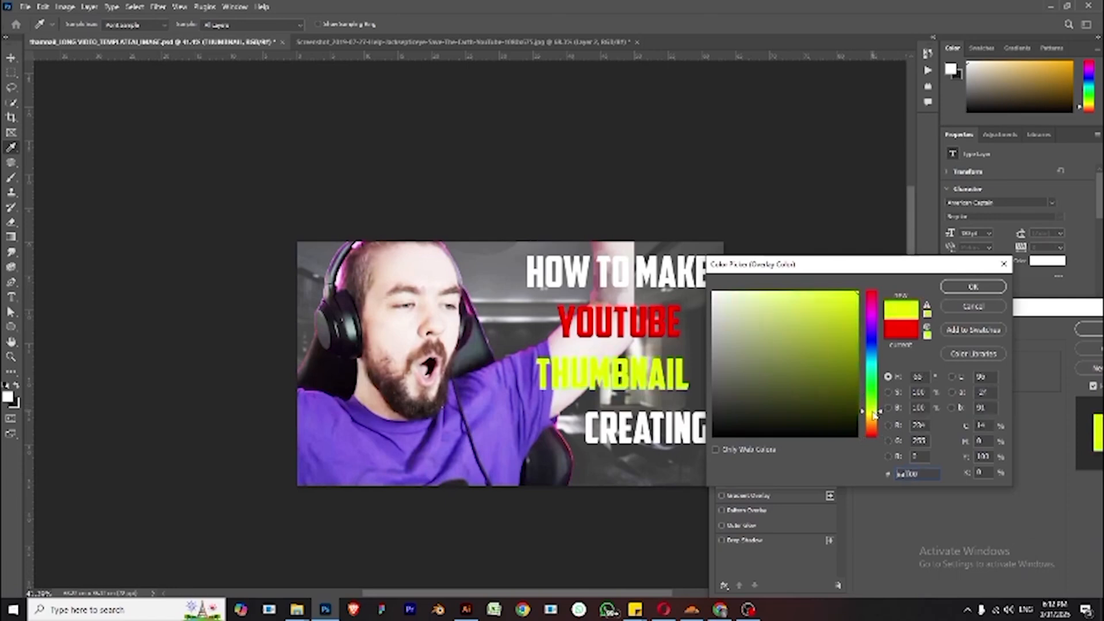
{"action": "left_click", "coordinate": [973, 286]}
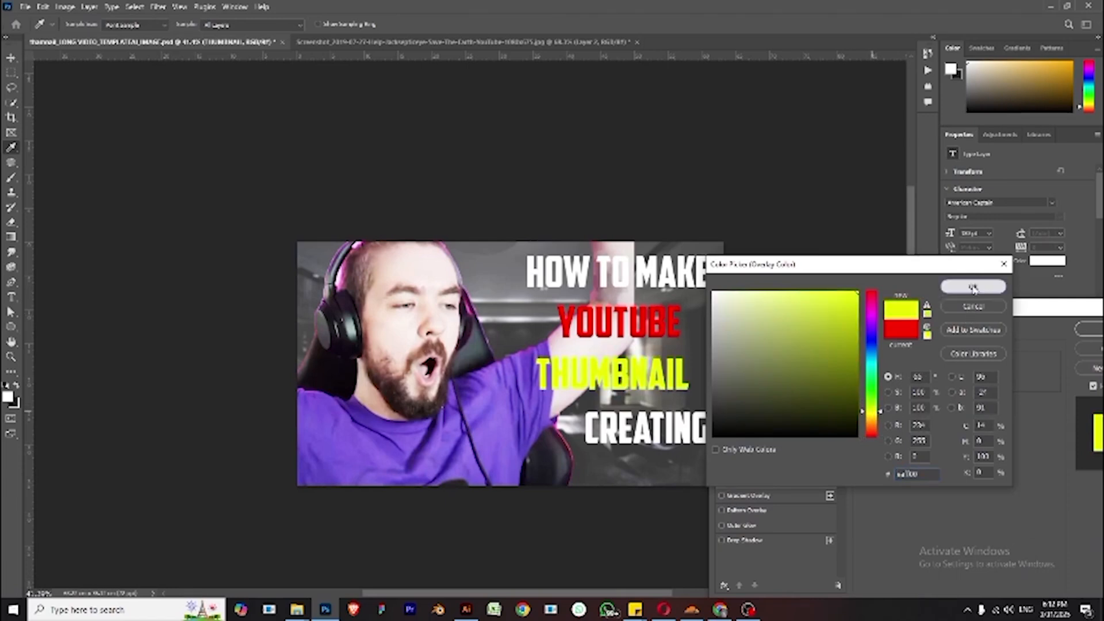
{"action": "left_click", "coordinate": [1091, 330]}
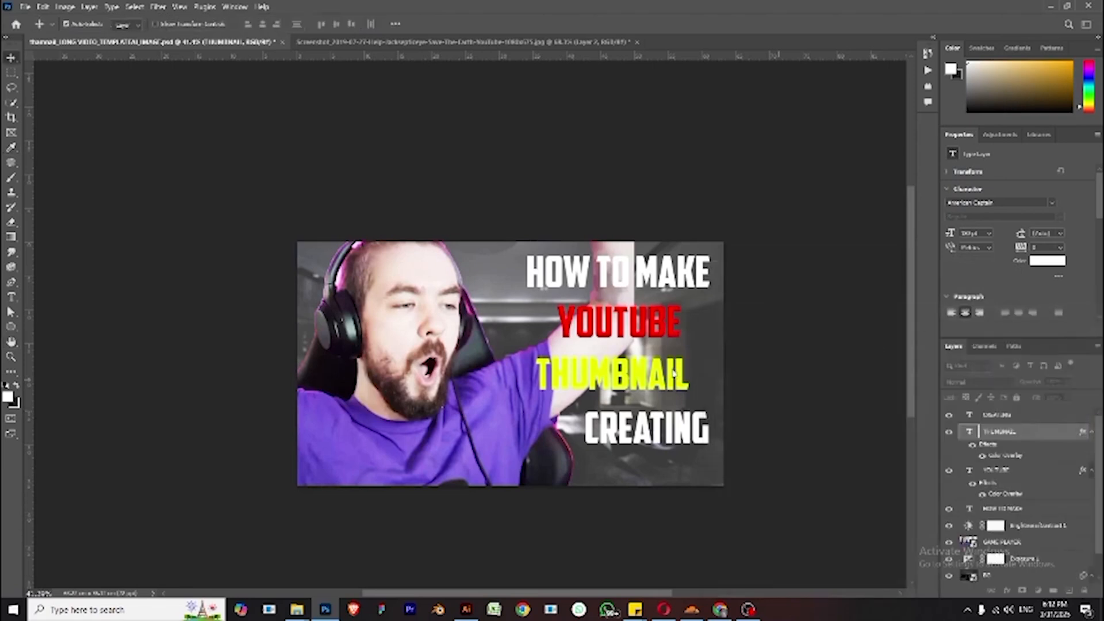
- Shift the THUMBNAIL line right and the CREATING line up and left to restagger the title
{"action": "left_click_drag", "start_coordinate": [674, 372], "coordinate": [697, 366]}
{"action": "mouse_move", "coordinate": [667, 441]}
{"action": "left_mouse_down"}
{"action": "mouse_move", "coordinate": [641, 431]}
{"action": "mouse_move", "coordinate": [654, 424]}
{"action": "left_mouse_up"}
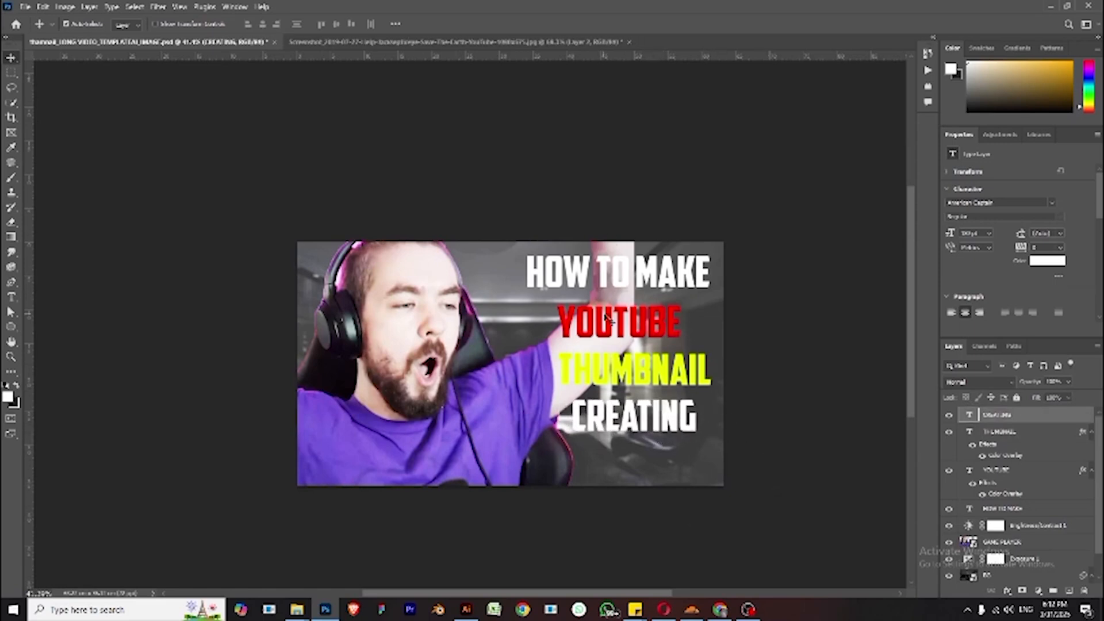
{"action": "left_click", "coordinate": [510, 295]}
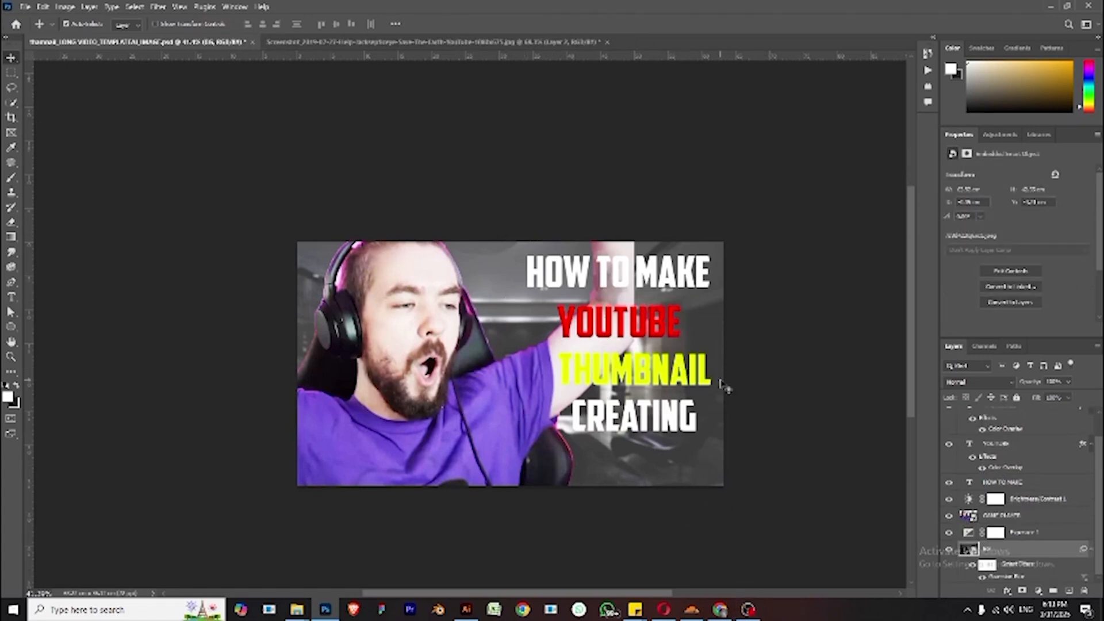
{"action": "scroll", "coordinate": [660, 336], "scroll_direction": "up", "scroll_amount": 2}
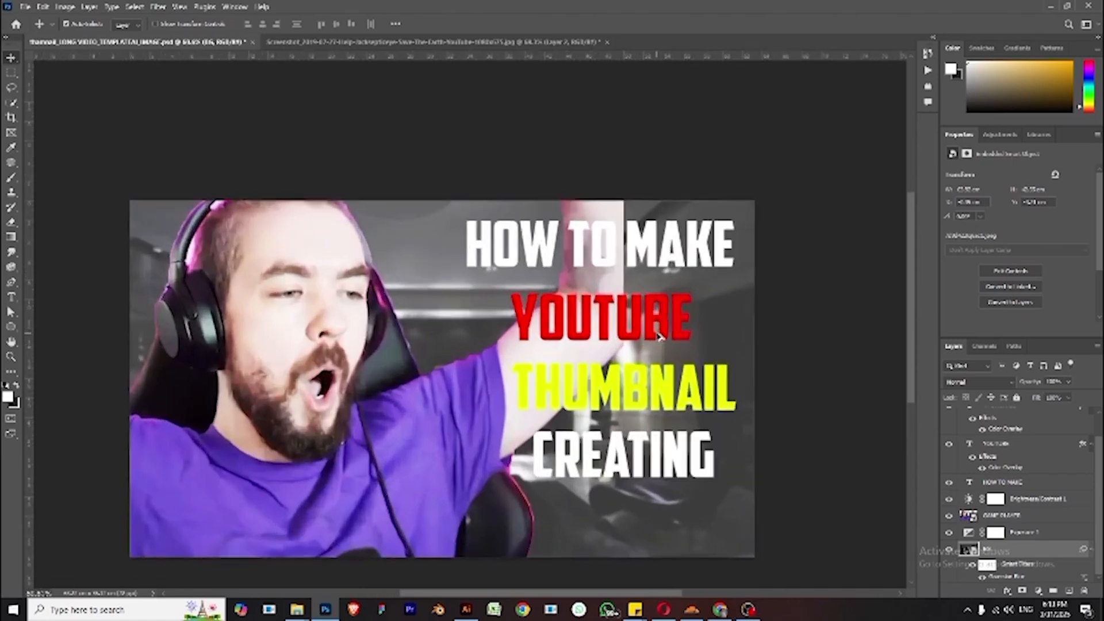
{"action": "scroll", "coordinate": [707, 368], "scroll_direction": "up", "scroll_amount": 1}
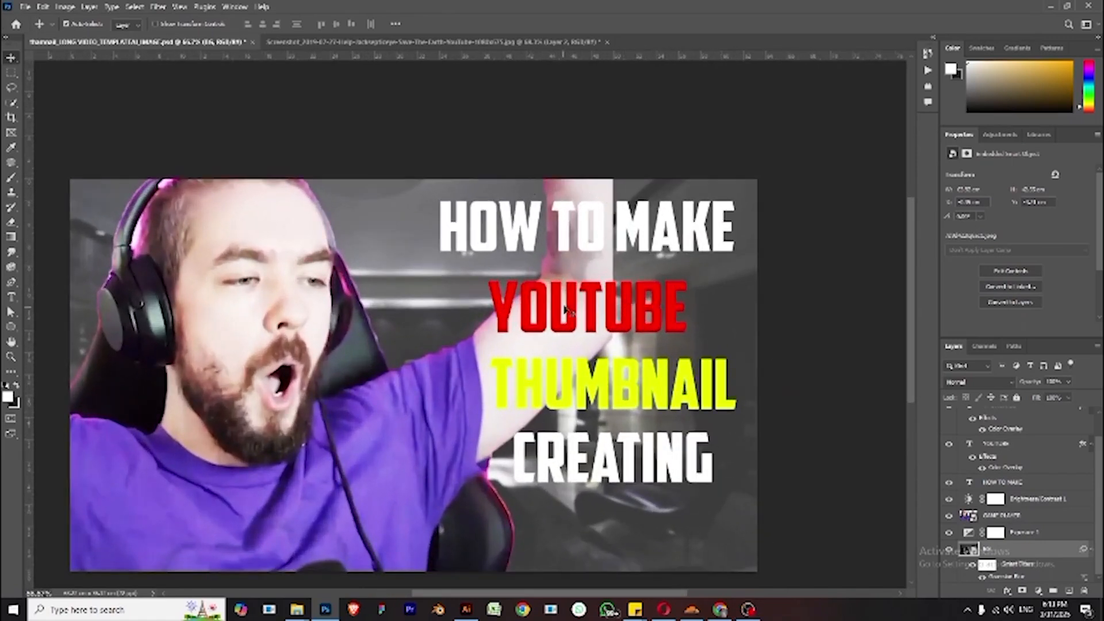
- Add a Bevel & Emboss style to the YOUTUBE line, adjusting depth, angle and size with a magenta highlight colour
{"action": "left_click", "coordinate": [676, 327]}
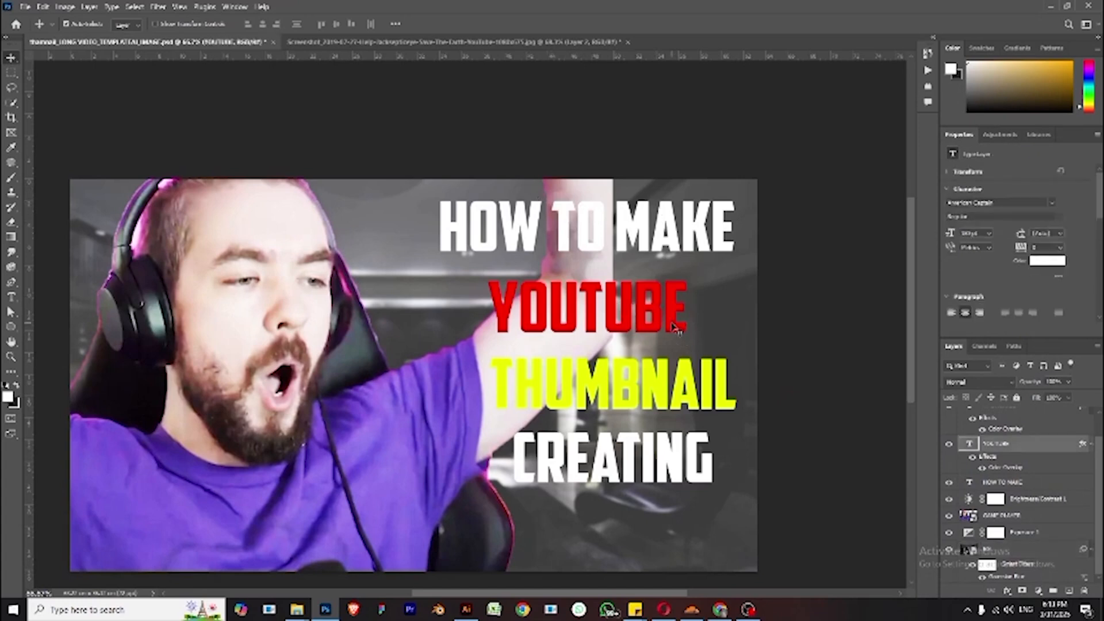
{"action": "left_click", "coordinate": [1007, 591]}
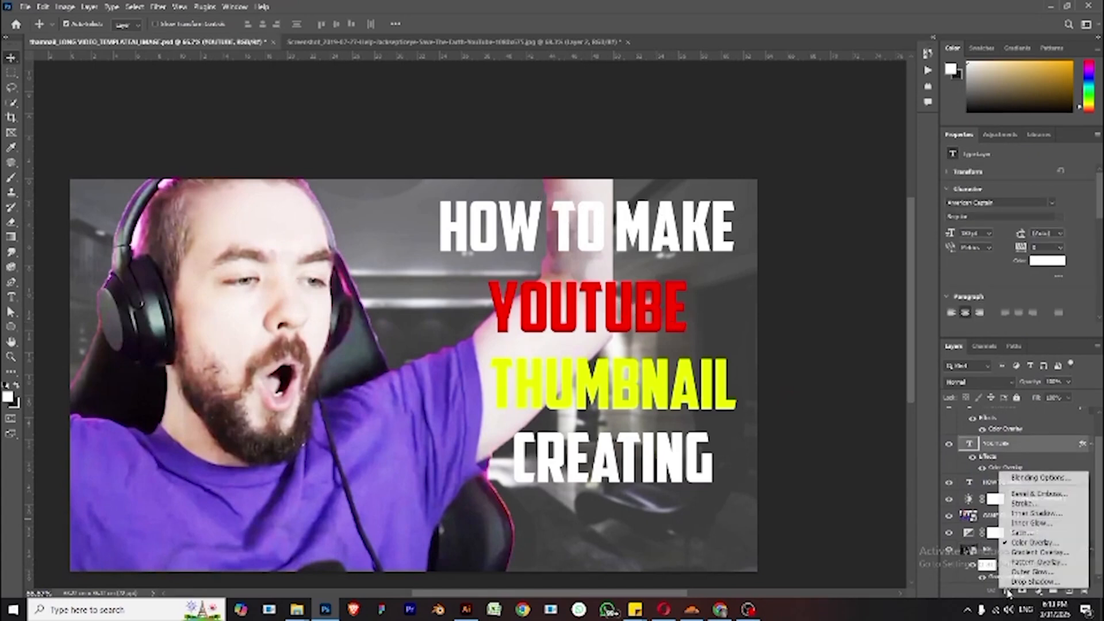
{"action": "left_click", "coordinate": [1019, 497]}
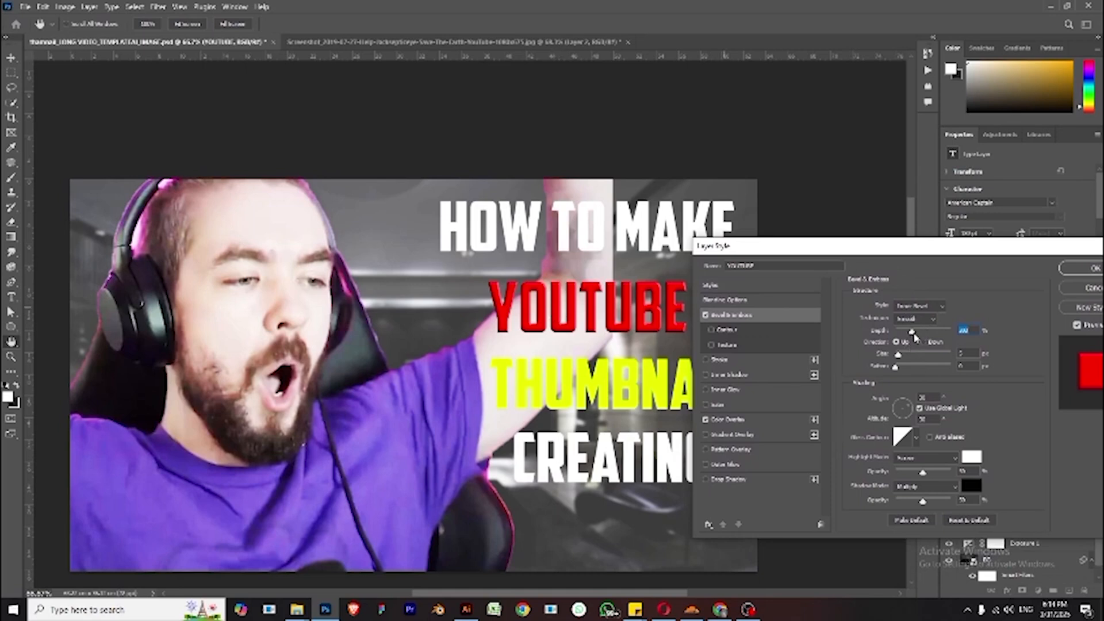
{"action": "left_click_drag", "start_coordinate": [913, 333], "coordinate": [921, 332]}
{"action": "left_click_drag", "start_coordinate": [910, 410], "coordinate": [899, 421]}
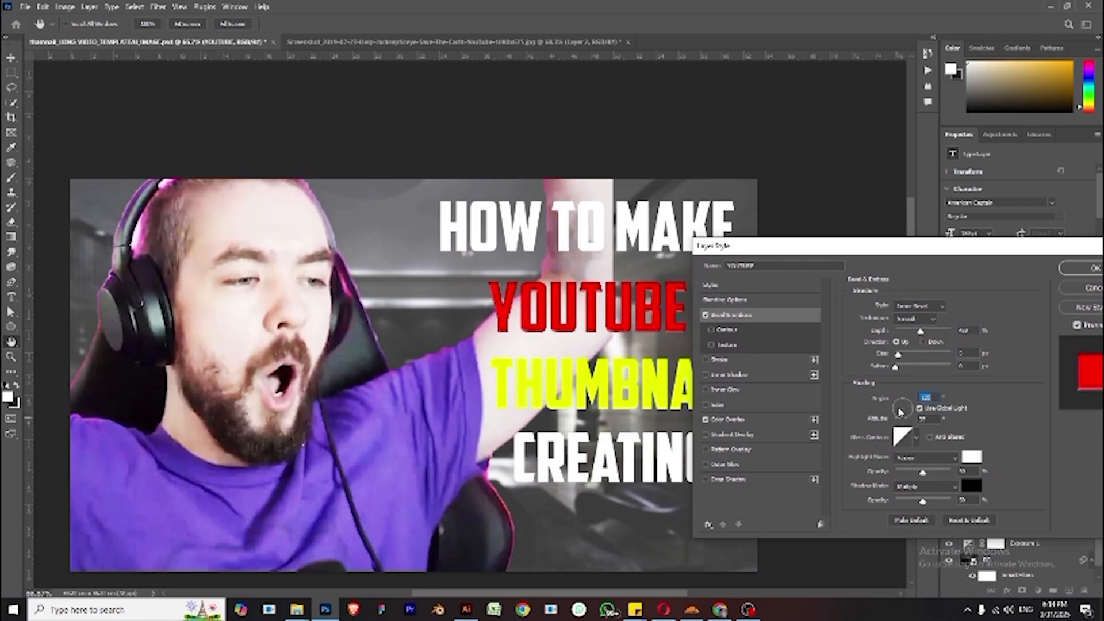
{"action": "left_click", "coordinate": [899, 407]}
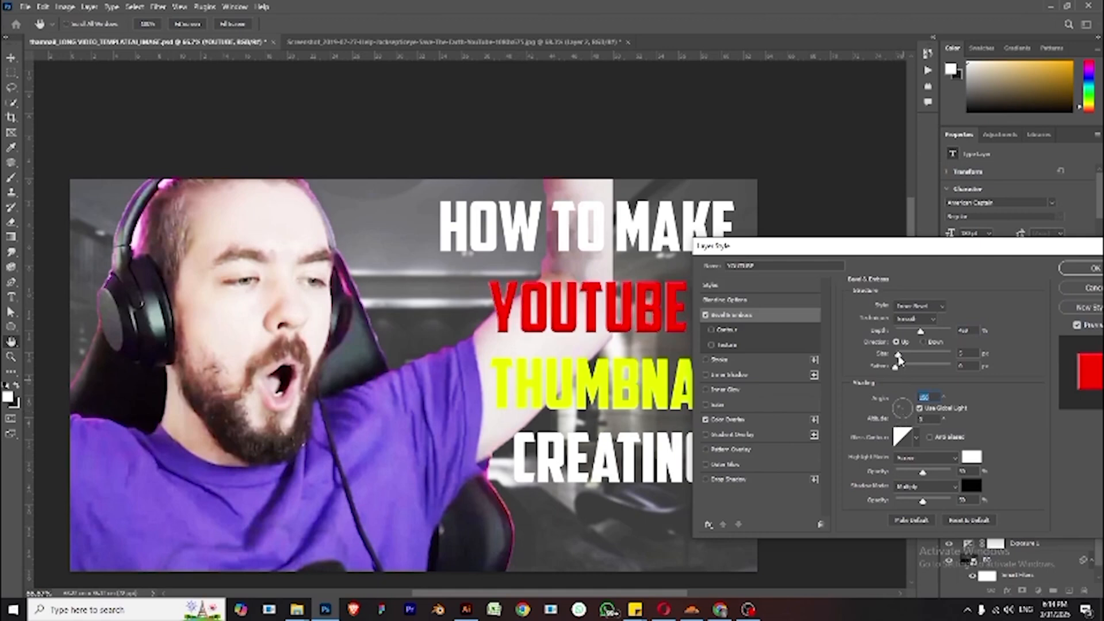
{"action": "left_click", "coordinate": [906, 408]}
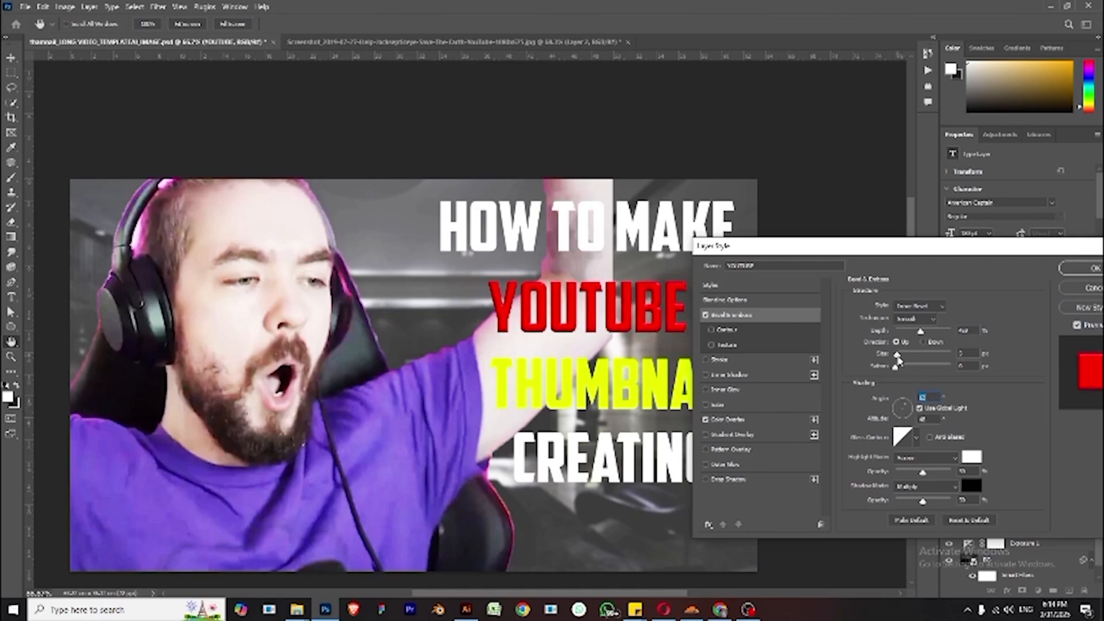
{"action": "left_click_drag", "start_coordinate": [898, 359], "coordinate": [901, 357]}
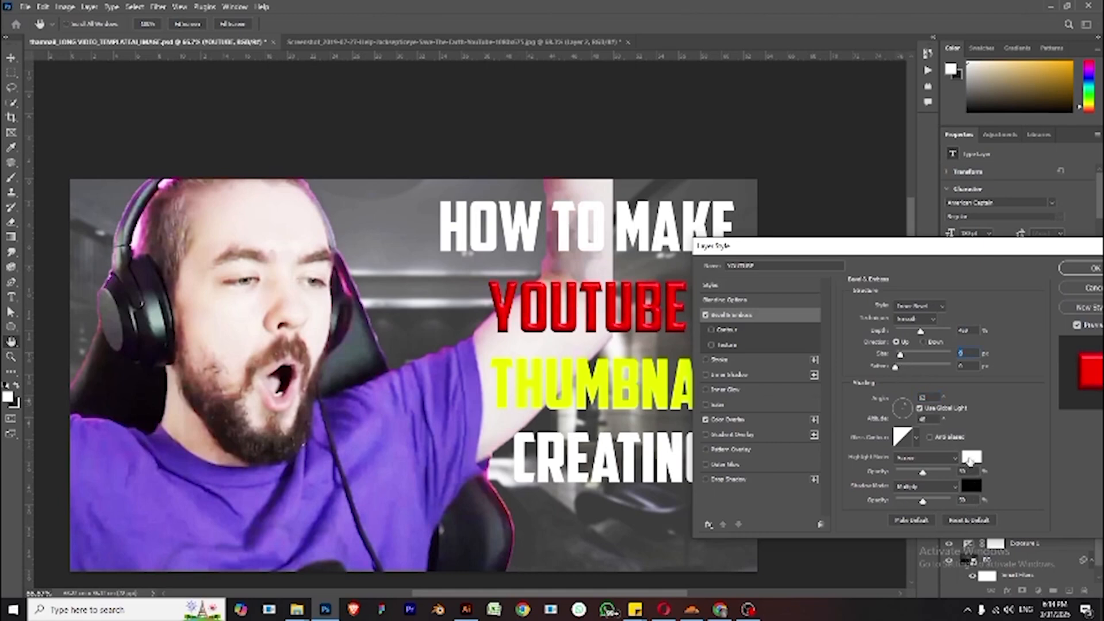
{"action": "left_click", "coordinate": [970, 458]}
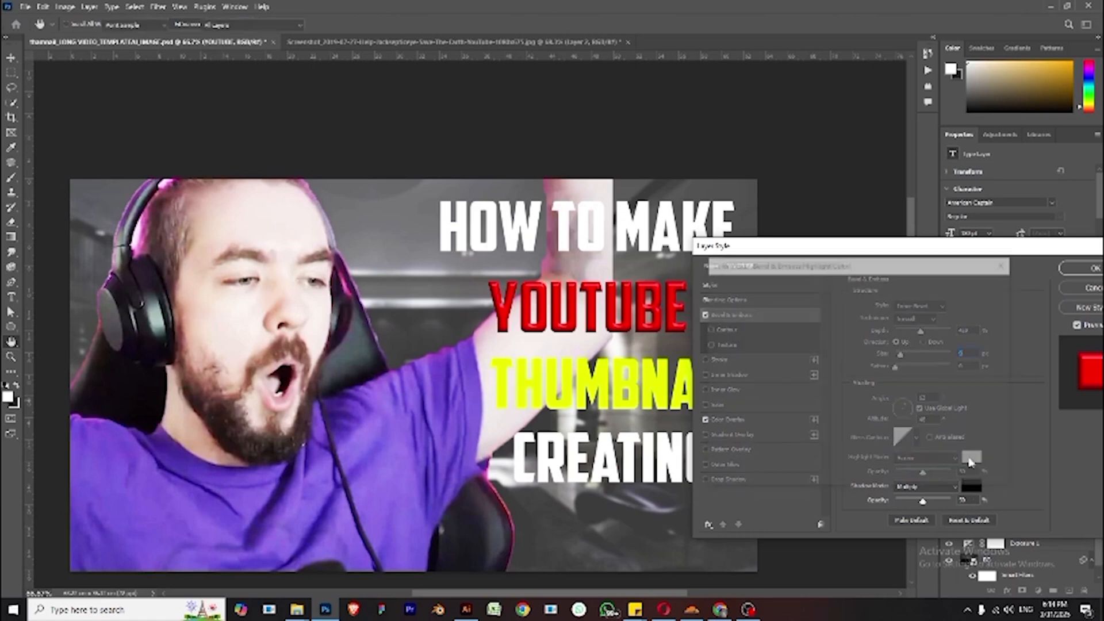
{"action": "left_click", "coordinate": [858, 311]}
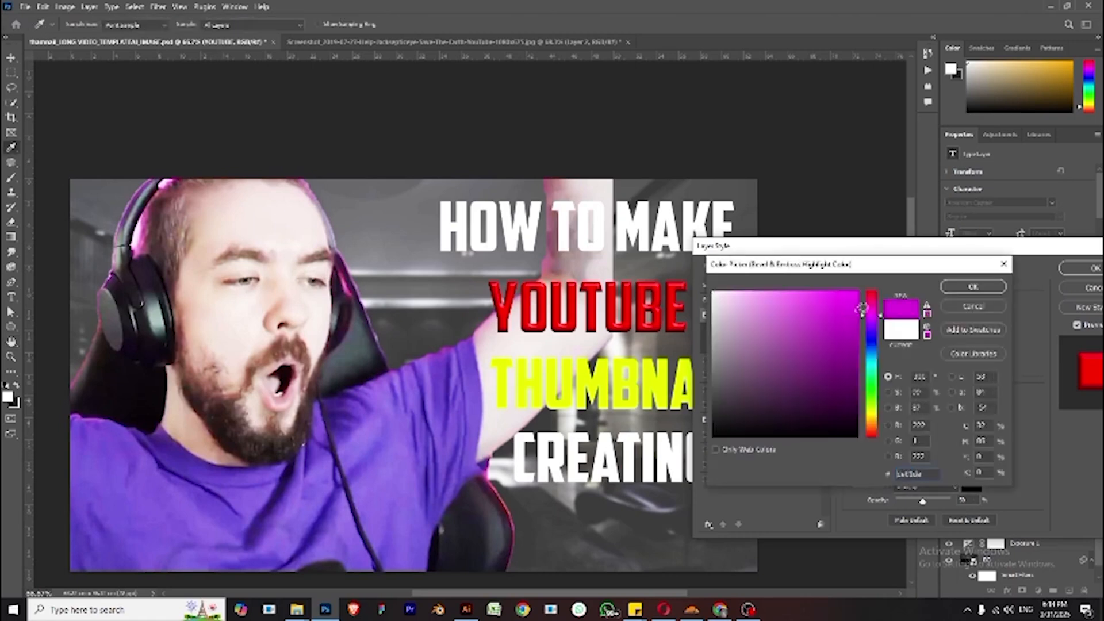
{"action": "left_click", "coordinate": [973, 307]}
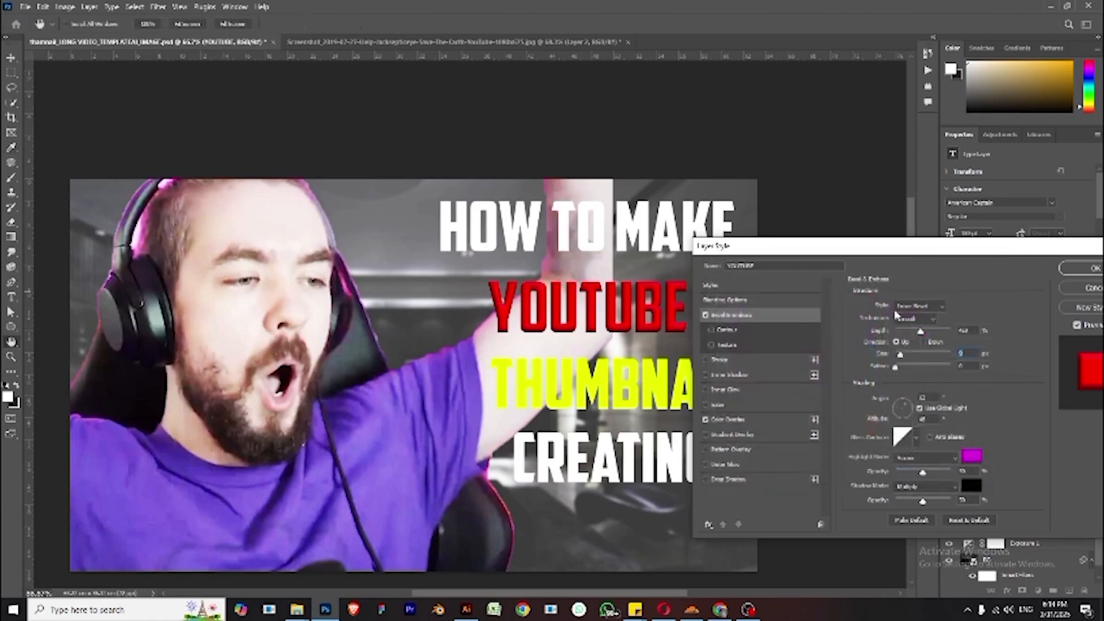
{"action": "left_click", "coordinate": [1081, 269]}
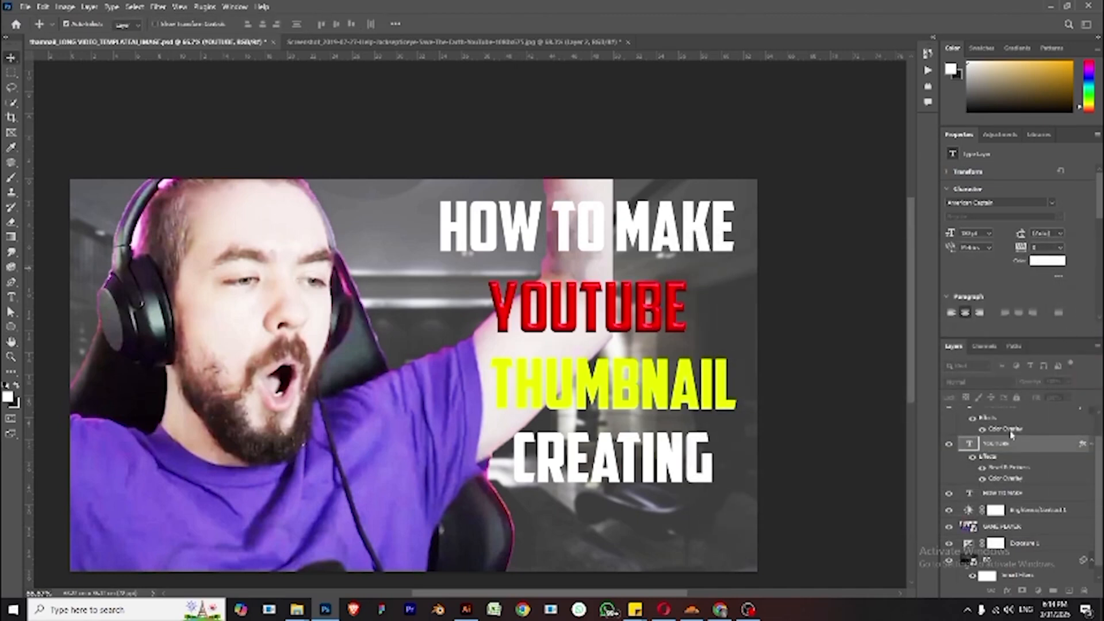
- Copy the YOUTUBE layer's effects onto the THUMBNAIL text layer
{"action": "scroll", "coordinate": [990, 458], "scroll_direction": "up", "scroll_amount": 2}
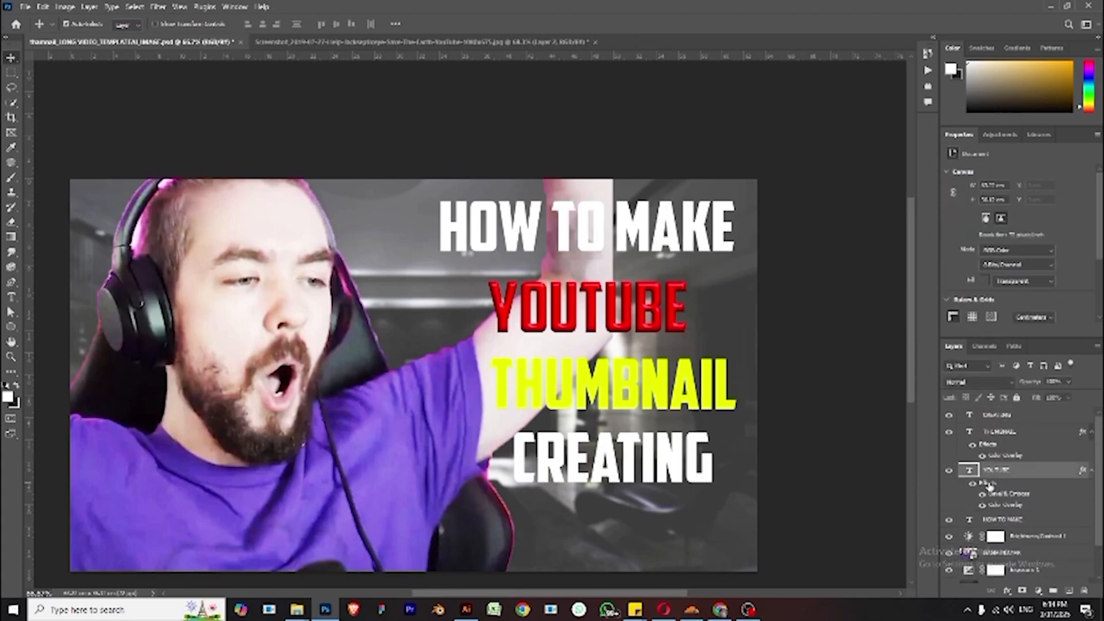
{"action": "left_click_drag", "start_coordinate": [989, 486], "coordinate": [1000, 435]}
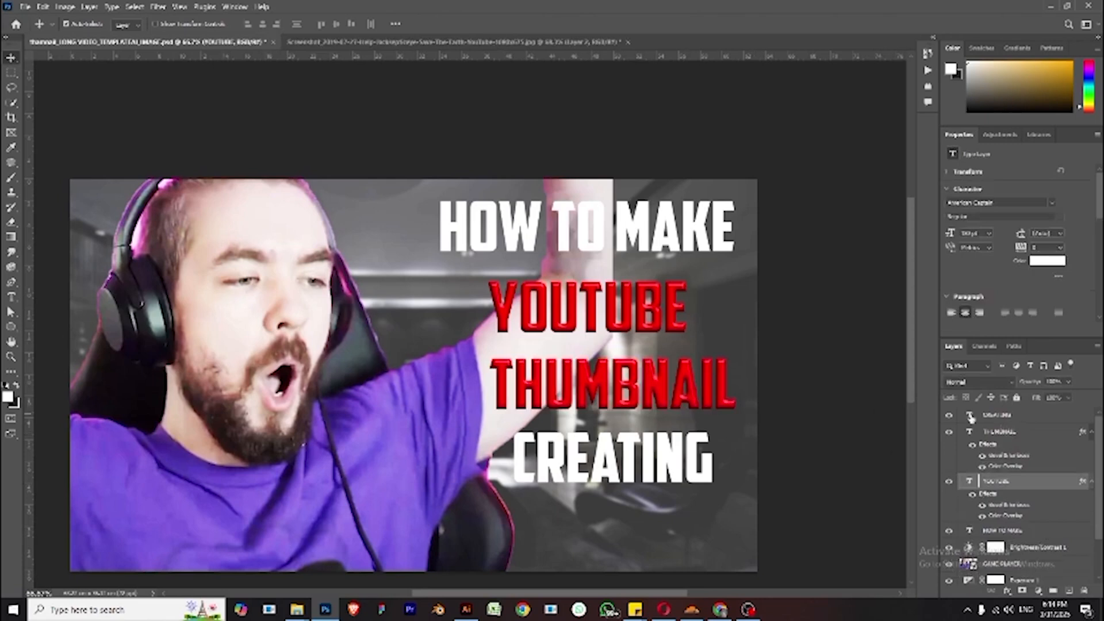
- Try to copy the YOUTUBE layer's effects onto the THUMBNAIL layer, undoing each attempt
{"action": "key", "text": "ctrl+z"}
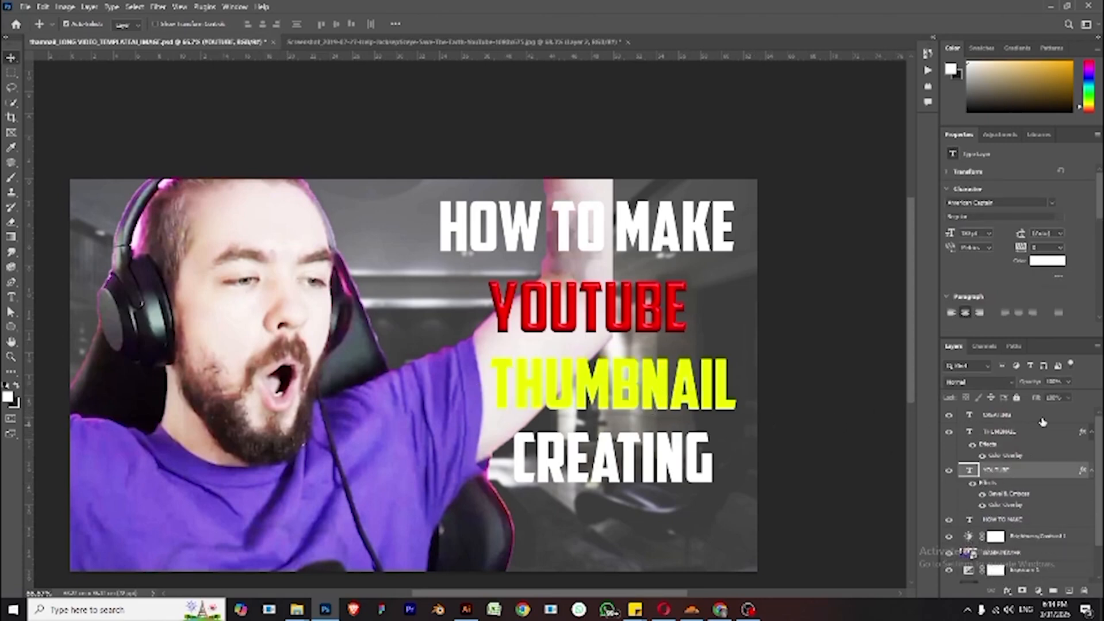
{"action": "left_click", "coordinate": [1016, 433]}
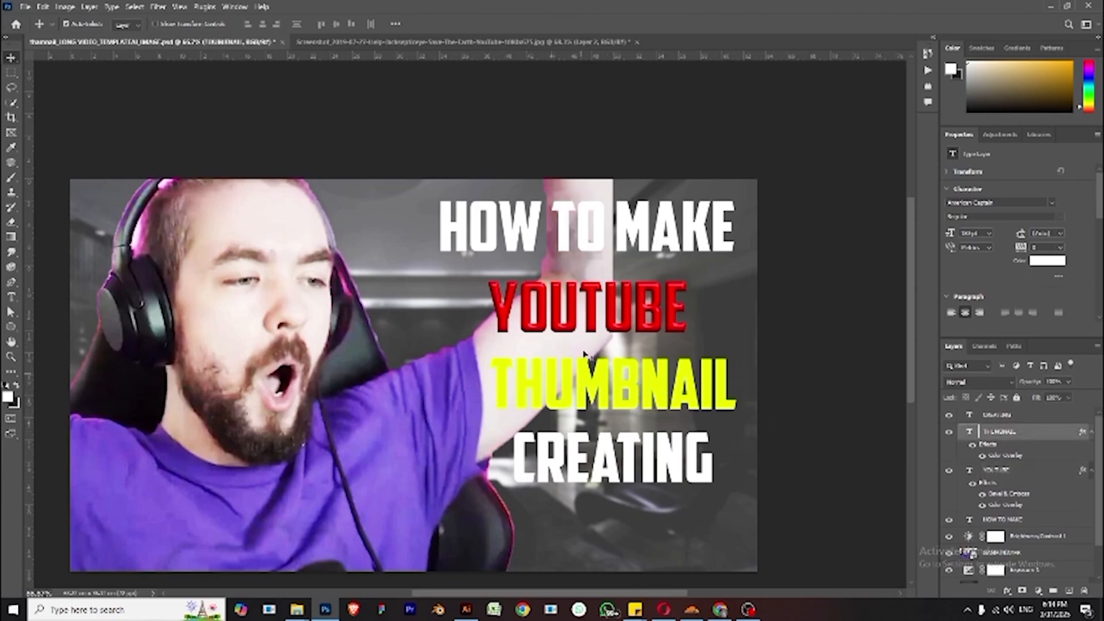
{"action": "left_click", "coordinate": [1013, 481]}
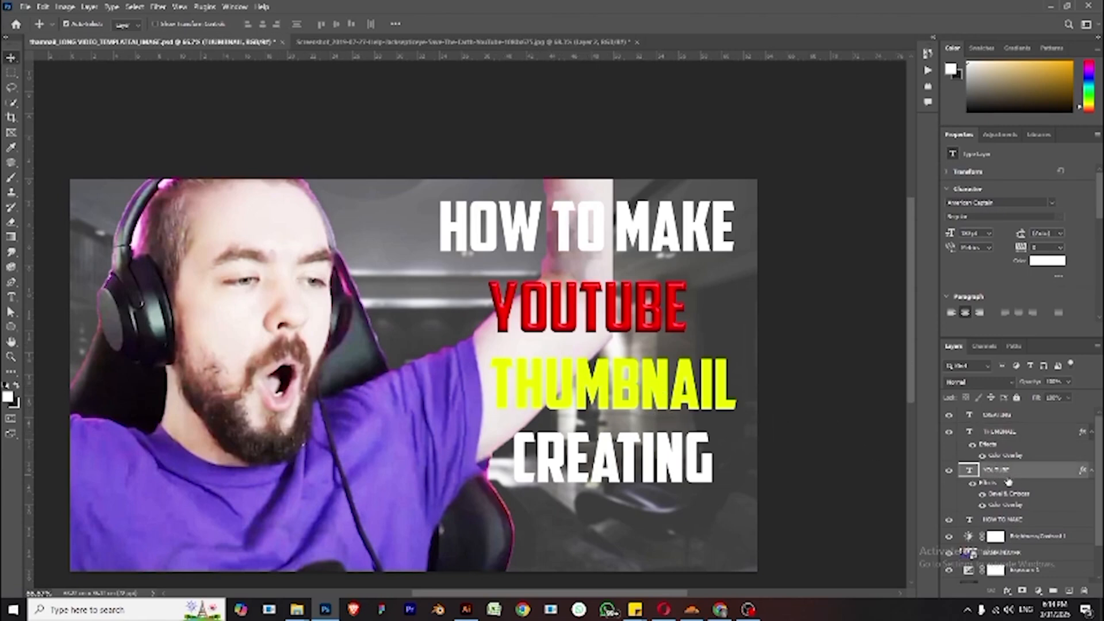
{"action": "left_click_drag", "start_coordinate": [987, 488], "coordinate": [997, 433]}
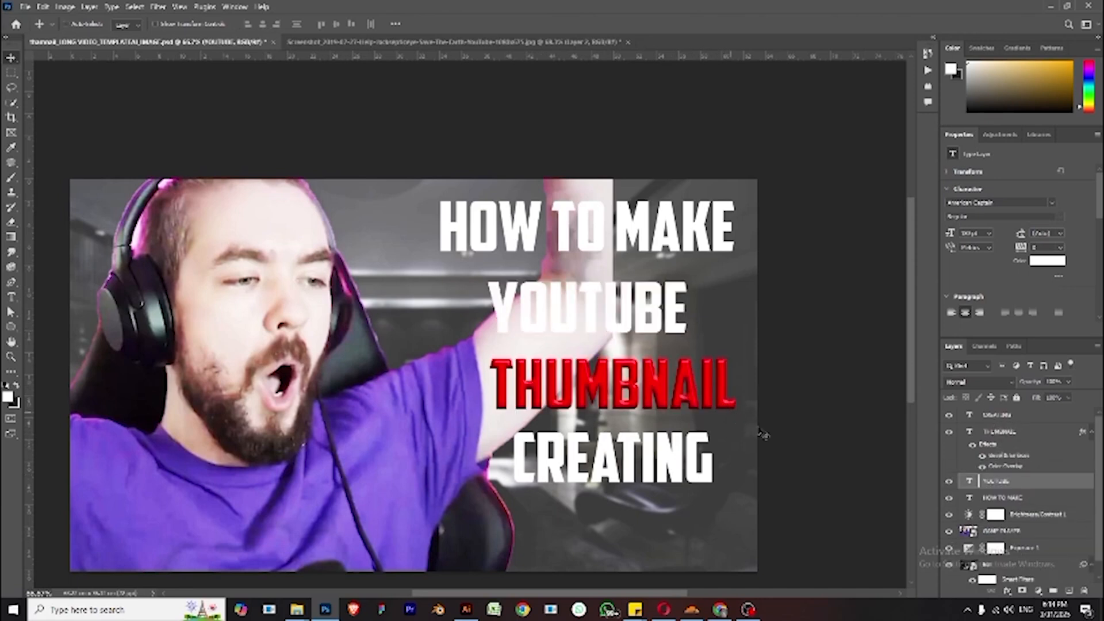
{"action": "key", "text": "ctrl+z"}
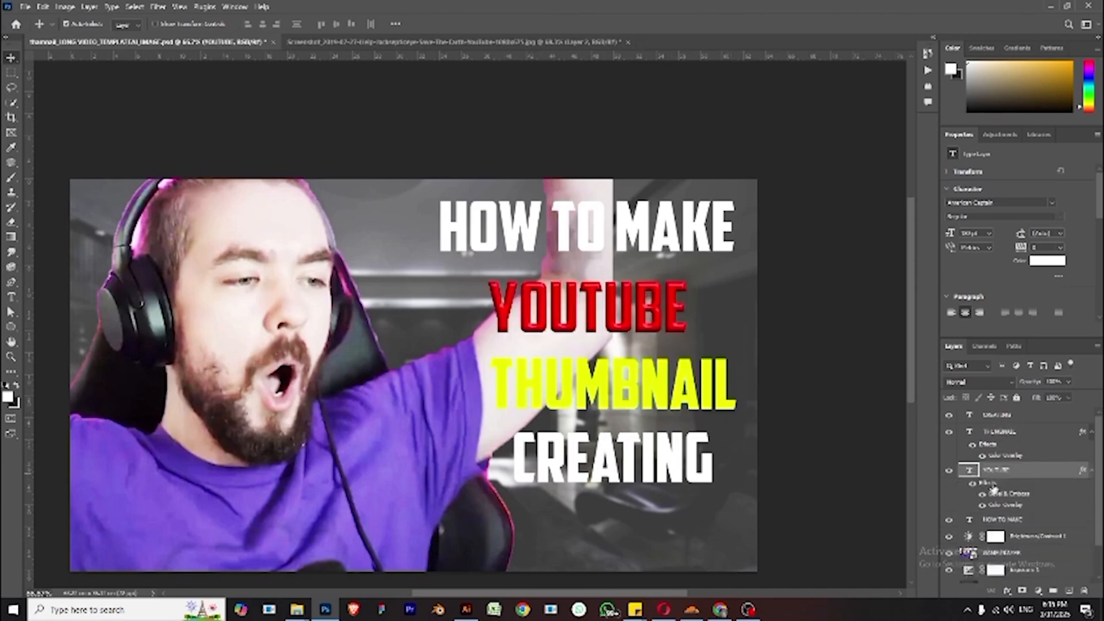
{"action": "left_click_drag", "start_coordinate": [993, 488], "coordinate": [996, 432]}
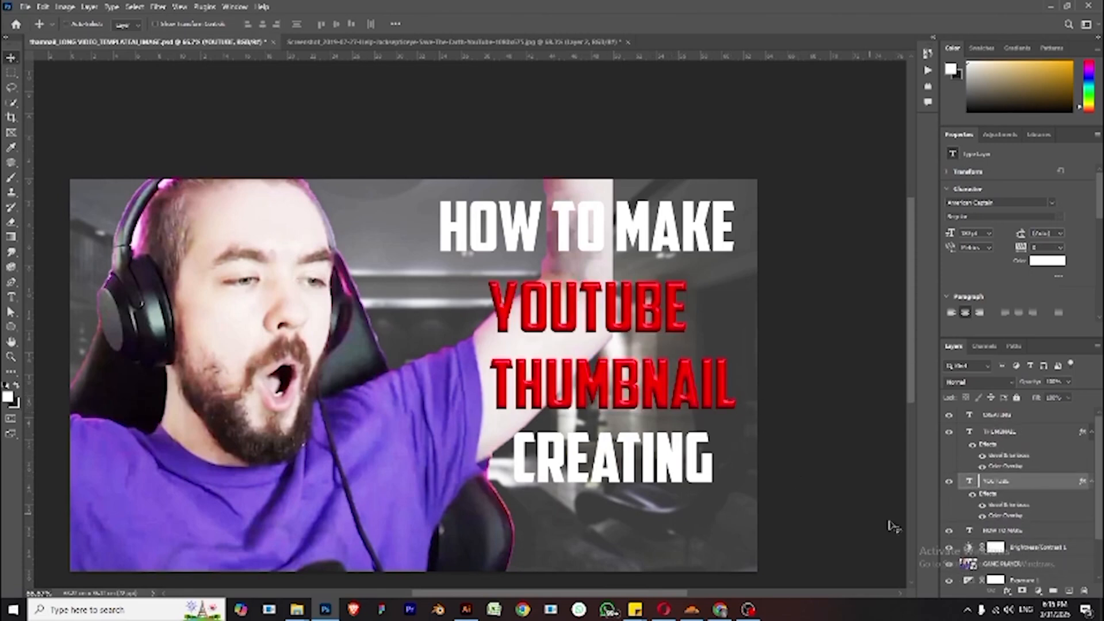
{"action": "key", "text": "ctrl+z"}
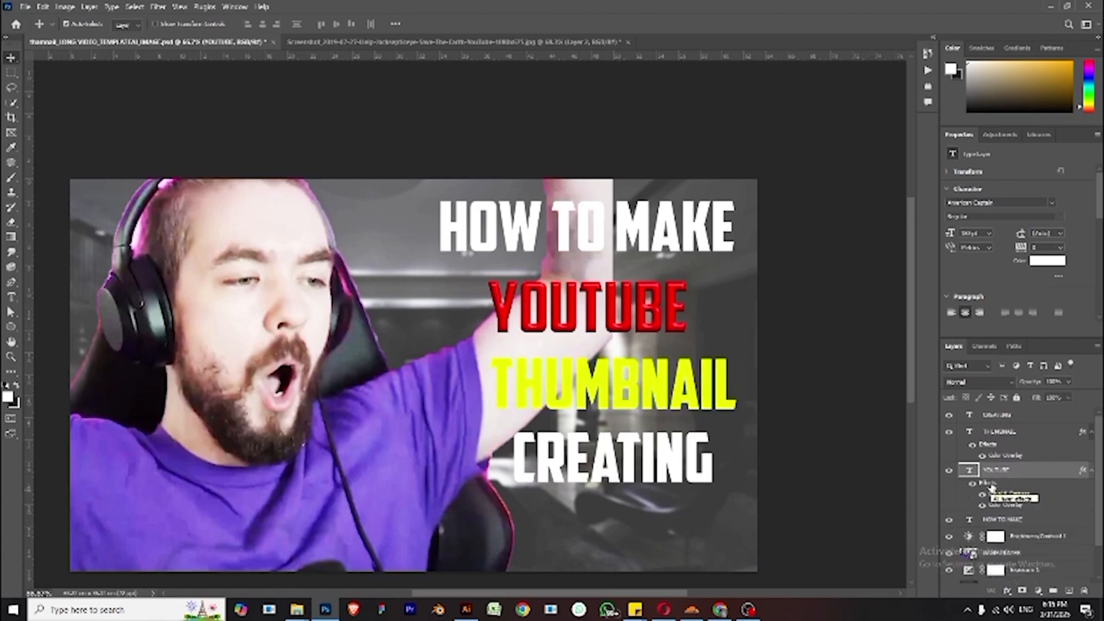
{"action": "left_click_drag", "start_coordinate": [991, 488], "coordinate": [1005, 443]}
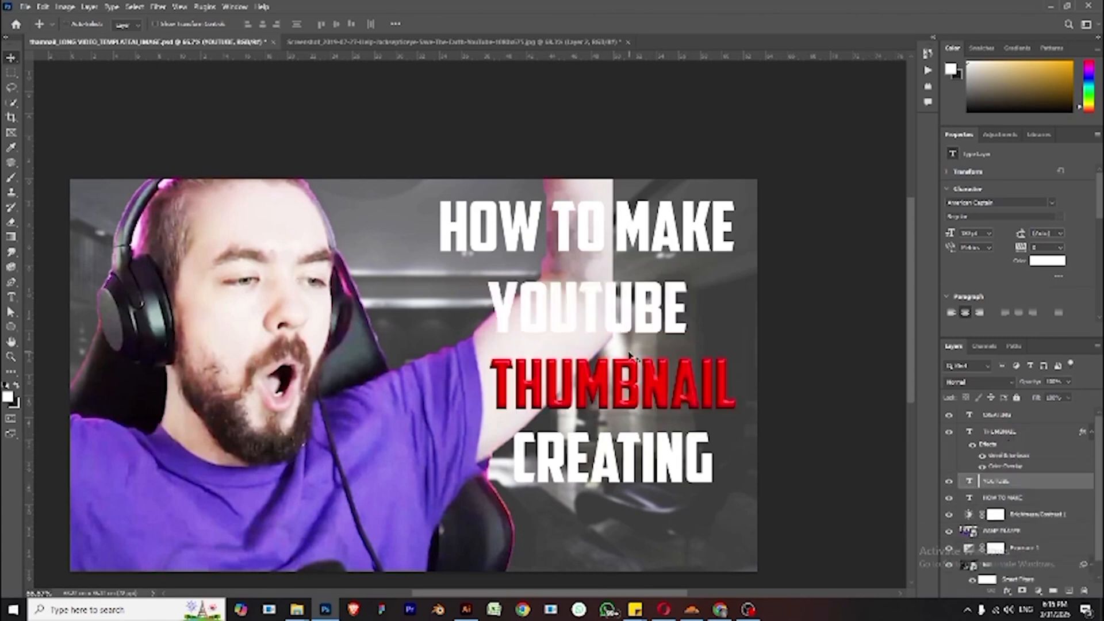
{"action": "key", "text": "ctrl+z"}
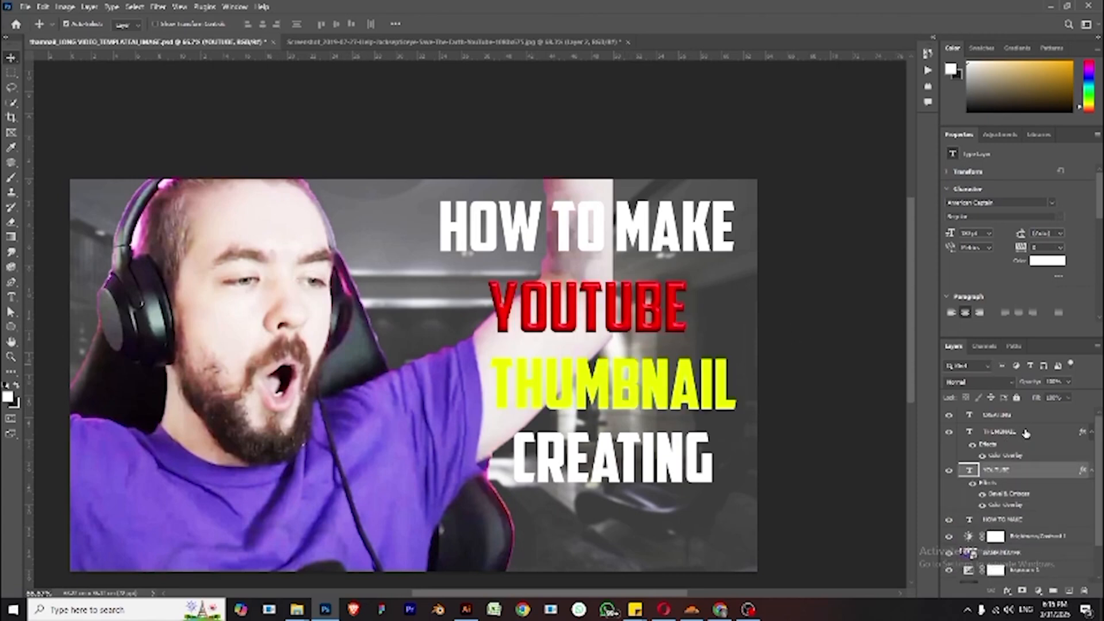
- Add a Bevel & Emboss style to the THUMBNAIL line with an orange highlight colour
{"action": "scroll", "coordinate": [1023, 479], "scroll_direction": "down", "scroll_amount": 1}
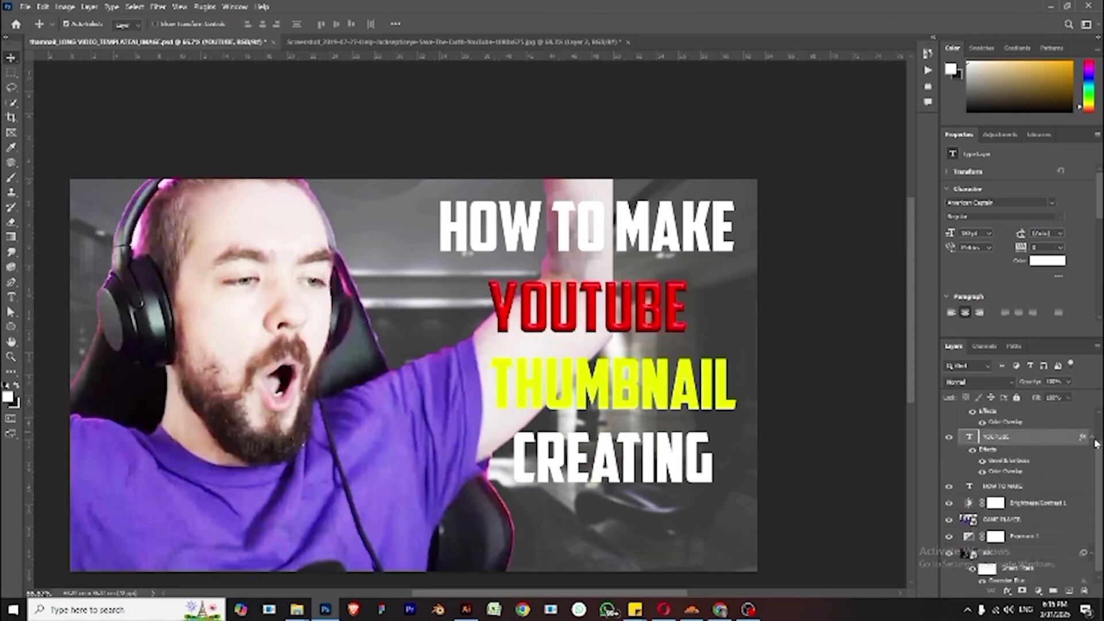
{"action": "scroll", "coordinate": [1036, 481], "scroll_direction": "up", "scroll_amount": 1}
{"action": "left_click", "coordinate": [1012, 436]}
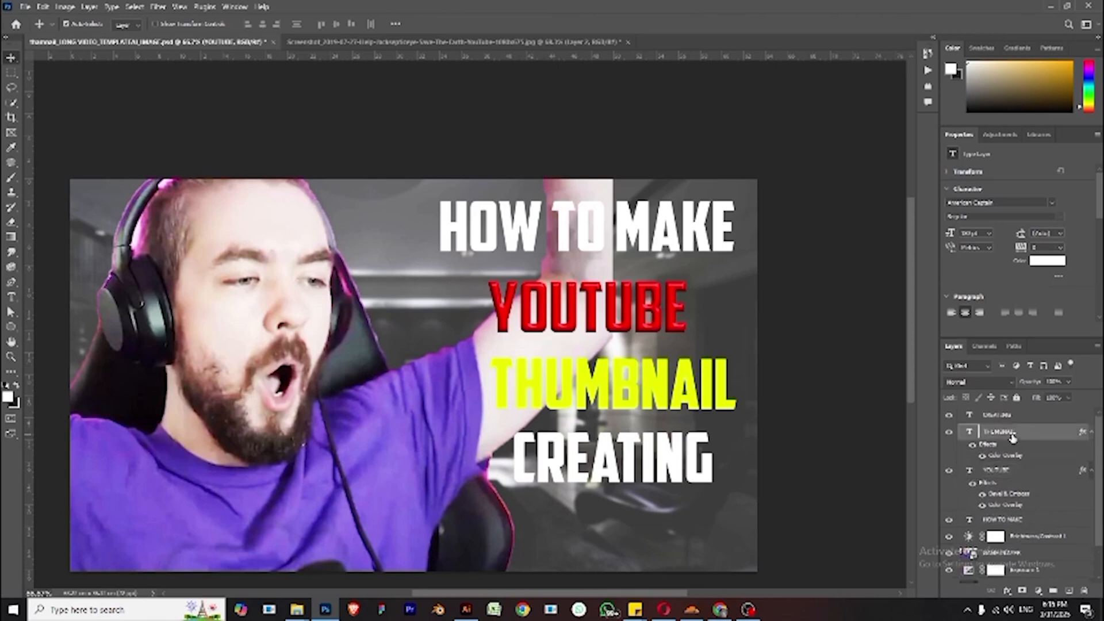
{"action": "left_click", "coordinate": [1008, 591]}
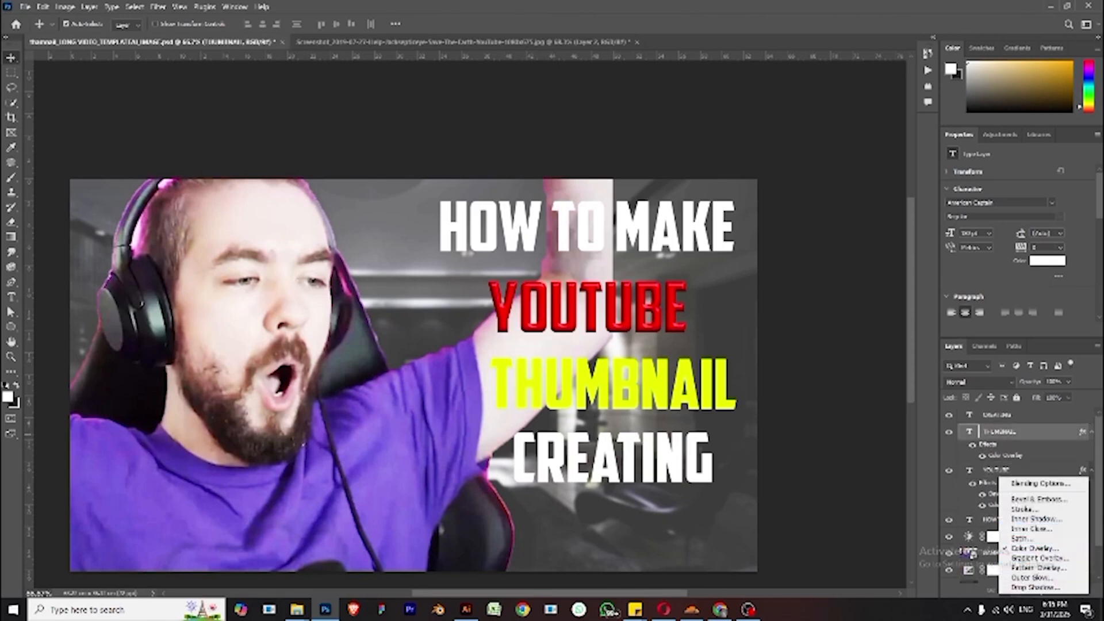
{"action": "left_click", "coordinate": [1047, 499]}
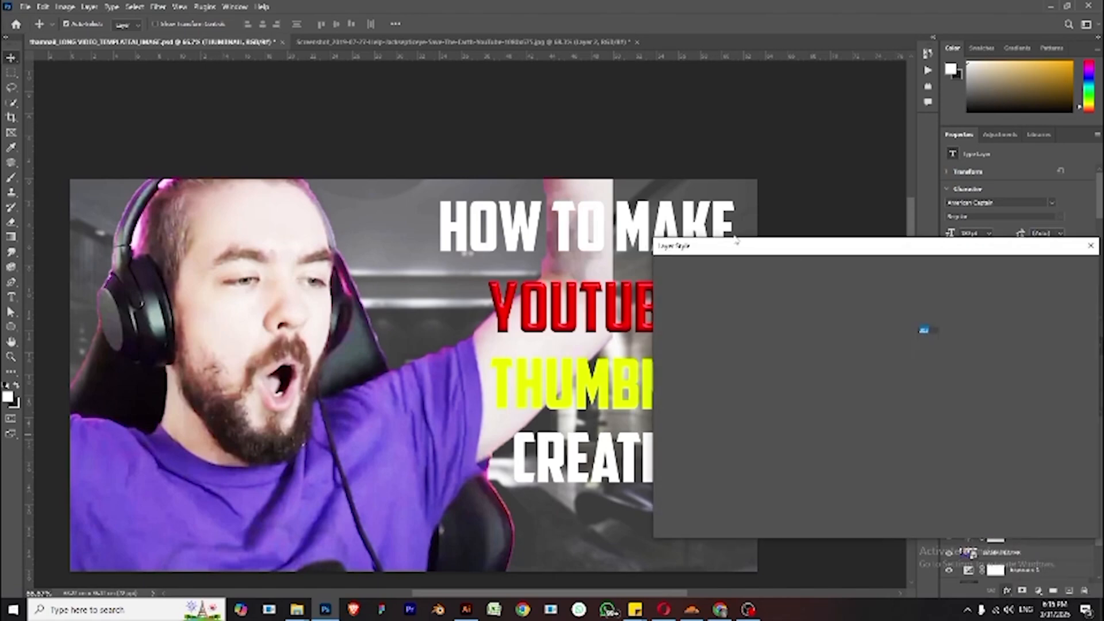
{"action": "left_click_drag", "start_coordinate": [772, 256], "coordinate": [861, 263]}
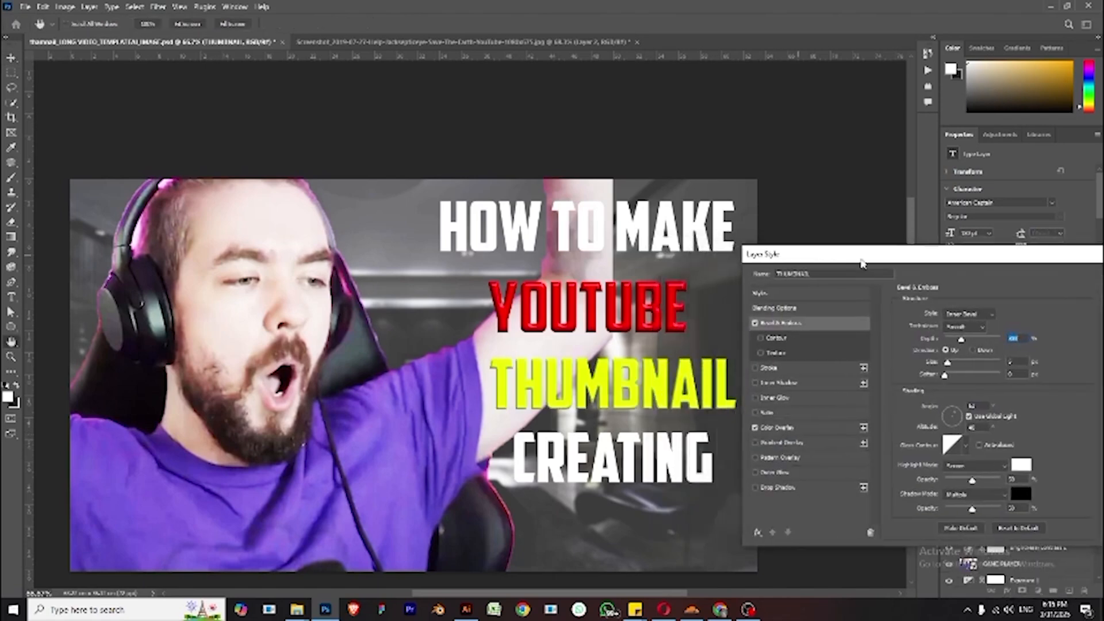
{"action": "left_click", "coordinate": [1021, 465]}
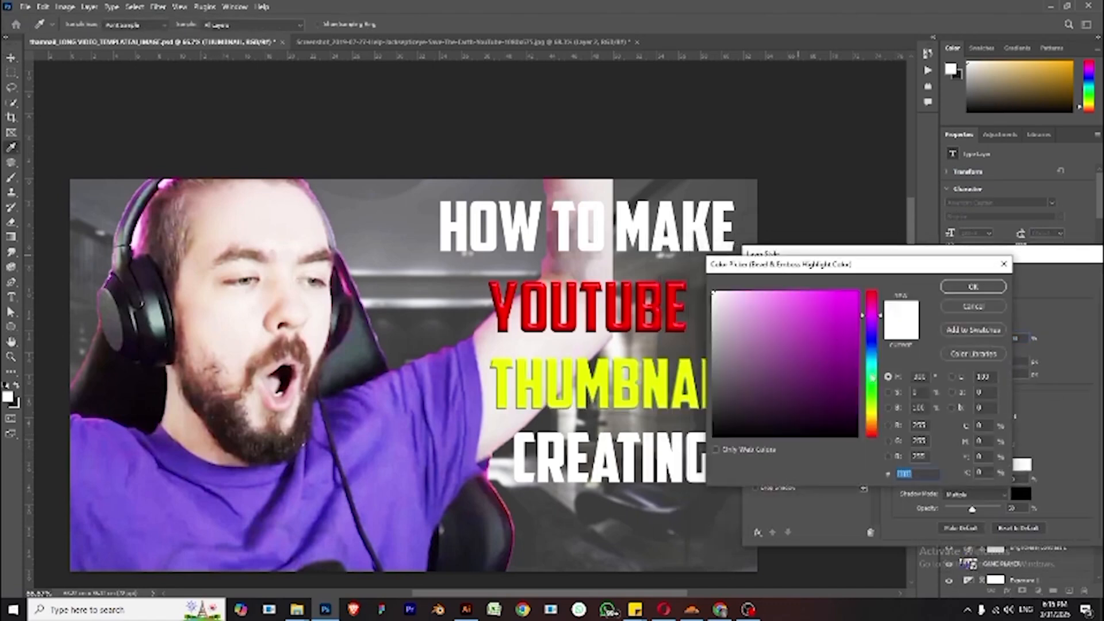
{"action": "left_click_drag", "start_coordinate": [875, 390], "coordinate": [889, 432]}
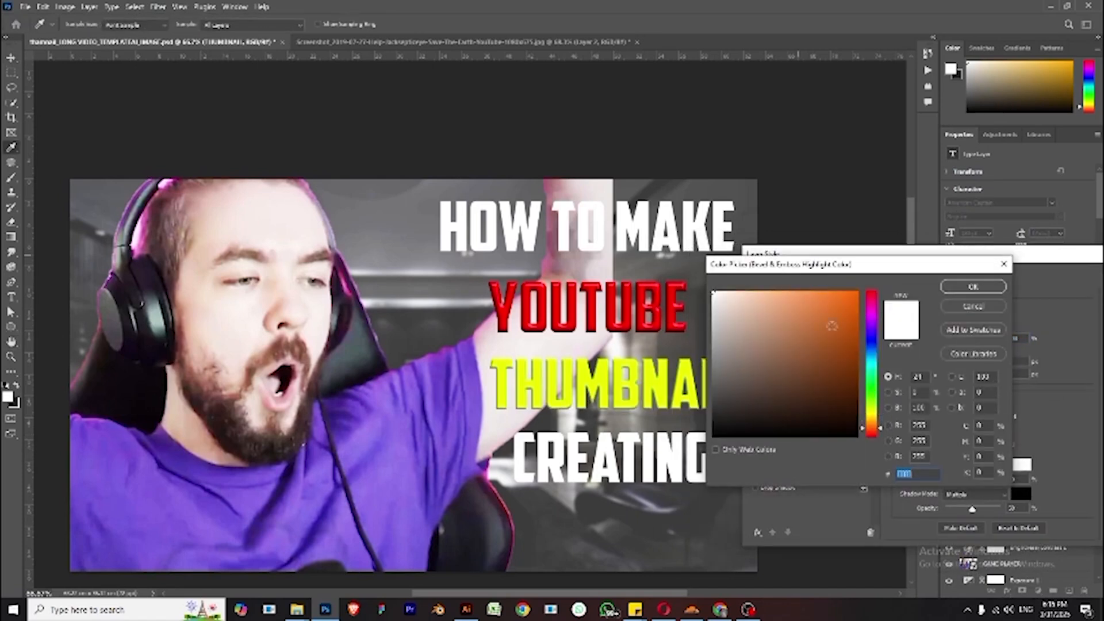
{"action": "left_click_drag", "start_coordinate": [832, 326], "coordinate": [924, 273]}
{"action": "left_click", "coordinate": [972, 286]}
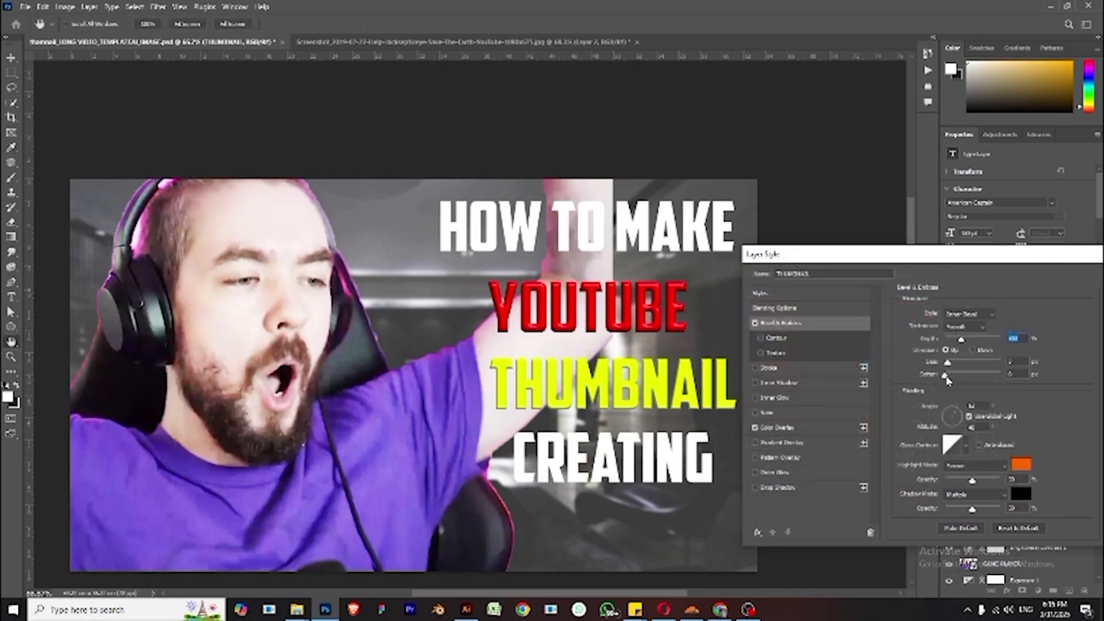
- Adjust the THUMBNAIL bevel's size, highlight and shadow blend modes and shadow opacity, then apply the style
{"action": "left_click_drag", "start_coordinate": [949, 367], "coordinate": [951, 367]}
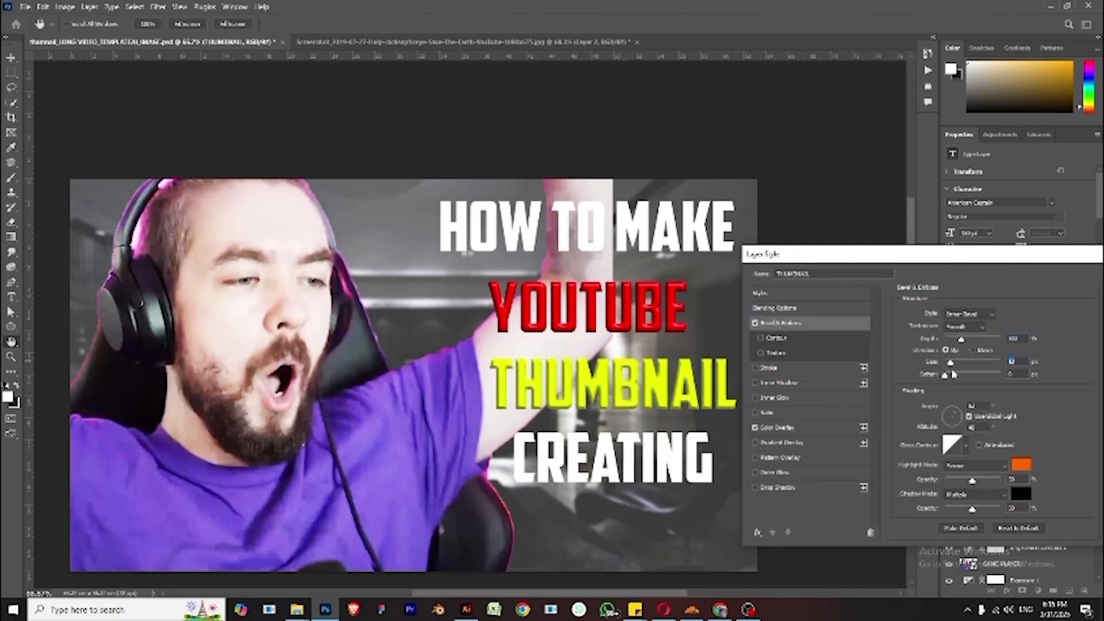
{"action": "left_click", "coordinate": [990, 475]}
{"action": "left_click", "coordinate": [987, 288]}
{"action": "scroll", "coordinate": [963, 467], "scroll_direction": "down", "scroll_amount": 2}
{"action": "scroll", "coordinate": [962, 467], "scroll_direction": "down", "scroll_amount": 1}
{"action": "left_click", "coordinate": [965, 467]}
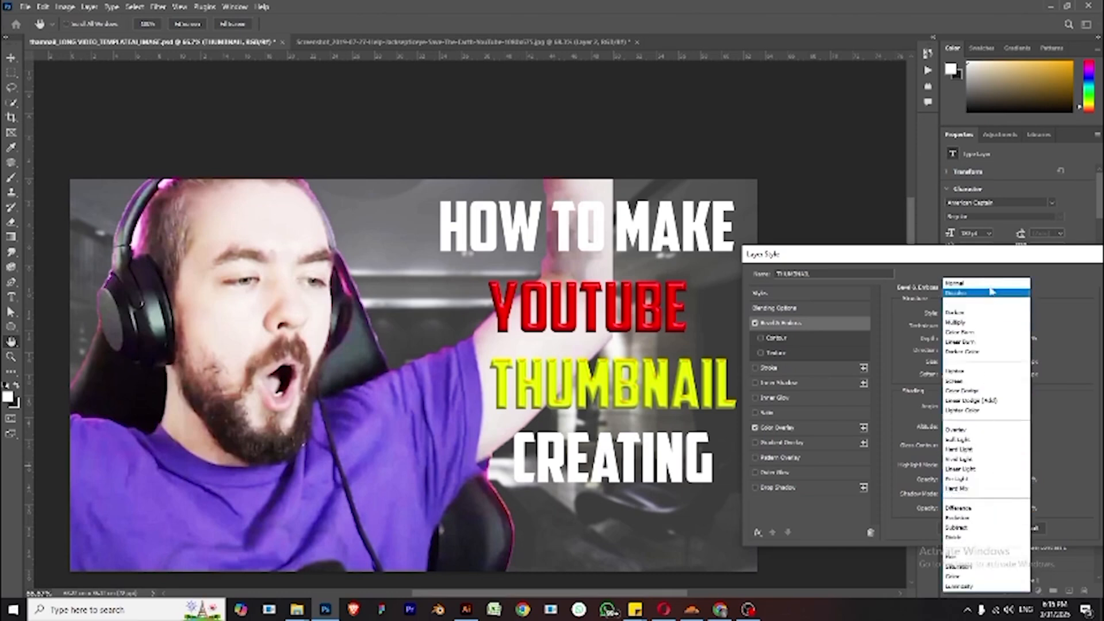
{"action": "left_click", "coordinate": [990, 287]}
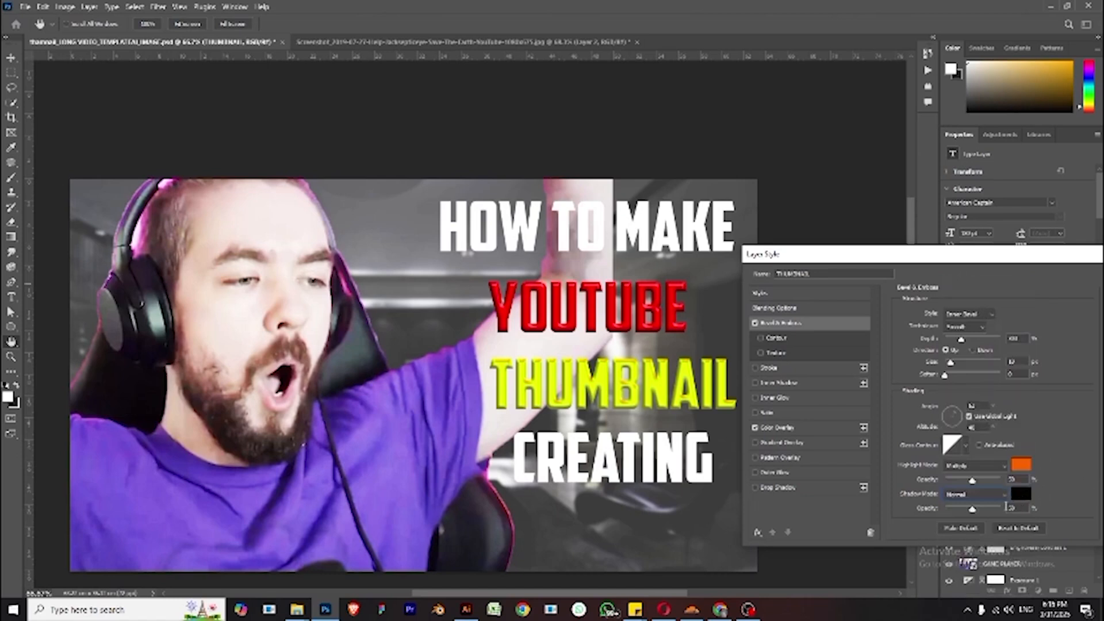
{"action": "left_click_drag", "start_coordinate": [979, 513], "coordinate": [1002, 514]}
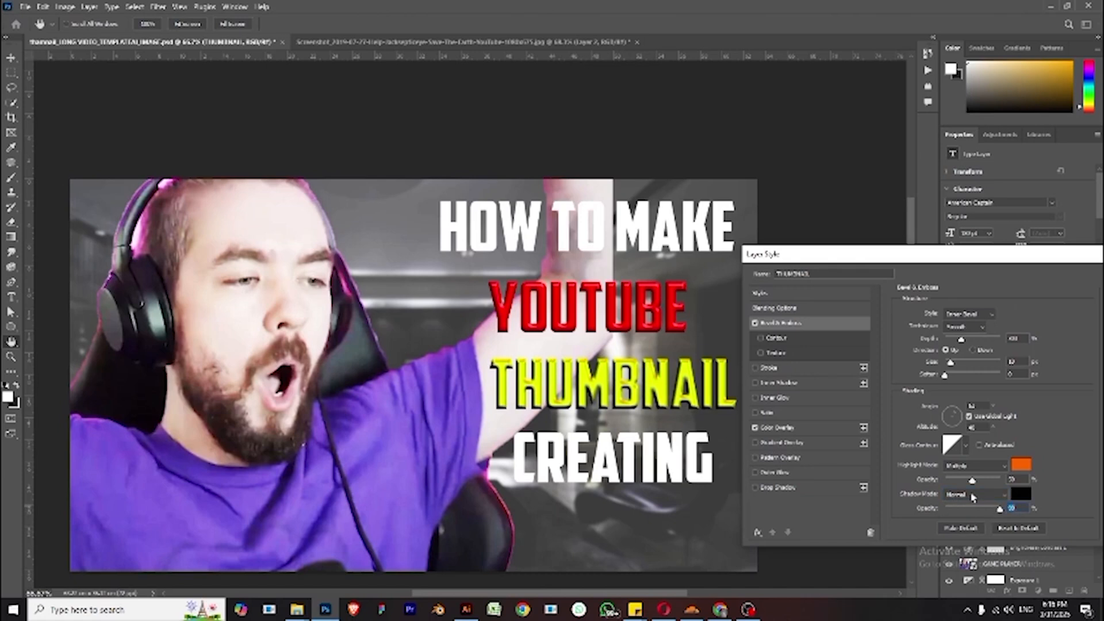
{"action": "left_click", "coordinate": [972, 497]}
{"action": "left_click", "coordinate": [970, 315]}
{"action": "key", "text": "Down"}
{"action": "key", "text": "Up"}
{"action": "key", "text": "Up"}
{"action": "left_click_drag", "start_coordinate": [1018, 259], "coordinate": [352, 153]}
{"action": "left_click", "coordinate": [477, 173]}
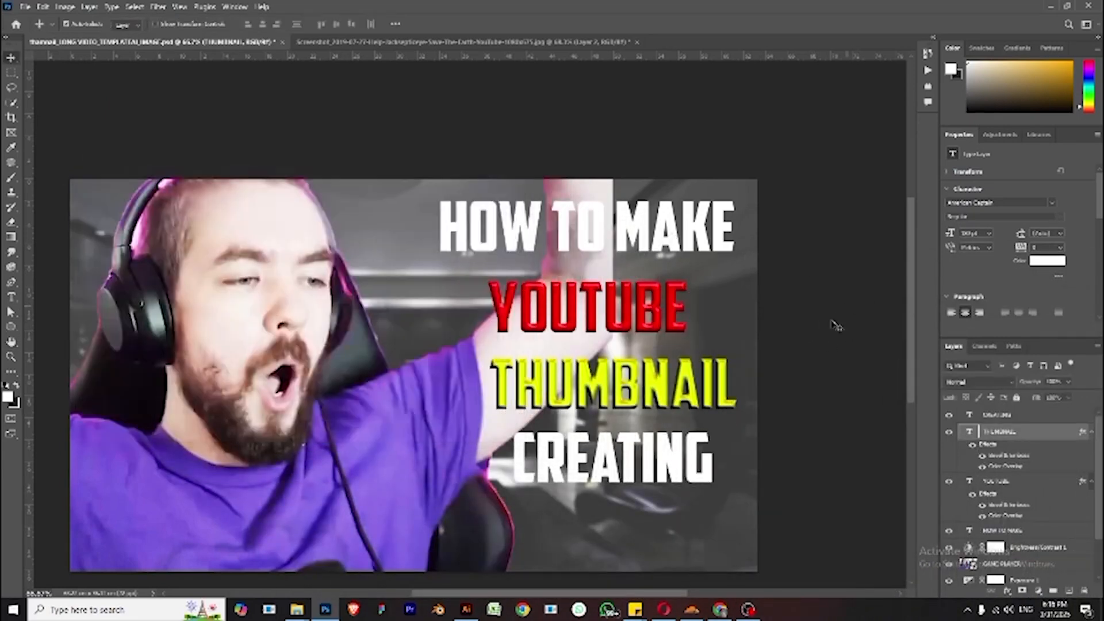
- Shift the YOUTUBE line right so it lines up with the title's right edge
{"action": "scroll", "coordinate": [701, 484], "scroll_direction": "down", "scroll_amount": 2}
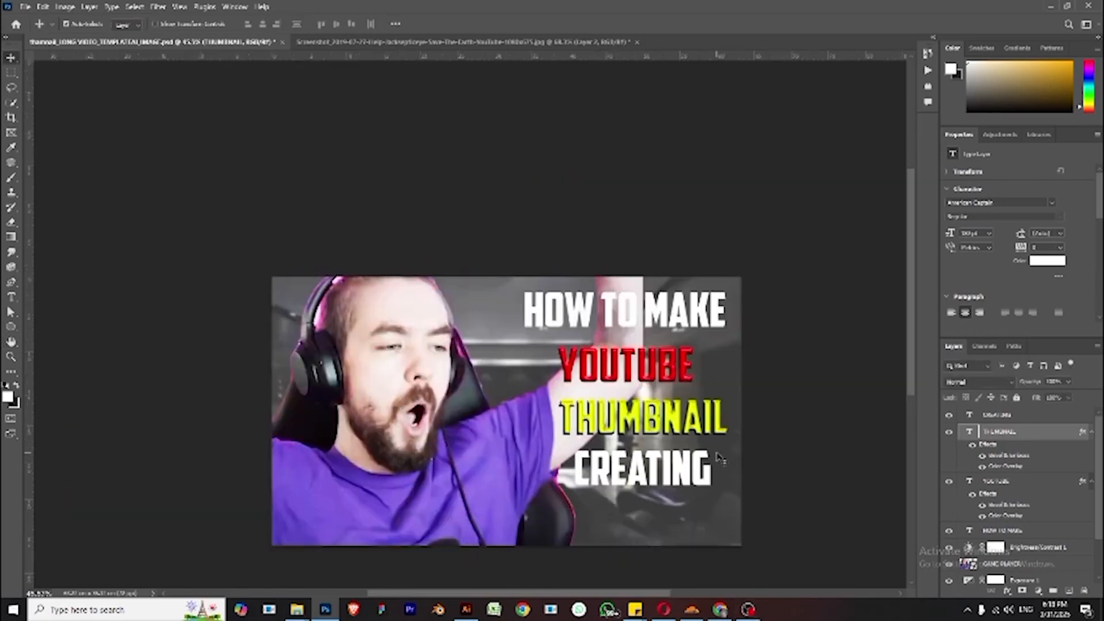
{"action": "left_click", "coordinate": [683, 321]}
{"action": "left_click_drag", "start_coordinate": [679, 368], "coordinate": [710, 361]}
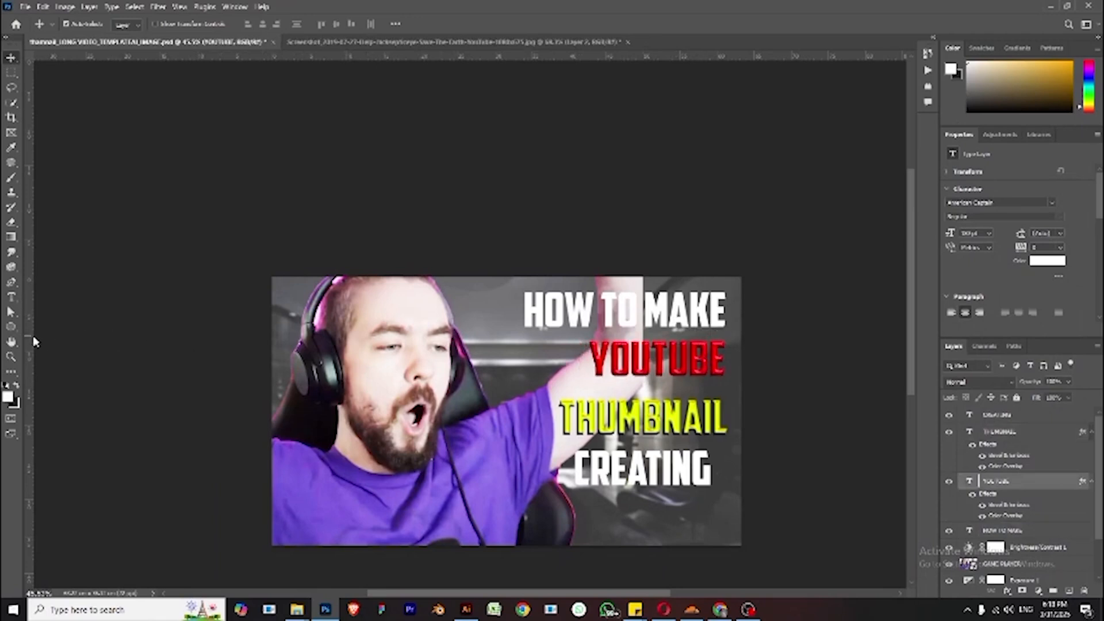
- Show rulers and place a vertical guide along the title's right edge
{"action": "key", "text": "ctrl+r"}
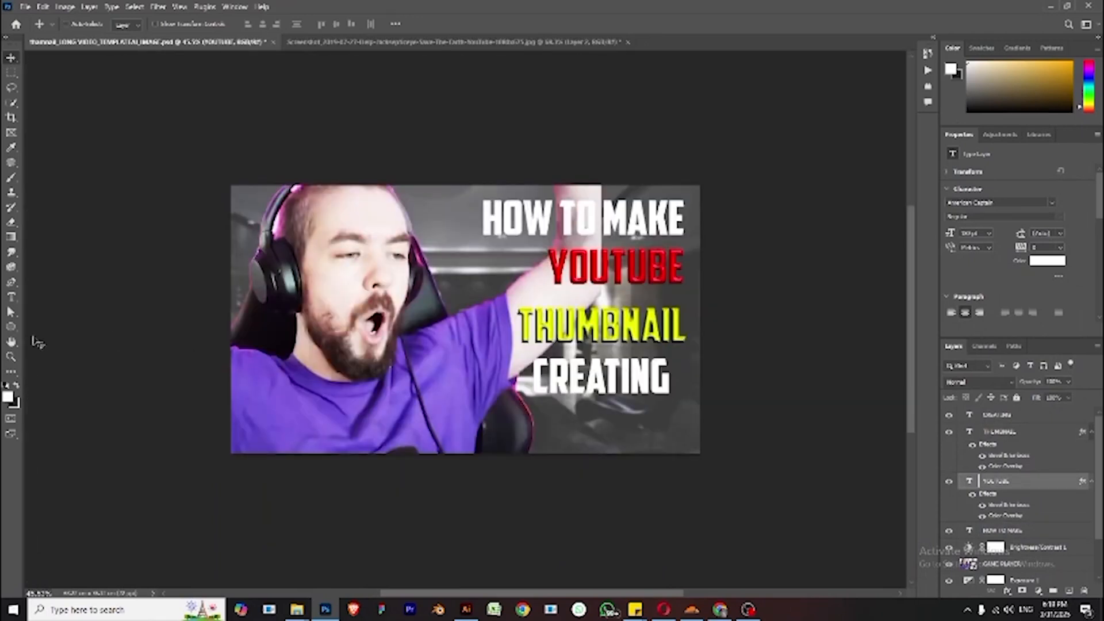
{"action": "key", "text": "ctrl+r"}
{"action": "left_click_drag", "start_coordinate": [28, 339], "coordinate": [693, 394]}
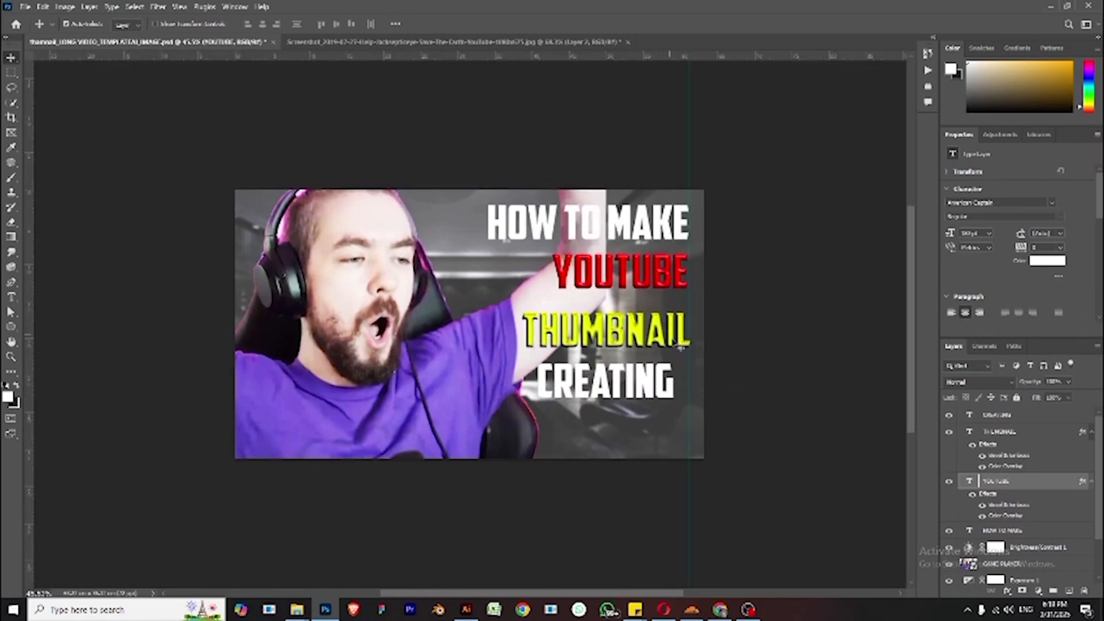
- Nudge the CREATING line right to meet the guide
{"action": "left_click", "coordinate": [667, 396]}
{"action": "key", "text": "shift+Right"}
{"action": "key", "text": "shift+Right"}
{"action": "key", "text": "shift+Right"}
{"action": "key", "text": "shift+Right"}
{"action": "key", "text": "shift+Right"}
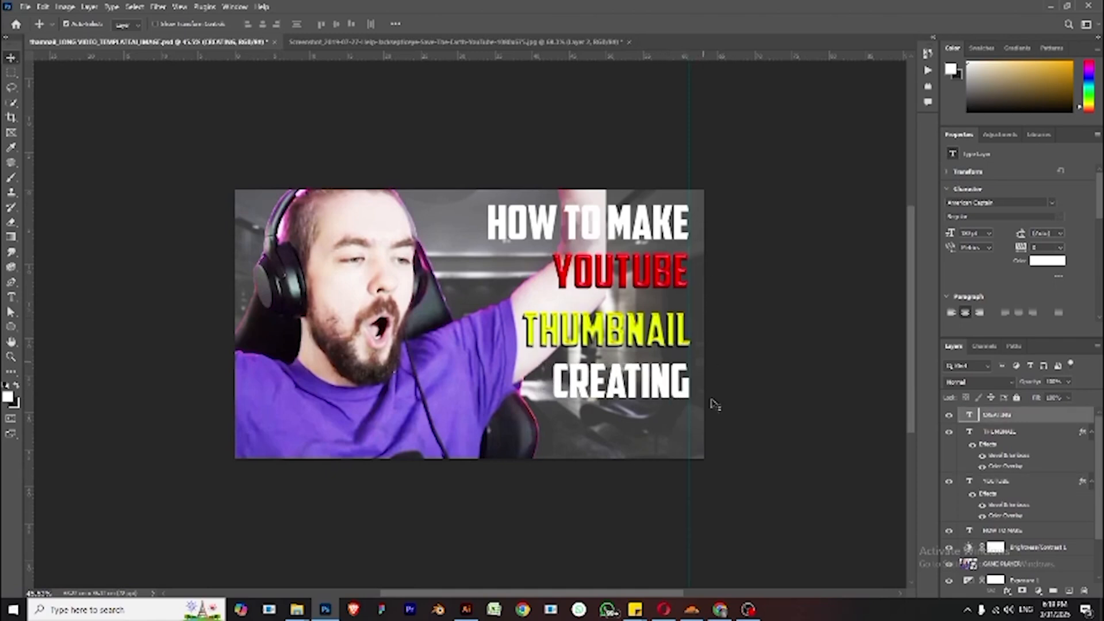
- Move the guide off the image and select the YOUTUBE line
{"action": "left_click_drag", "start_coordinate": [689, 461], "coordinate": [771, 458]}
{"action": "left_click", "coordinate": [683, 289]}
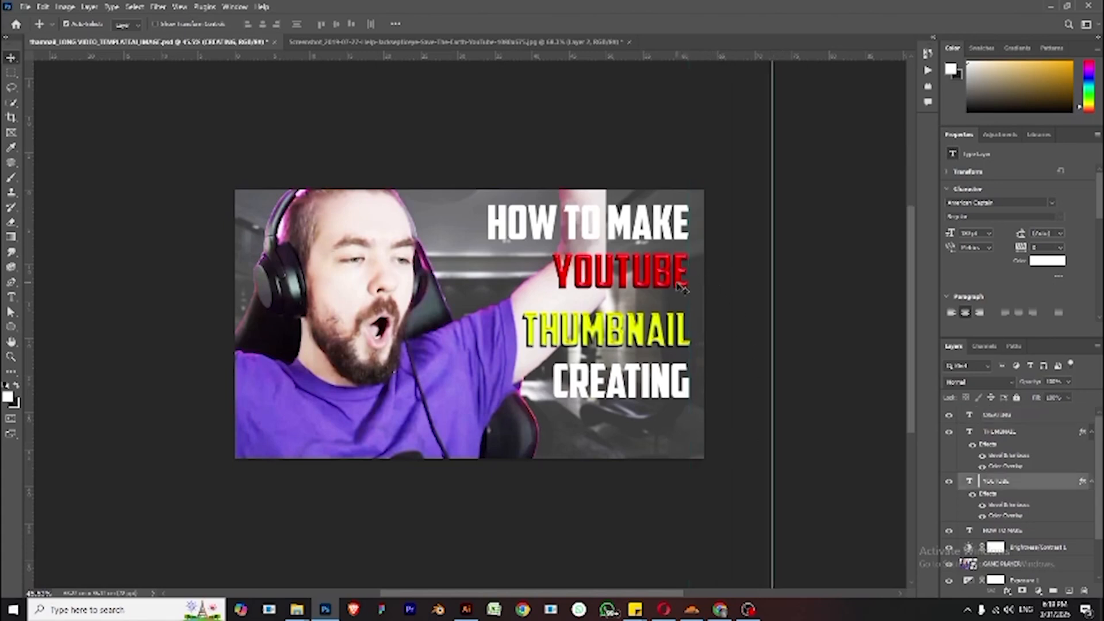
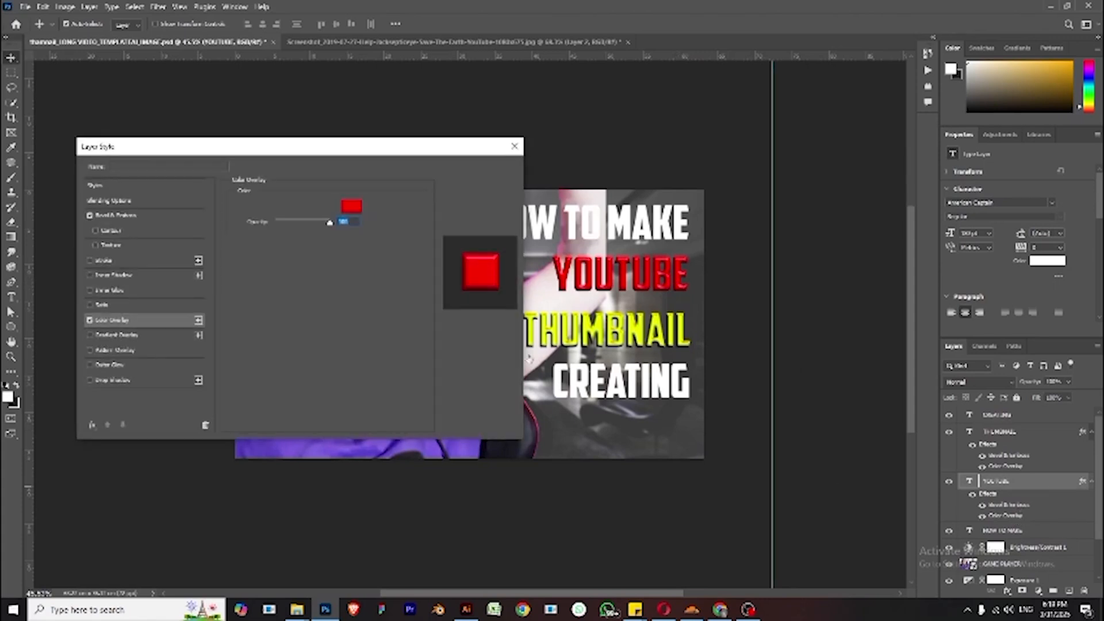
- Change the YOUTUBE line's colour overlay to bright yellow at 100% opacity
{"action": "left_click_drag", "start_coordinate": [331, 224], "coordinate": [323, 228]}
{"action": "left_click", "coordinate": [348, 214]}
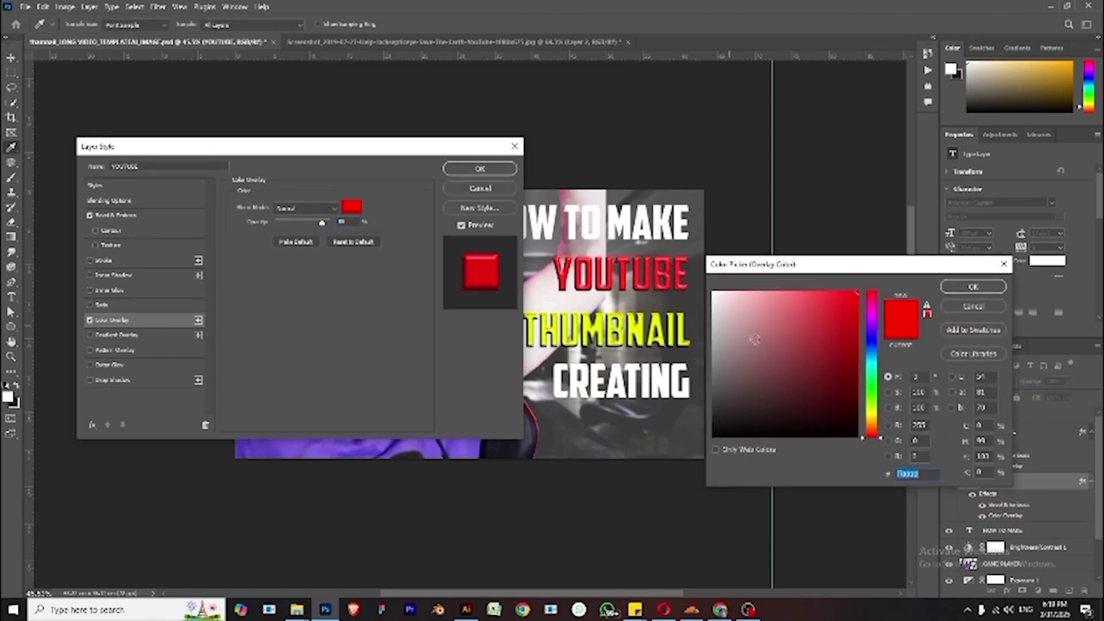
{"action": "left_click", "coordinate": [783, 294]}
{"action": "left_click_drag", "start_coordinate": [783, 295], "coordinate": [783, 297]}
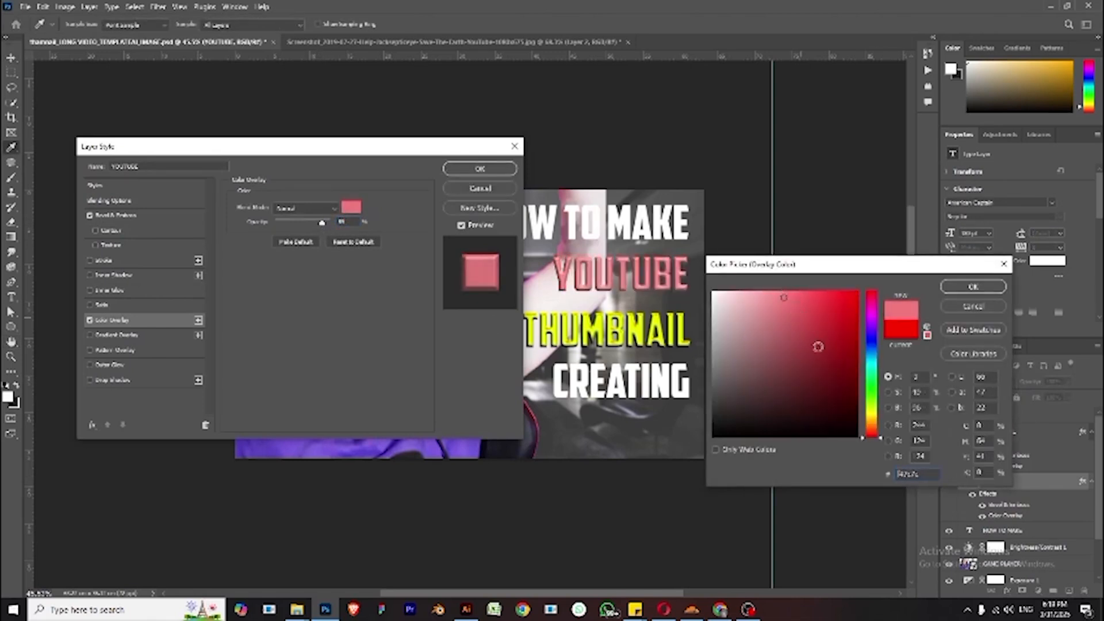
{"action": "left_click_drag", "start_coordinate": [874, 390], "coordinate": [873, 410]}
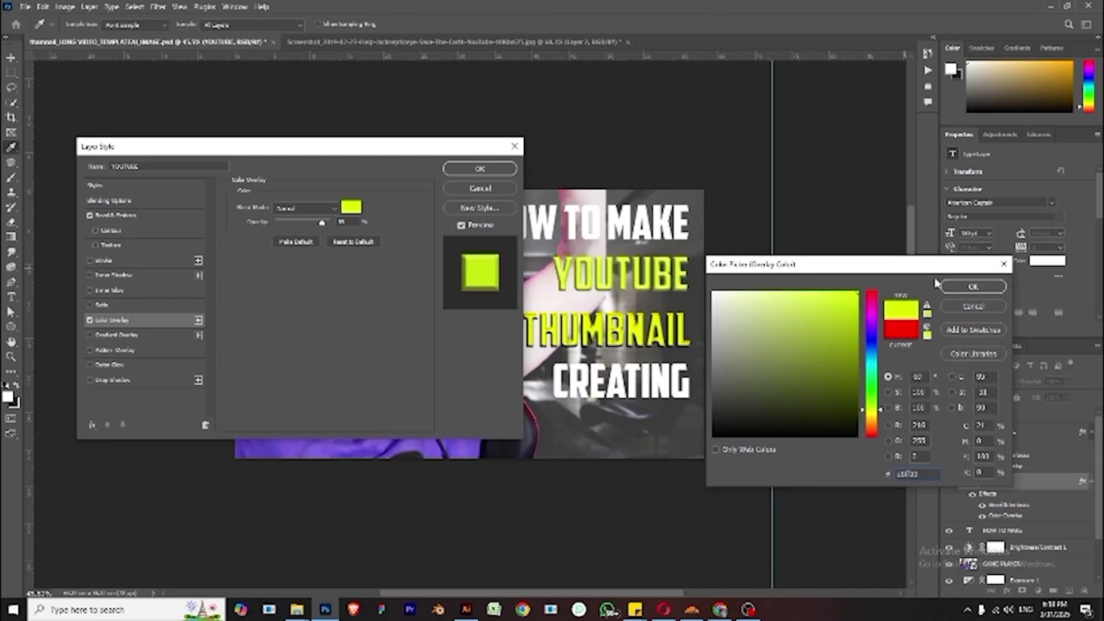
{"action": "left_click", "coordinate": [972, 287]}
{"action": "left_click_drag", "start_coordinate": [321, 226], "coordinate": [366, 226]}
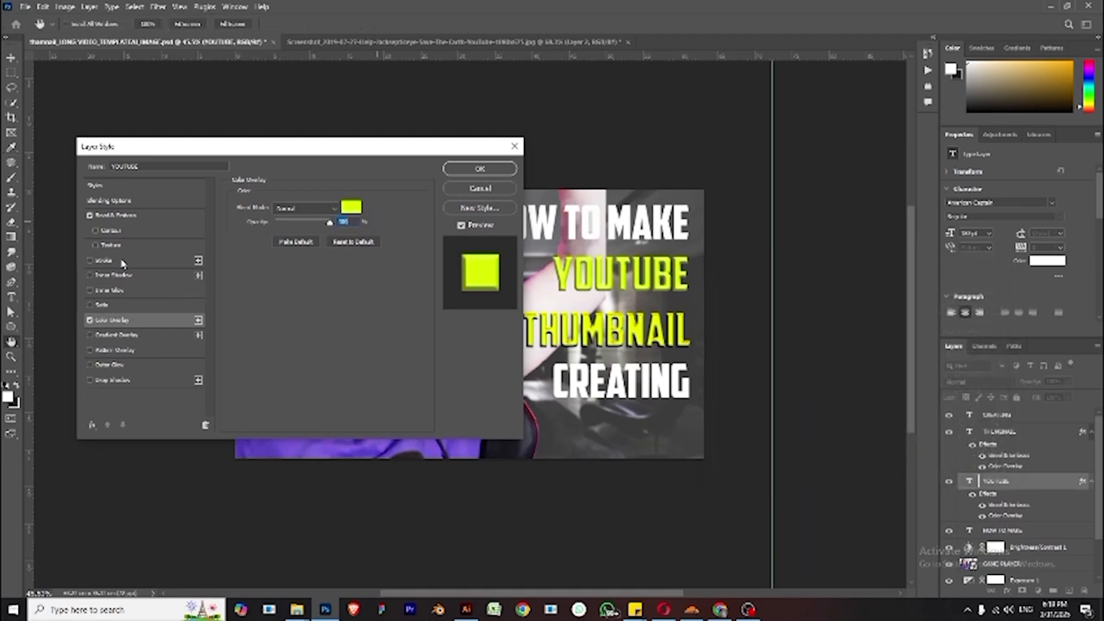
- Choose a gloss contour for the YOUTUBE text's Bevel & Emboss effect
{"action": "left_click", "coordinate": [134, 217]}
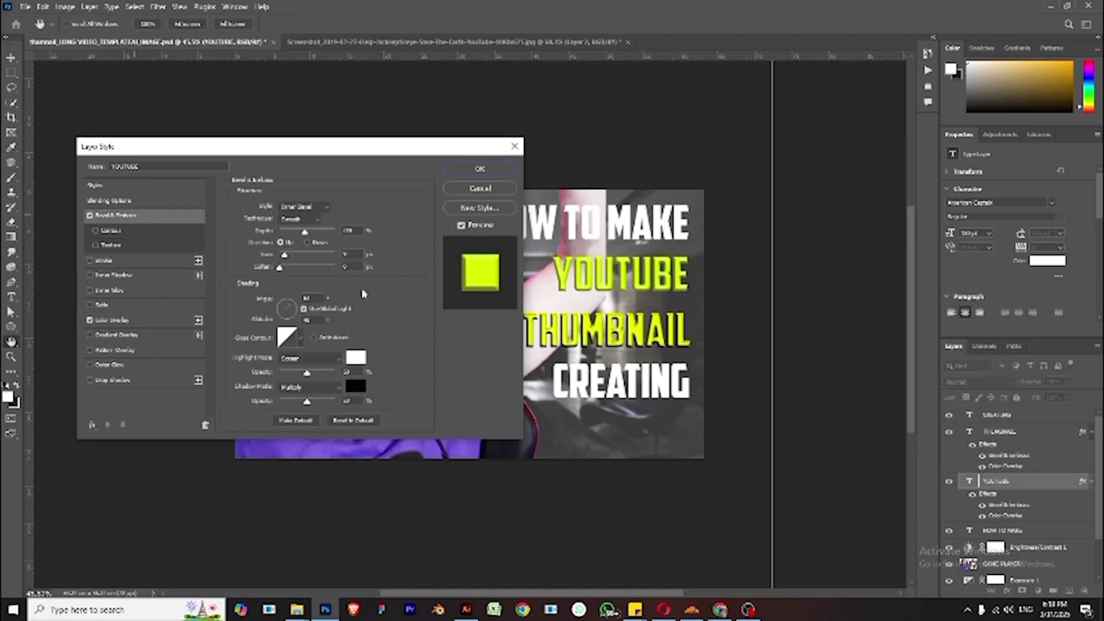
{"action": "left_click", "coordinate": [301, 338]}
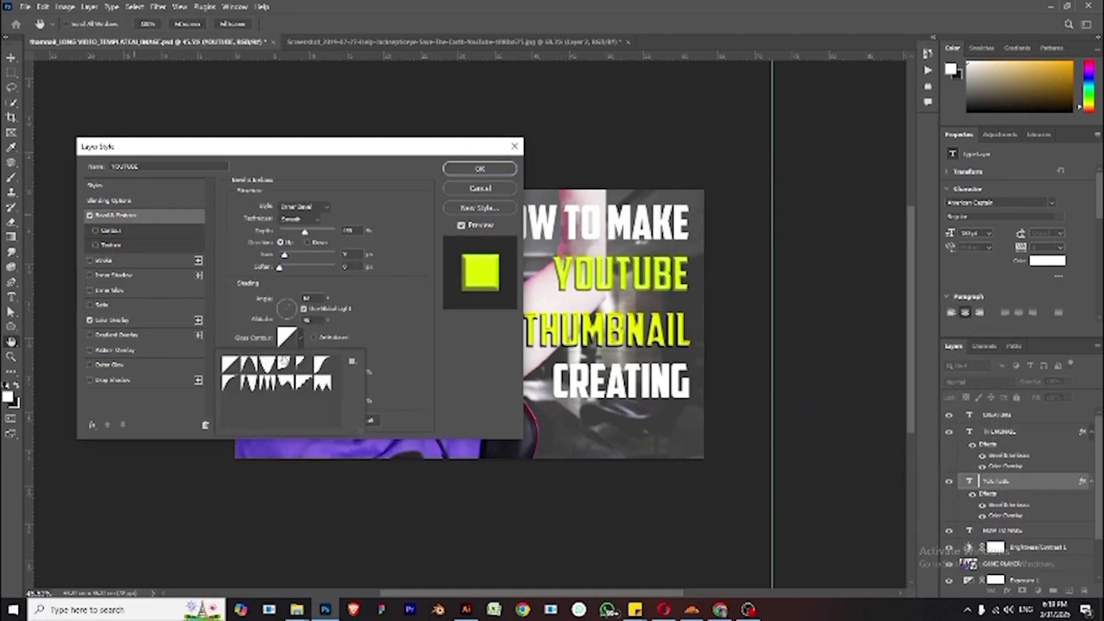
{"action": "left_click", "coordinate": [268, 366]}
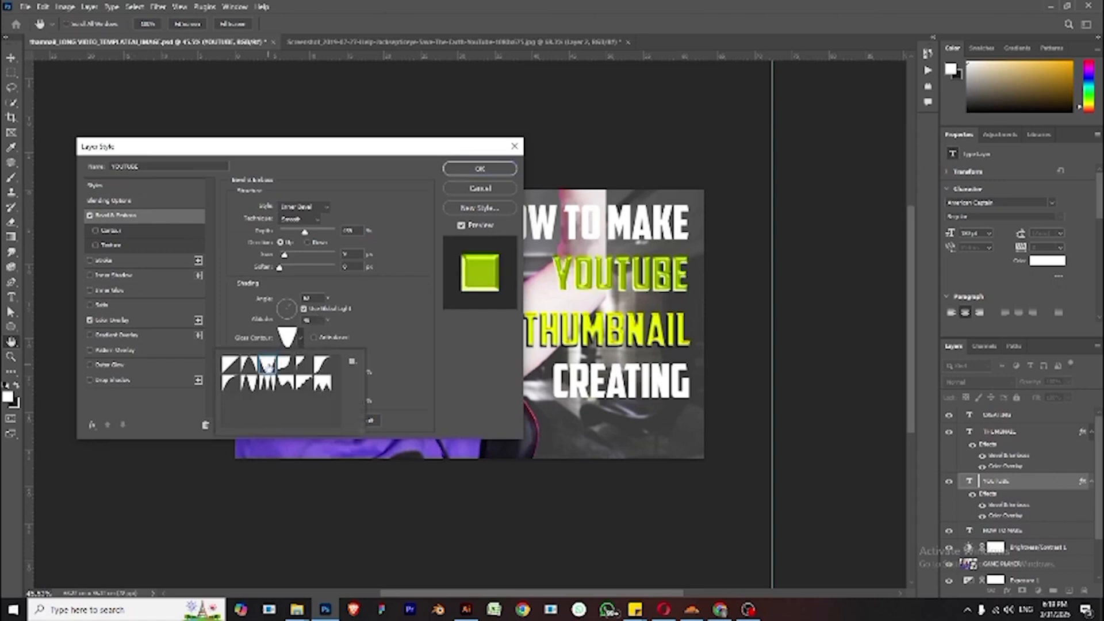
{"action": "left_click", "coordinate": [231, 367]}
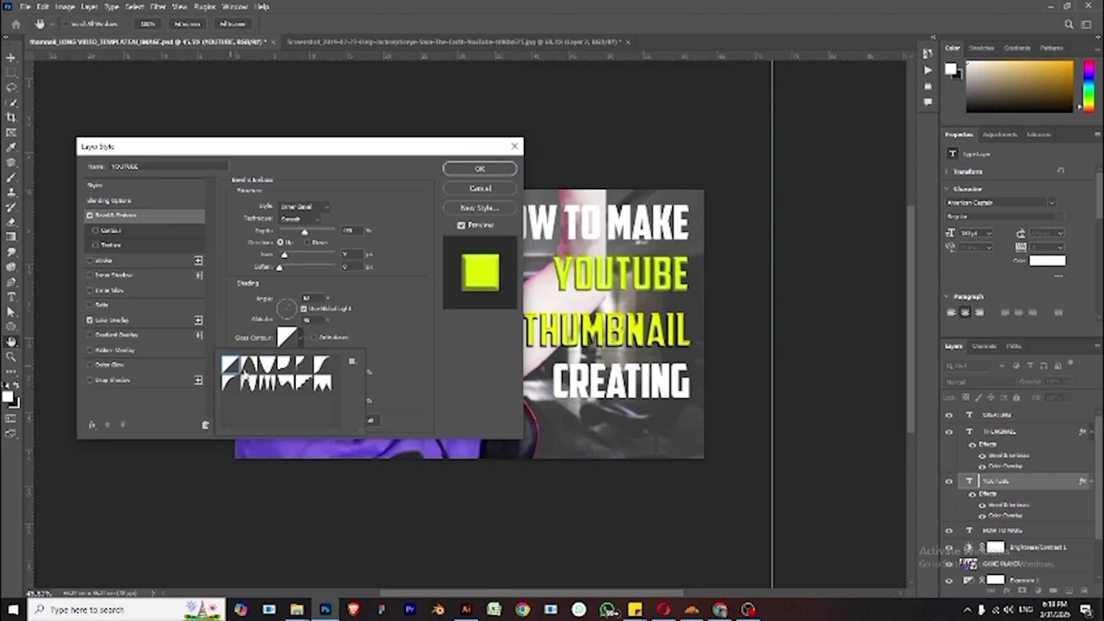
{"action": "left_click", "coordinate": [248, 382]}
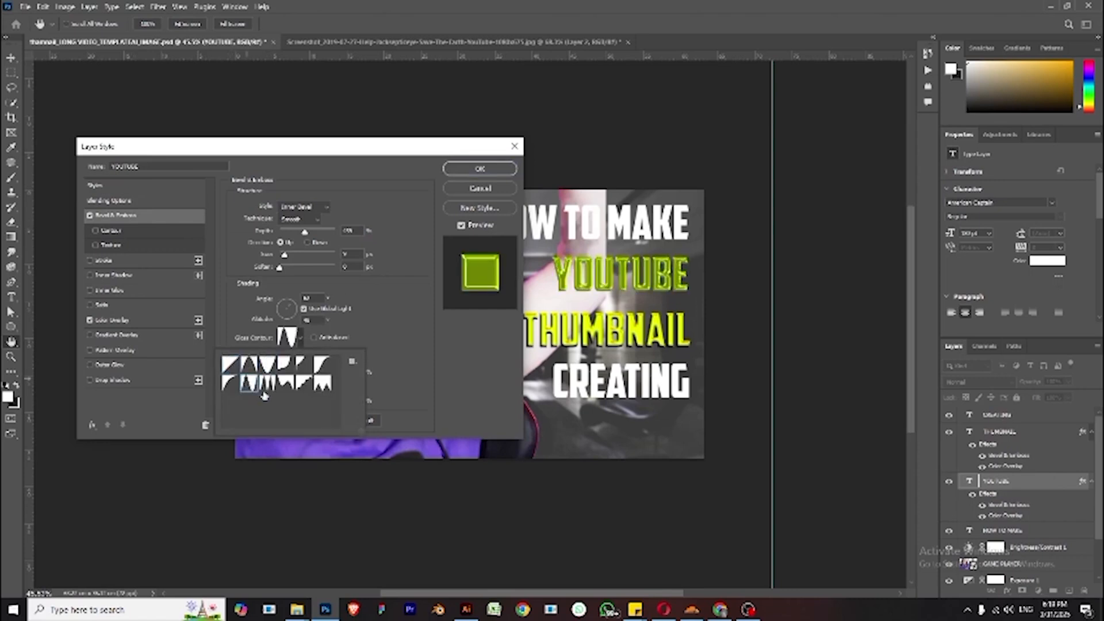
{"action": "left_click", "coordinate": [266, 388]}
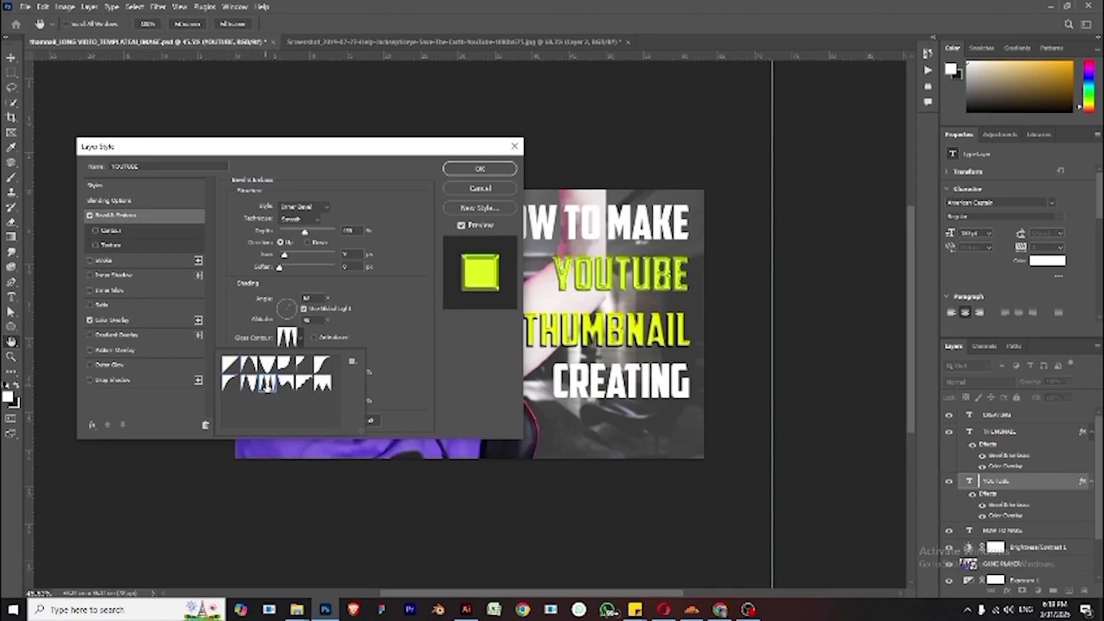
{"action": "left_click", "coordinate": [286, 382]}
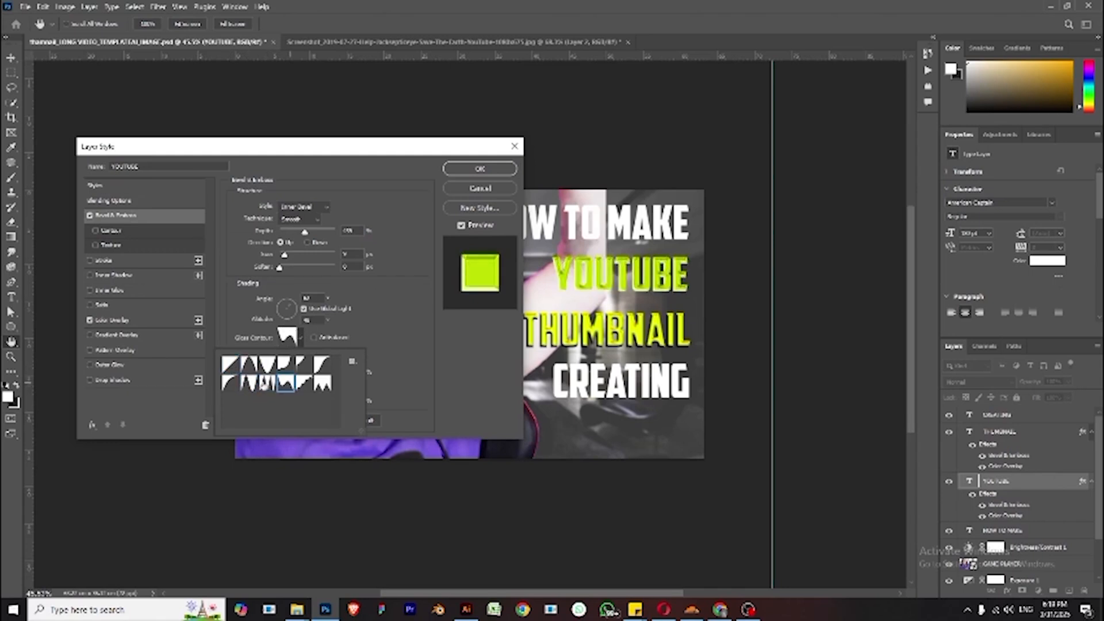
{"action": "left_click", "coordinate": [266, 384]}
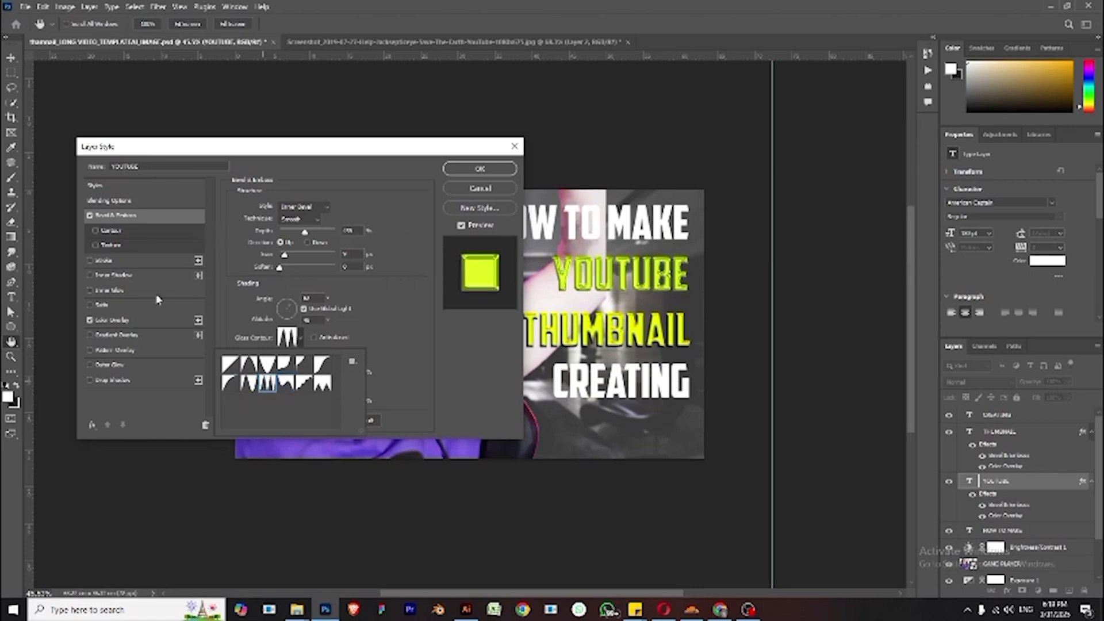
- Switch the YOUTUBE colour overlay to orange
{"action": "left_click", "coordinate": [149, 320]}
{"action": "left_click", "coordinate": [149, 320]}
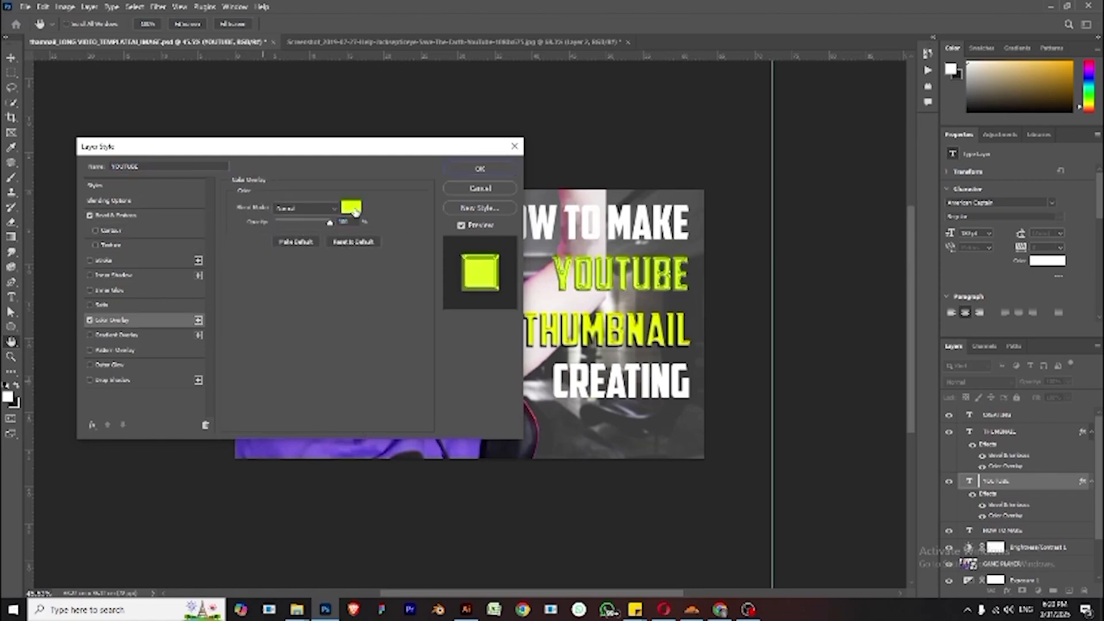
{"action": "left_click", "coordinate": [352, 207]}
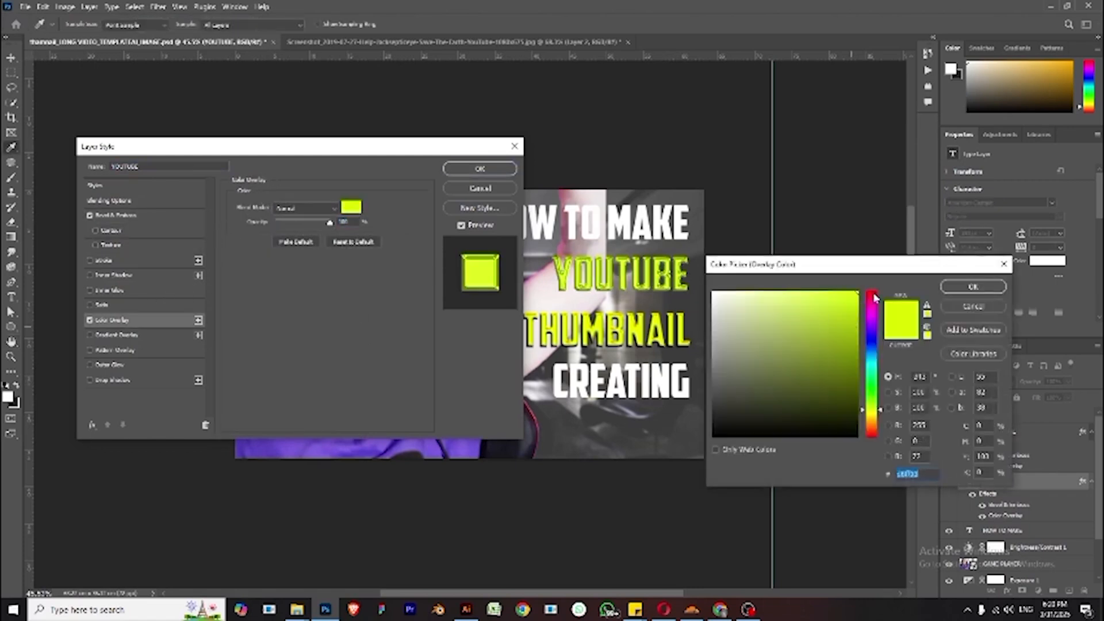
{"action": "left_click", "coordinate": [873, 292]}
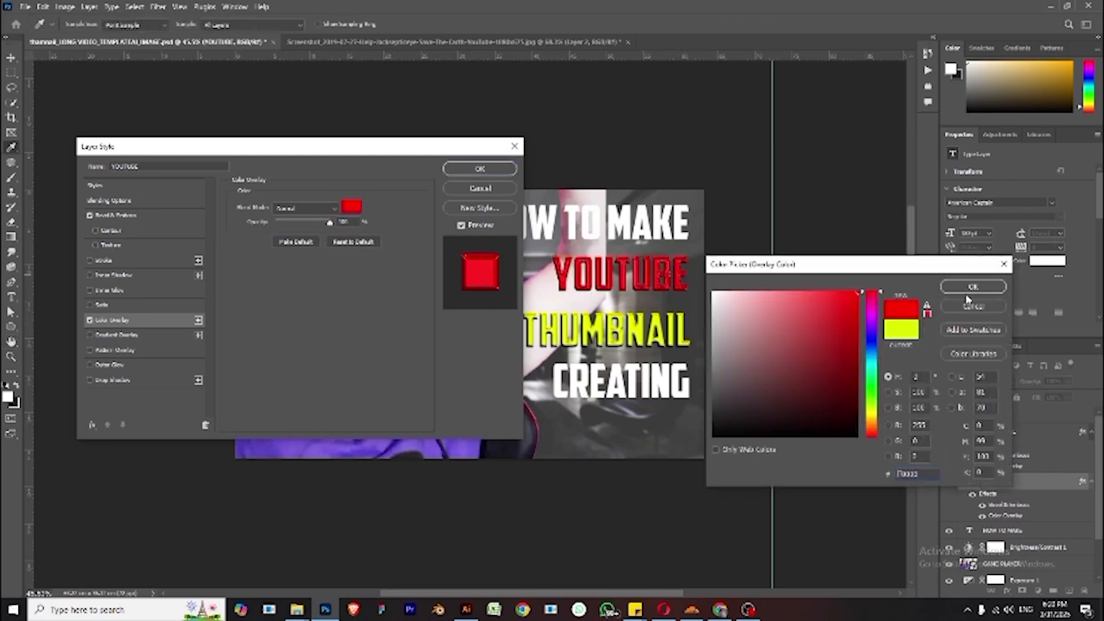
{"action": "left_click_drag", "start_coordinate": [873, 414], "coordinate": [877, 447]}
{"action": "left_click_drag", "start_coordinate": [874, 428], "coordinate": [876, 426]}
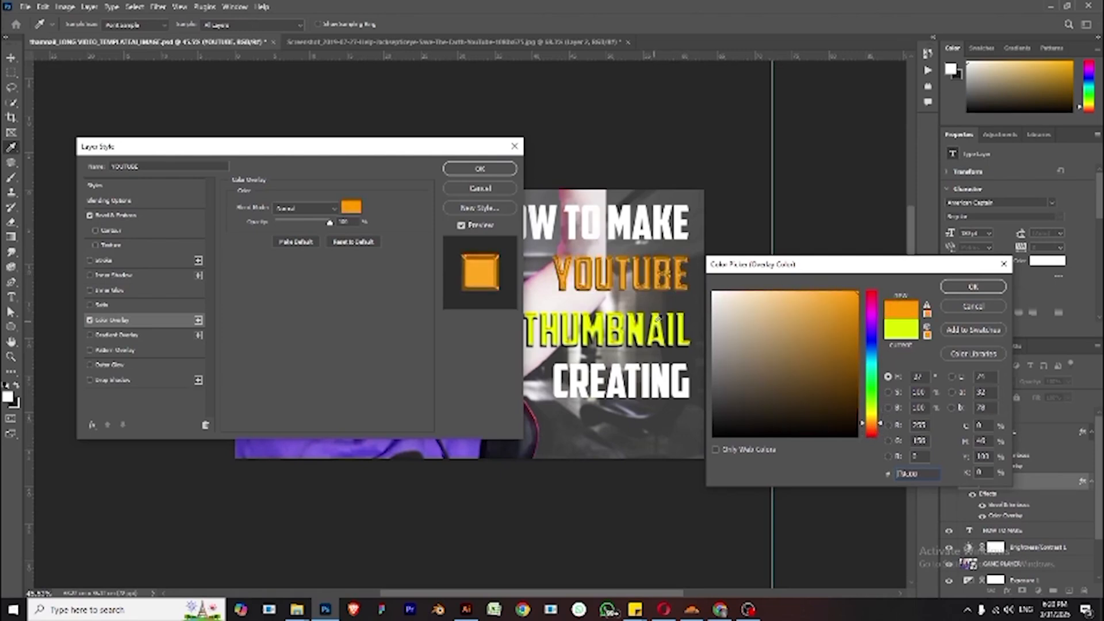
{"action": "left_click", "coordinate": [654, 322]}
{"action": "left_click", "coordinate": [953, 291]}
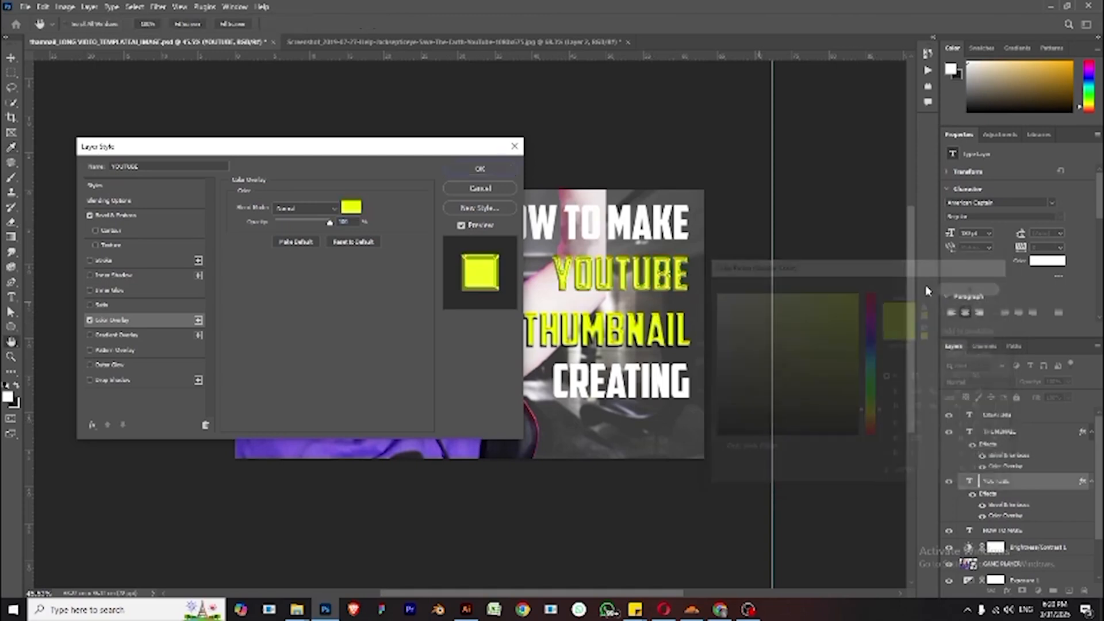
{"action": "left_click_drag", "start_coordinate": [448, 153], "coordinate": [386, 168]}
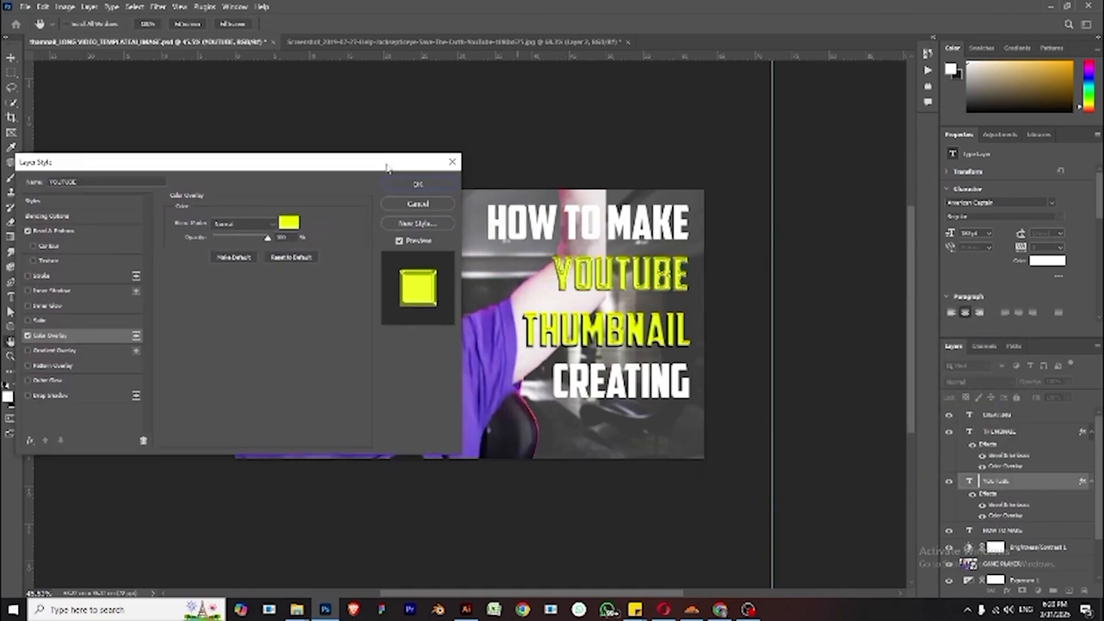
{"action": "left_click", "coordinate": [288, 222]}
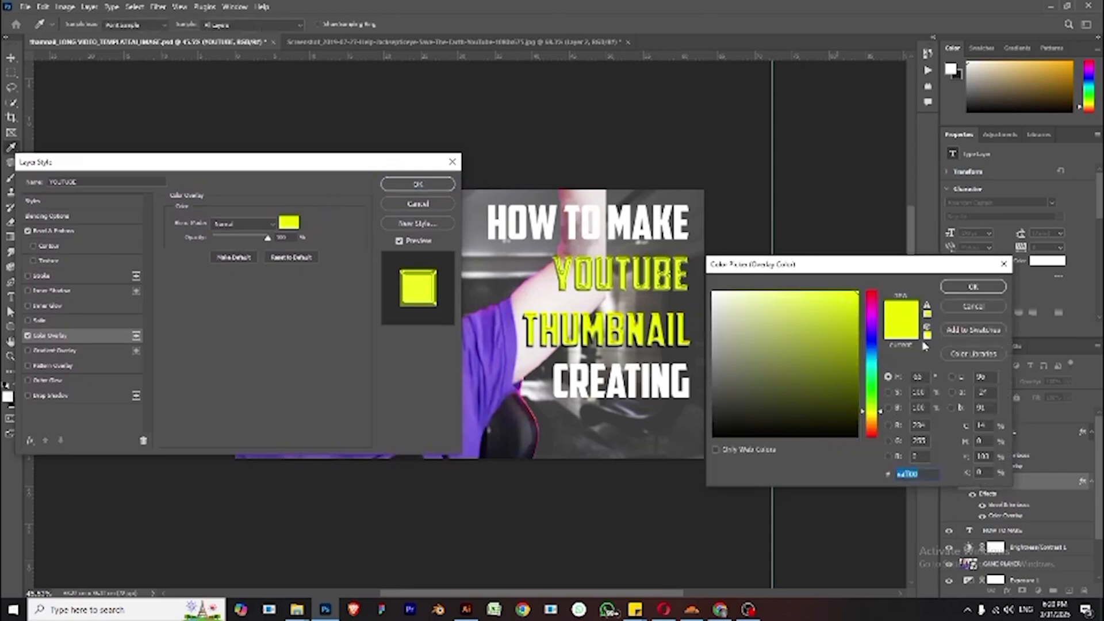
{"action": "left_click_drag", "start_coordinate": [879, 407], "coordinate": [875, 426]}
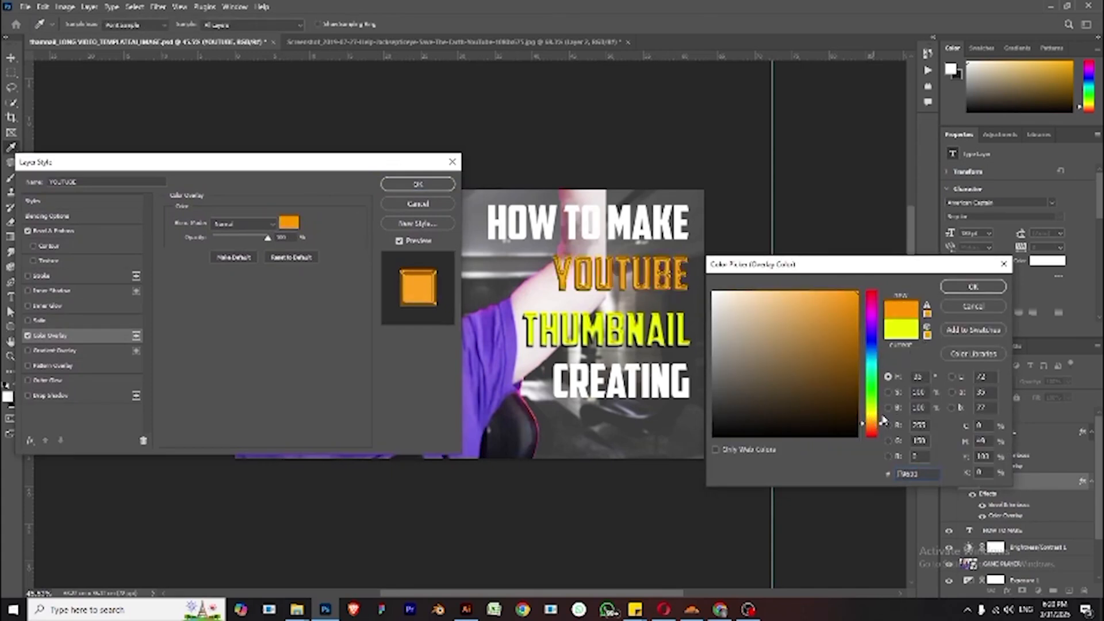
{"action": "left_click_drag", "start_coordinate": [882, 418], "coordinate": [869, 428]}
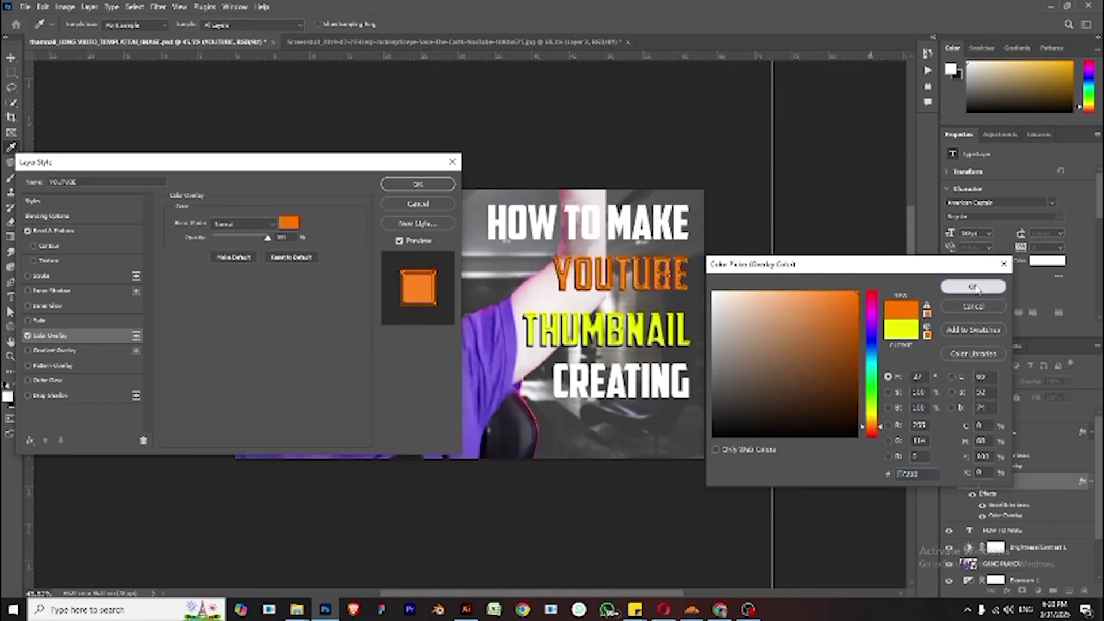
{"action": "left_click", "coordinate": [973, 286]}
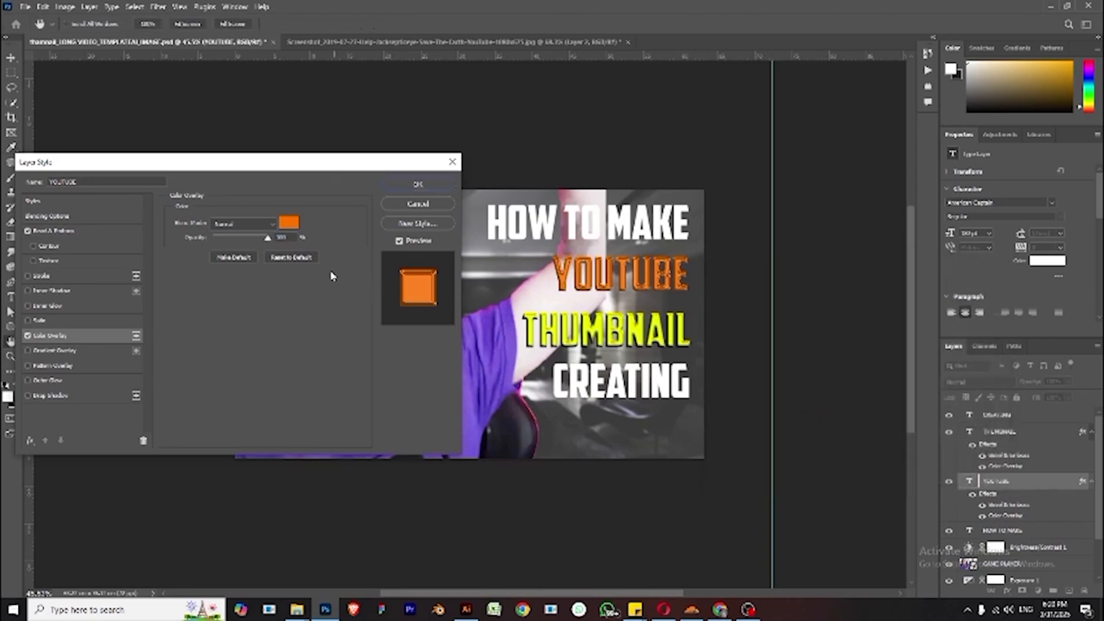
- Preview a range of blend modes for the orange colour overlay
{"action": "mouse_move", "coordinate": [306, 165]}
{"action": "left_mouse_down"}
{"action": "mouse_move", "coordinate": [382, 165]}
{"action": "mouse_move", "coordinate": [296, 166]}
{"action": "left_mouse_up"}
{"action": "left_click", "coordinate": [245, 225]}
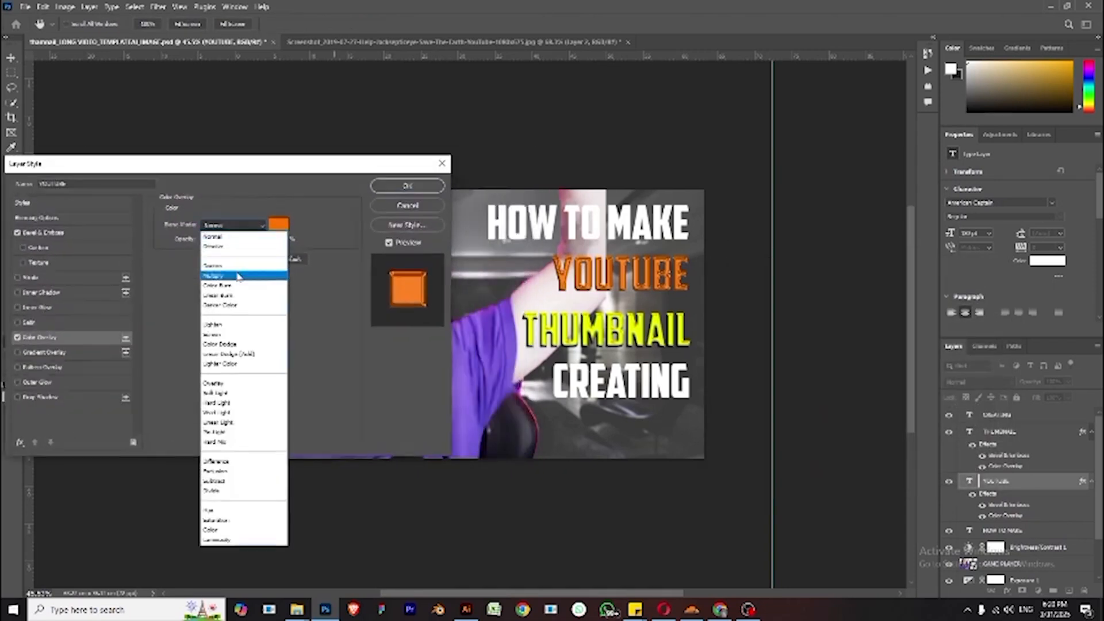
{"action": "left_click", "coordinate": [239, 276]}
{"action": "key", "text": "Down"}
{"action": "key", "text": "Down"}
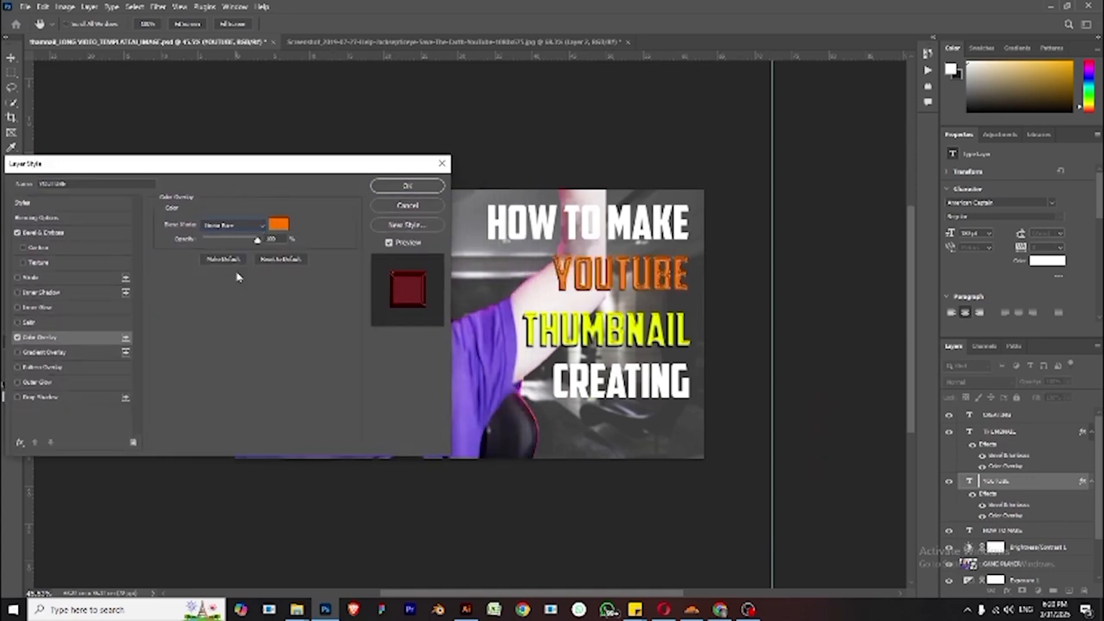
{"action": "key", "text": "Down"}
{"action": "key", "text": "Down"}
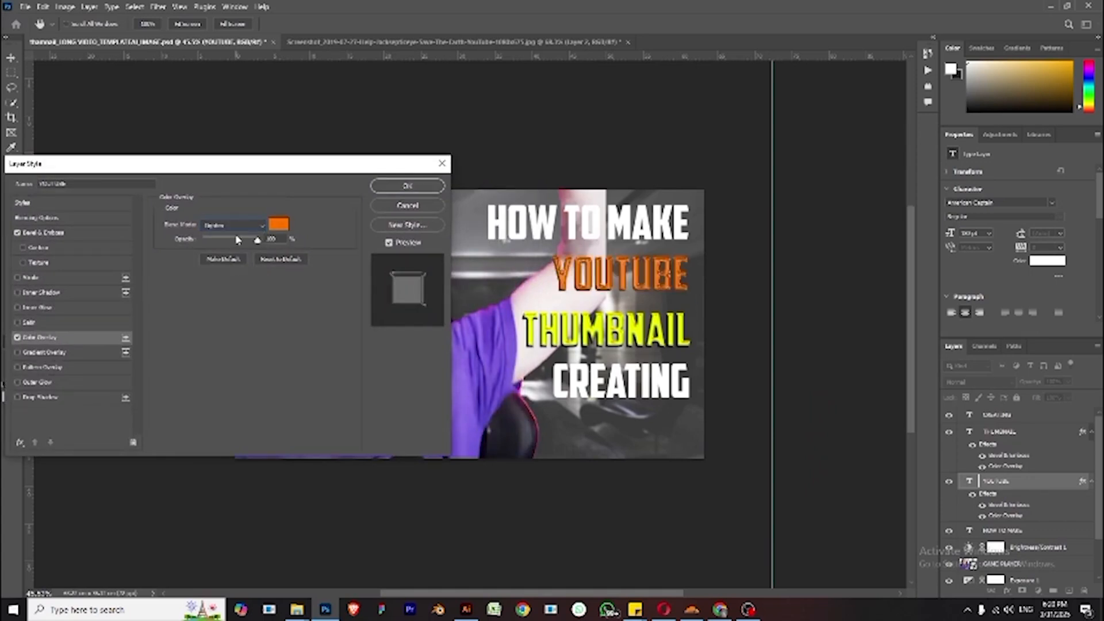
{"action": "key", "text": "Down"}
{"action": "key", "text": "Down"}
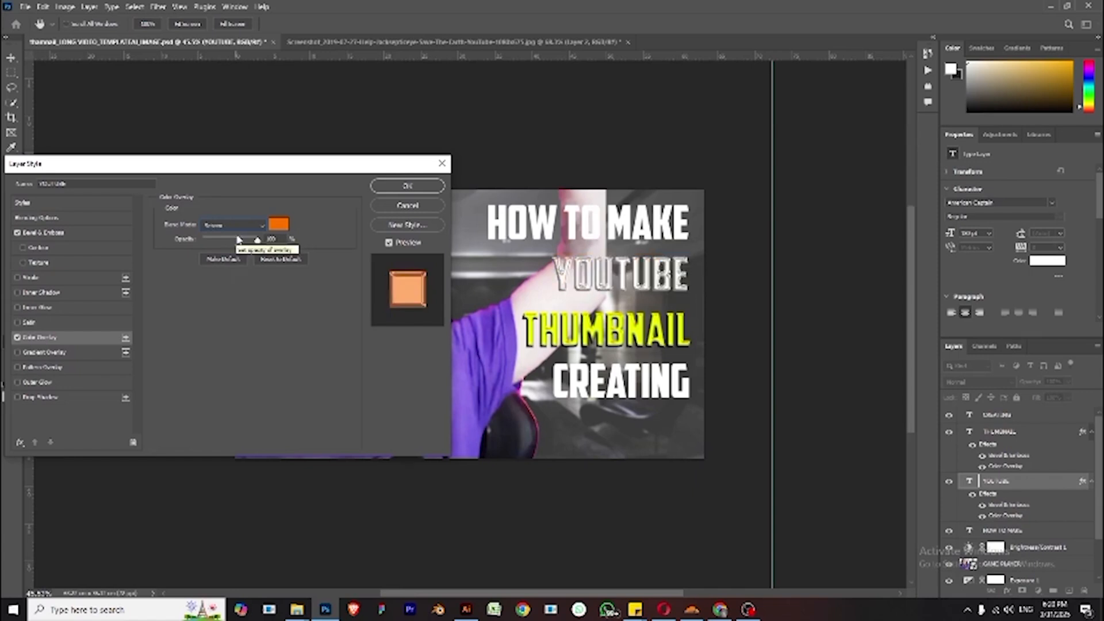
{"action": "key", "text": "Down"}
{"action": "key", "text": "Down"}
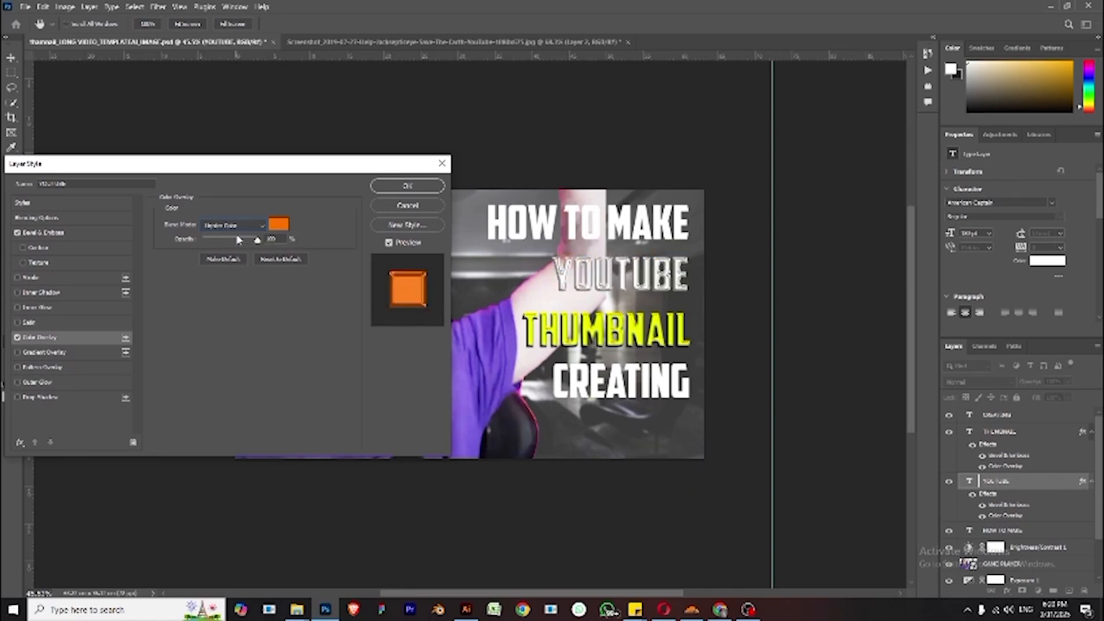
{"action": "key", "text": "Down"}
{"action": "key", "text": "Down"}
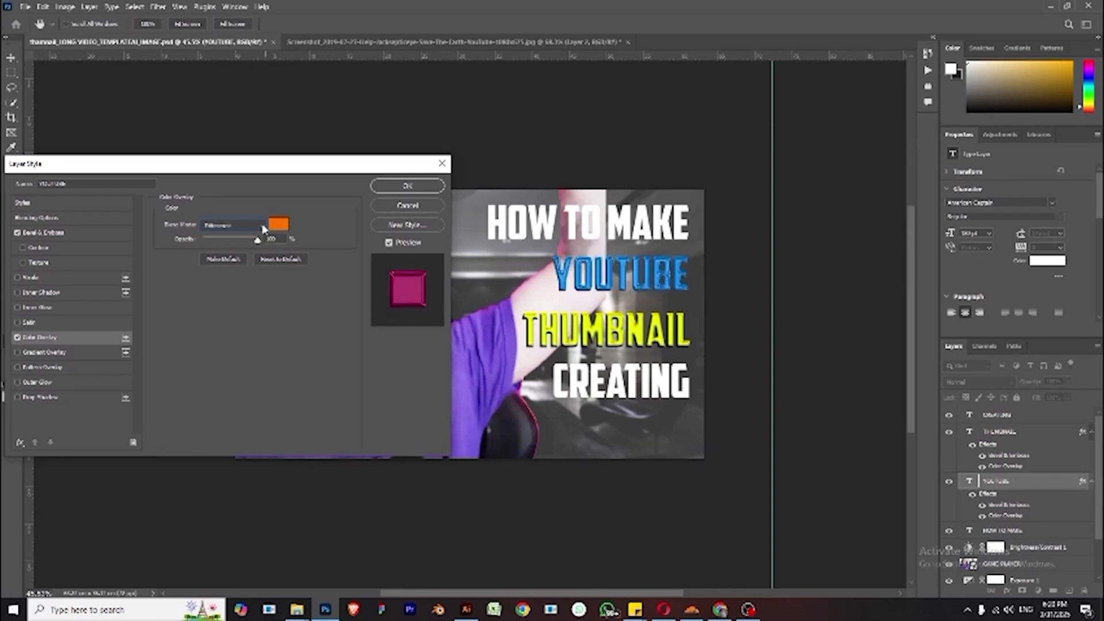
{"action": "left_click_drag", "start_coordinate": [324, 166], "coordinate": [277, 131]}
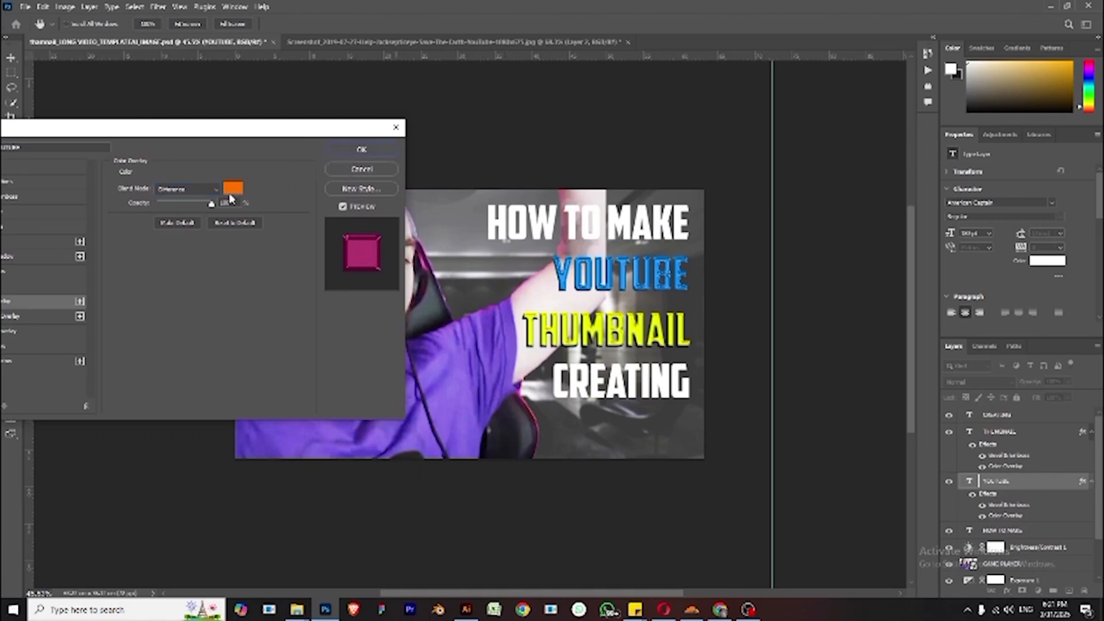
{"action": "left_click", "coordinate": [185, 189]}
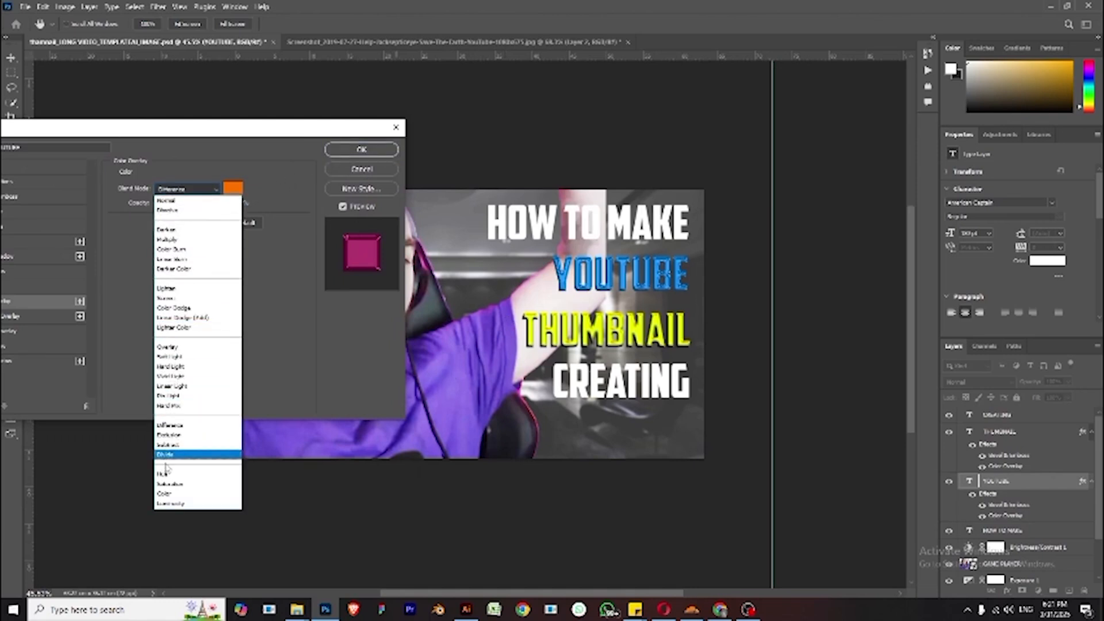
{"action": "left_click", "coordinate": [181, 427]}
{"action": "key", "text": "Down"}
{"action": "key", "text": "Down"}
{"action": "key", "text": "Down"}
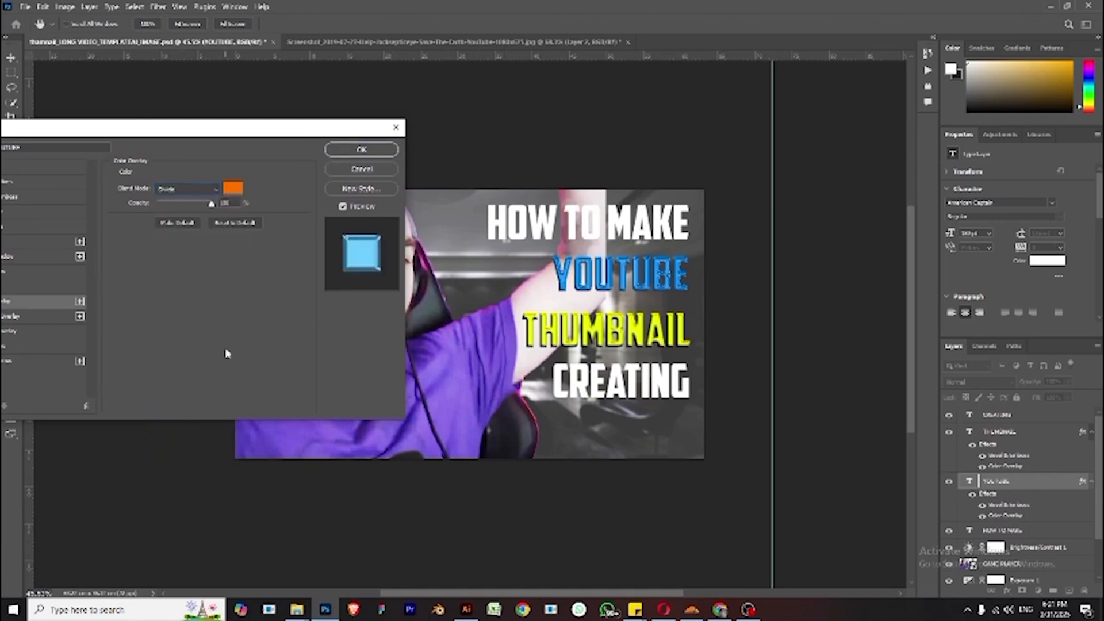
{"action": "key", "text": "Down"}
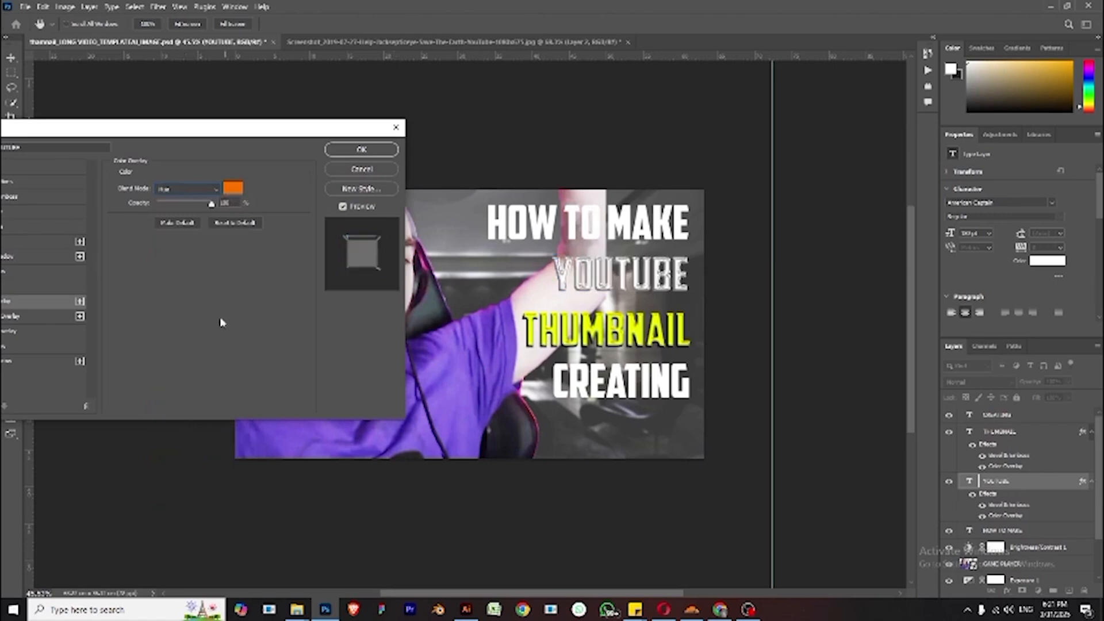
{"action": "key", "text": "Down"}
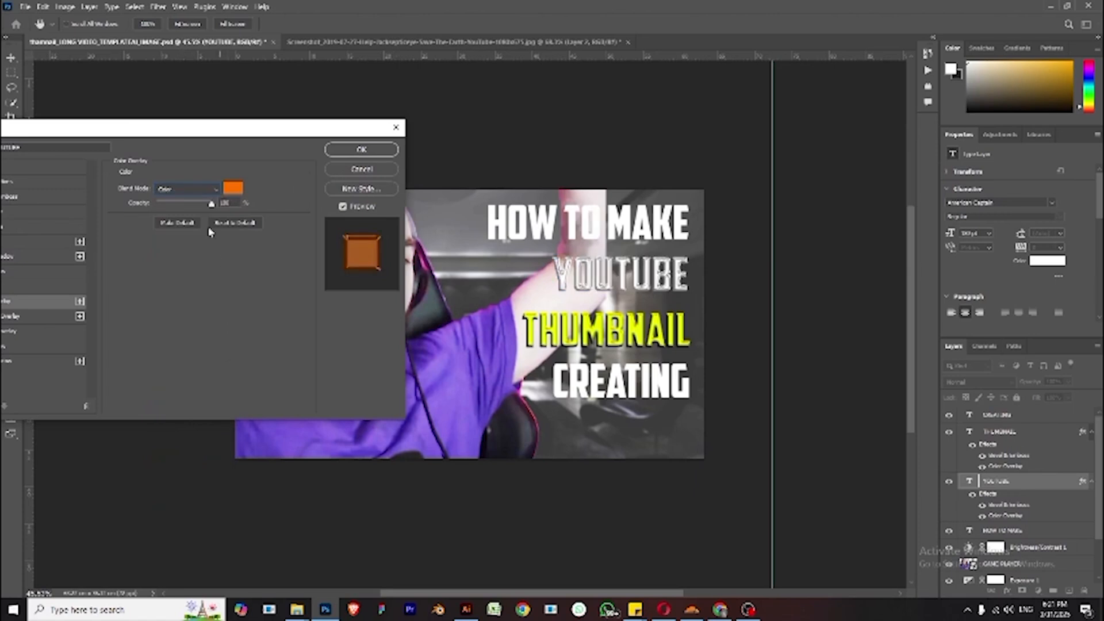
- Set the overlay blend mode back to Normal and apply the layer style
{"action": "left_click", "coordinate": [208, 191]}
{"action": "left_click", "coordinate": [197, 201]}
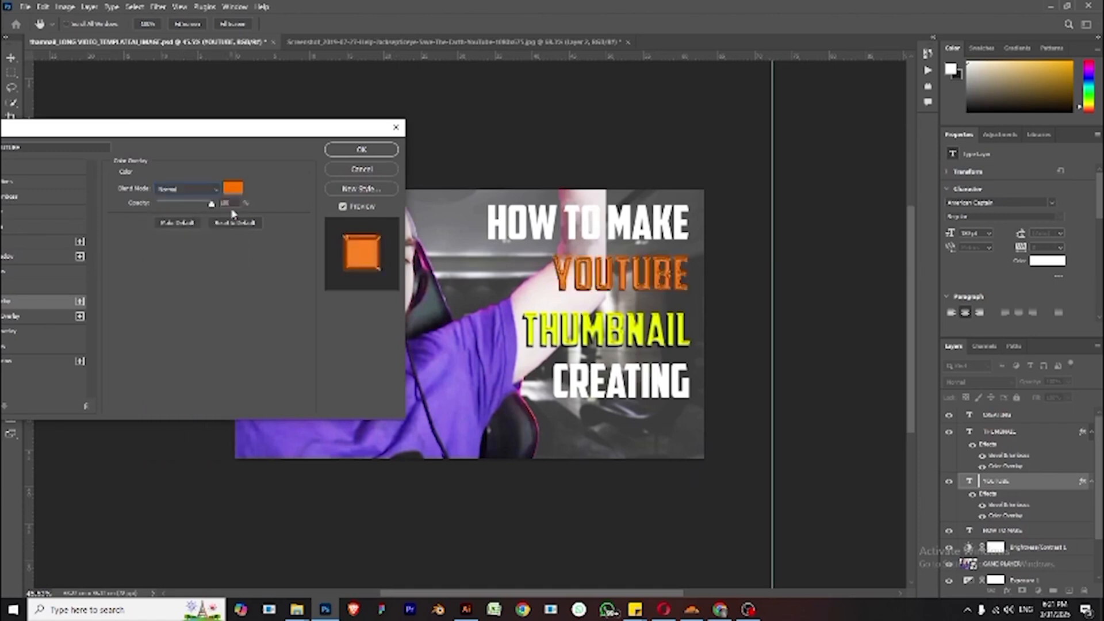
{"action": "left_click", "coordinate": [344, 150]}
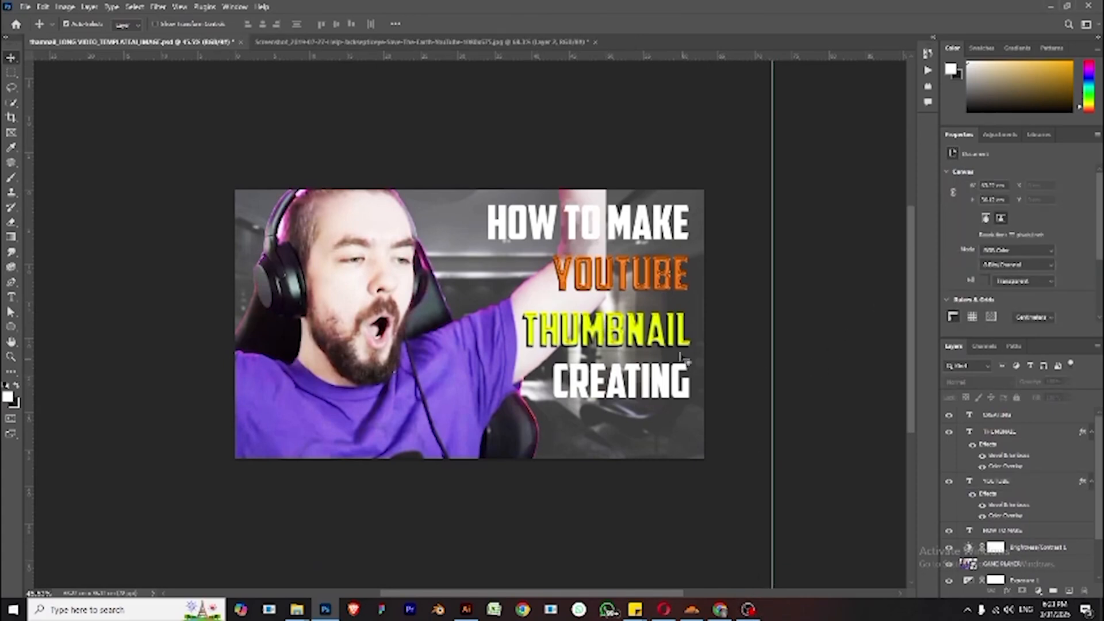
{"action": "left_click", "coordinate": [655, 287]}
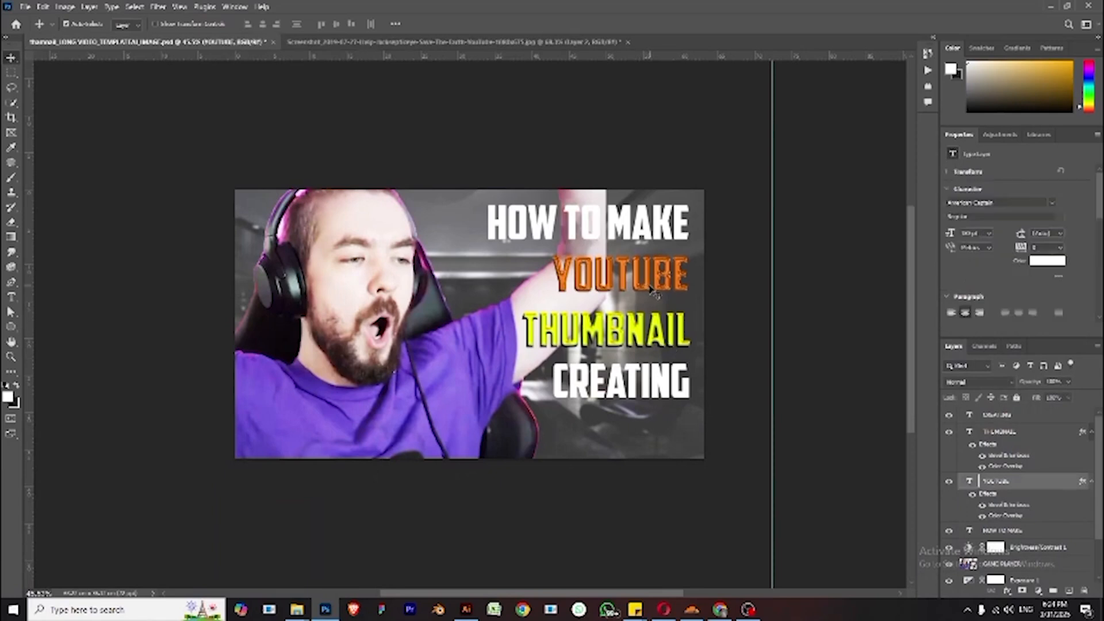
- Nudge the YOUTUBE text slightly to the left
{"action": "left_click_drag", "start_coordinate": [650, 286], "coordinate": [647, 286]}
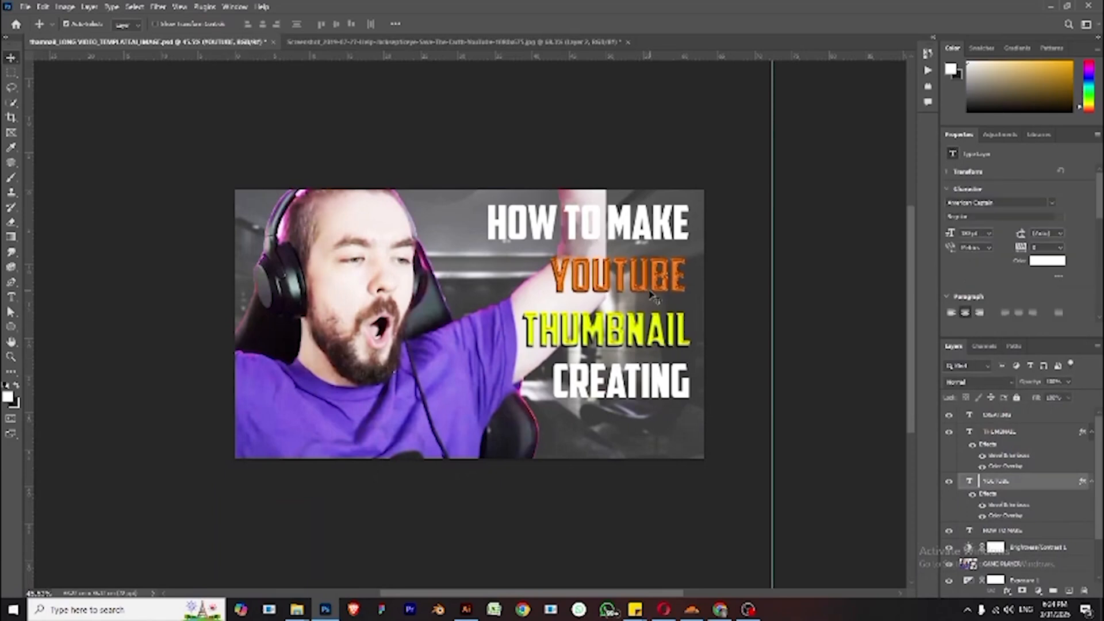
- Add a Bevel & Emboss effect to the HOW TO MAKE text layer and adjust its depth and size
{"action": "left_click", "coordinate": [661, 229]}
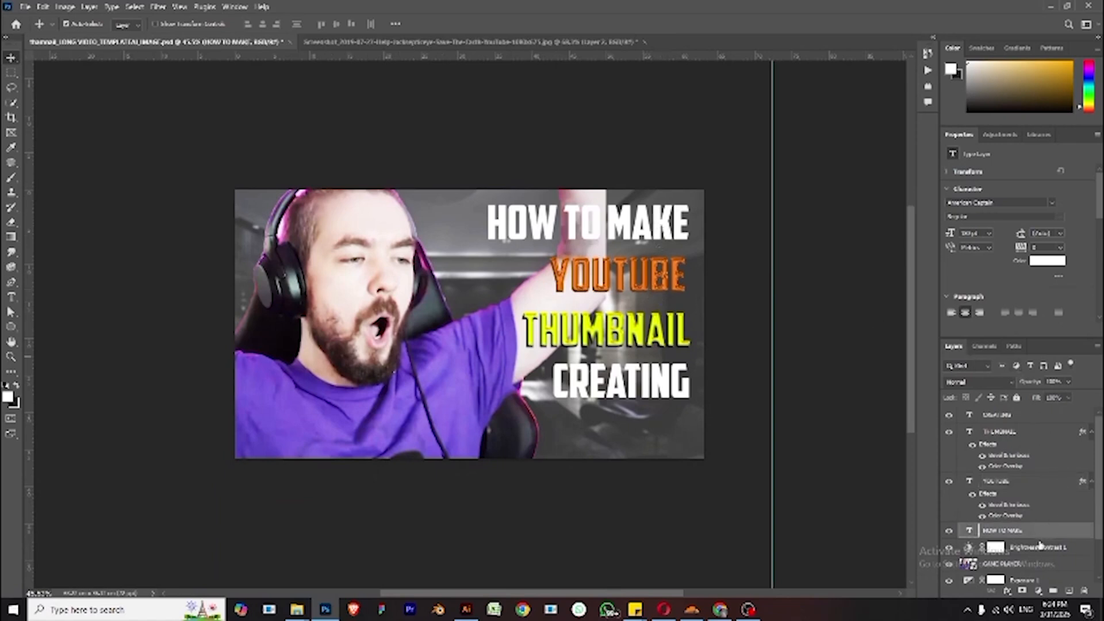
{"action": "scroll", "coordinate": [1052, 524], "scroll_direction": "down", "scroll_amount": 1}
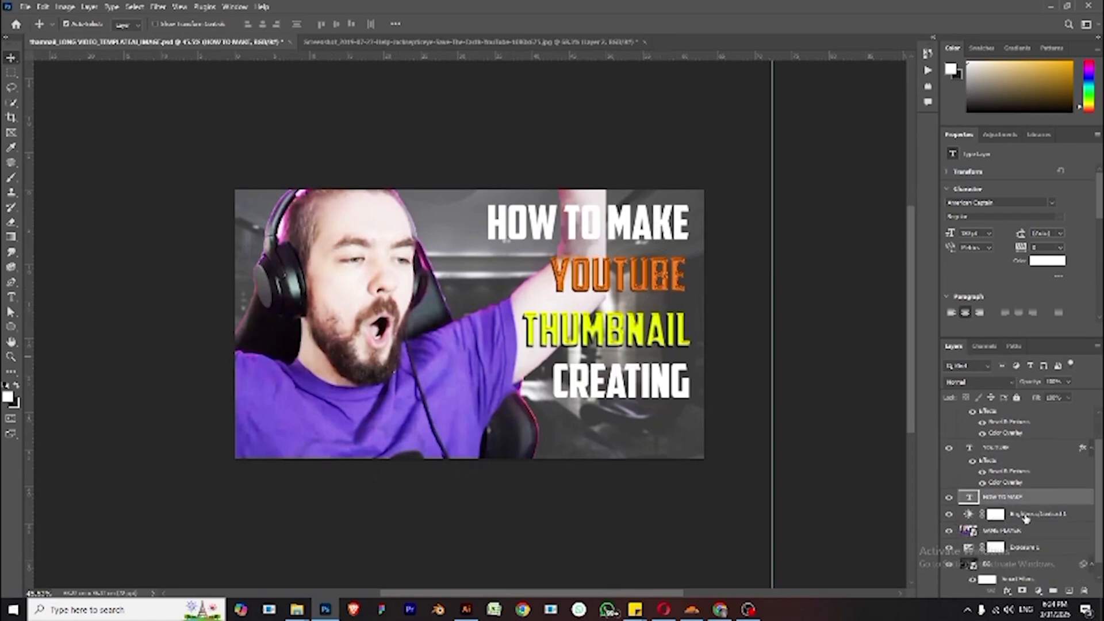
{"action": "left_click", "coordinate": [1008, 590]}
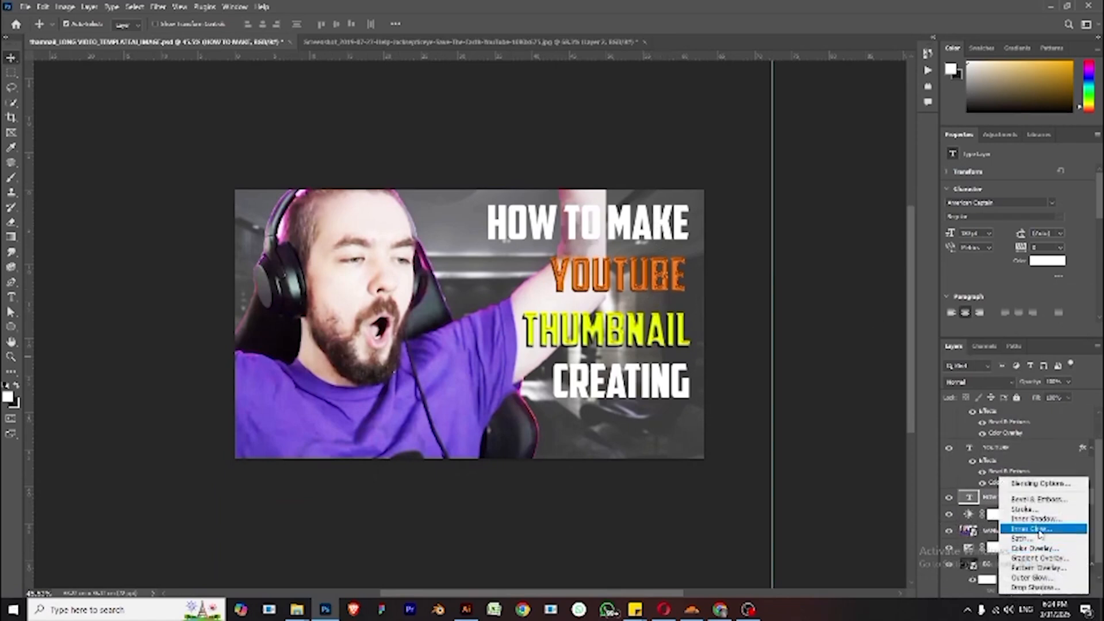
{"action": "left_click", "coordinate": [1043, 499]}
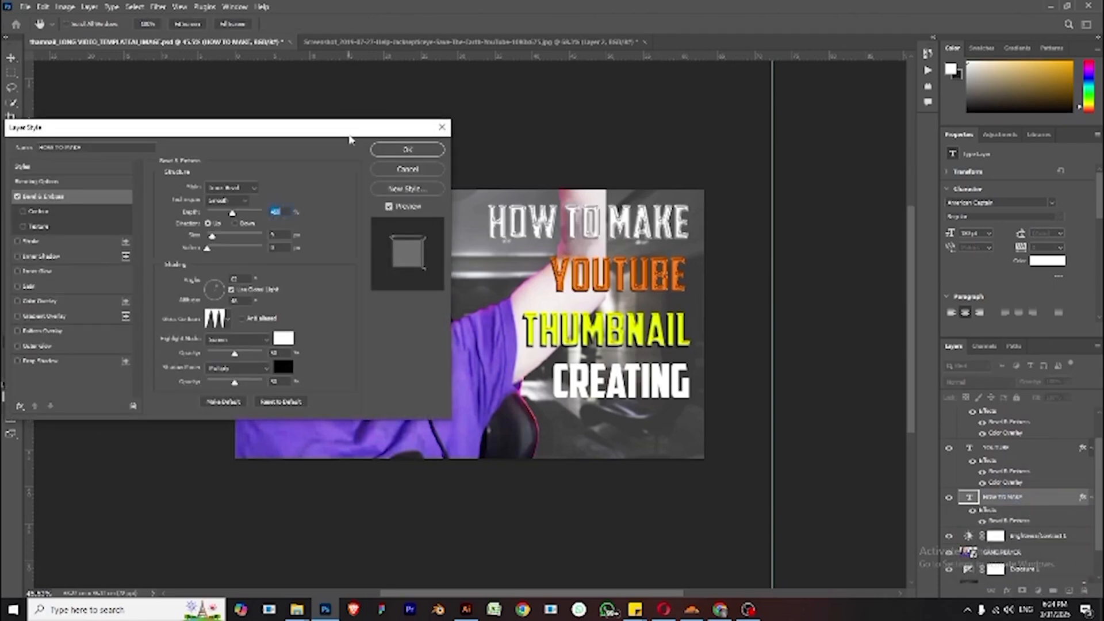
{"action": "left_click_drag", "start_coordinate": [349, 138], "coordinate": [1046, 239]}
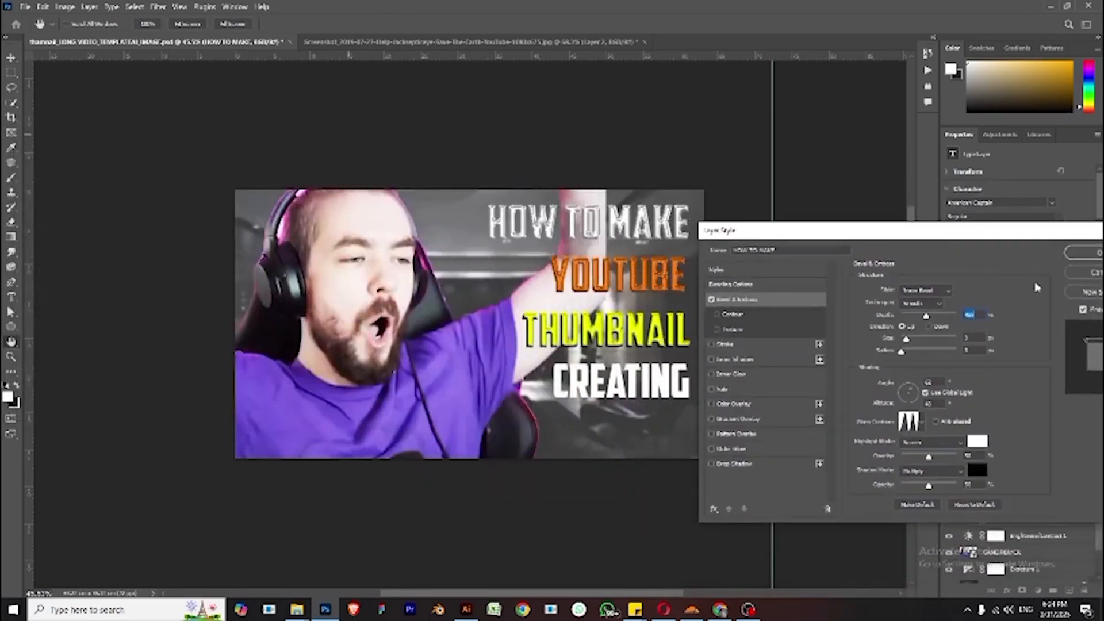
{"action": "left_click_drag", "start_coordinate": [926, 315], "coordinate": [920, 317]}
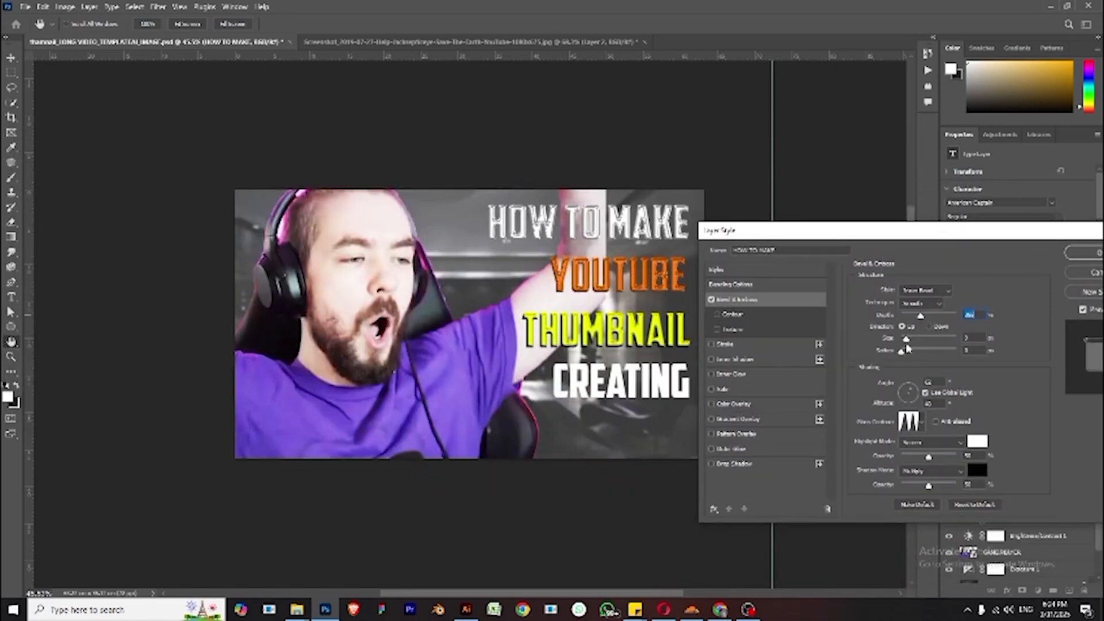
{"action": "left_click_drag", "start_coordinate": [907, 342], "coordinate": [903, 343]}
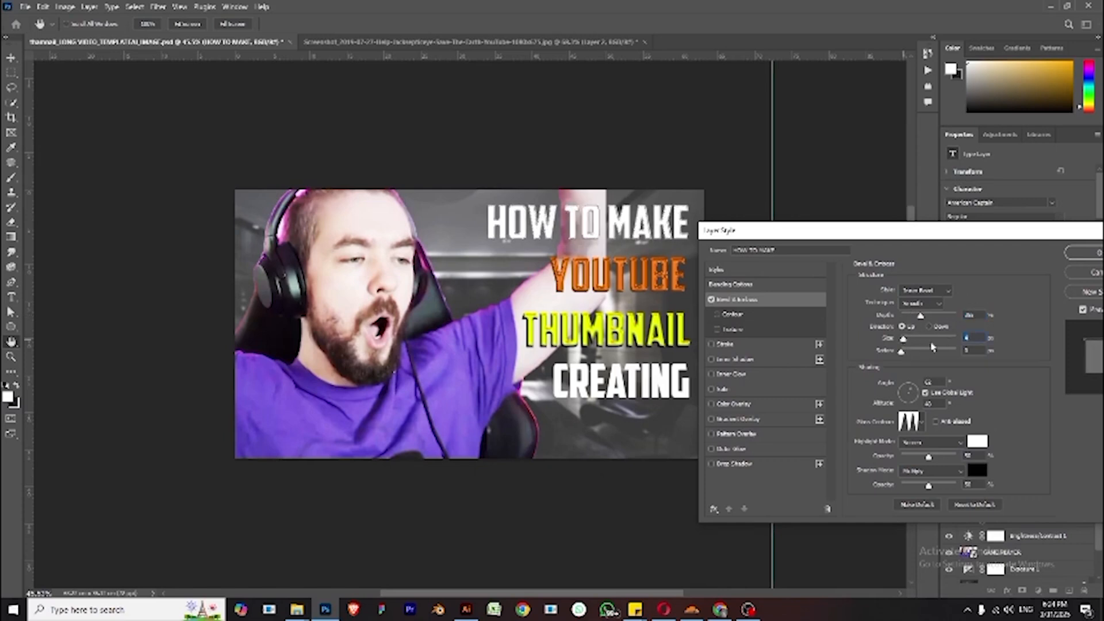
{"action": "type", "text": "6"}
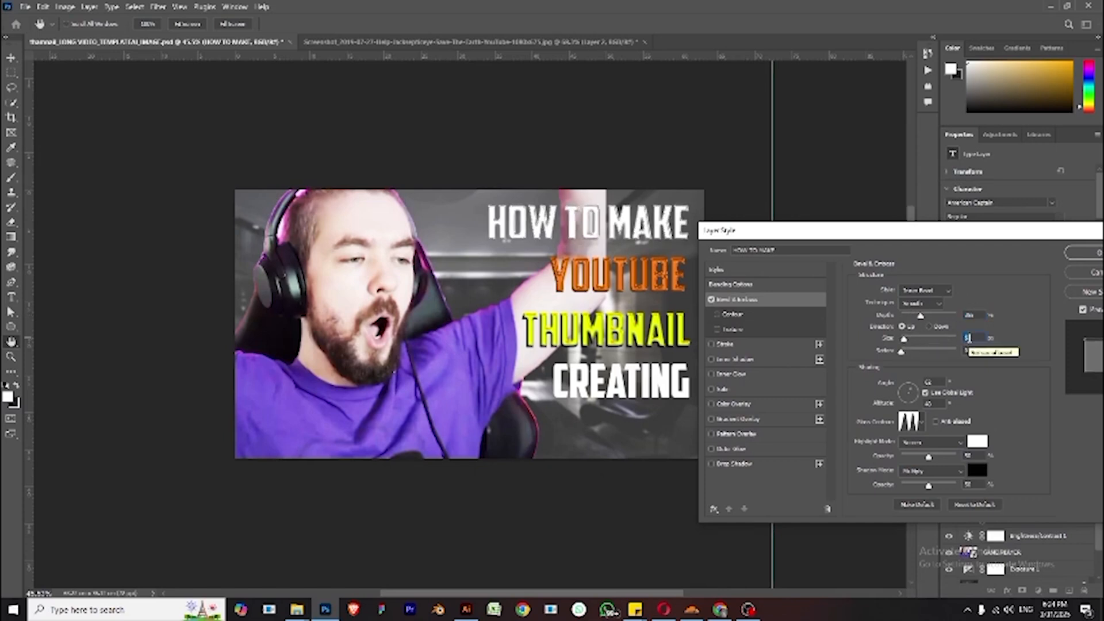
{"action": "key", "text": "Down"}
- Set the bevel's highlight colour to an orange-yellow
{"action": "left_click", "coordinate": [977, 441]}
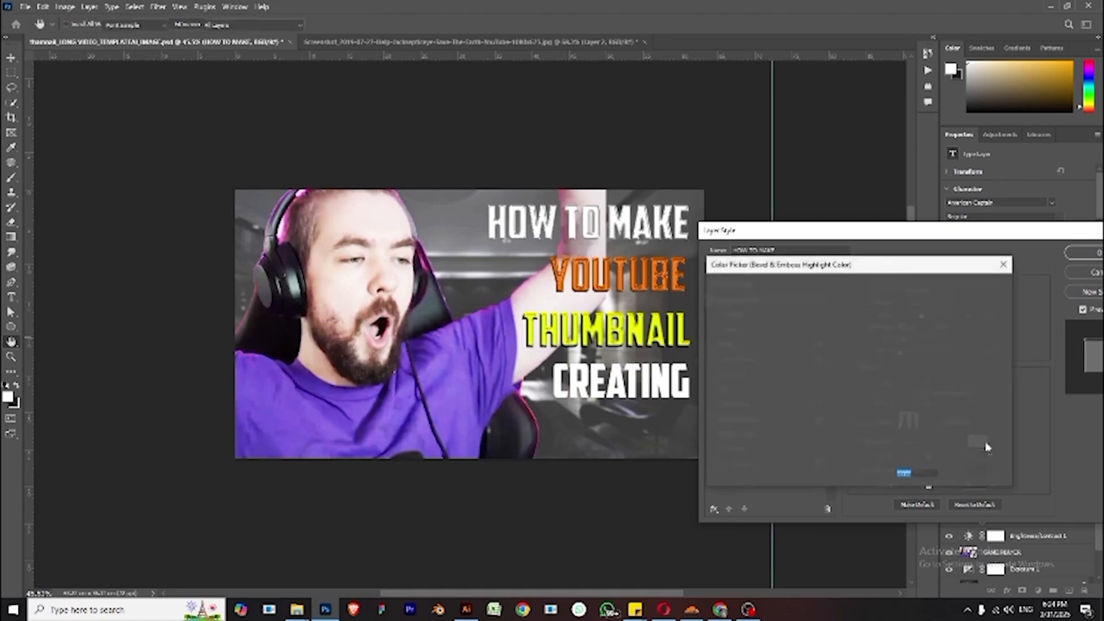
{"action": "left_click_drag", "start_coordinate": [844, 320], "coordinate": [814, 297]}
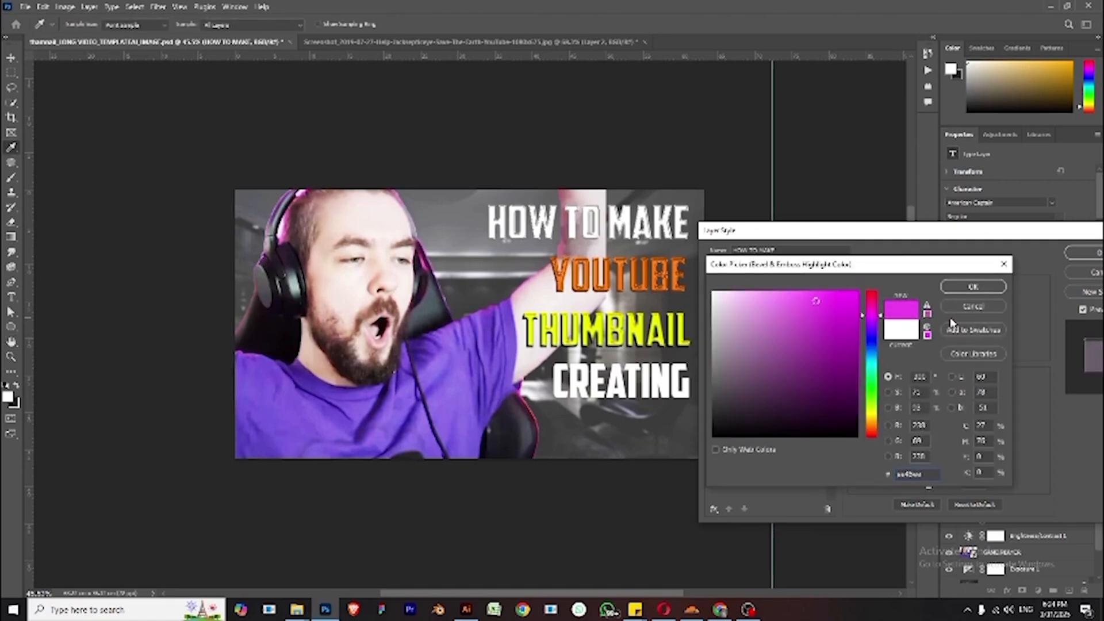
{"action": "left_click", "coordinate": [857, 298]}
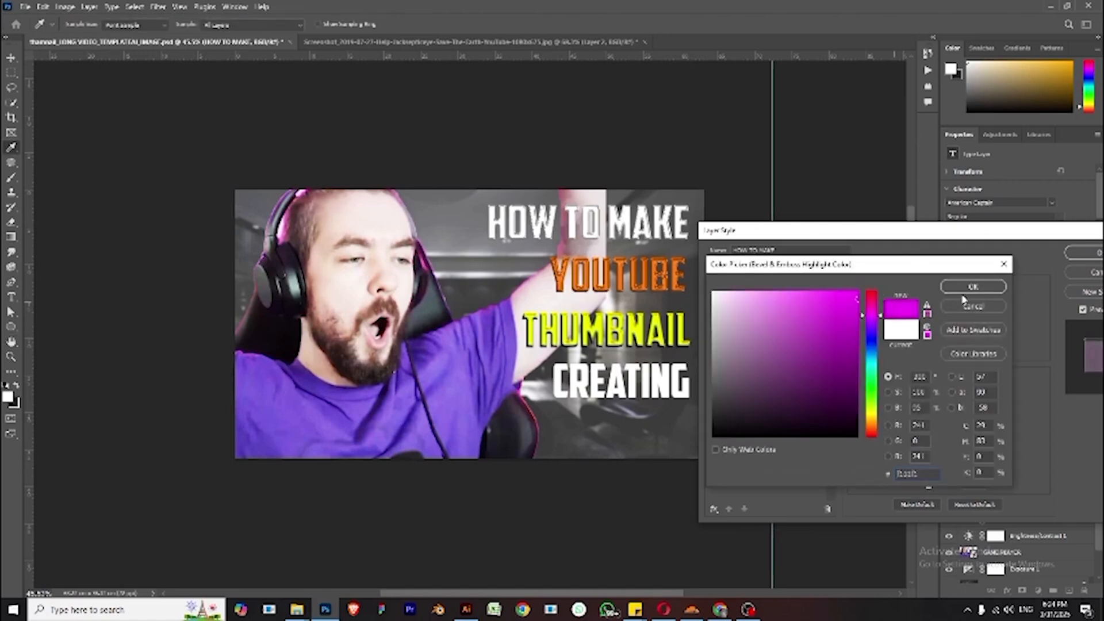
{"action": "left_click", "coordinate": [871, 420]}
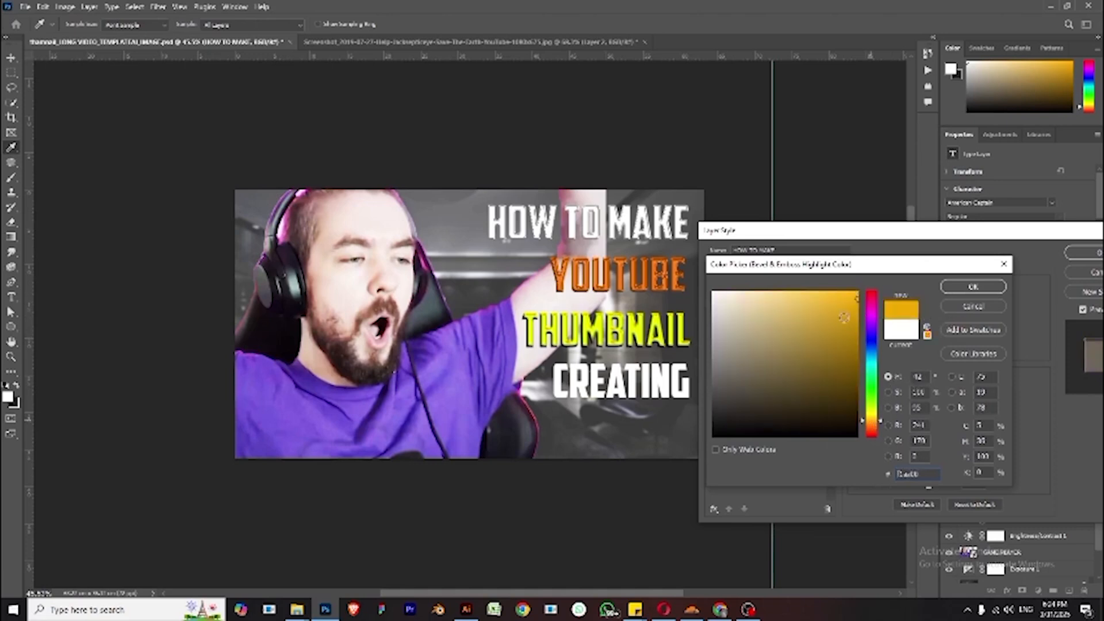
{"action": "left_click", "coordinate": [971, 286]}
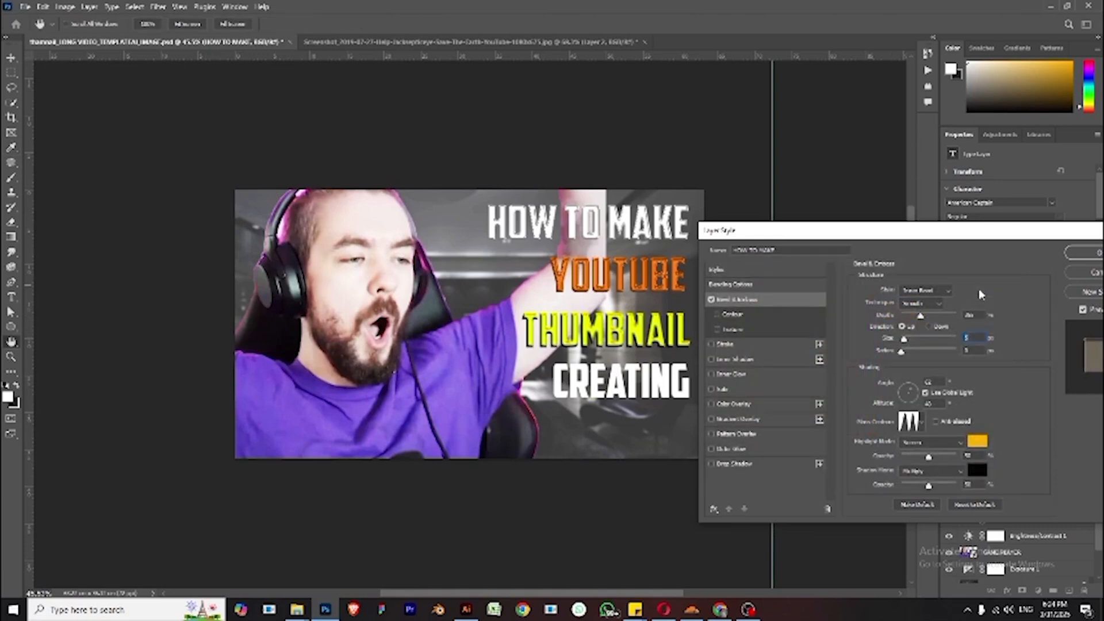
- Switch the bevel's highlight and shadow modes to Normal and set the shadow colour to mint green
{"action": "left_click", "coordinate": [931, 442]}
{"action": "left_click", "coordinate": [932, 291]}
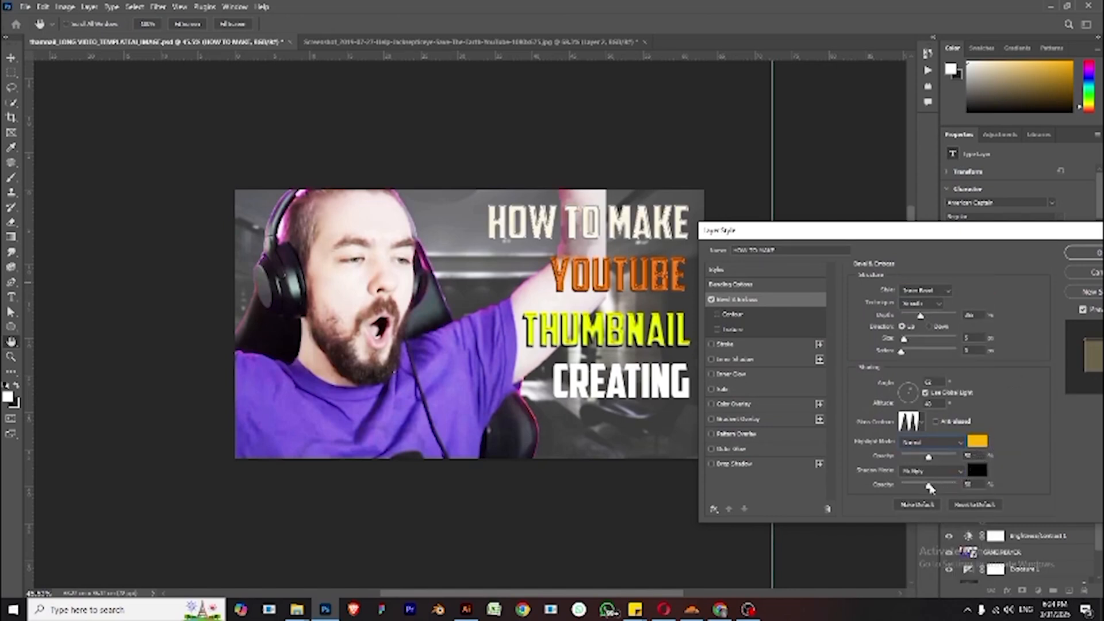
{"action": "left_click", "coordinate": [937, 472]}
{"action": "left_click", "coordinate": [941, 284]}
{"action": "left_click", "coordinate": [977, 471]}
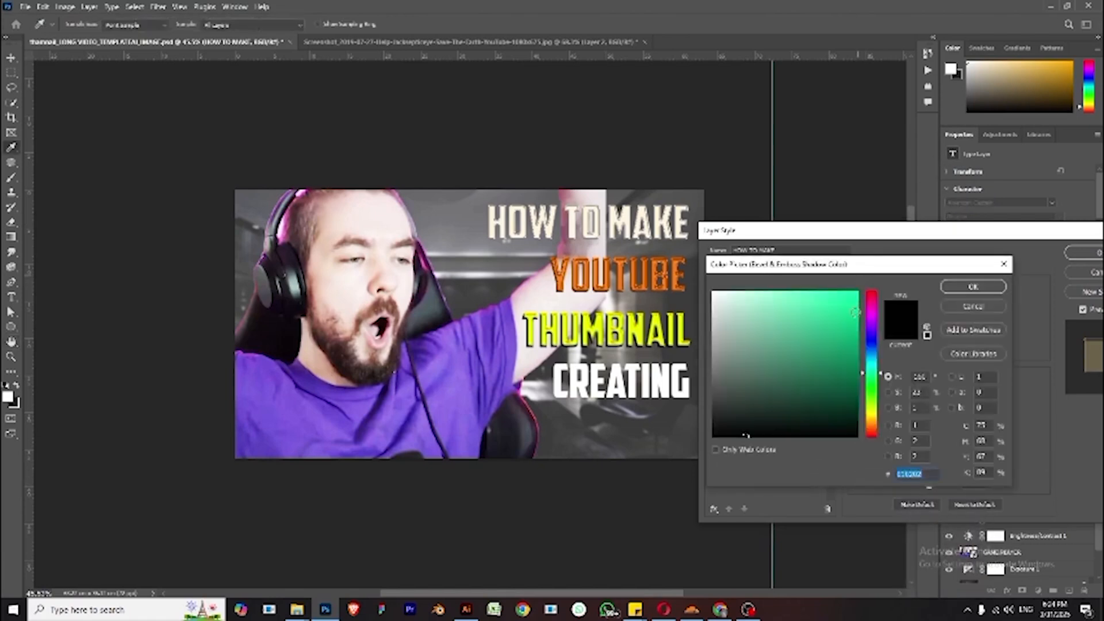
{"action": "left_click", "coordinate": [973, 286]}
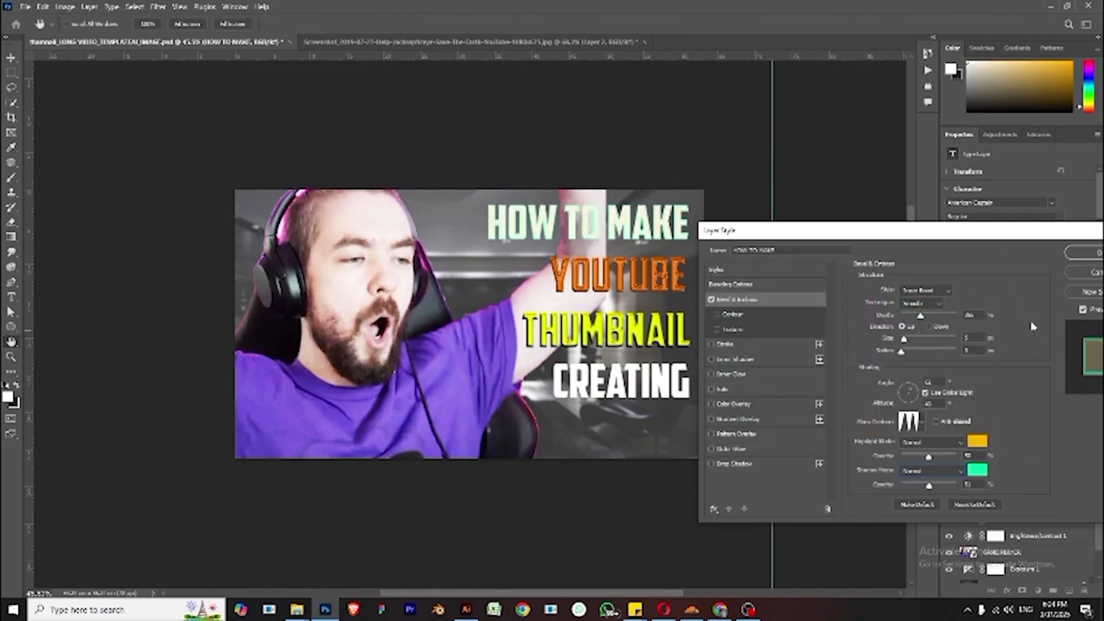
- Try the Screen blend mode for the bevel shadow, then return it to Normal
{"action": "left_click_drag", "start_coordinate": [959, 230], "coordinate": [792, 278]}
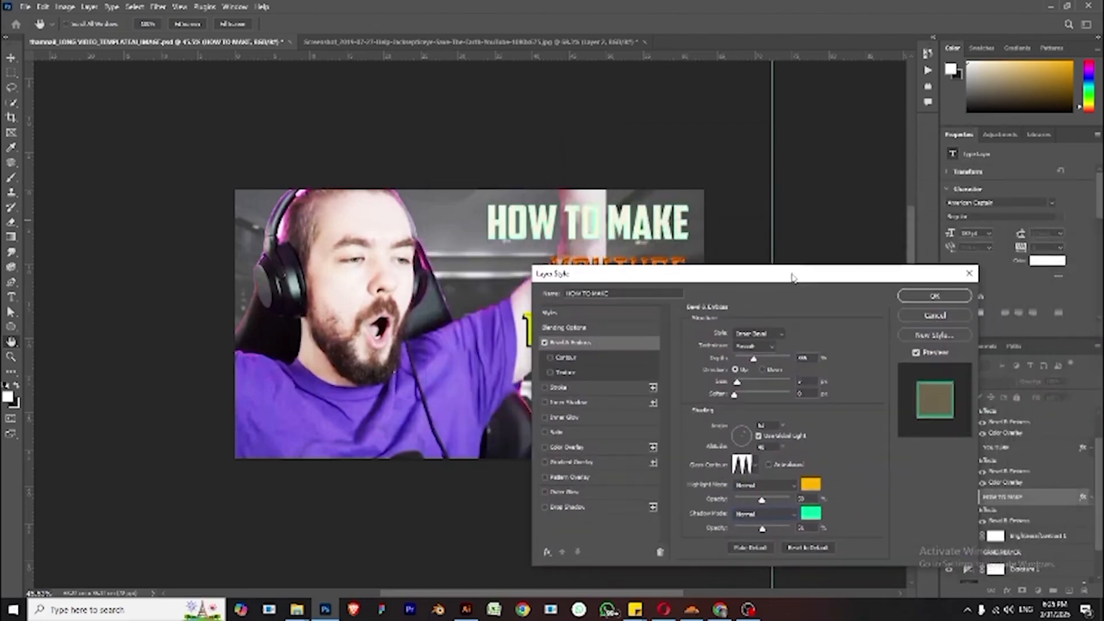
{"action": "left_click", "coordinate": [773, 515]}
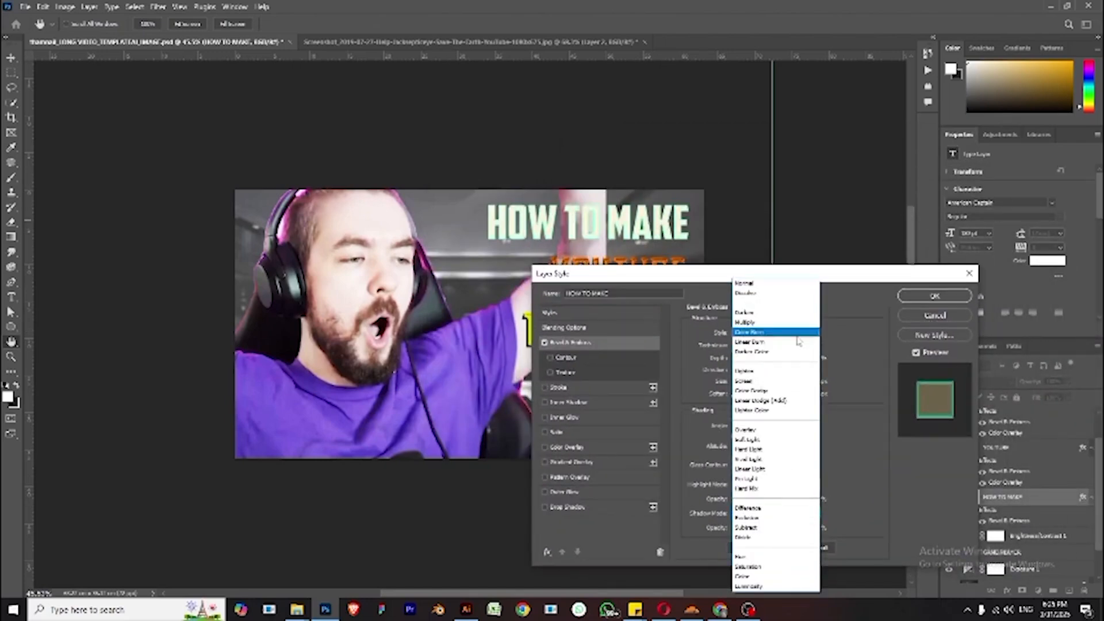
{"action": "left_click", "coordinate": [785, 381]}
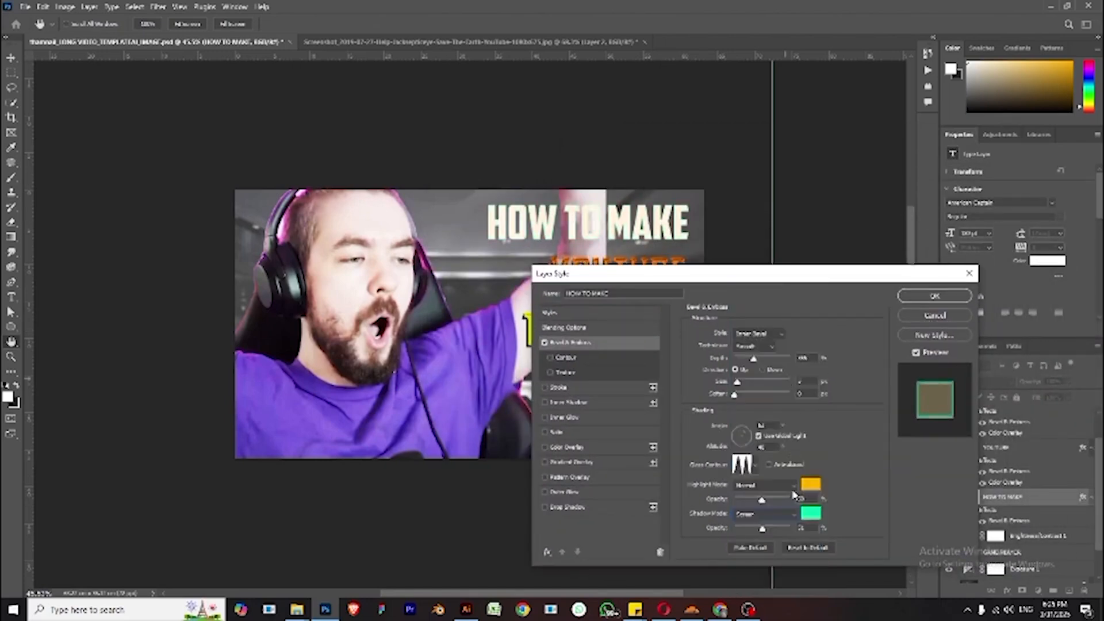
{"action": "left_click", "coordinate": [786, 517]}
{"action": "left_click", "coordinate": [784, 283]}
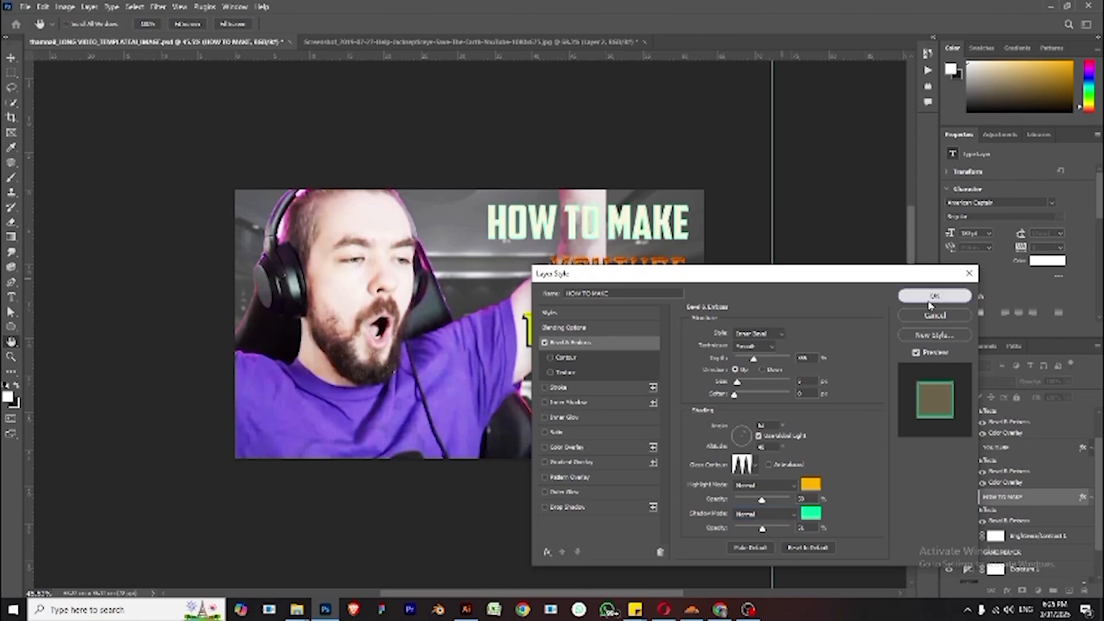
- Reopen and confirm the mint shadow colour, then apply the HOW TO MAKE layer style
{"action": "left_click", "coordinate": [811, 512]}
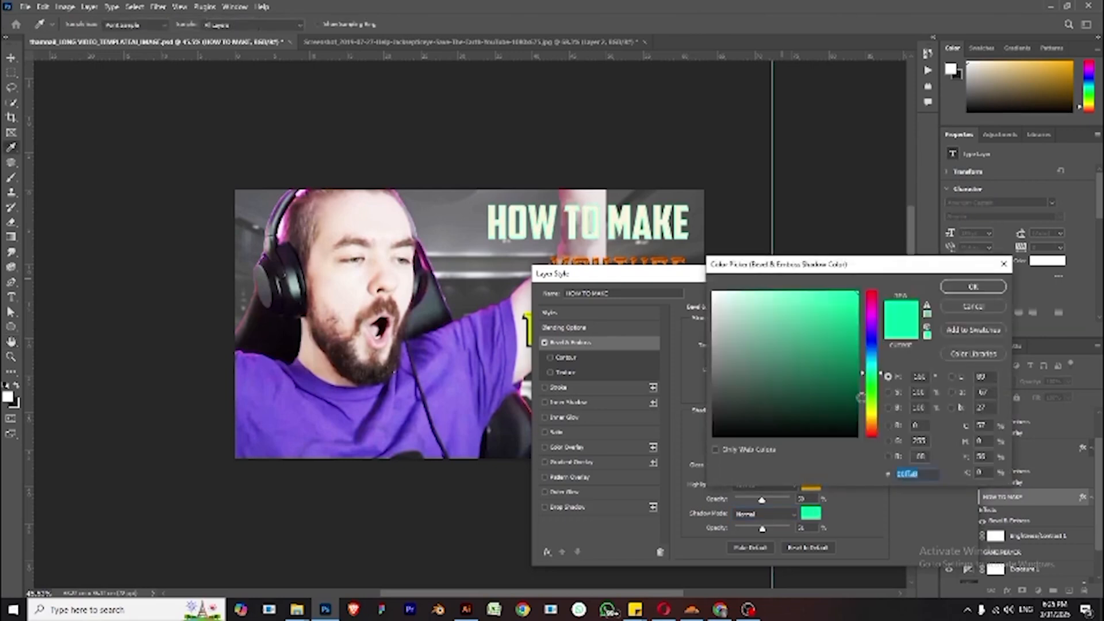
{"action": "left_click", "coordinate": [928, 476]}
{"action": "double_click", "coordinate": [907, 474]}
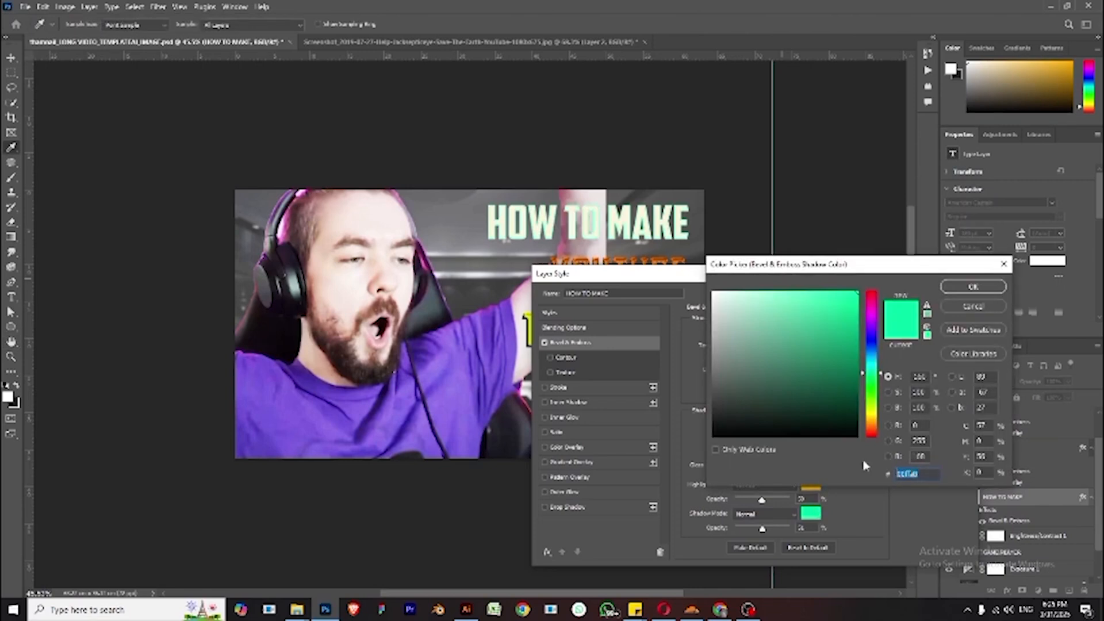
{"action": "left_click", "coordinate": [996, 285]}
{"action": "key", "text": "Return"}
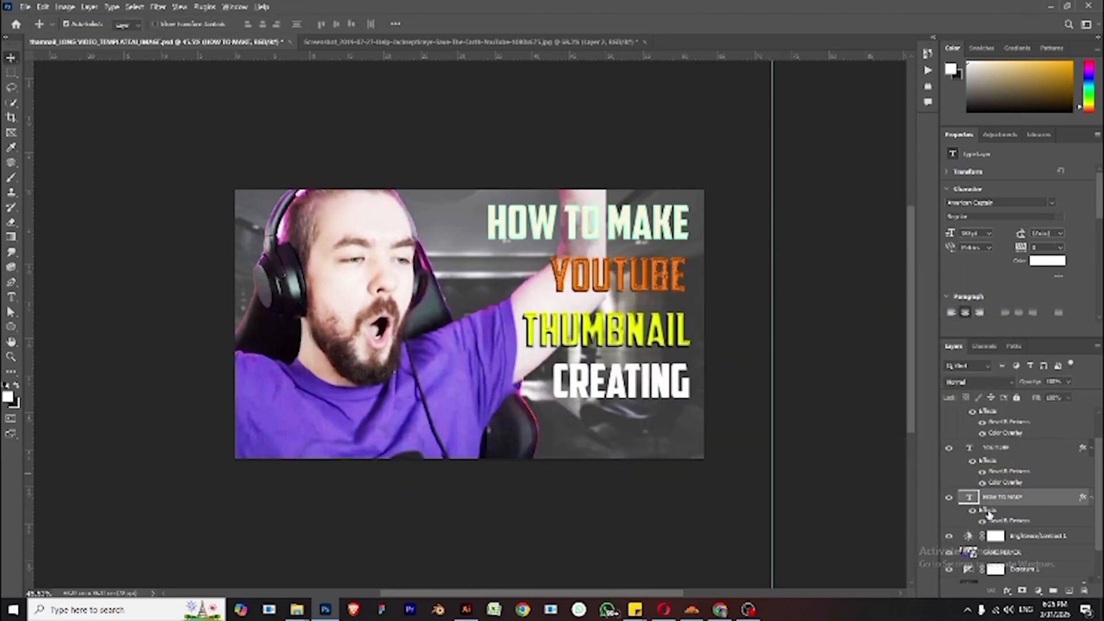
- Move the HOW TO MAKE bevel effect onto the CREATING text layer
{"action": "scroll", "coordinate": [1011, 515], "scroll_direction": "down", "scroll_amount": 3}
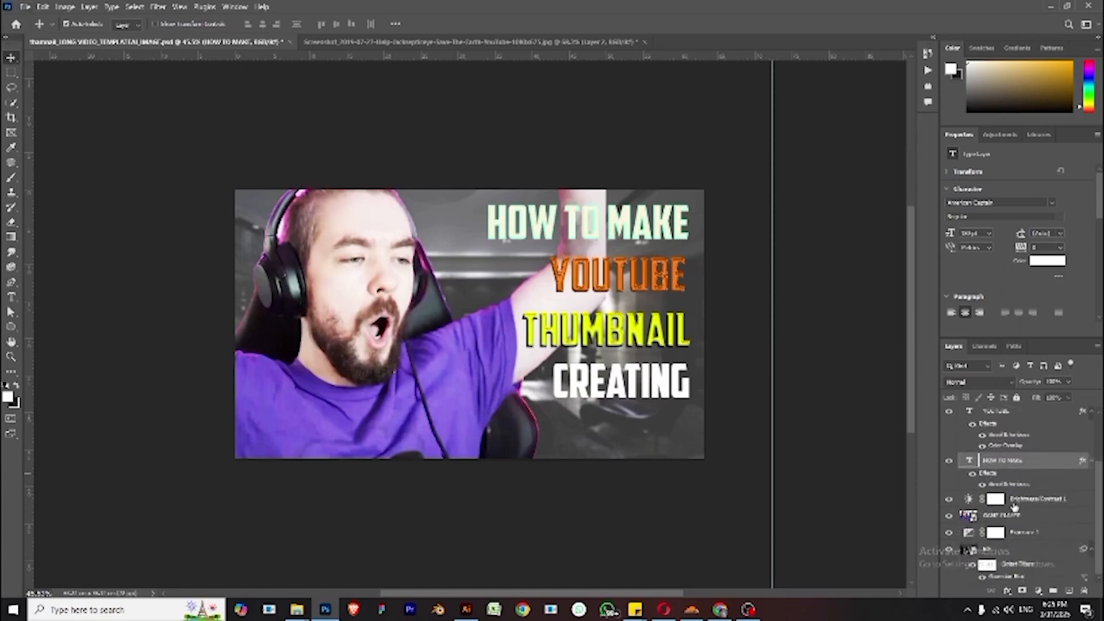
{"action": "scroll", "coordinate": [1014, 507], "scroll_direction": "up", "scroll_amount": 5}
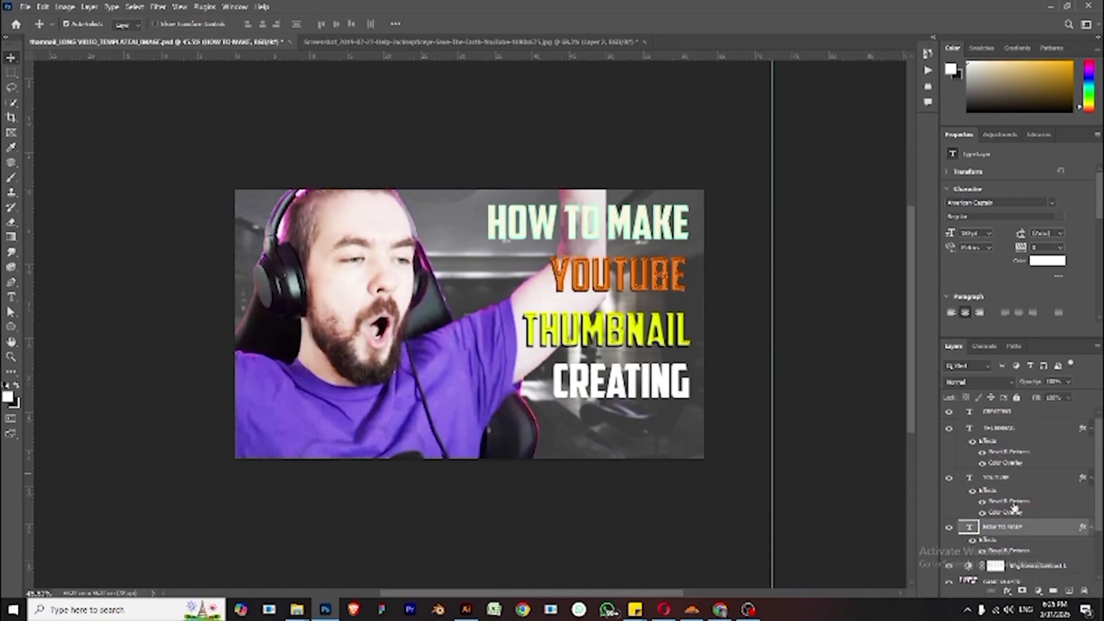
{"action": "scroll", "coordinate": [1013, 506], "scroll_direction": "down", "scroll_amount": 1}
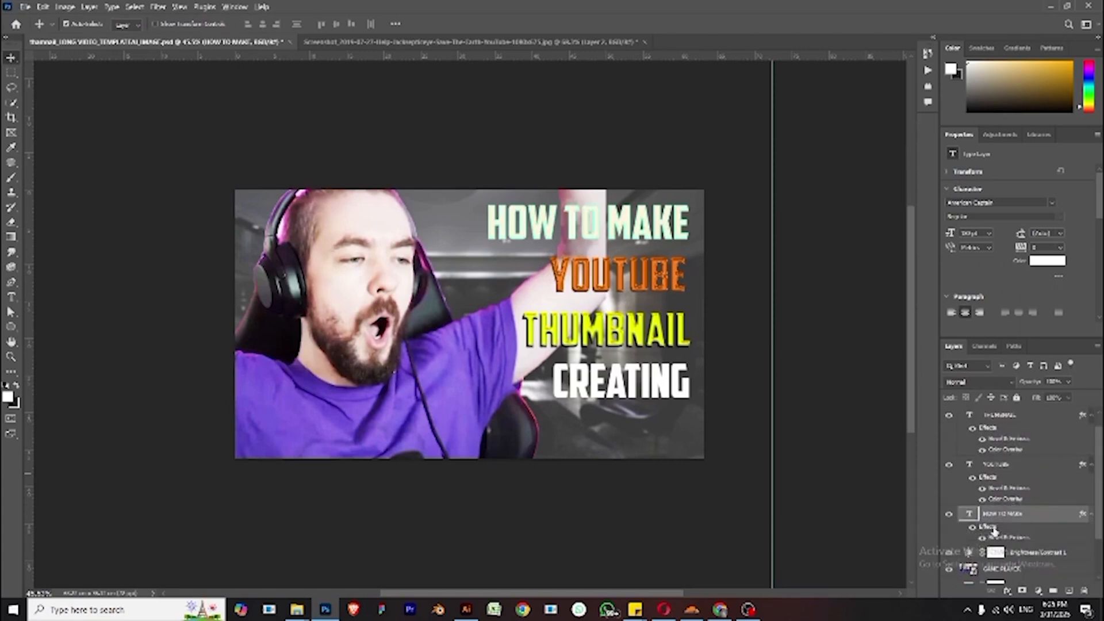
{"action": "left_click_drag", "start_coordinate": [992, 530], "coordinate": [1000, 425]}
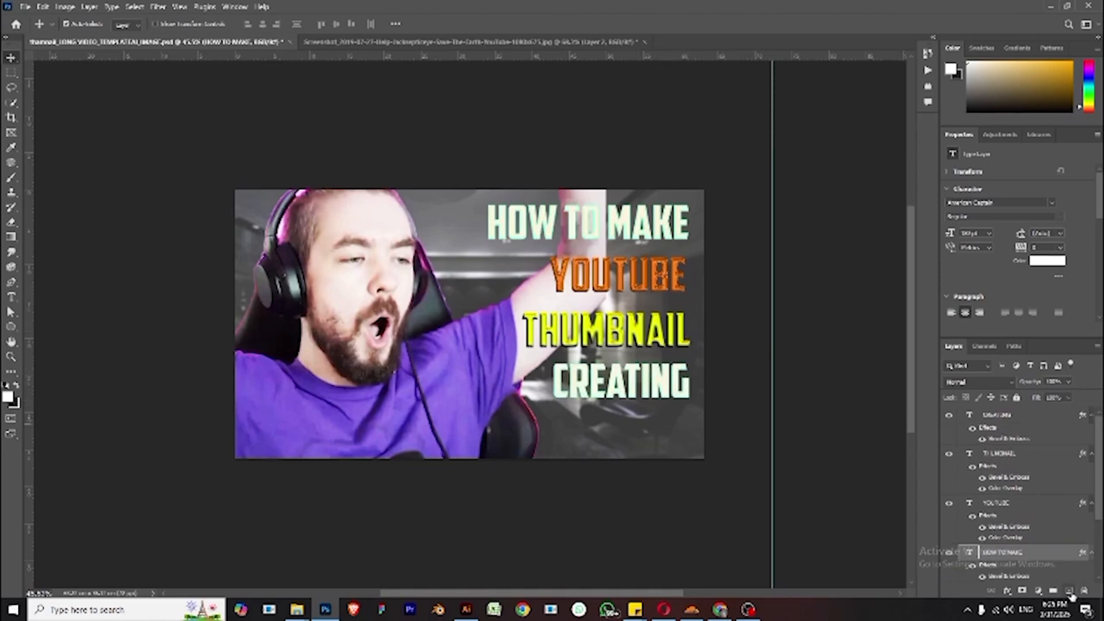
- Create a new empty layer and move it below the GAME PLAYER layer
{"action": "left_click", "coordinate": [643, 277]}
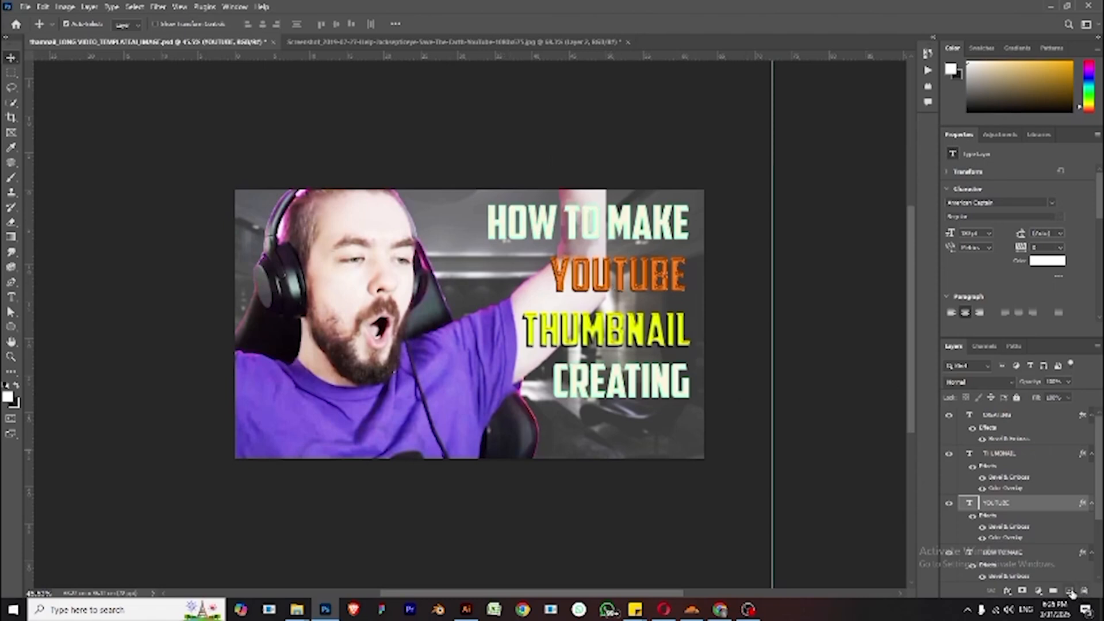
{"action": "left_click", "coordinate": [1070, 591]}
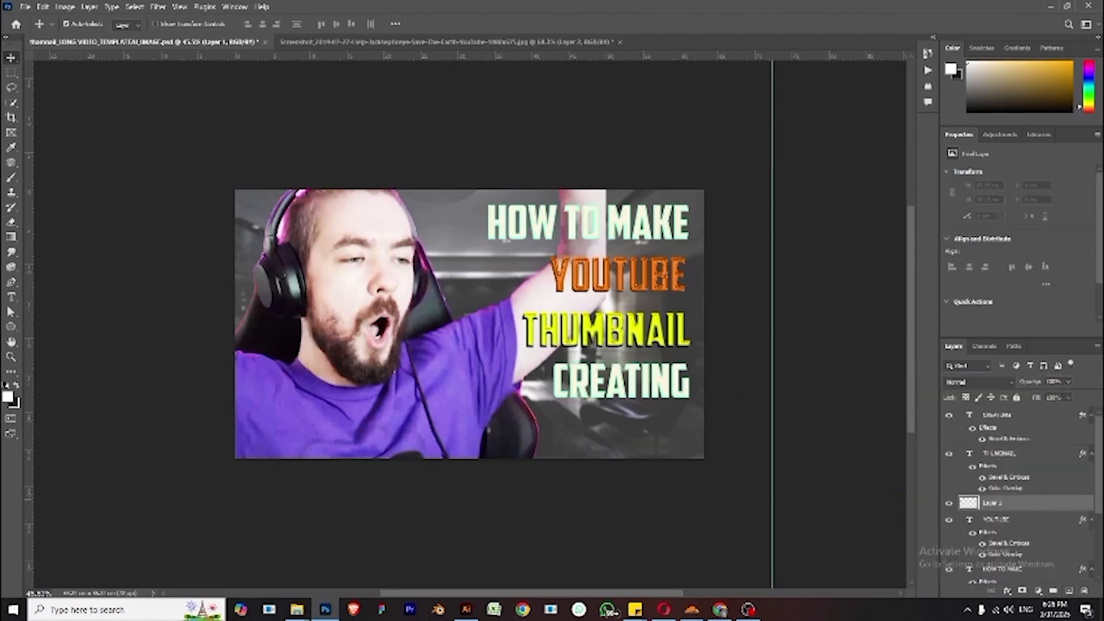
{"action": "scroll", "coordinate": [1032, 435], "scroll_direction": "down", "scroll_amount": 3}
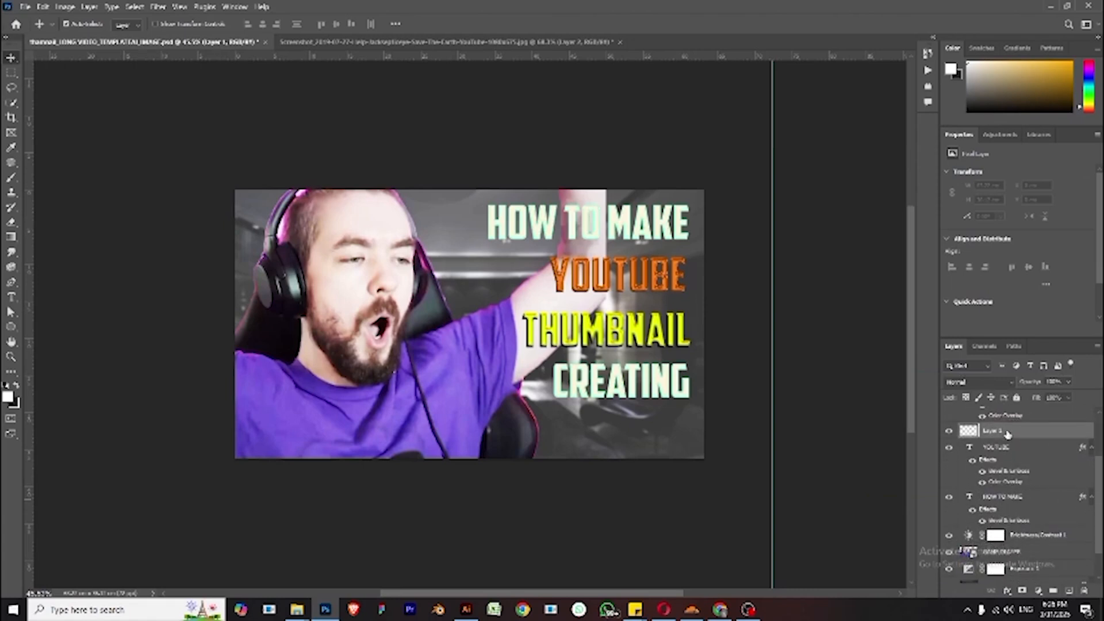
{"action": "left_click_drag", "start_coordinate": [1010, 436], "coordinate": [1024, 562]}
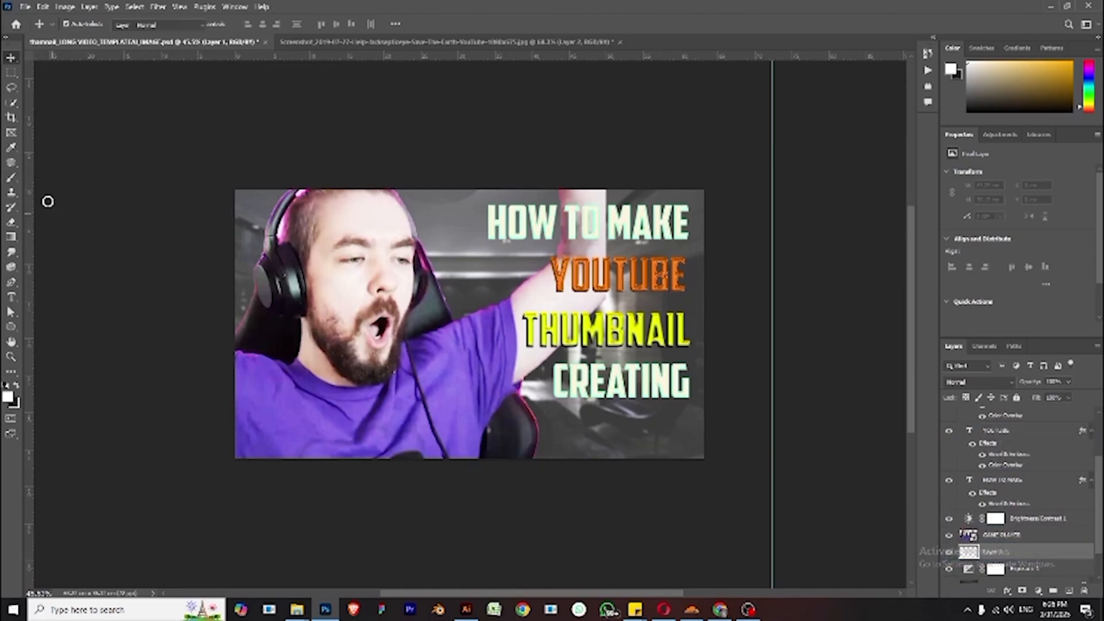
- Select the Brush tool and set up a large soft round brush with 0% hardness
{"action": "key", "text": "b"}
{"action": "left_click", "coordinate": [81, 25]}
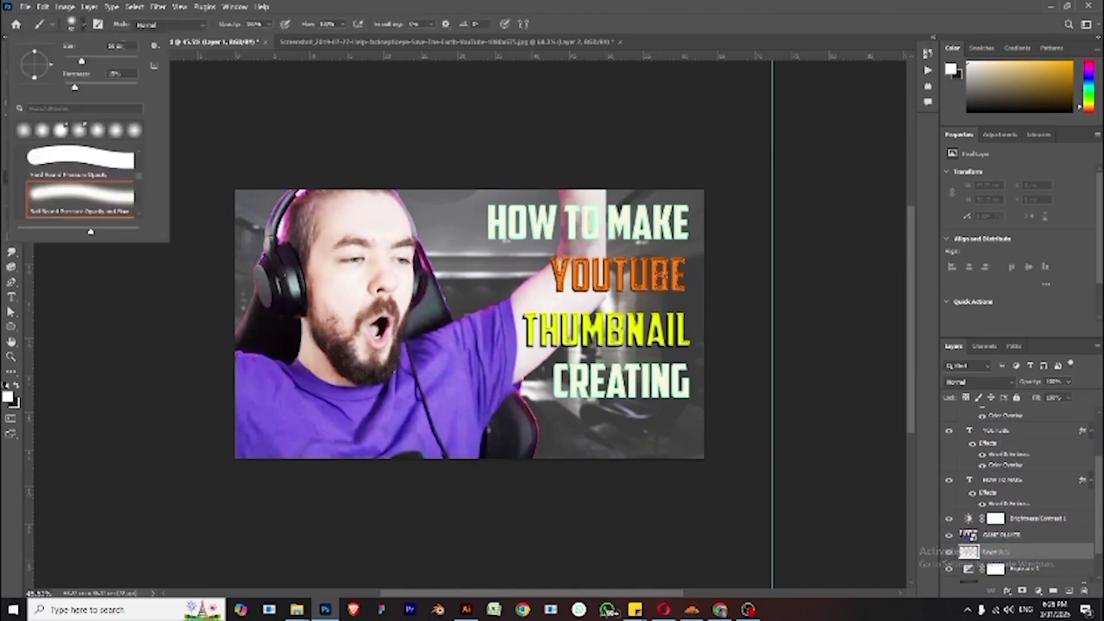
{"action": "mouse_move", "coordinate": [85, 63]}
{"action": "left_mouse_down"}
{"action": "mouse_move", "coordinate": [147, 69]}
{"action": "mouse_move", "coordinate": [127, 70]}
{"action": "left_mouse_up"}
{"action": "left_click", "coordinate": [116, 46]}
{"action": "key", "text": "Return"}
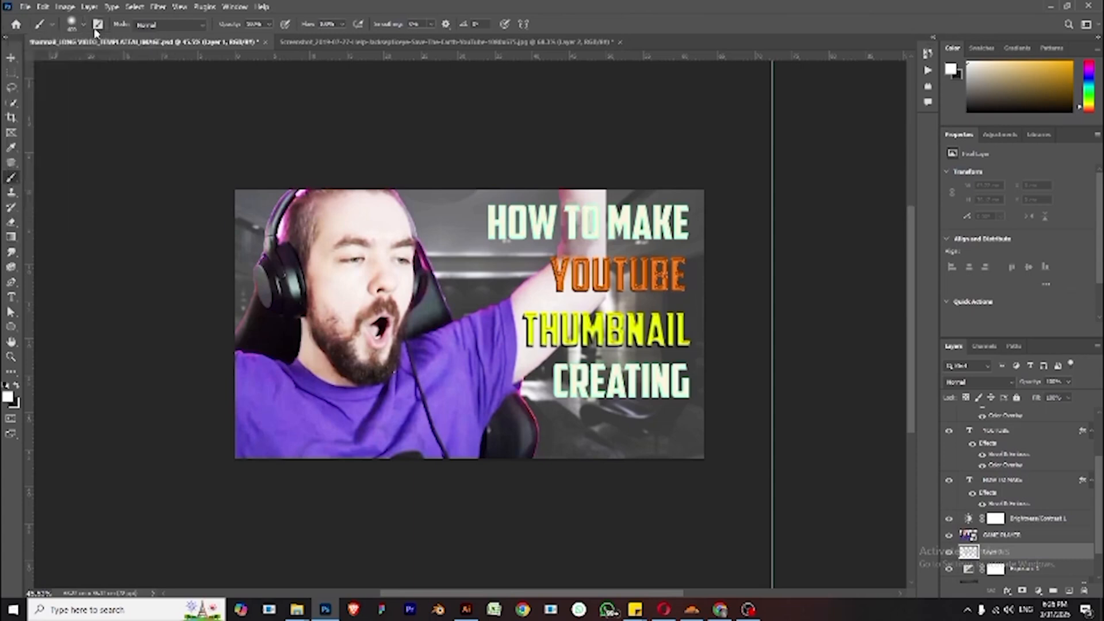
{"action": "left_click", "coordinate": [84, 25]}
{"action": "left_click_drag", "start_coordinate": [75, 89], "coordinate": [49, 91]}
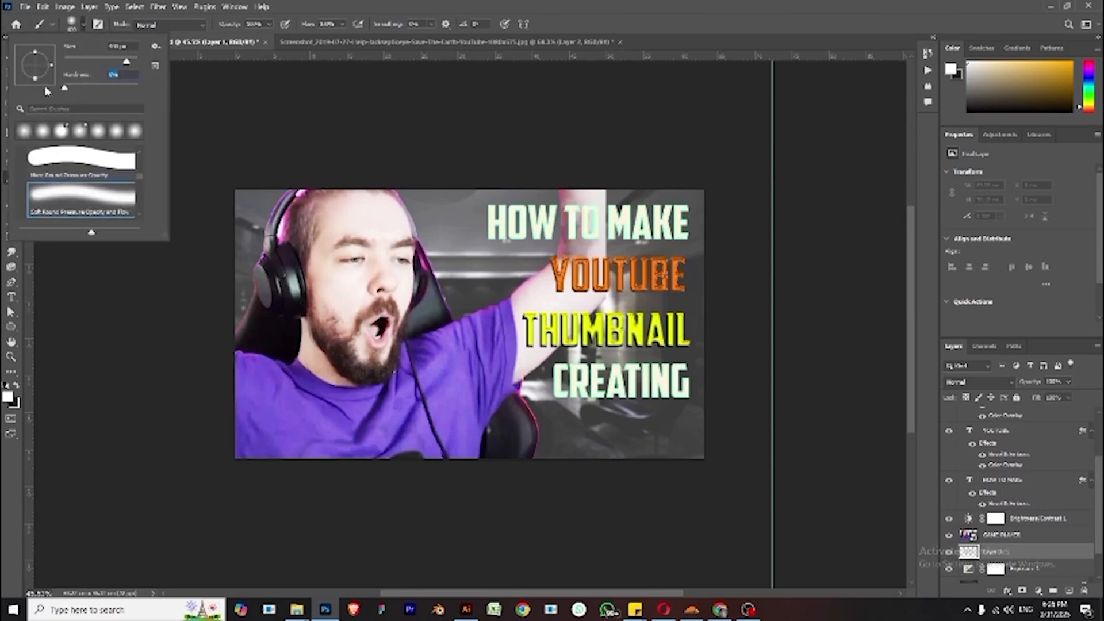
- Set the foreground colour to a deep violet-blue in the colour picker
{"action": "left_click", "coordinate": [8, 396]}
{"action": "left_click", "coordinate": [7, 396]}
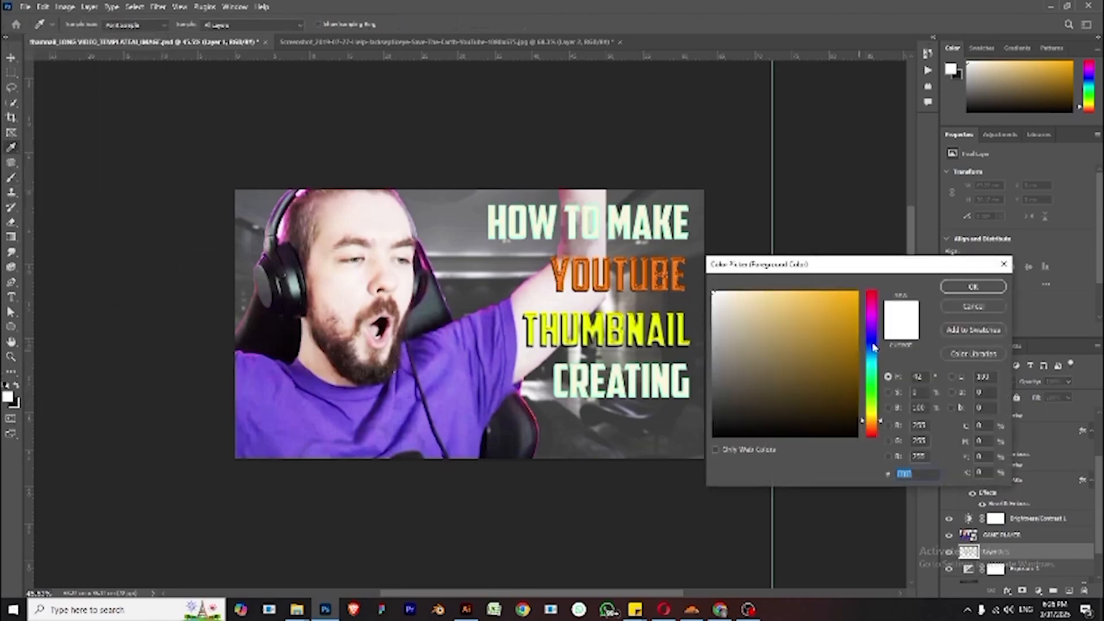
{"action": "left_click", "coordinate": [873, 338]}
{"action": "left_click", "coordinate": [851, 299]}
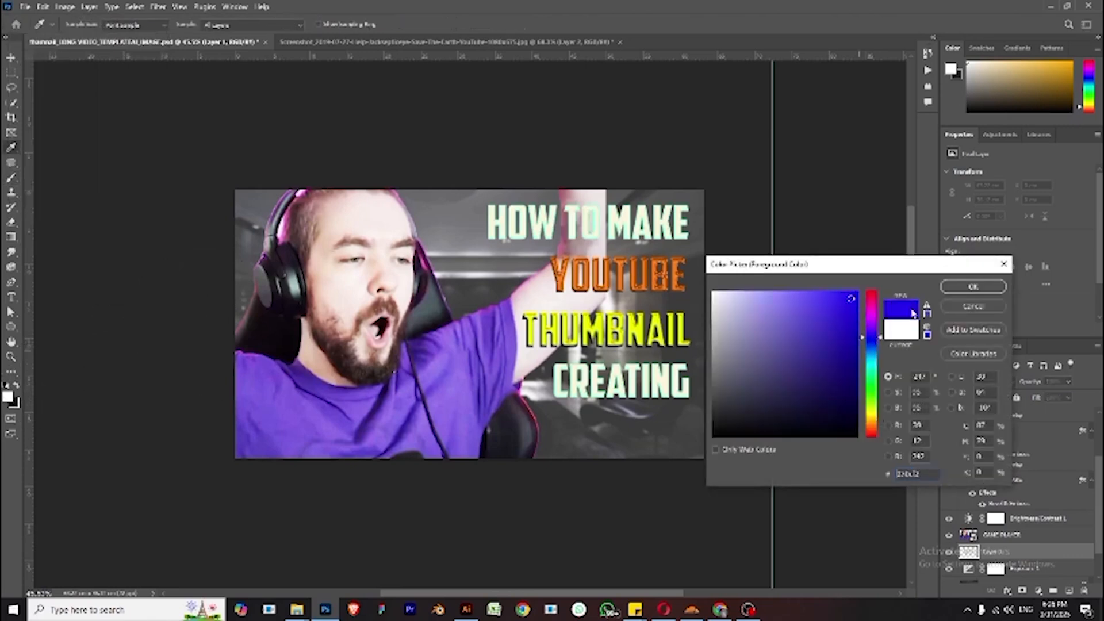
{"action": "left_click", "coordinate": [973, 287]}
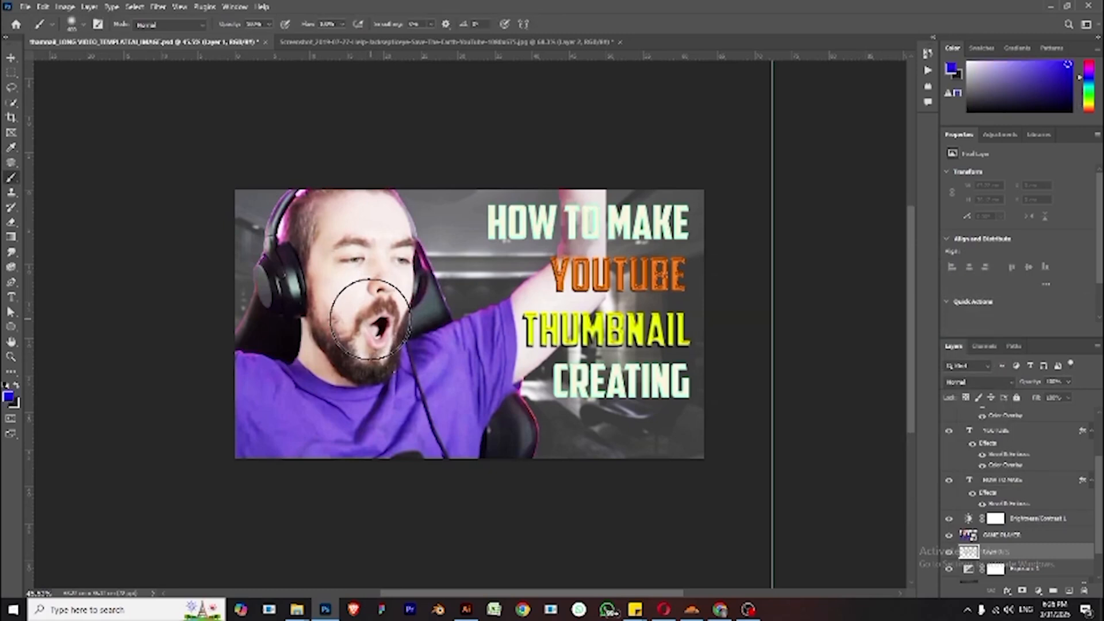
- Resize the soft brush and paint a blue glow around the person's head and shoulders on the empty layer
{"action": "key", "text": "bracketleft"}
{"action": "key", "text": "bracketleft"}
{"action": "key", "text": "bracketleft"}
{"action": "key", "text": "bracketleft"}
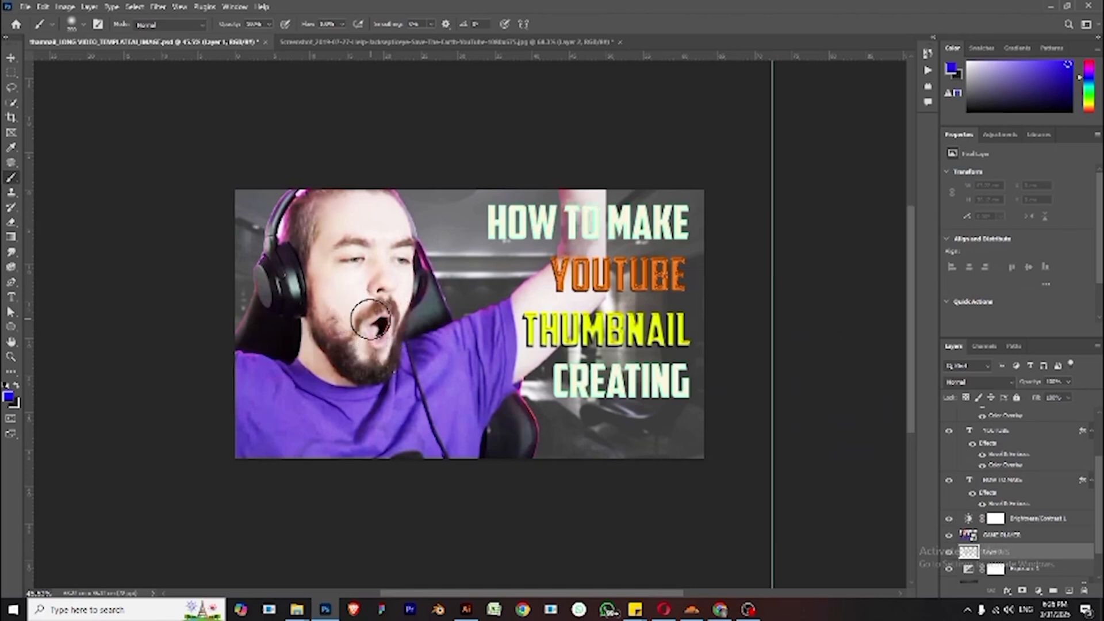
{"action": "key", "text": "bracketright"}
{"action": "key", "text": "bracketright"}
{"action": "key", "text": "bracketright"}
{"action": "key", "text": "bracketright"}
{"action": "key", "text": "bracketright"}
{"action": "key", "text": "bracketright"}
{"action": "key", "text": "bracketright"}
{"action": "key", "text": "bracketright"}
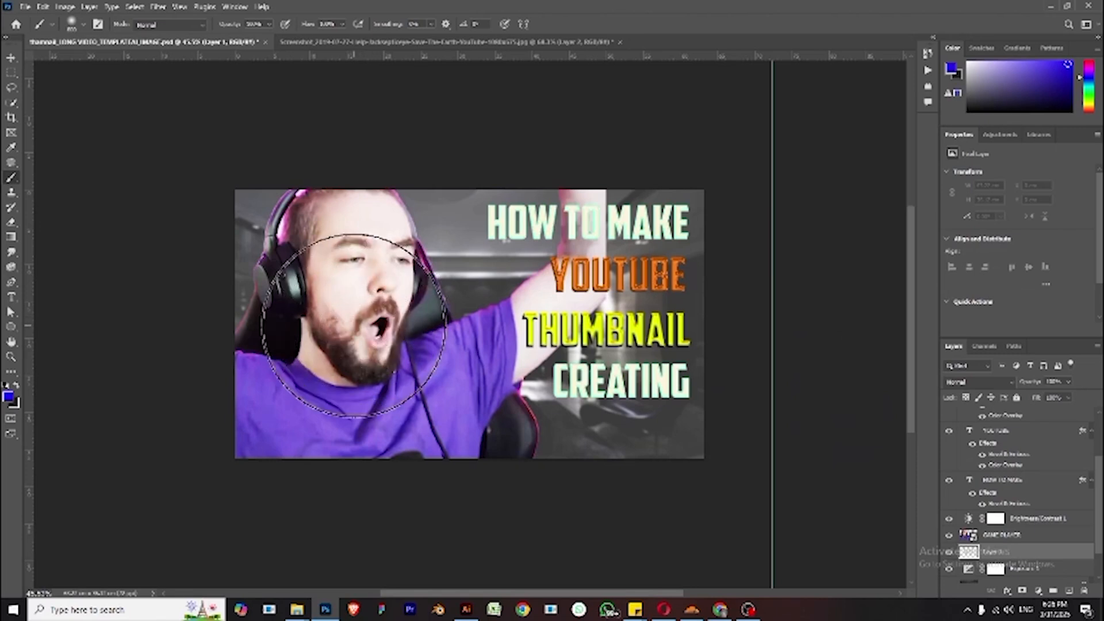
{"action": "key", "text": "bracketright"}
{"action": "left_click", "coordinate": [350, 326]}
{"action": "left_click", "coordinate": [350, 325]}
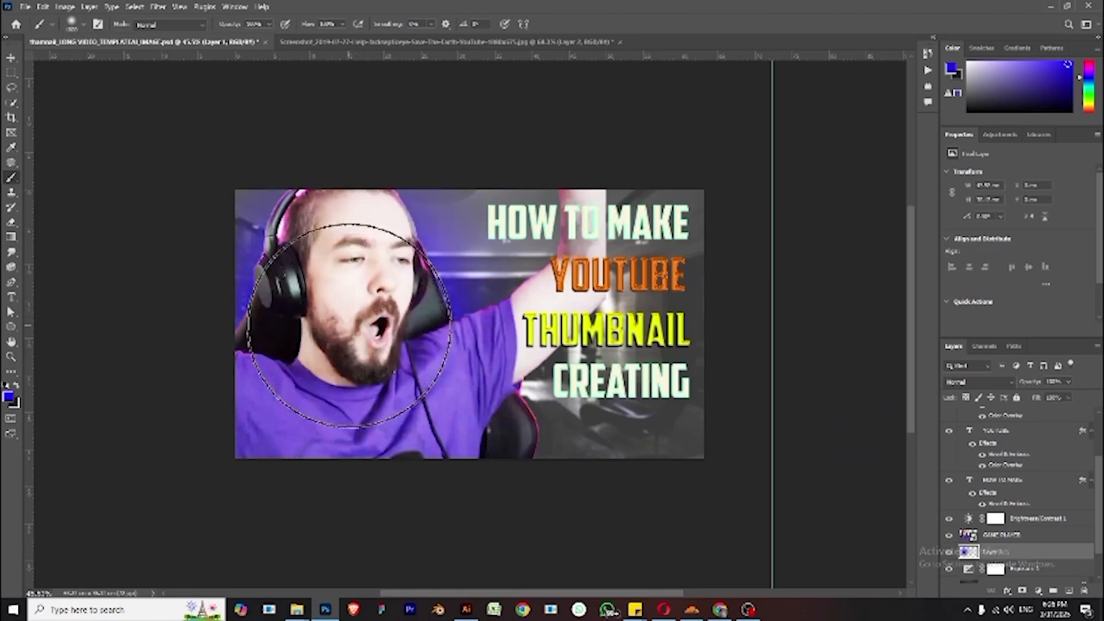
{"action": "left_click", "coordinate": [350, 325]}
{"action": "left_click", "coordinate": [346, 277]}
{"action": "left_click", "coordinate": [389, 327]}
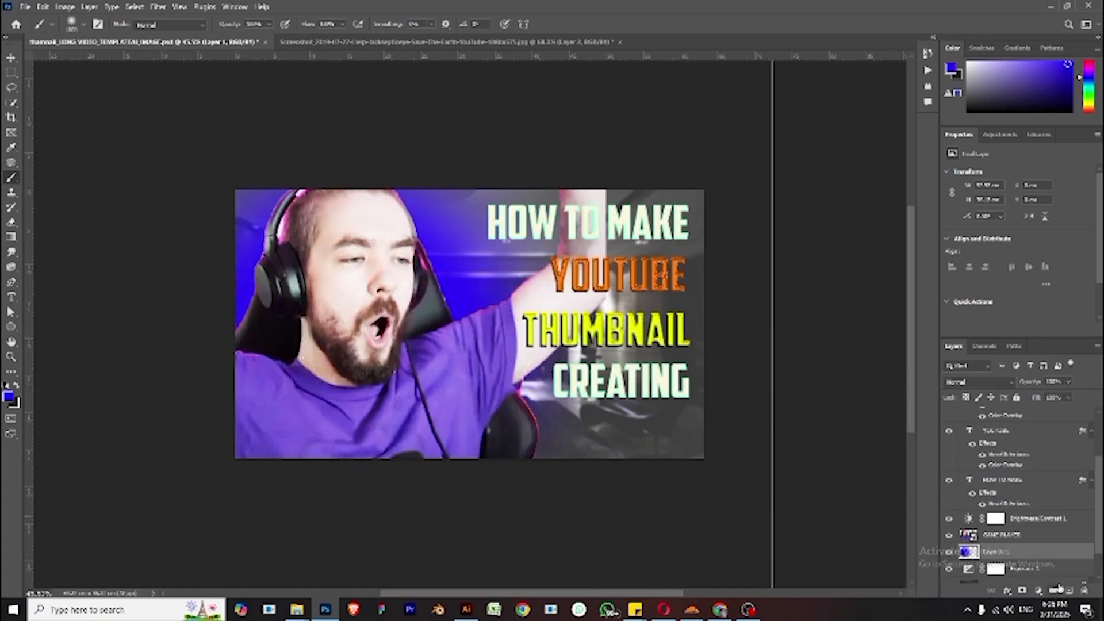
- Add another new layer and set the foreground colour to white, ffffff
{"action": "left_click", "coordinate": [1069, 591]}
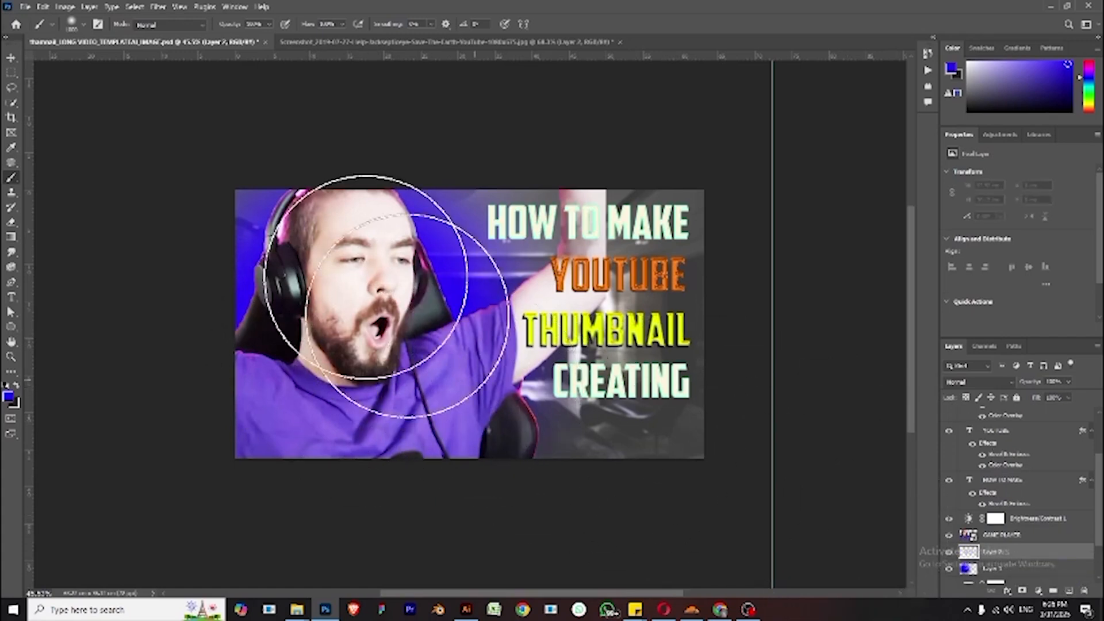
{"action": "left_click", "coordinate": [8, 397]}
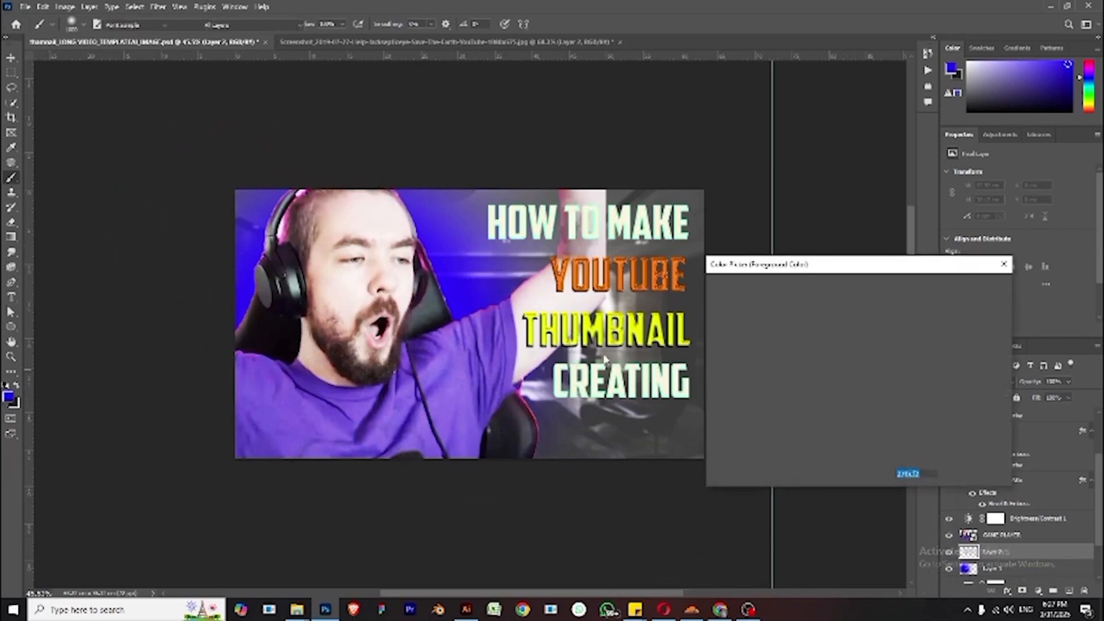
{"action": "type", "text": "ffffff"}
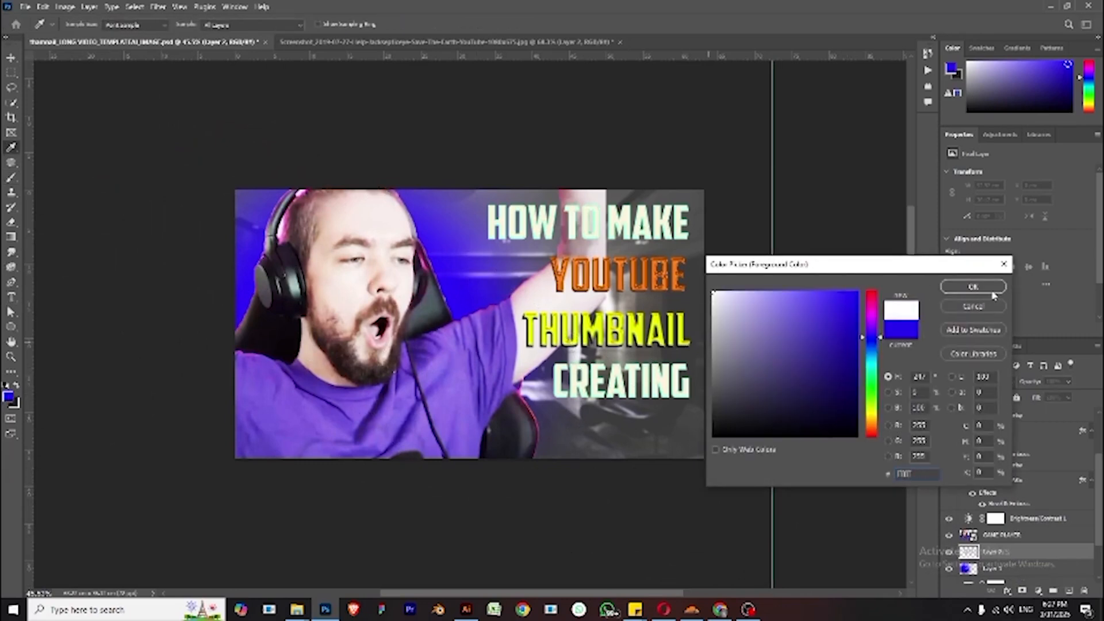
{"action": "left_click", "coordinate": [973, 287]}
- Set the brush hardness to 25% and reduce the brush size
{"action": "left_click", "coordinate": [84, 27]}
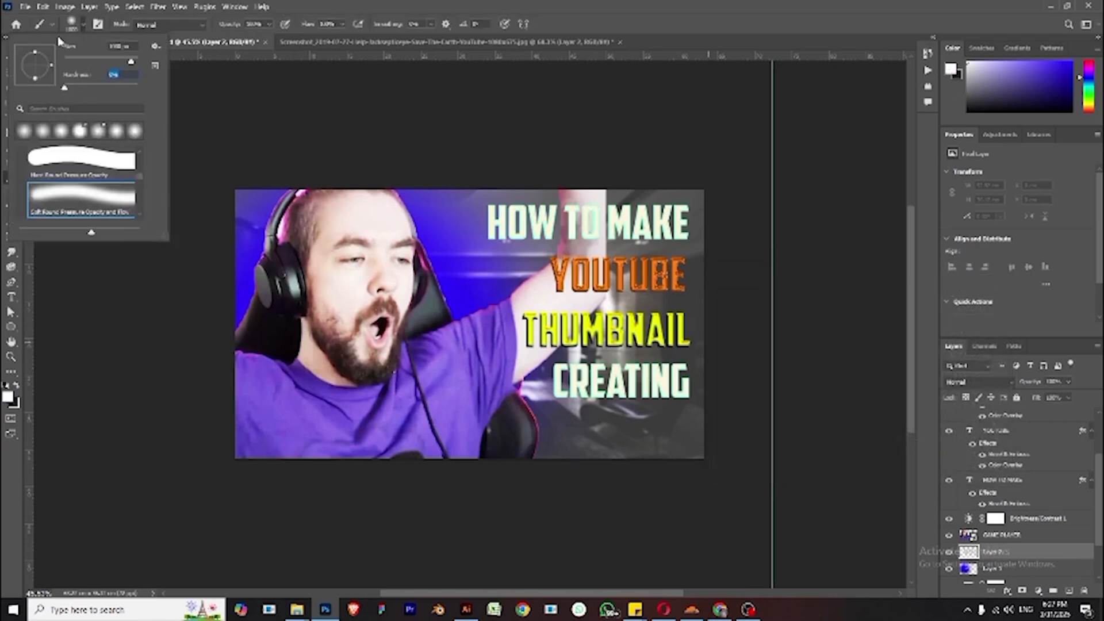
{"action": "type", "text": "25"}
{"action": "left_click_drag", "start_coordinate": [128, 61], "coordinate": [116, 62]}
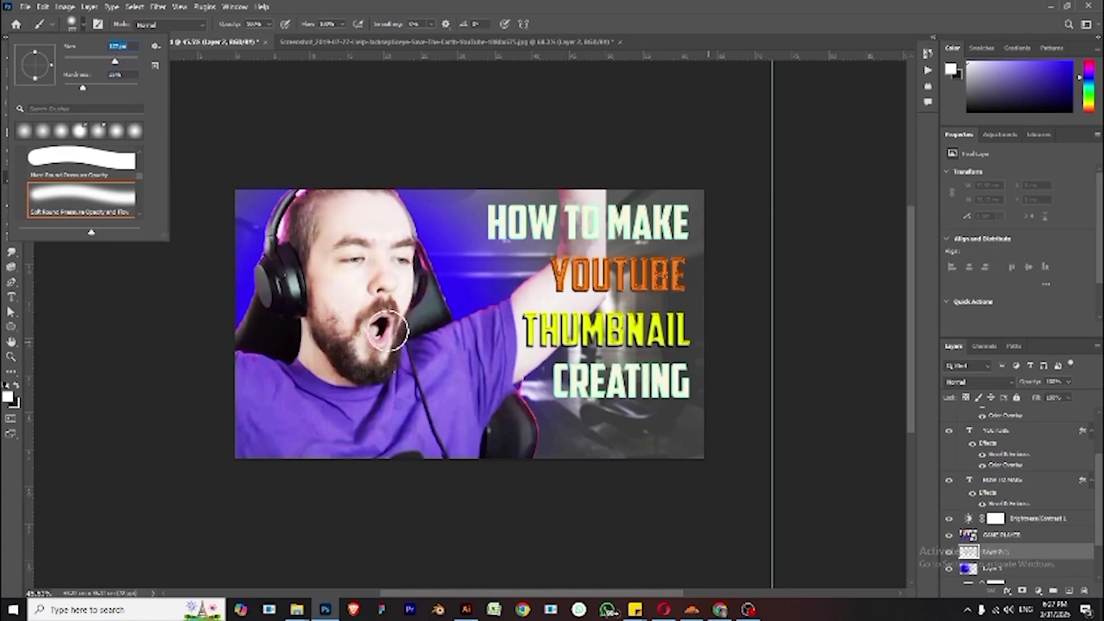
- Enlarge the brush and paint a white glow around the person's head on the new layer
{"action": "left_click", "coordinate": [374, 326]}
{"action": "key", "text": "bracketright"}
{"action": "key", "text": "bracketright"}
{"action": "key", "text": "bracketright"}
{"action": "key", "text": "bracketright"}
{"action": "key", "text": "bracketright"}
{"action": "key", "text": "bracketright"}
{"action": "key", "text": "bracketright"}
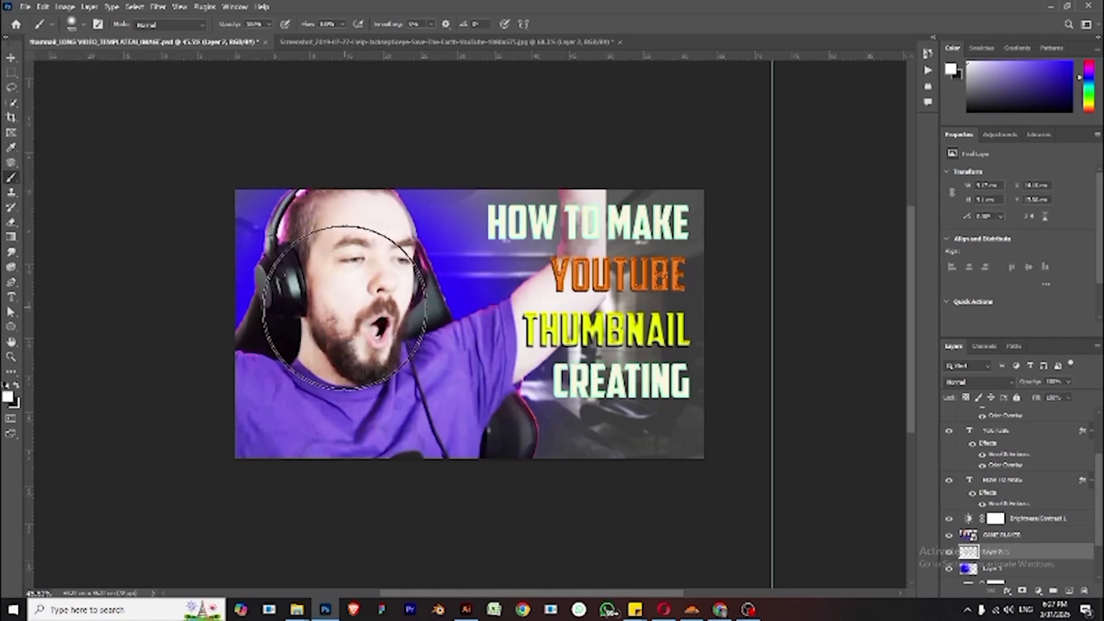
{"action": "left_click", "coordinate": [344, 309]}
{"action": "left_click", "coordinate": [345, 310]}
{"action": "left_click", "coordinate": [342, 304]}
{"action": "left_click", "coordinate": [340, 304]}
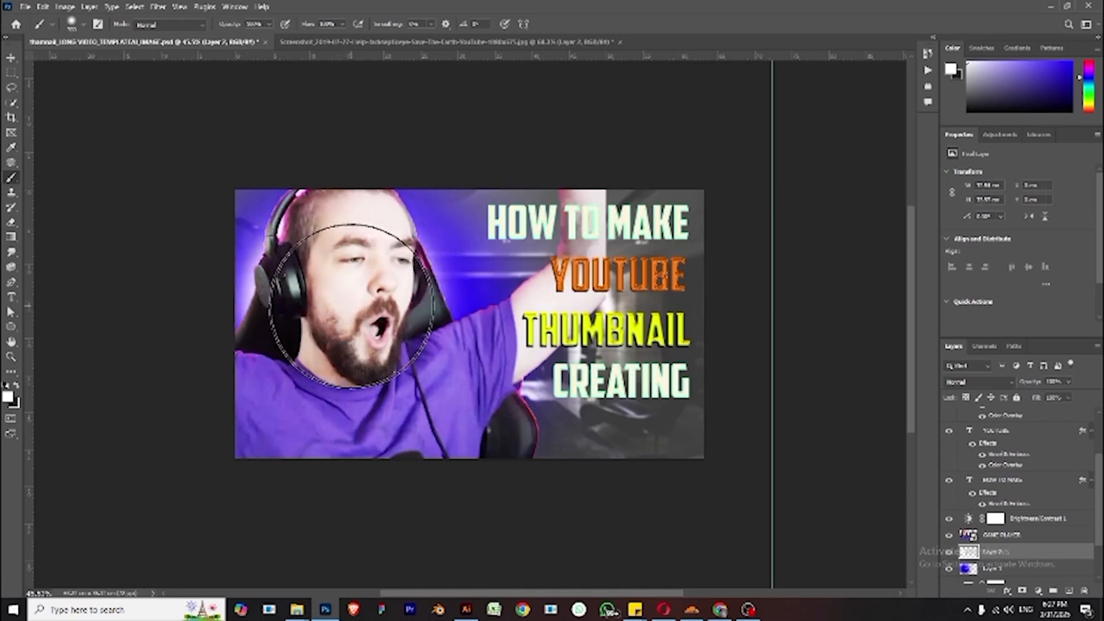
{"action": "left_click", "coordinate": [354, 309]}
{"action": "left_click", "coordinate": [358, 311]}
{"action": "left_click", "coordinate": [360, 311]}
{"action": "left_click", "coordinate": [346, 292]}
{"action": "left_click", "coordinate": [345, 291]}
{"action": "left_click", "coordinate": [350, 291]}
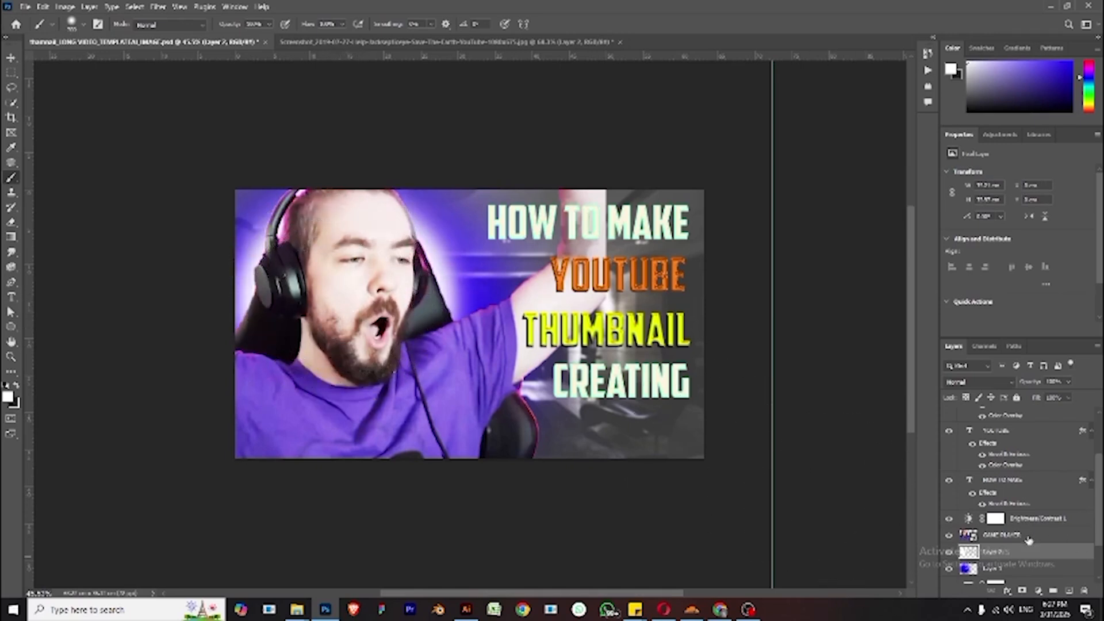
{"action": "left_click", "coordinate": [984, 535]}
{"action": "scroll", "coordinate": [1008, 494], "scroll_direction": "down", "scroll_amount": 3}
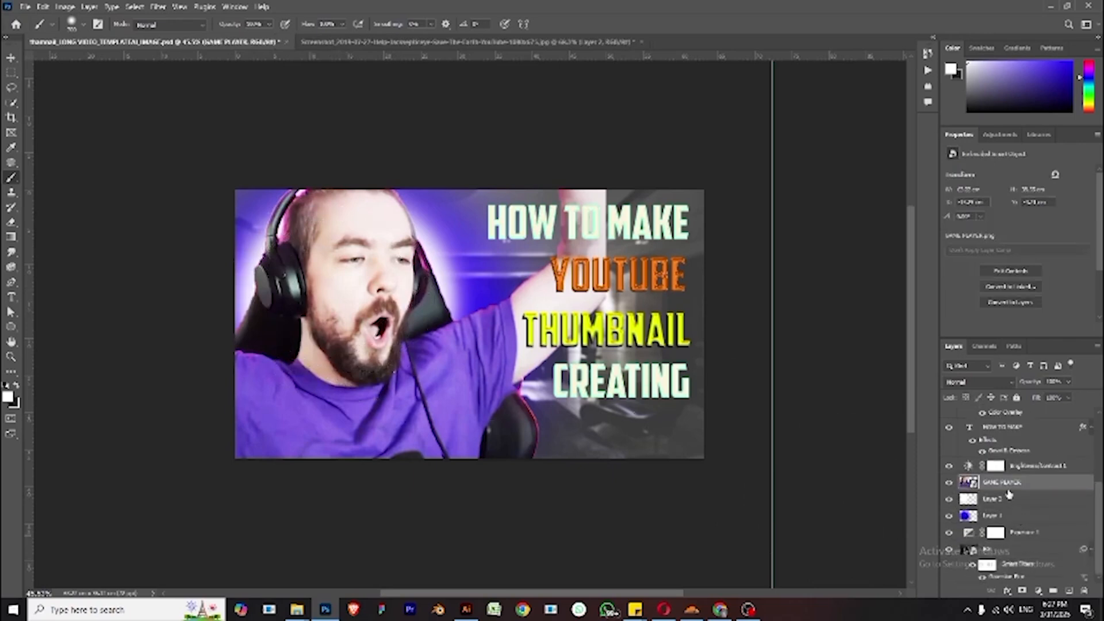
{"action": "left_click", "coordinate": [380, 256]}
{"action": "left_click", "coordinate": [608, 227]}
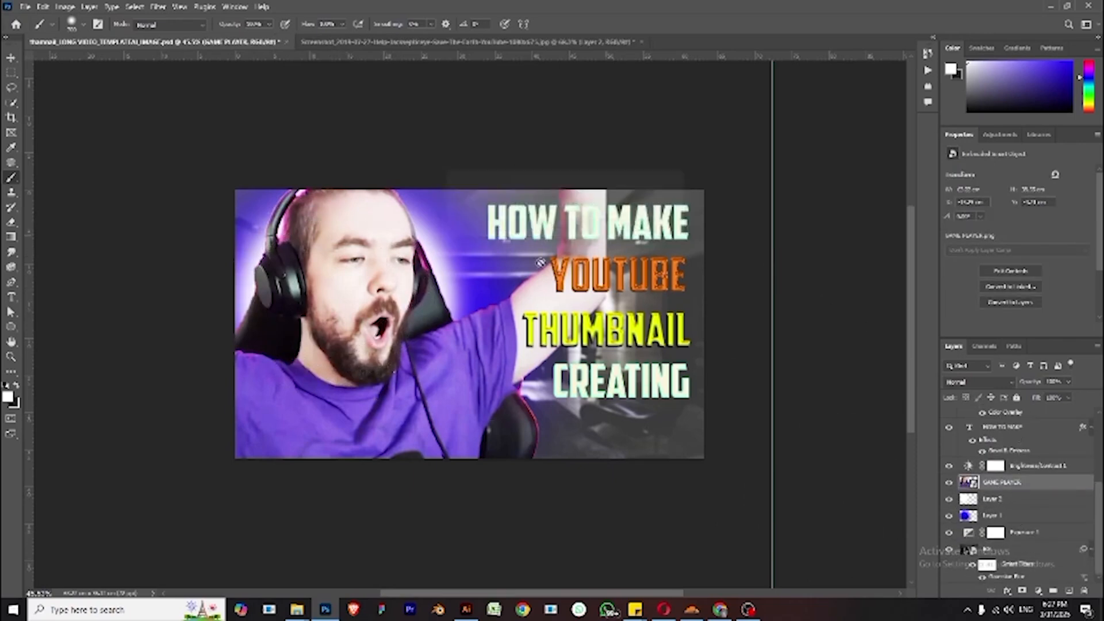
- On Layer 2, paint white glow strokes with a smaller brush along the raised arm and body edges
{"action": "left_click", "coordinate": [1026, 500]}
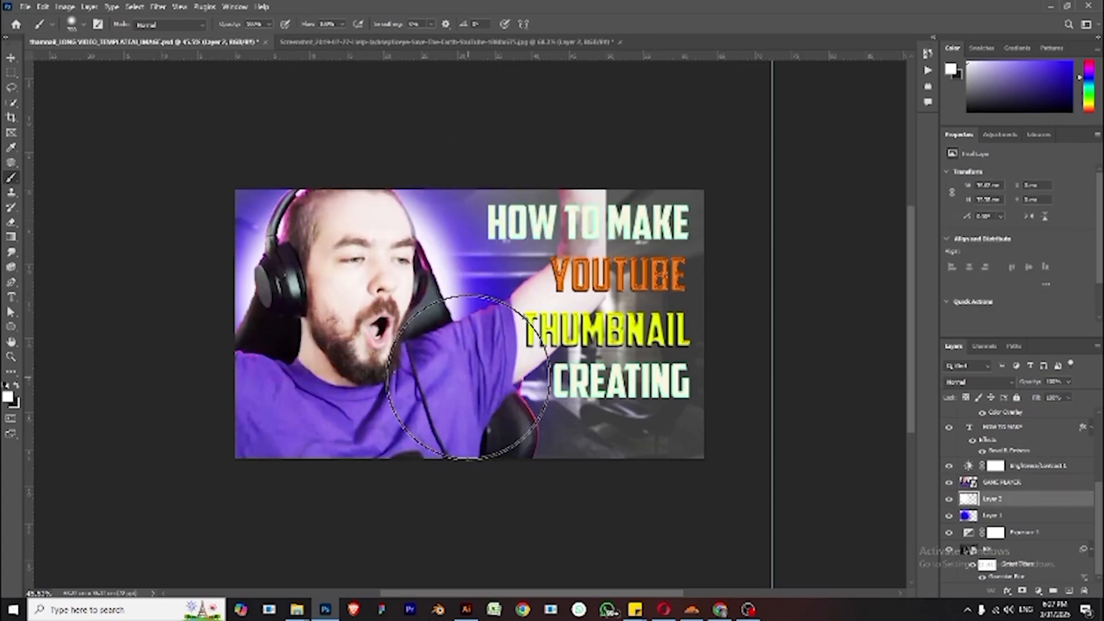
{"action": "key", "text": "bracketleft"}
{"action": "key", "text": "bracketleft"}
{"action": "key", "text": "bracketleft"}
{"action": "key", "text": "bracketleft"}
{"action": "key", "text": "bracketleft"}
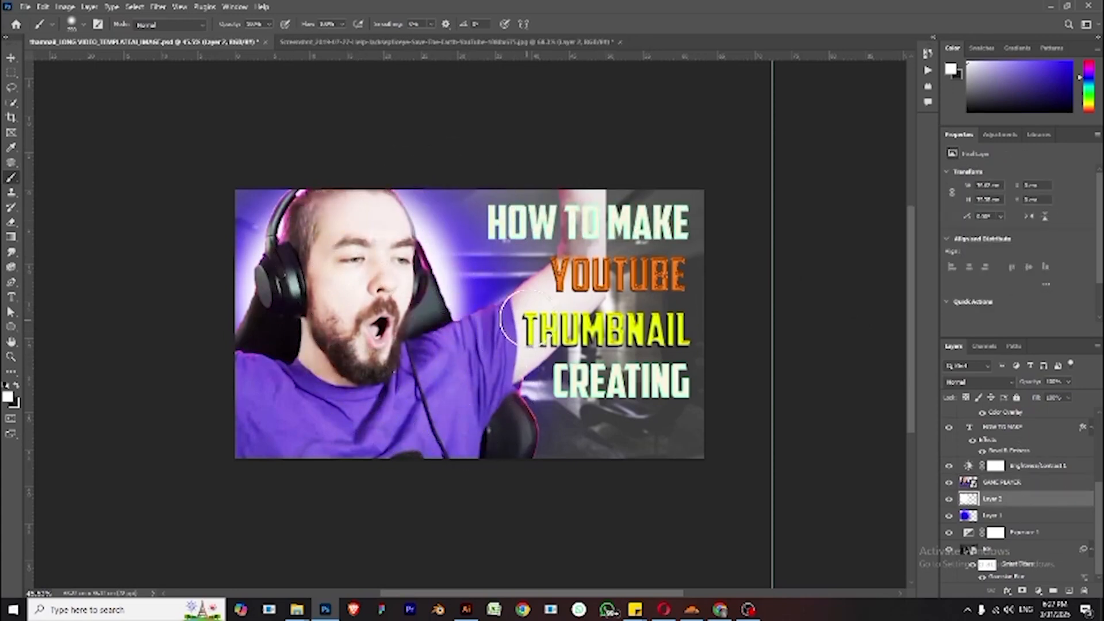
{"action": "mouse_move", "coordinate": [527, 321]}
{"action": "left_mouse_down"}
{"action": "mouse_move", "coordinate": [502, 347]}
{"action": "mouse_move", "coordinate": [540, 346]}
{"action": "mouse_move", "coordinate": [512, 360]}
{"action": "mouse_move", "coordinate": [505, 451]}
{"action": "mouse_move", "coordinate": [501, 407]}
{"action": "mouse_move", "coordinate": [510, 458]}
{"action": "mouse_move", "coordinate": [506, 413]}
{"action": "left_mouse_up"}
{"action": "mouse_move", "coordinate": [279, 295]}
{"action": "left_mouse_down"}
{"action": "mouse_move", "coordinate": [254, 332]}
{"action": "mouse_move", "coordinate": [247, 322]}
{"action": "mouse_move", "coordinate": [258, 345]}
{"action": "left_mouse_up"}
{"action": "mouse_move", "coordinate": [423, 319]}
{"action": "left_mouse_down"}
{"action": "mouse_move", "coordinate": [463, 323]}
{"action": "mouse_move", "coordinate": [447, 311]}
{"action": "left_mouse_up"}
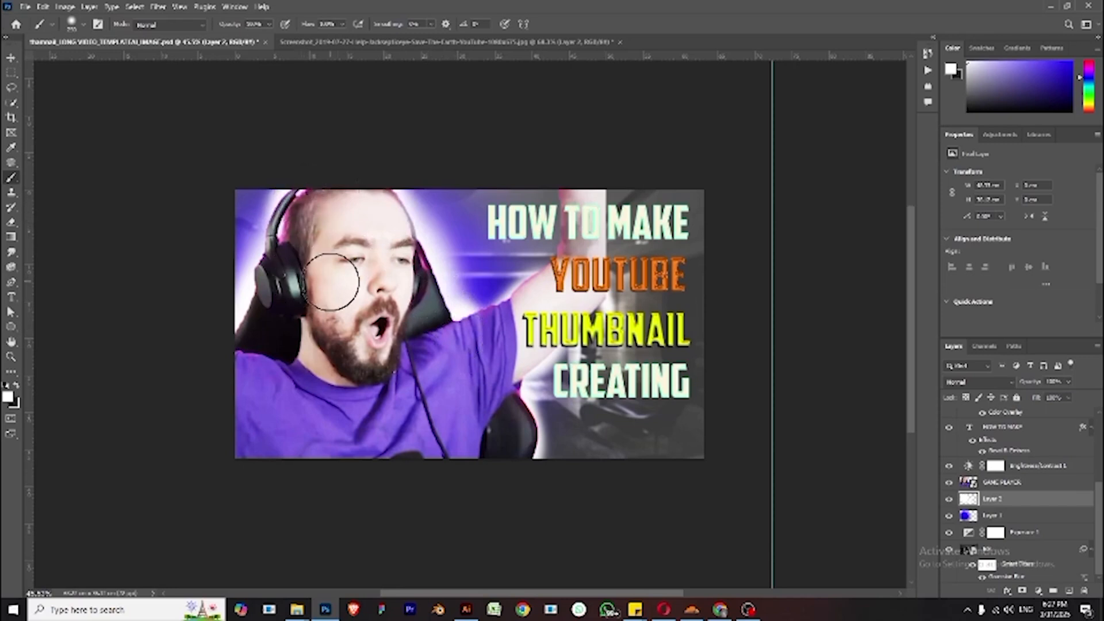
{"action": "mouse_move", "coordinate": [517, 407]}
{"action": "left_mouse_down"}
{"action": "mouse_move", "coordinate": [500, 500]}
{"action": "mouse_move", "coordinate": [495, 456]}
{"action": "mouse_move", "coordinate": [513, 440]}
{"action": "left_mouse_up"}
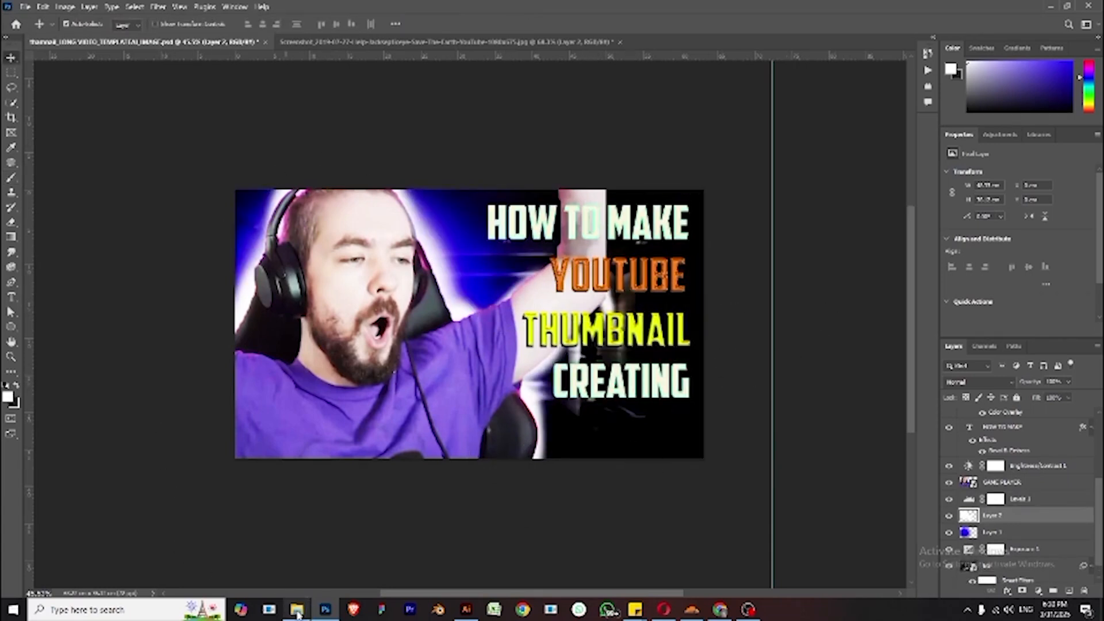
- Switch to File Explorer, drag a fire image from the Bgmi thumbnail pack into the thumbnail and scale it over the right side
{"action": "mouse_move", "coordinate": [296, 610]}
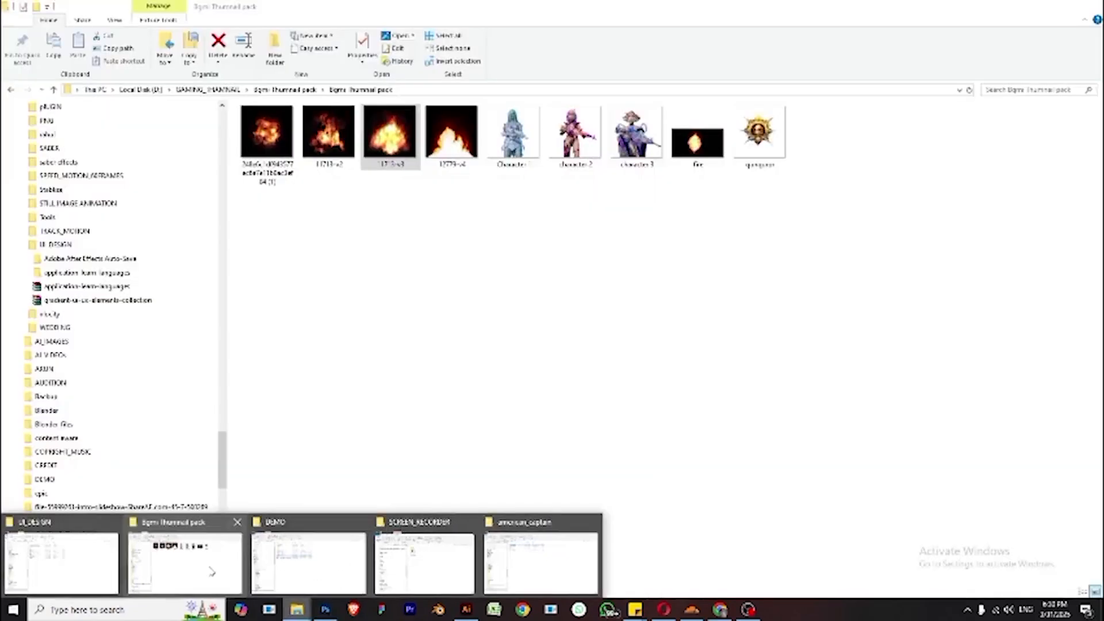
{"action": "left_click", "coordinate": [184, 560]}
{"action": "left_click_drag", "start_coordinate": [382, 148], "coordinate": [446, 341]}
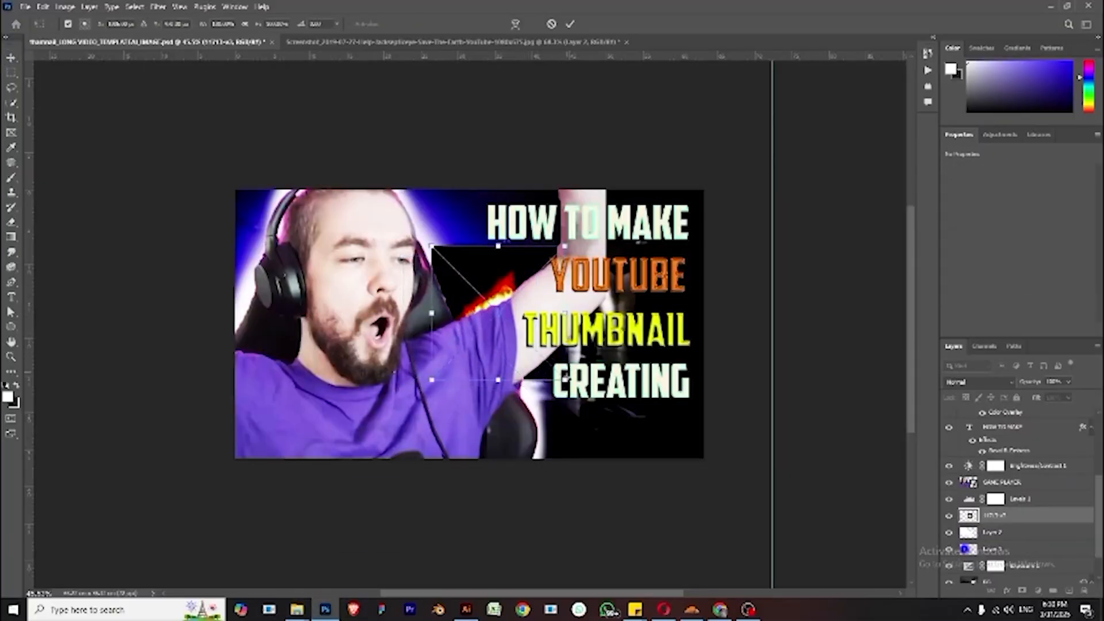
{"action": "left_click_drag", "start_coordinate": [566, 379], "coordinate": [680, 495]}
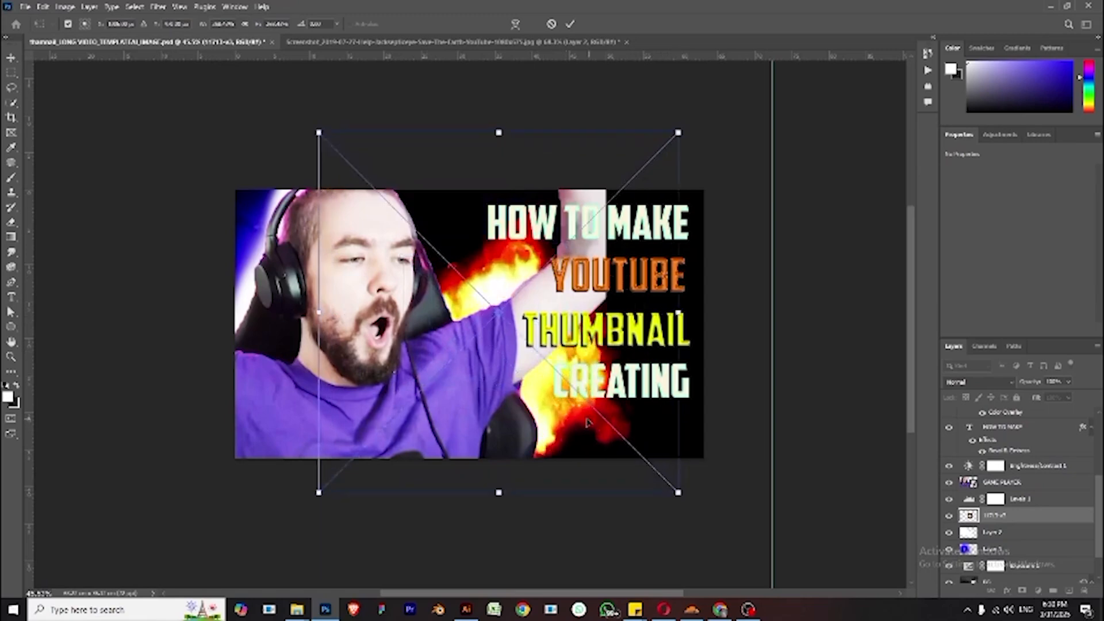
{"action": "left_click_drag", "start_coordinate": [595, 422], "coordinate": [682, 424]}
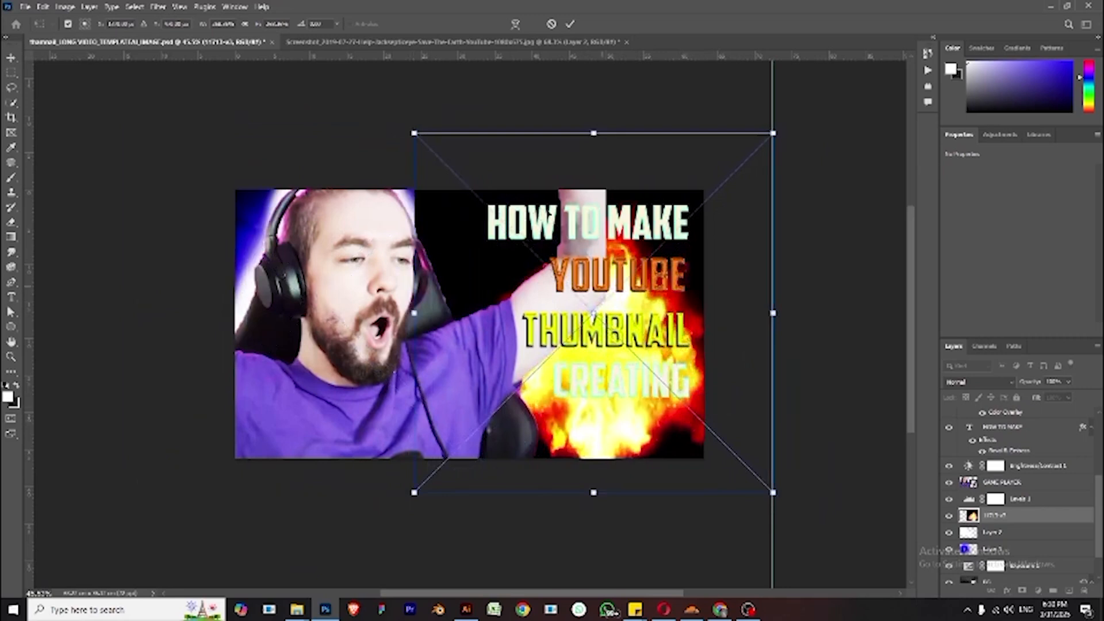
{"action": "key", "text": "Return"}
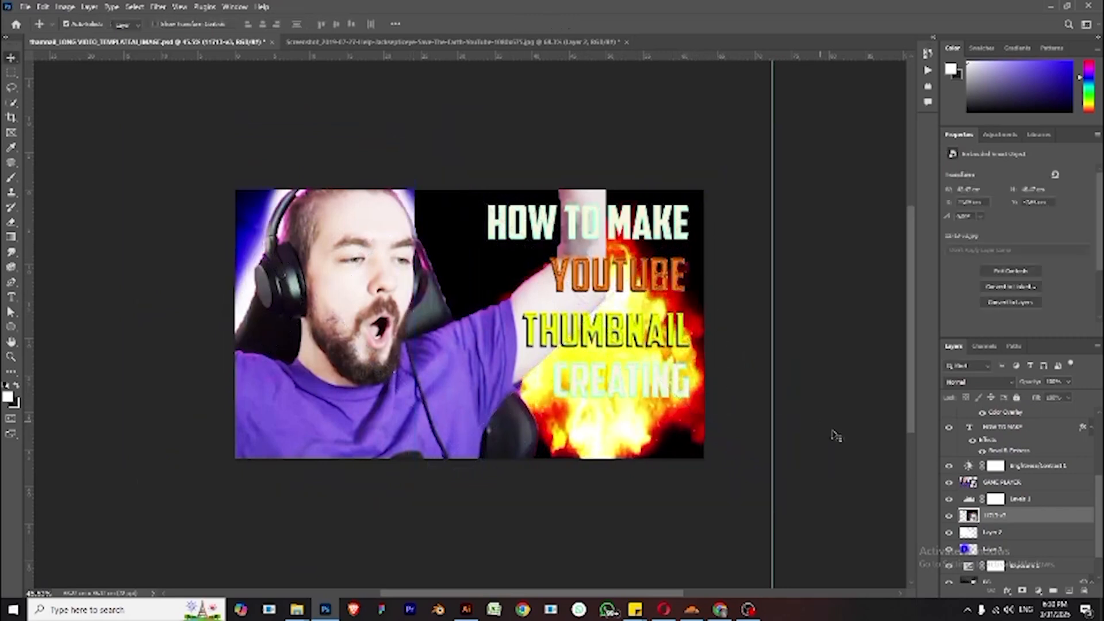
- Set the fire layer's blend mode to Screen
{"action": "left_click", "coordinate": [1010, 383]}
{"action": "left_click", "coordinate": [941, 380]}
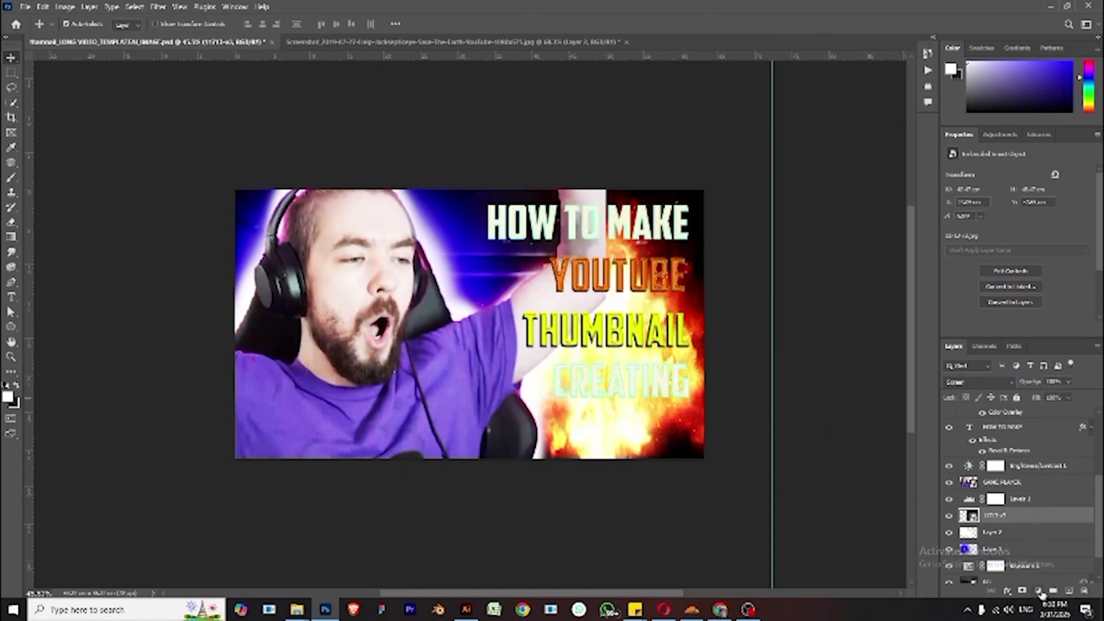
- Add a Curves adjustment above the fire layer, moving the black input point right and the white point slightly left
{"action": "left_click", "coordinate": [1038, 590]}
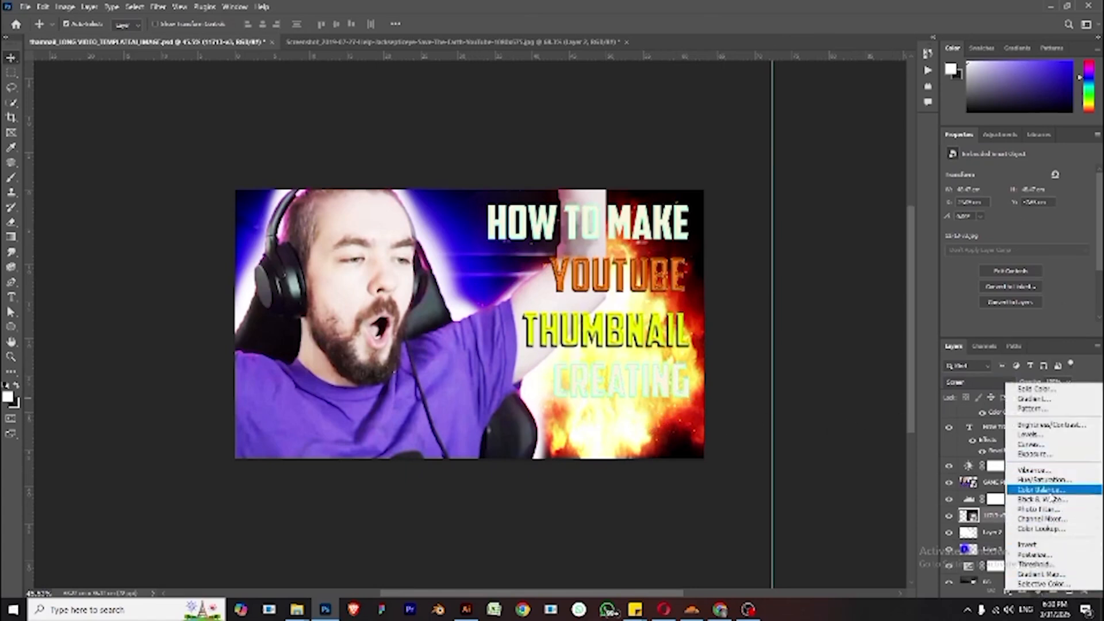
{"action": "left_click", "coordinate": [1031, 445]}
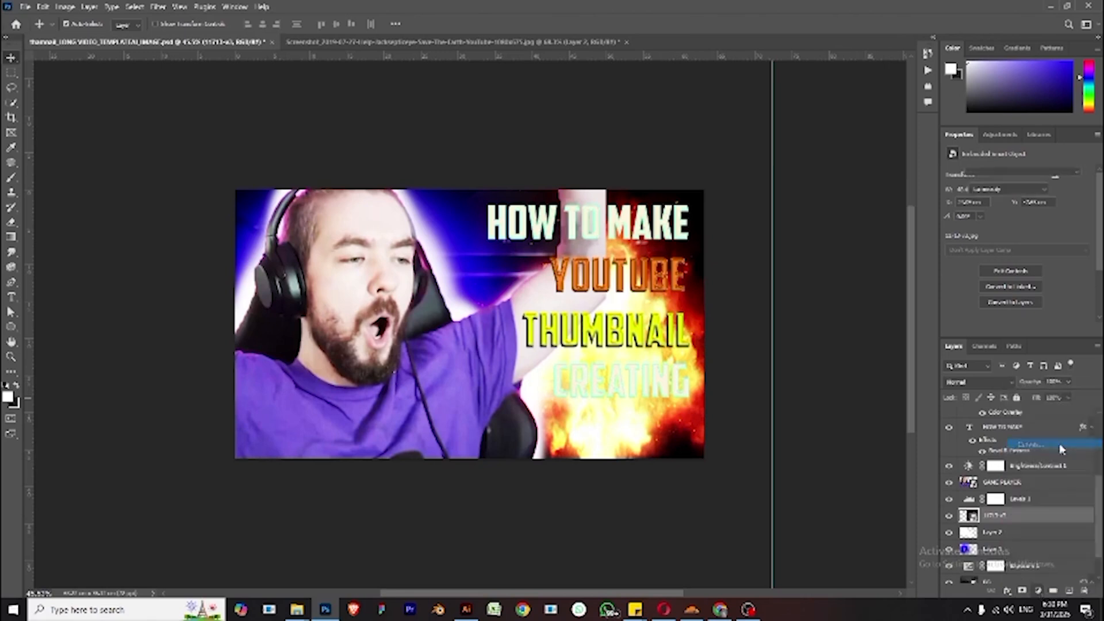
{"action": "left_click_drag", "start_coordinate": [975, 324], "coordinate": [1004, 320]}
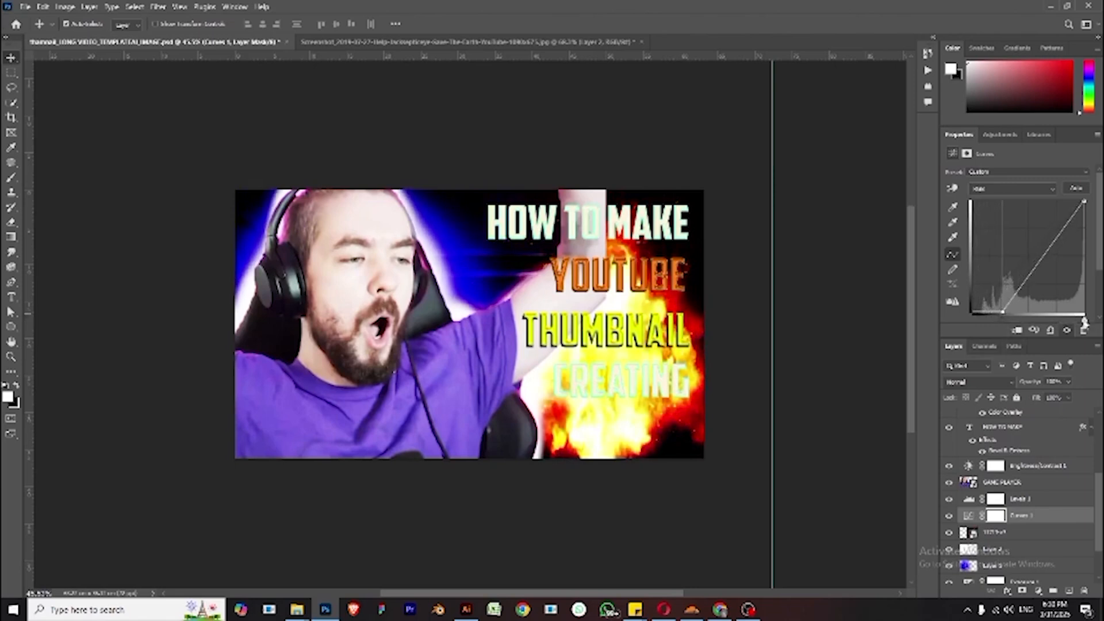
{"action": "mouse_move", "coordinate": [1085, 322]}
{"action": "left_mouse_down"}
{"action": "mouse_move", "coordinate": [1008, 322]}
{"action": "mouse_move", "coordinate": [1078, 325]}
{"action": "left_mouse_up"}
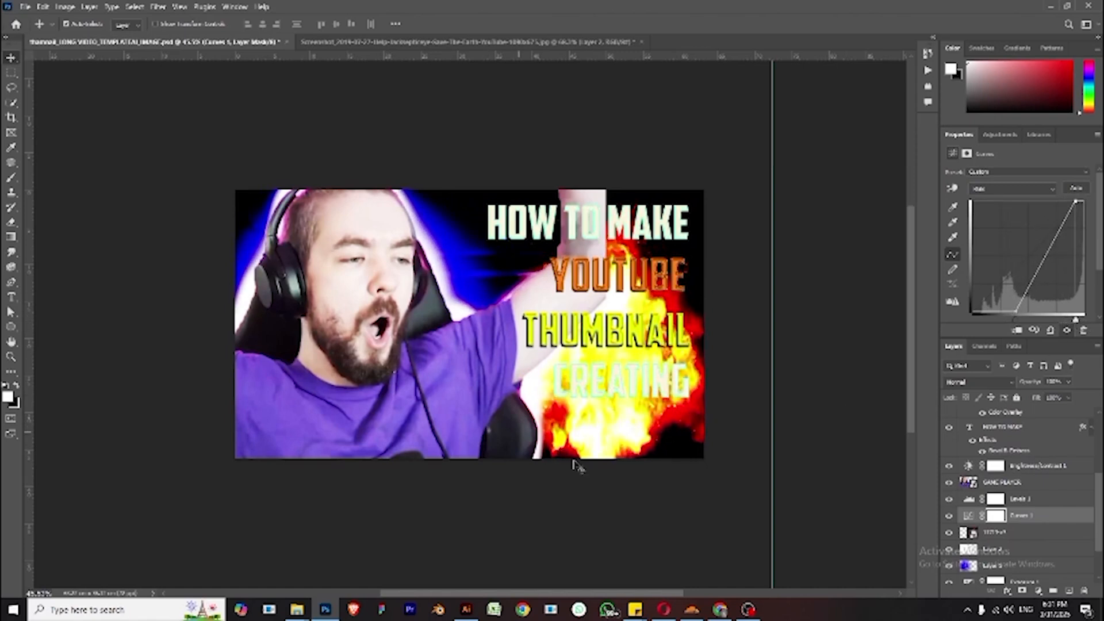
- Move the fire layer up behind the person's head, then enlarge and rotate it slightly with Free Transform
{"action": "left_click_drag", "start_coordinate": [615, 449], "coordinate": [476, 243]}
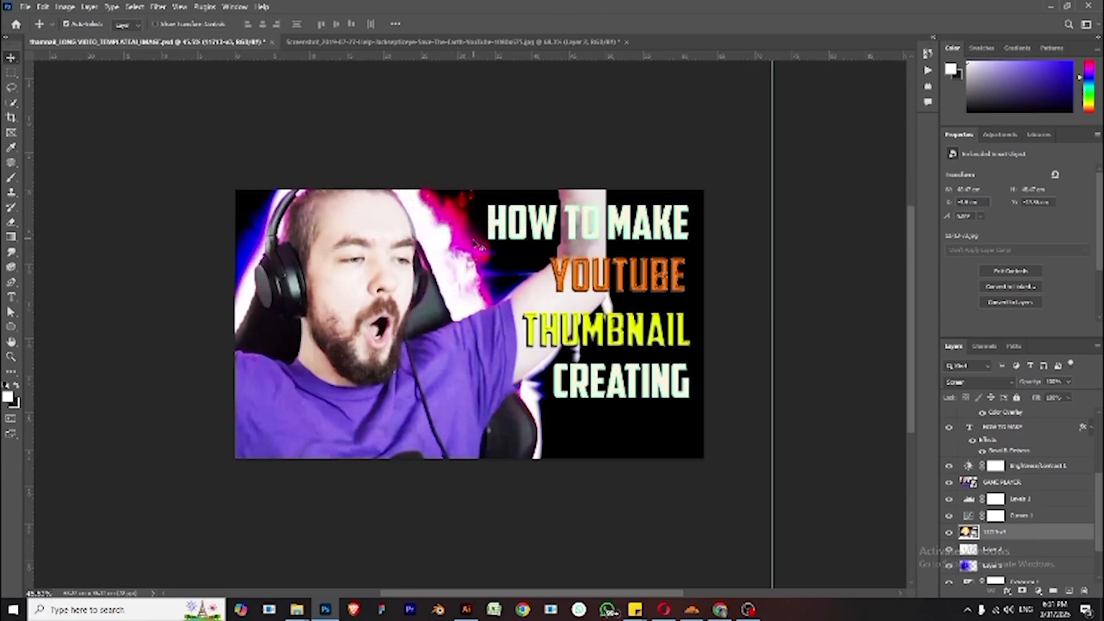
{"action": "key", "text": "ctrl+t"}
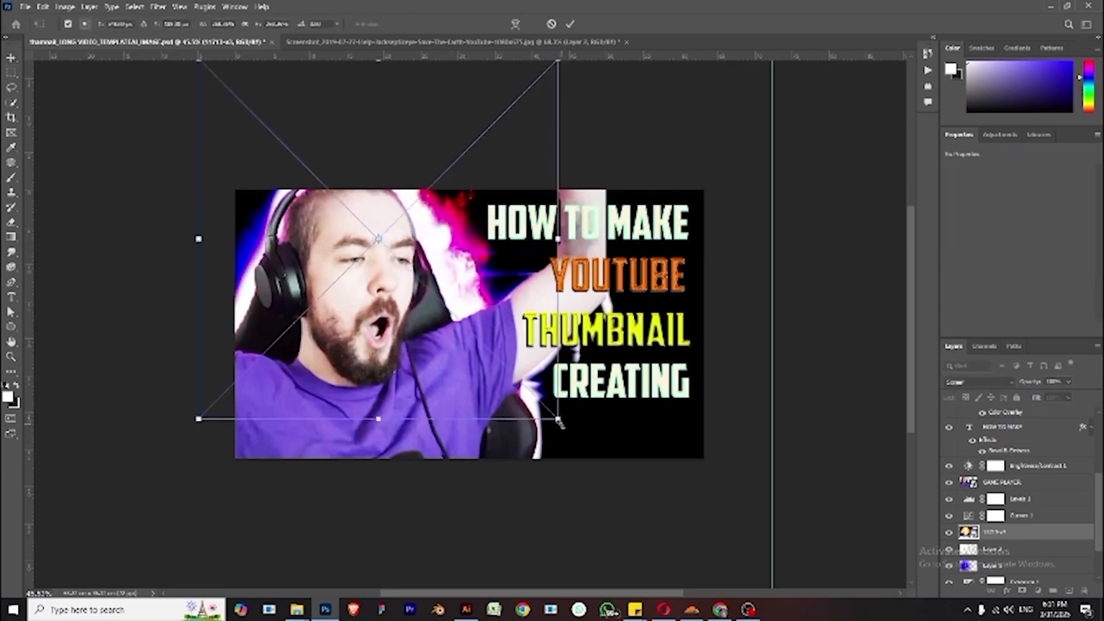
{"action": "left_click_drag", "start_coordinate": [559, 421], "coordinate": [611, 473]}
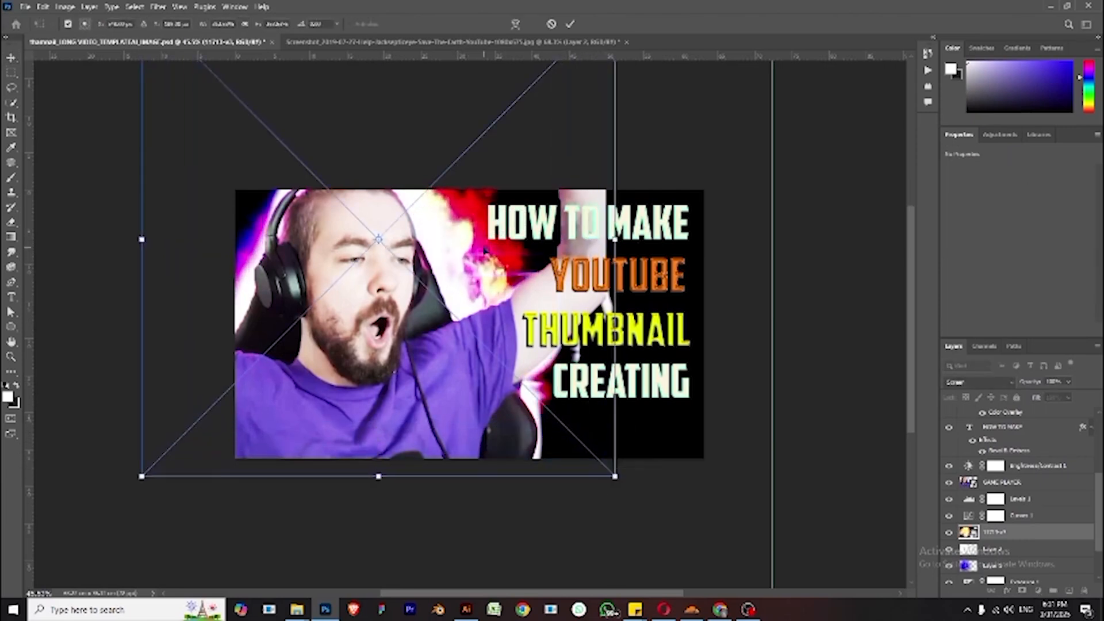
{"action": "left_click_drag", "start_coordinate": [484, 276], "coordinate": [458, 284]}
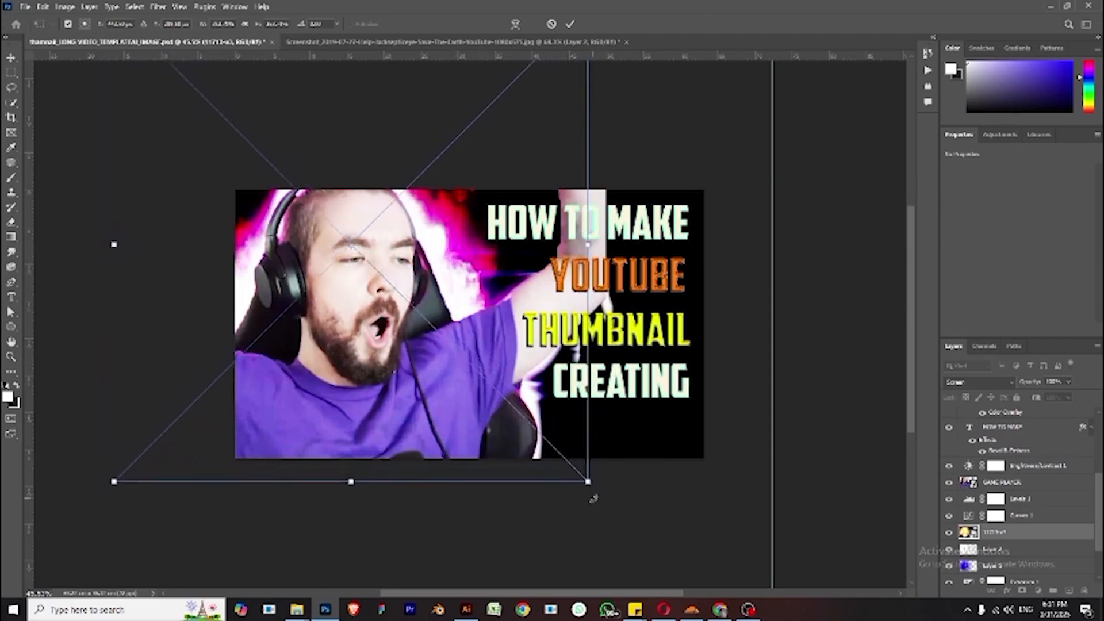
{"action": "left_click_drag", "start_coordinate": [593, 499], "coordinate": [623, 478]}
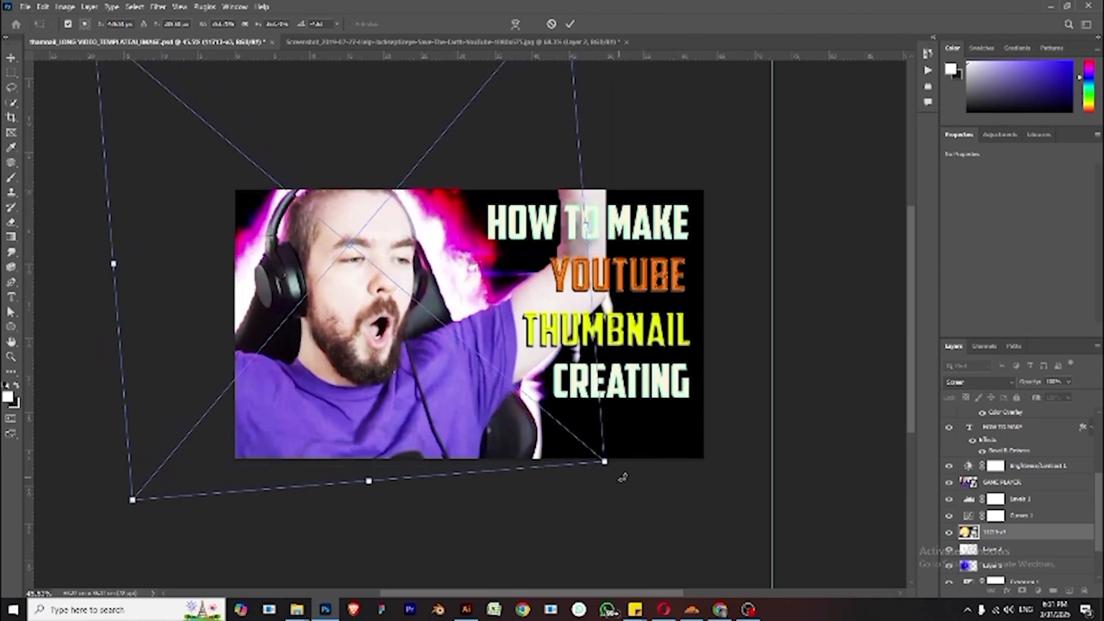
{"action": "key", "text": "Down"}
{"action": "key", "text": "Return"}
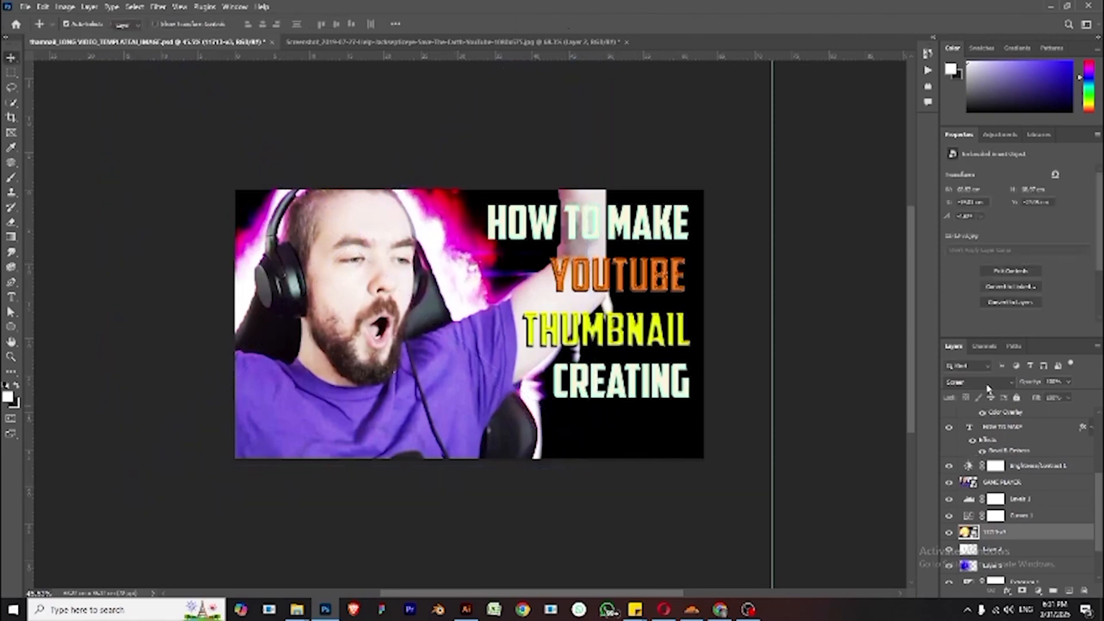
- Try the Hard Light blend mode on the fire layer
{"action": "left_click", "coordinate": [977, 381]}
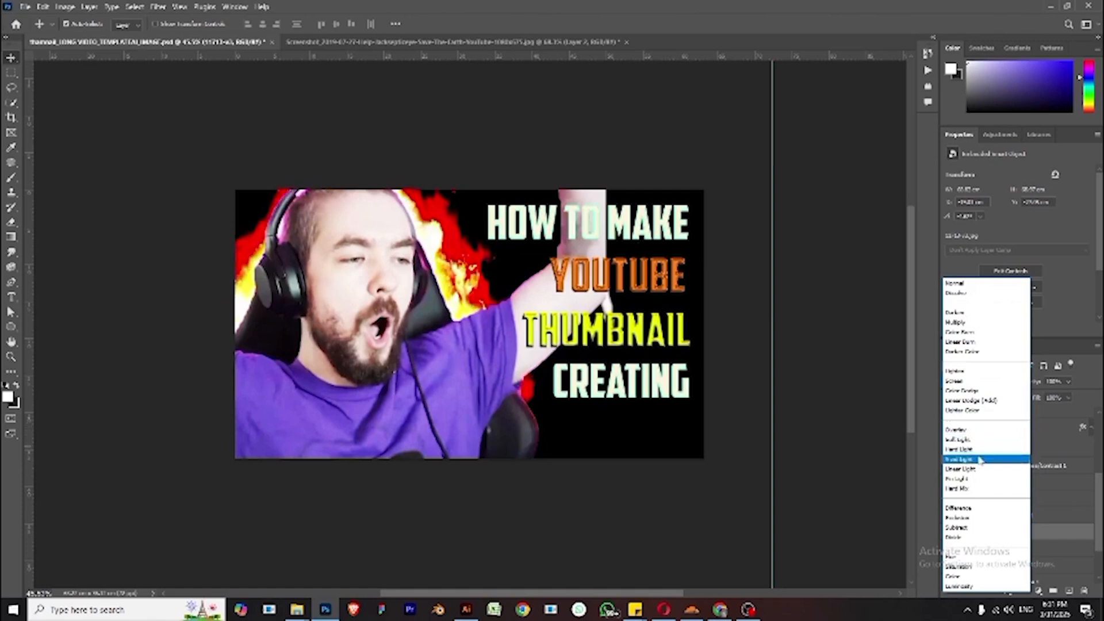
{"action": "left_click", "coordinate": [978, 451]}
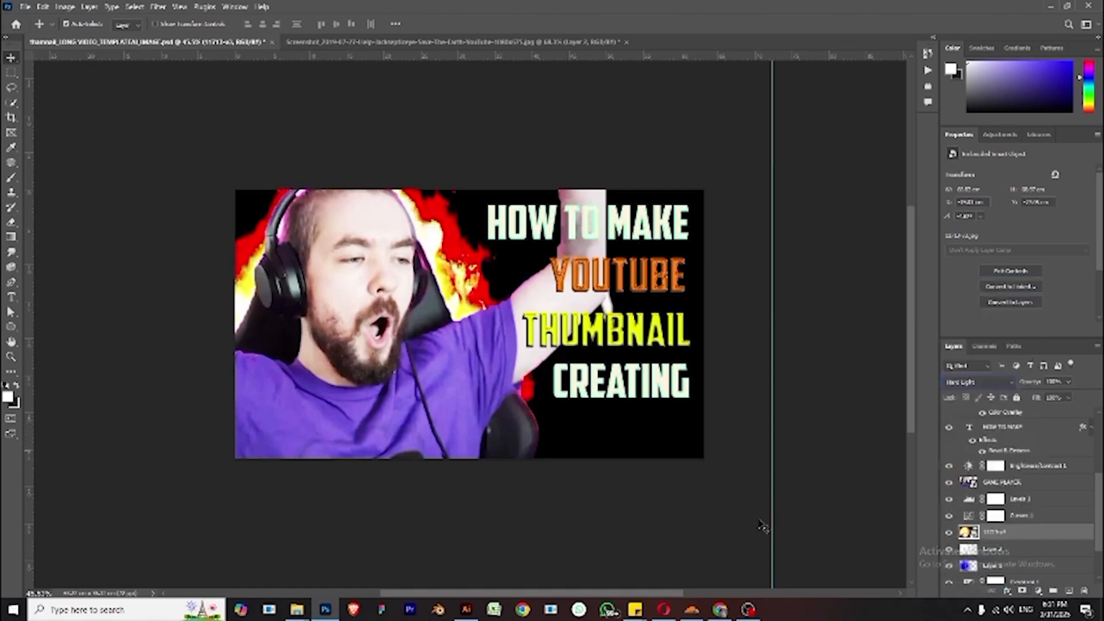
{"action": "left_click", "coordinate": [681, 537]}
{"action": "scroll", "coordinate": [643, 512], "scroll_direction": "down", "scroll_amount": 3}
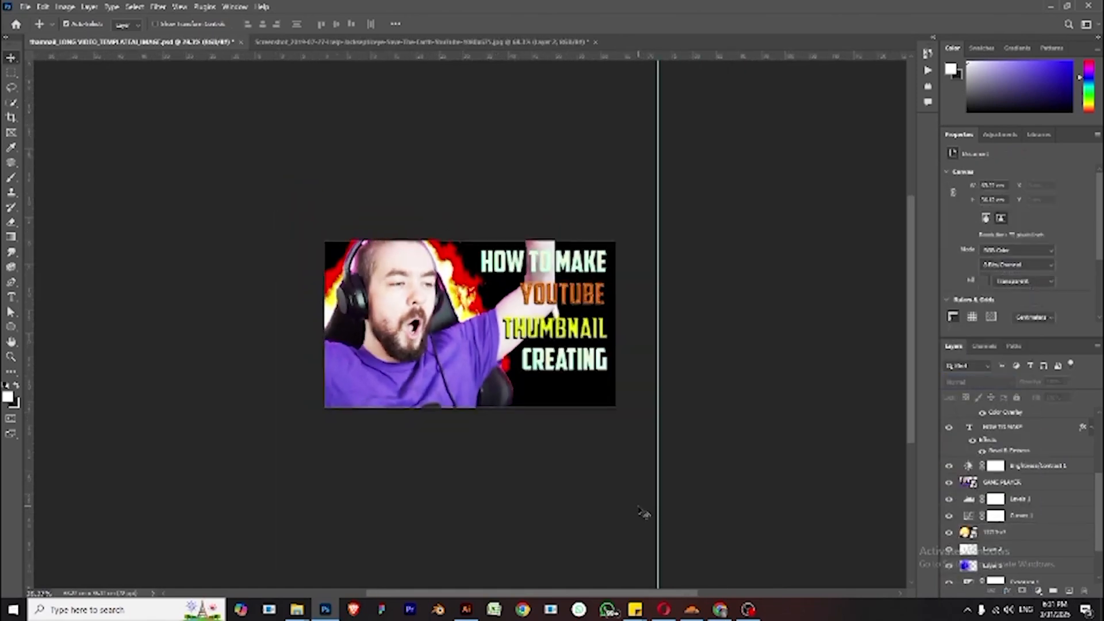
{"action": "scroll", "coordinate": [644, 513], "scroll_direction": "up", "scroll_amount": 2}
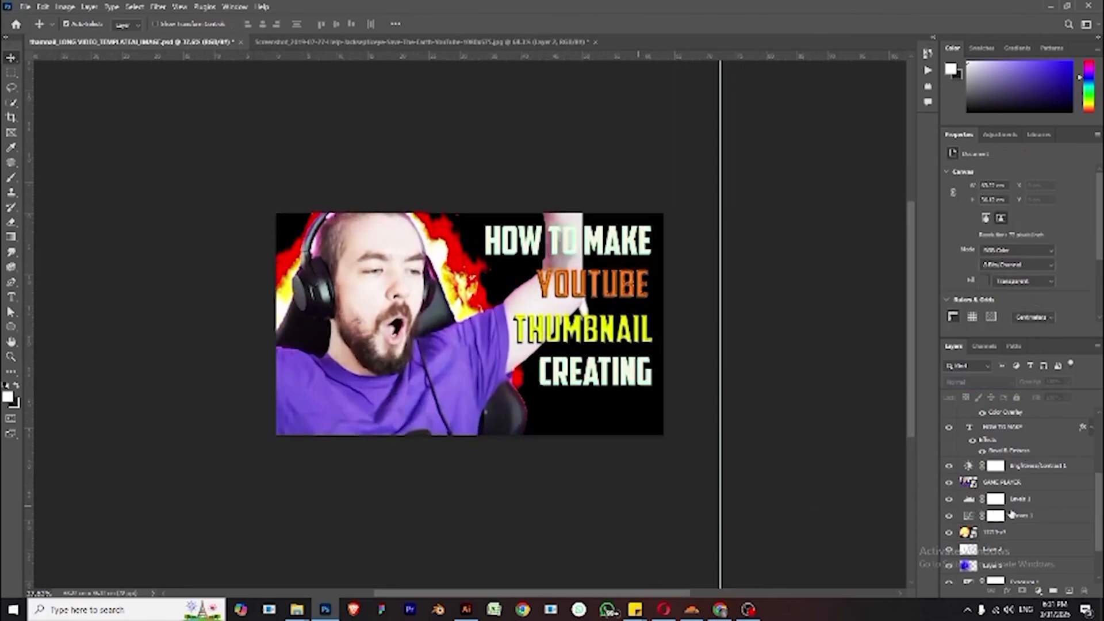
- Set the fire layer's blend mode to Lighten and nudge the fire slightly upward
{"action": "left_click", "coordinate": [1026, 532]}
{"action": "left_click", "coordinate": [987, 383]}
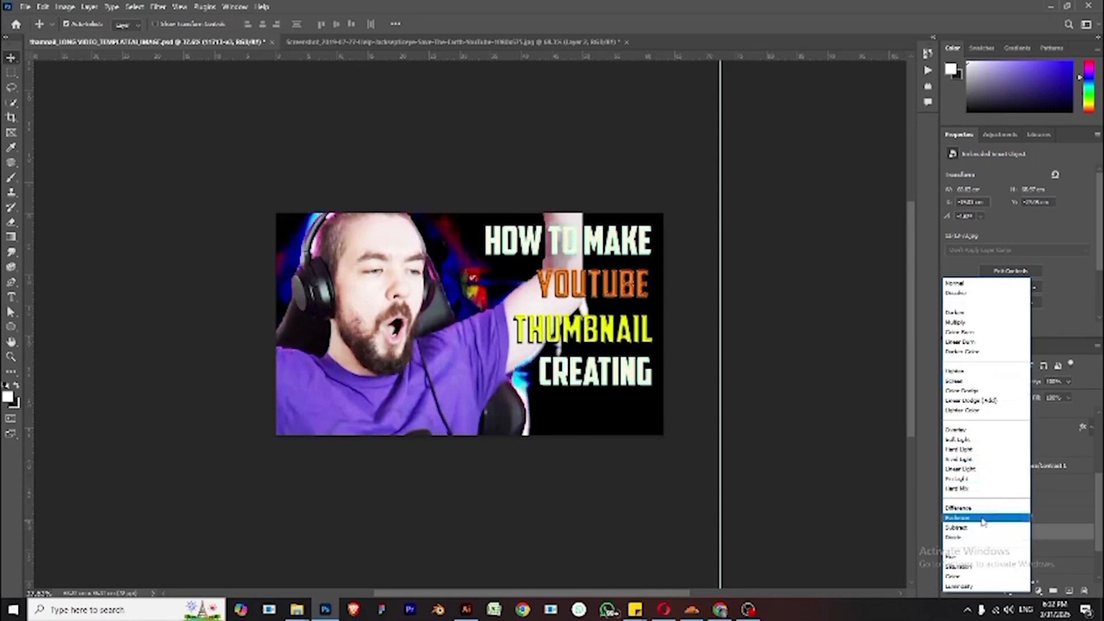
{"action": "left_click", "coordinate": [1000, 374]}
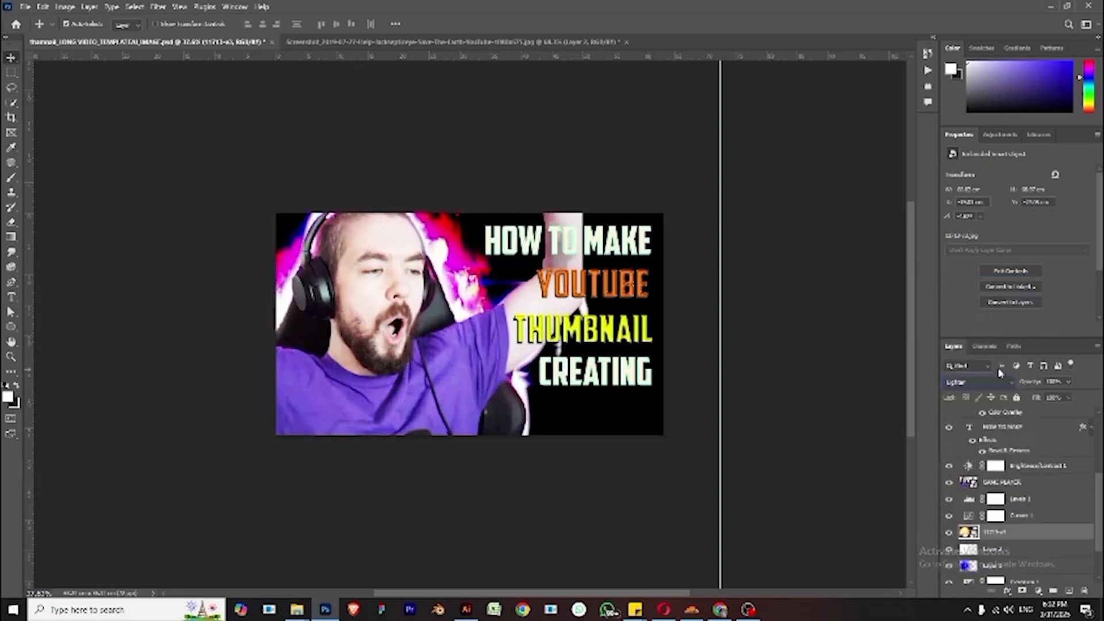
{"action": "left_click_drag", "start_coordinate": [466, 270], "coordinate": [459, 254]}
{"action": "left_click", "coordinate": [617, 482]}
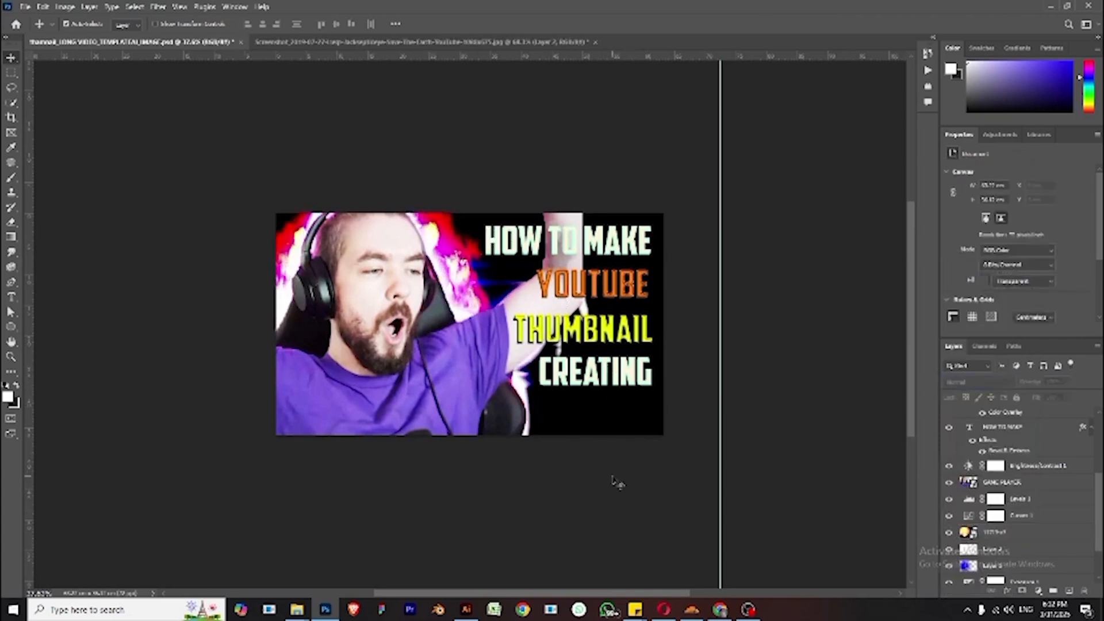
- Move the THUMBNAIL text slightly upward
{"action": "key", "text": "ctrl+minus"}
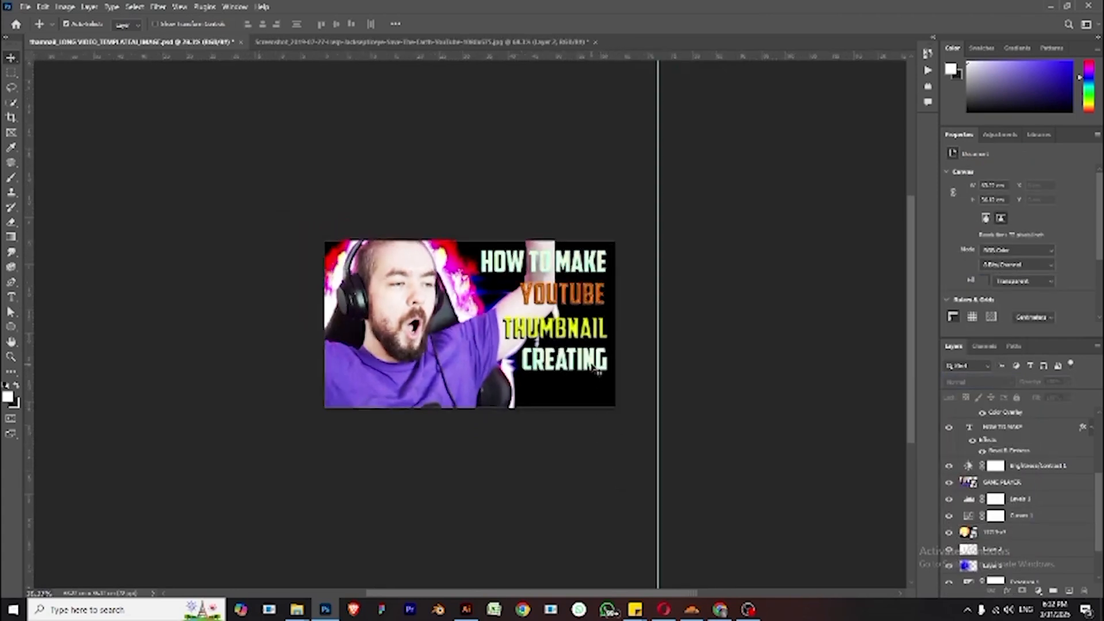
{"action": "left_click", "coordinate": [592, 375]}
{"action": "mouse_move", "coordinate": [592, 377]}
{"action": "left_mouse_down"}
{"action": "mouse_move", "coordinate": [587, 394]}
{"action": "mouse_move", "coordinate": [589, 336]}
{"action": "mouse_move", "coordinate": [588, 359]}
{"action": "left_mouse_up"}
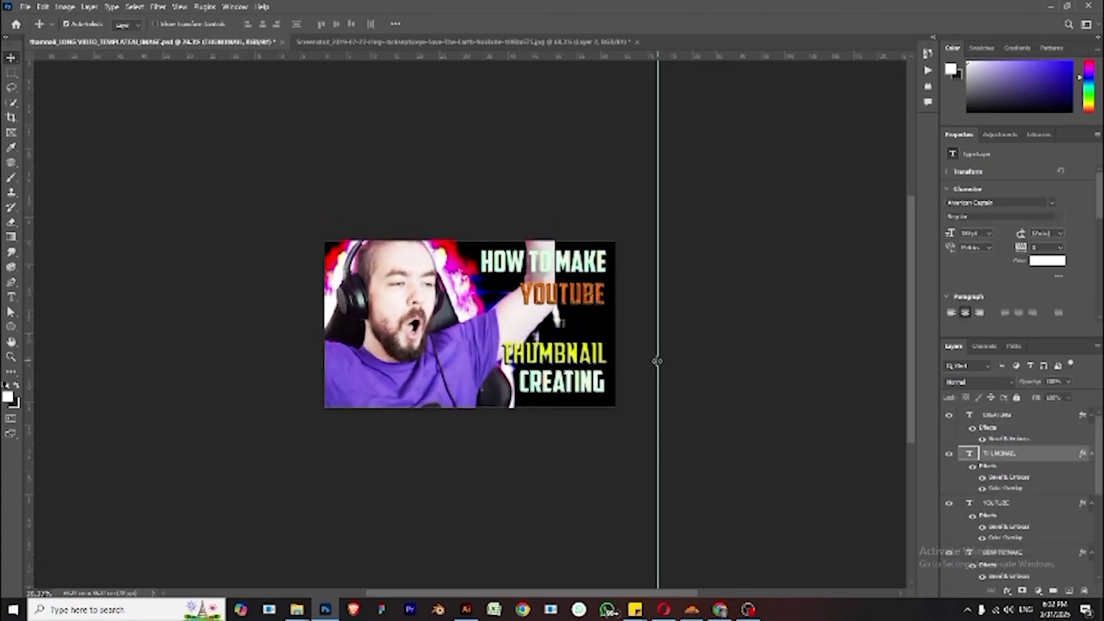
- Move the vertical guide to the title's right edge and align the CREATING text against it
{"action": "left_click_drag", "start_coordinate": [657, 361], "coordinate": [604, 360]}
{"action": "scroll", "coordinate": [610, 374], "scroll_direction": "up", "scroll_amount": 2}
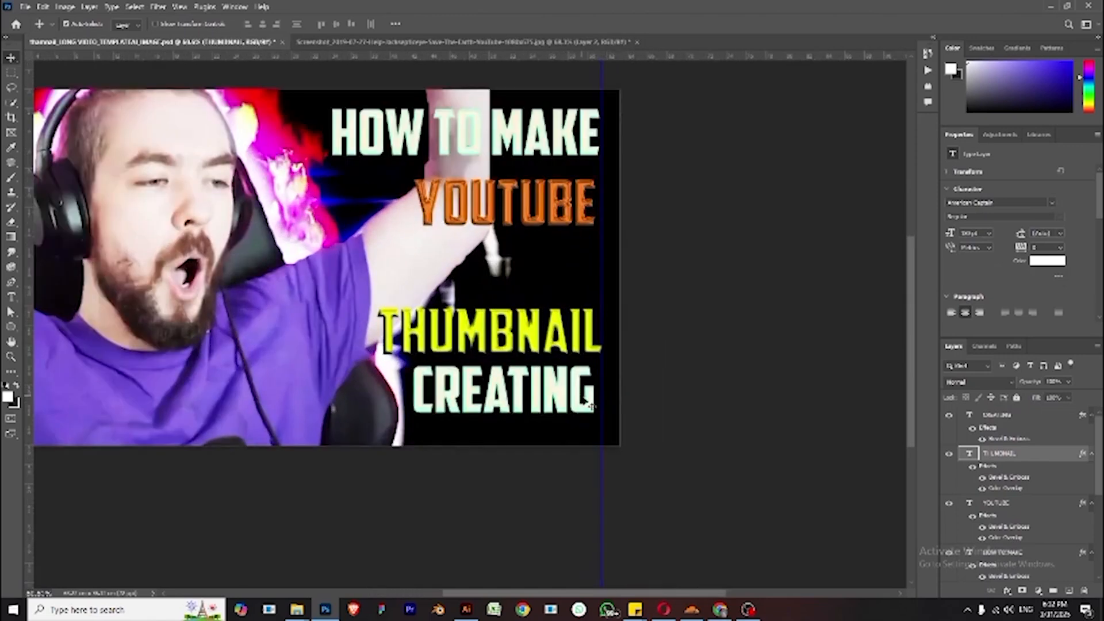
{"action": "left_click_drag", "start_coordinate": [588, 404], "coordinate": [596, 405]}
- Nudge the YOUTUBE text down toward THUMBNAIL and right until it meets the guide
{"action": "left_click", "coordinate": [583, 221]}
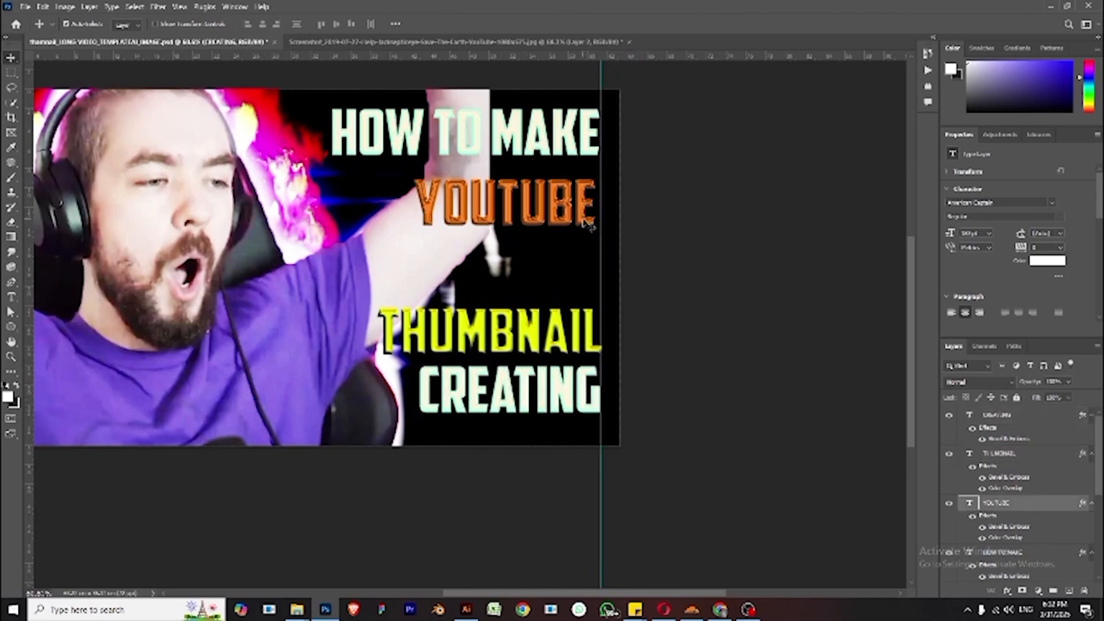
{"action": "key", "text": "shift+Down"}
{"action": "key", "text": "shift+Down"}
{"action": "key", "text": "shift+Down"}
{"action": "key", "text": "shift+Down"}
{"action": "key", "text": "shift+Down"}
{"action": "key", "text": "shift+Down"}
{"action": "key", "text": "shift+Down"}
{"action": "key", "text": "shift+Down"}
{"action": "key", "text": "shift+Down"}
{"action": "key", "text": "shift+Down"}
{"action": "key", "text": "shift+Down"}
{"action": "key", "text": "shift+Down"}
{"action": "key", "text": "shift+Down"}
{"action": "key", "text": "shift+Down"}
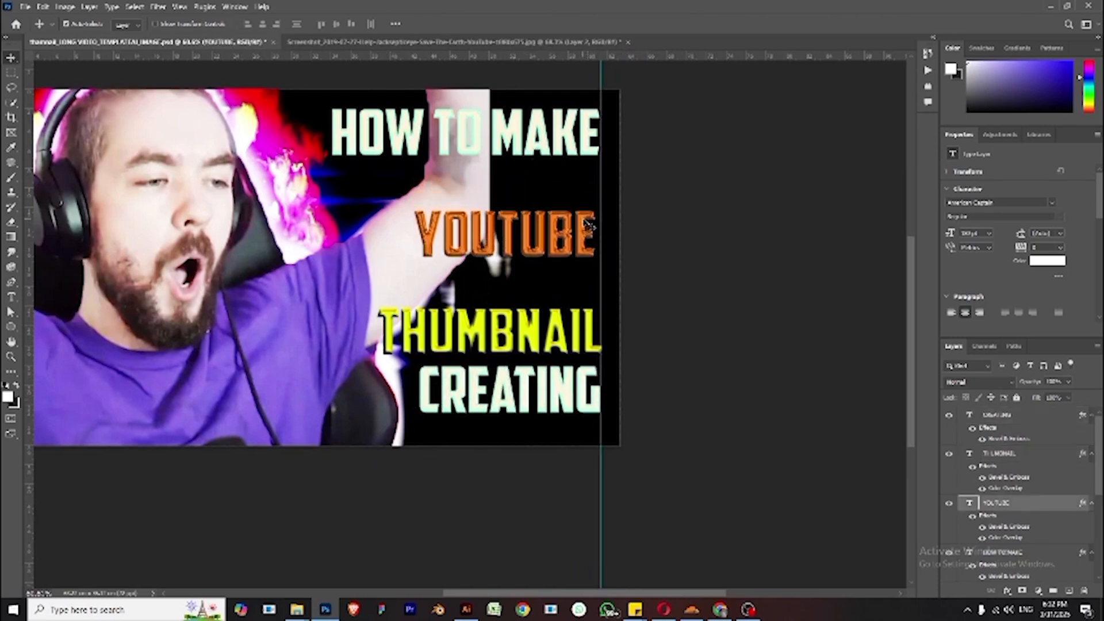
{"action": "key", "text": "shift+Down"}
{"action": "key", "text": "shift+Down"}
{"action": "key", "text": "shift+Right"}
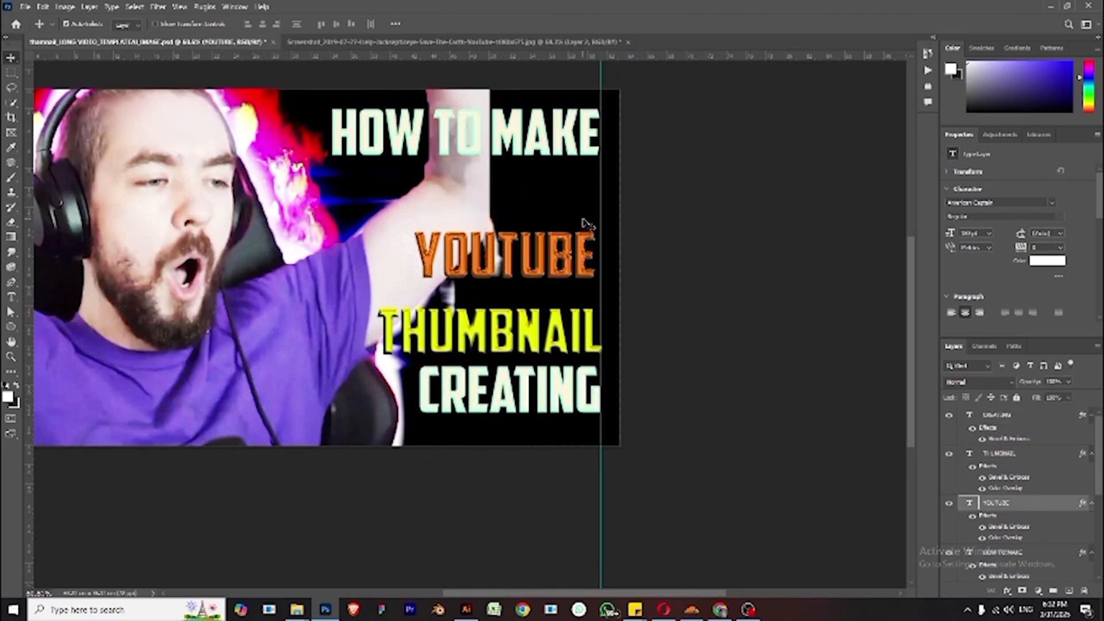
{"action": "key", "text": "shift+Down"}
{"action": "key", "text": "shift+Right"}
- Nudge the HOW TO MAKE text down toward YOUTUBE and slightly left
{"action": "key", "text": "shift+Down"}
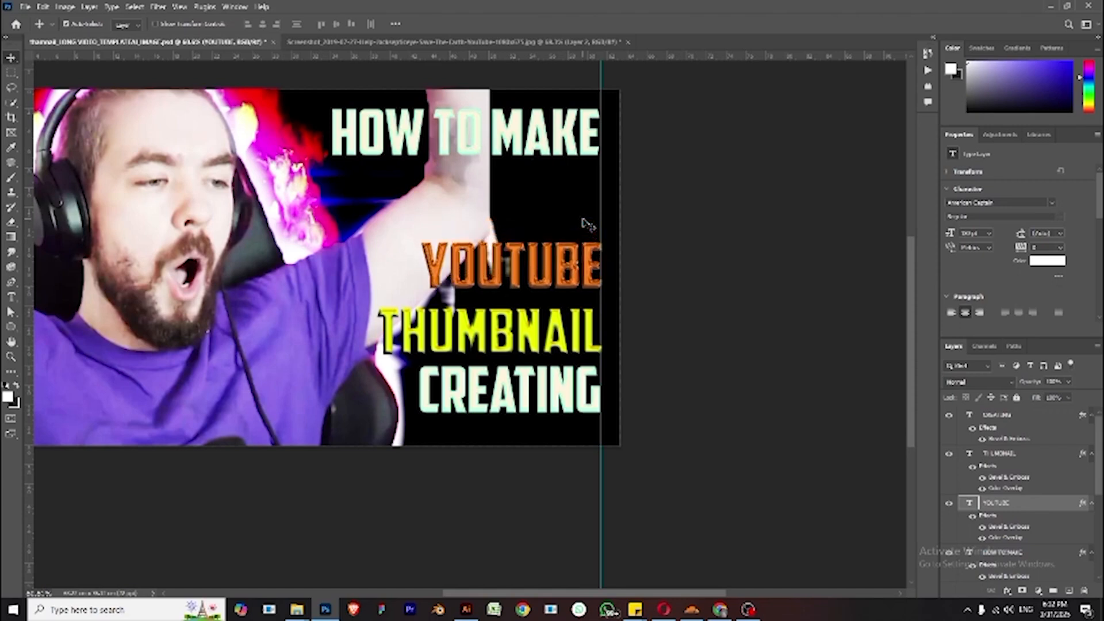
{"action": "left_click", "coordinate": [592, 151]}
{"action": "key", "text": "shift+Down"}
{"action": "key", "text": "shift+Down"}
{"action": "key", "text": "shift+Down"}
{"action": "key", "text": "shift+Down"}
{"action": "key", "text": "shift+Down"}
{"action": "key", "text": "shift+Down"}
{"action": "key", "text": "shift+Down"}
{"action": "key", "text": "shift+Down"}
{"action": "key", "text": "shift+Down"}
{"action": "key", "text": "shift+Down"}
{"action": "key", "text": "shift+Down"}
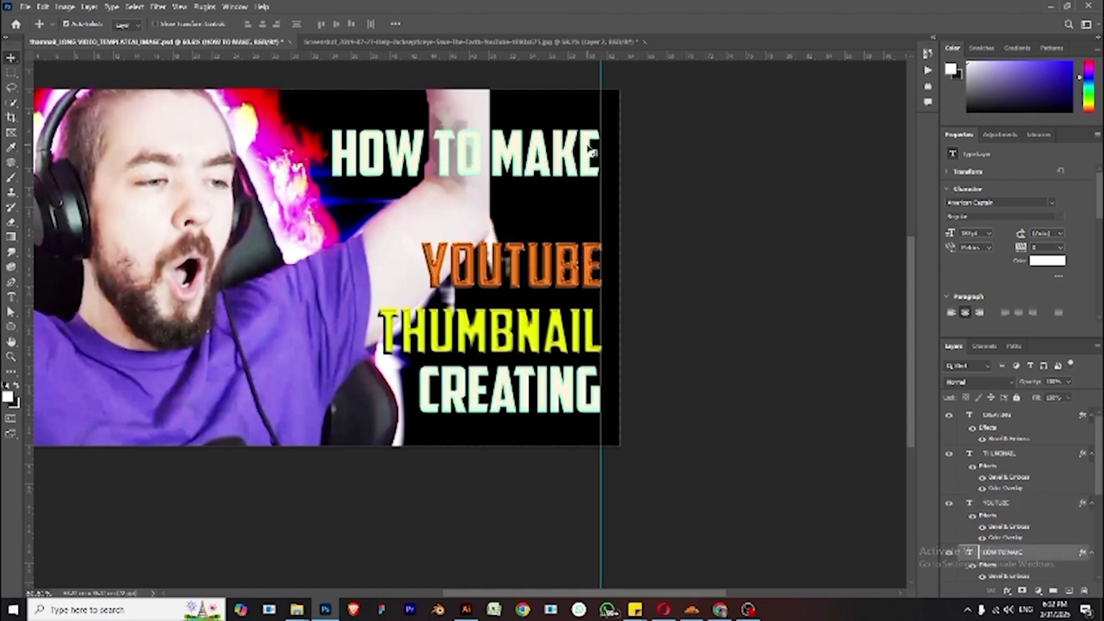
{"action": "key", "text": "shift+Down"}
{"action": "key", "text": "shift+Down"}
{"action": "key", "text": "shift+Down"}
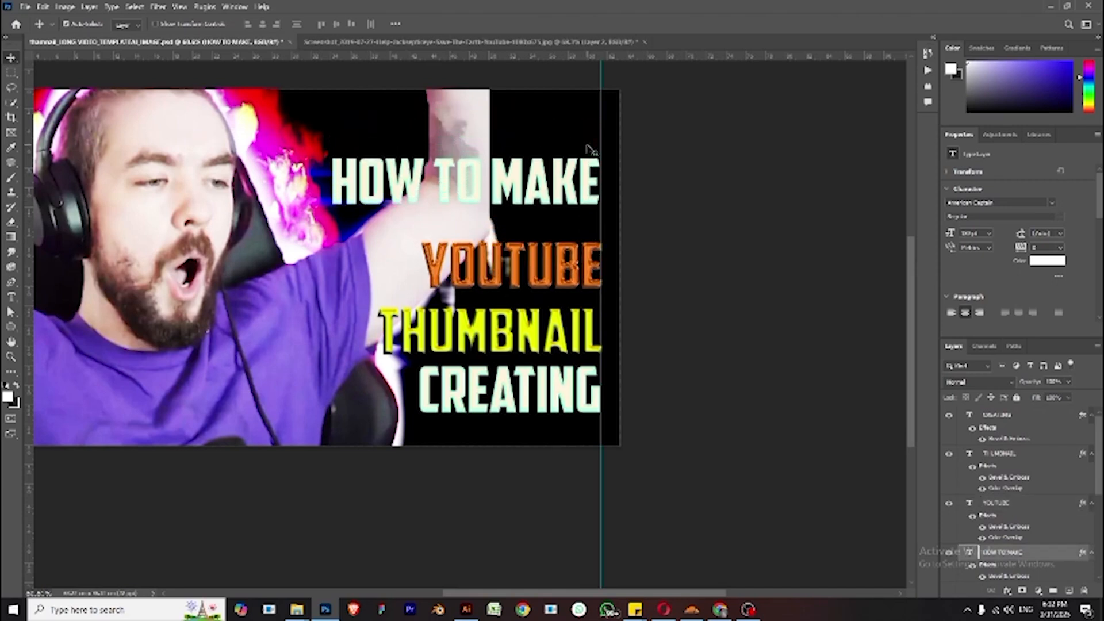
{"action": "key", "text": "shift+Left"}
{"action": "key", "text": "shift+Down"}
{"action": "key", "text": "shift+Down"}
{"action": "key", "text": "shift+Down"}
{"action": "key", "text": "shift+Down"}
{"action": "key", "text": "shift+Down"}
{"action": "key", "text": "shift+Down"}
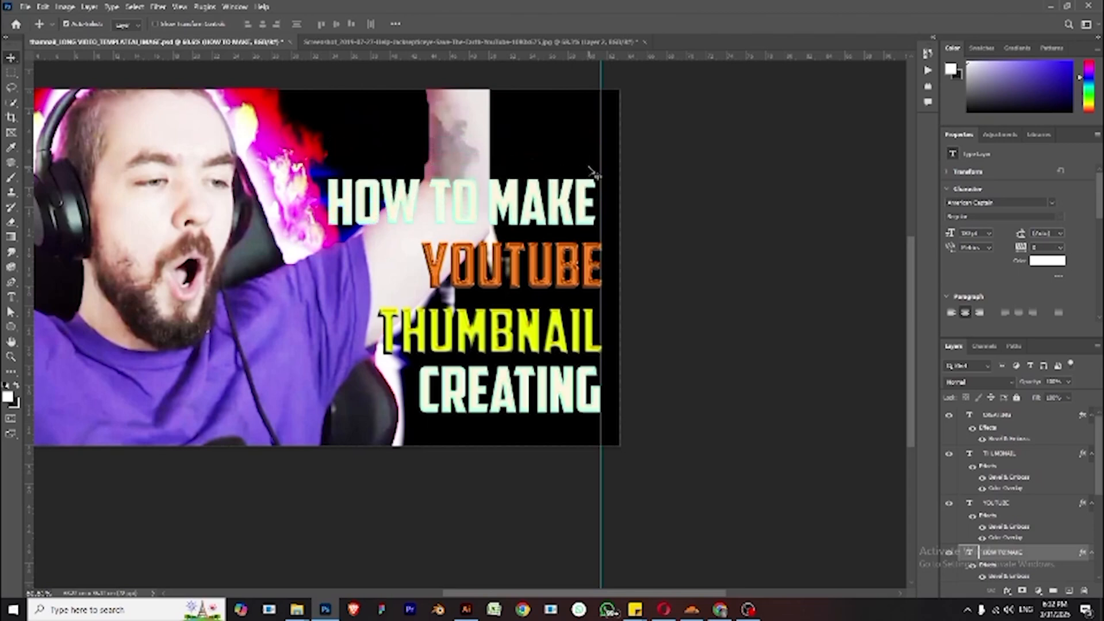
- Enlarge the HOW TO MAKE text with Free Transform so it spans wider, nudging it right to the guide
{"action": "key", "text": "ctrl+t"}
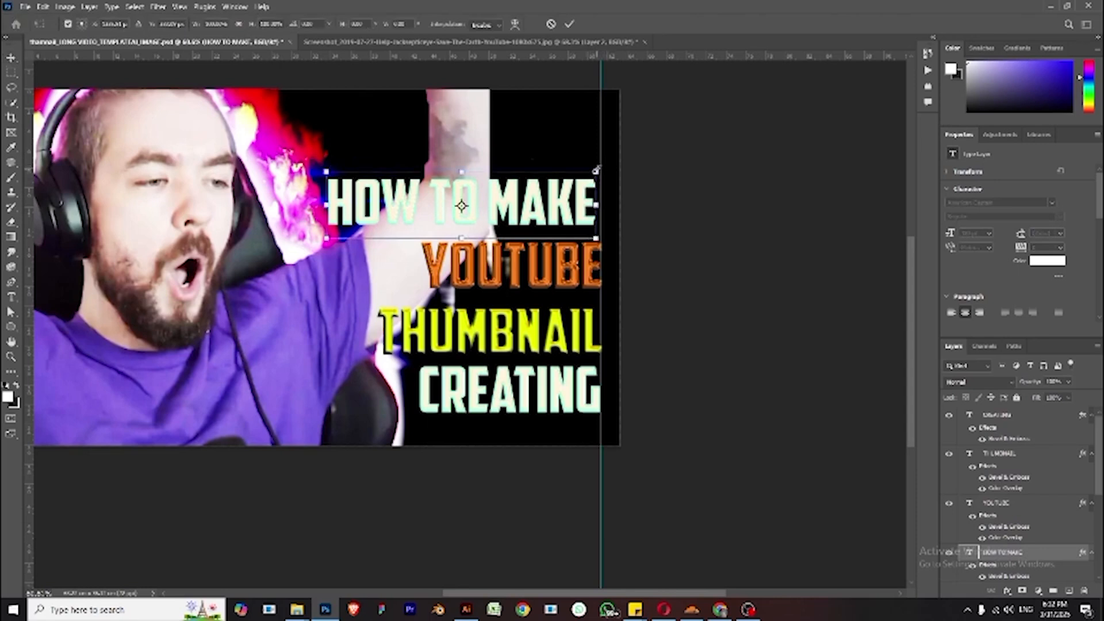
{"action": "left_click_drag", "start_coordinate": [595, 171], "coordinate": [606, 166]}
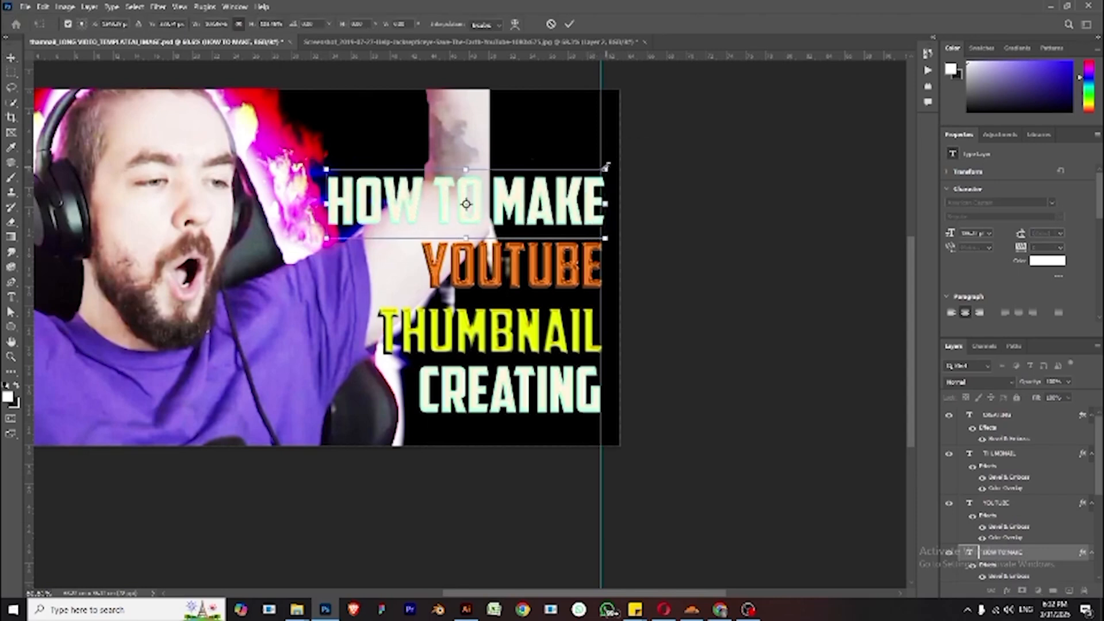
{"action": "key", "text": "shift+Left"}
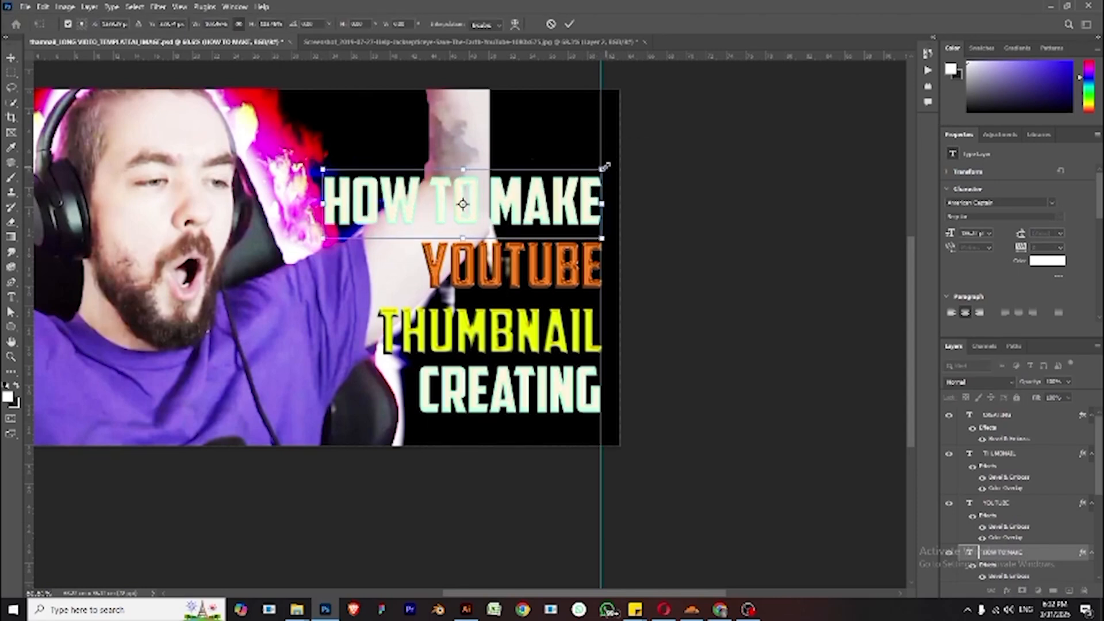
{"action": "left_click_drag", "start_coordinate": [322, 236], "coordinate": [314, 241]}
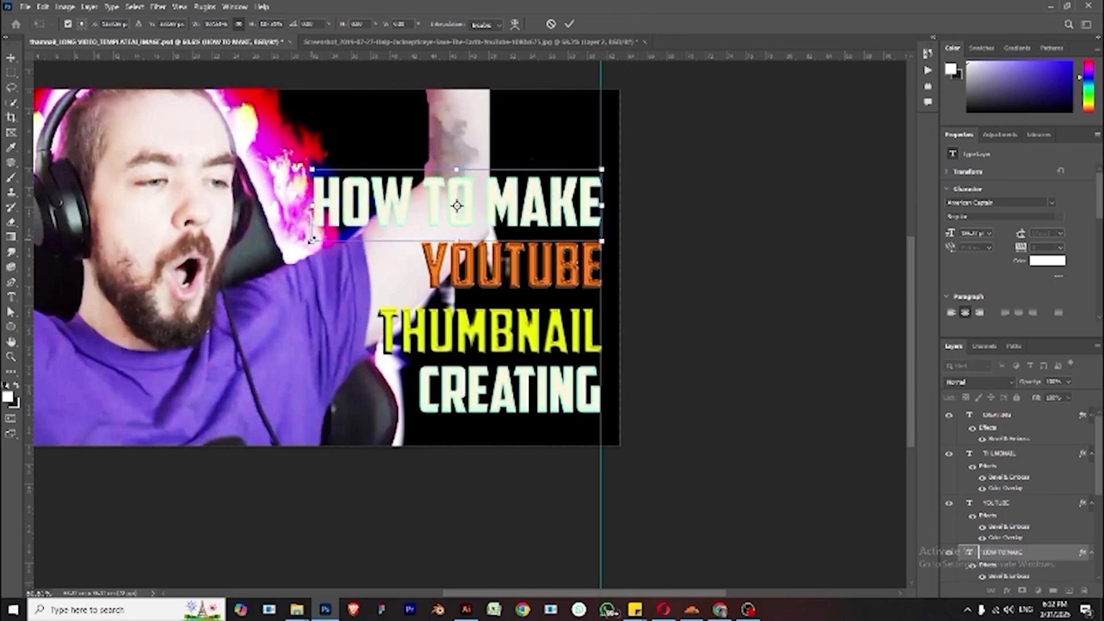
{"action": "key", "text": "Right"}
{"action": "key", "text": "Right"}
{"action": "key", "text": "Right"}
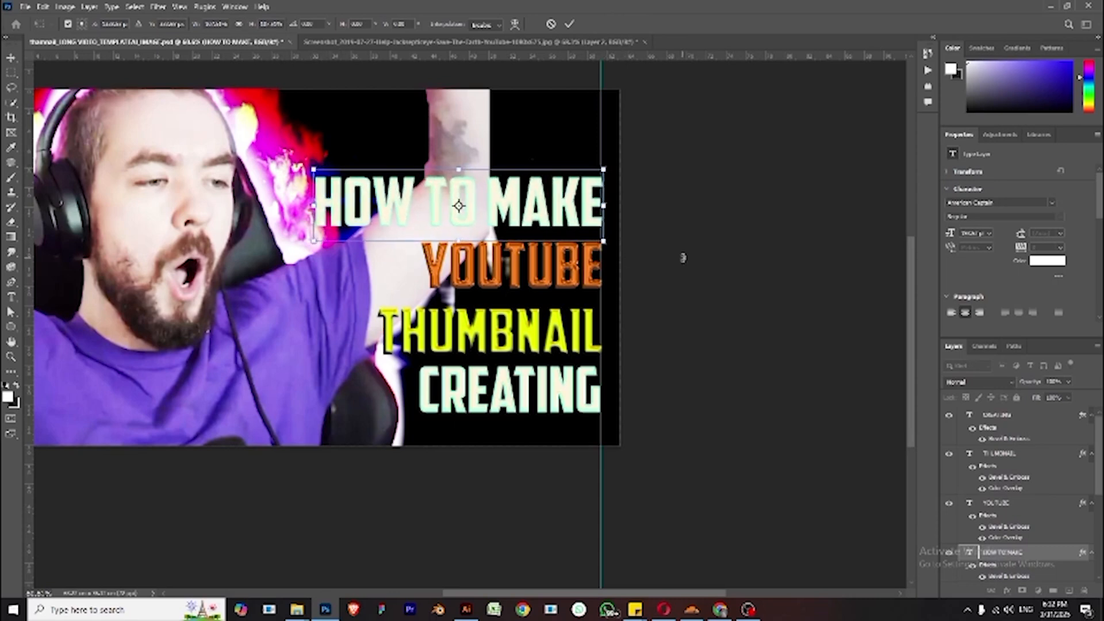
{"action": "left_click", "coordinate": [682, 258]}
- Add a 4 px black Stroke layer style to the HOW TO MAKE text
{"action": "key", "text": "ctrl+minus"}
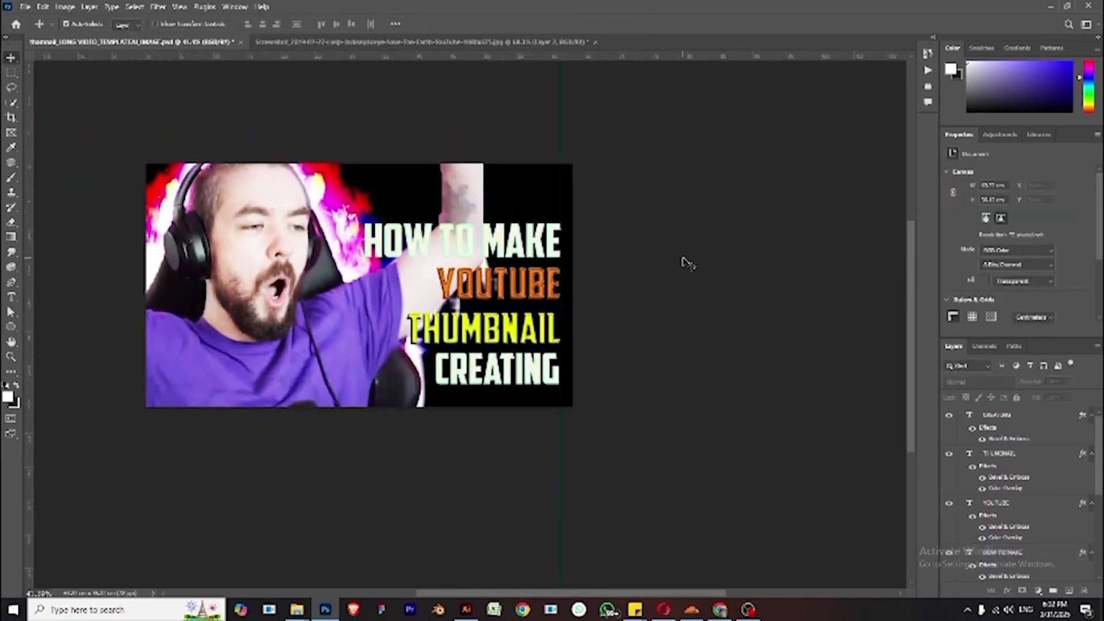
{"action": "key", "text": "ctrl+minus"}
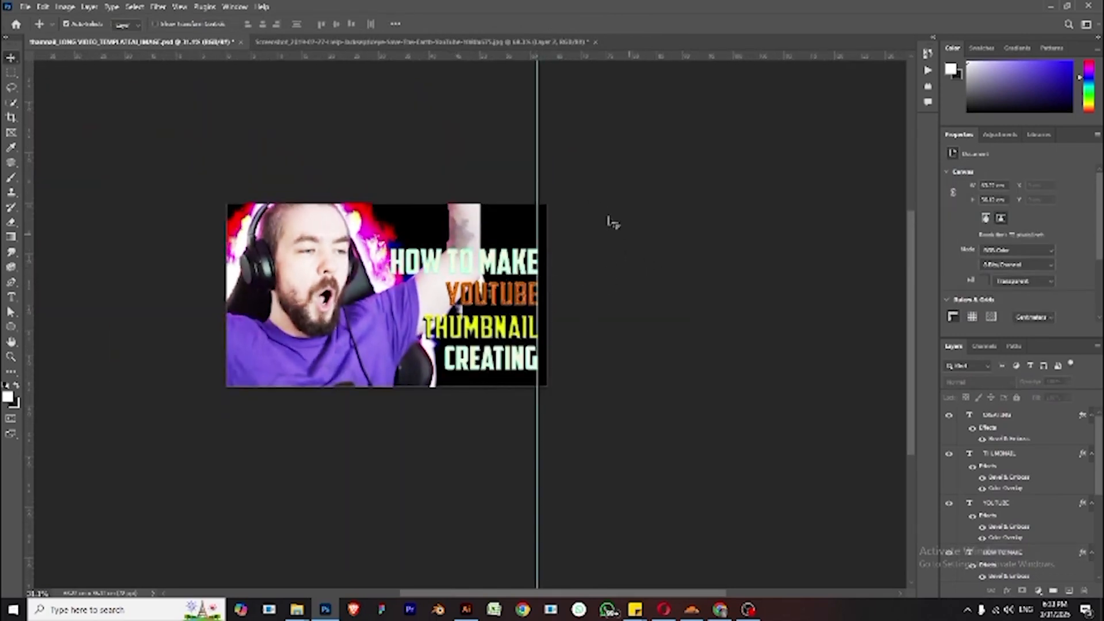
{"action": "left_click", "coordinate": [525, 265]}
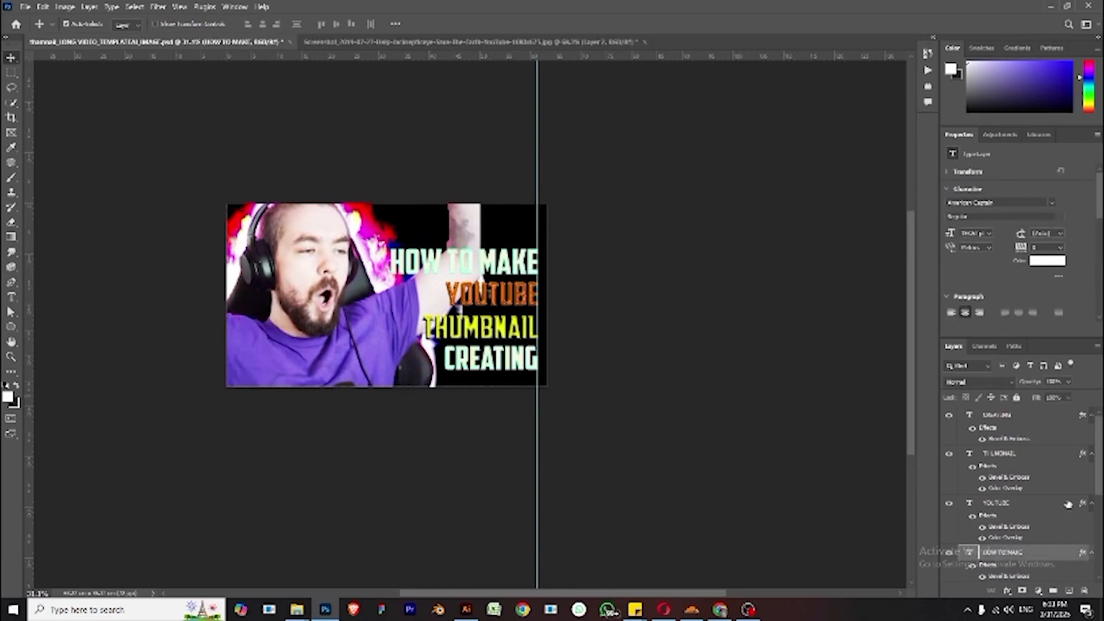
{"action": "scroll", "coordinate": [1068, 505], "scroll_direction": "down", "scroll_amount": 3}
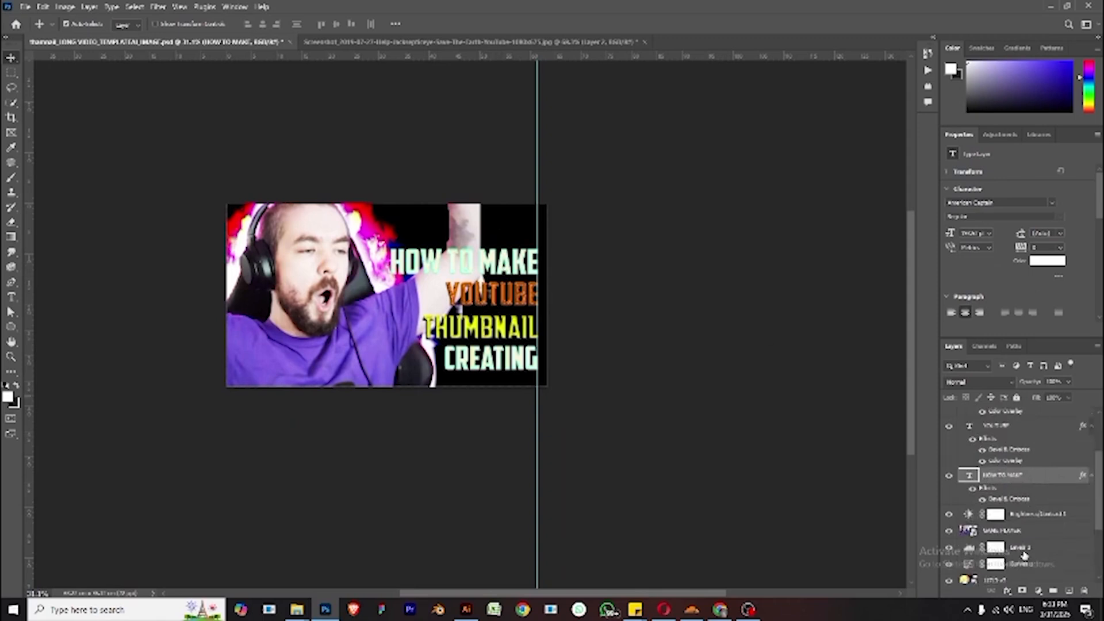
{"action": "left_click", "coordinate": [1007, 591]}
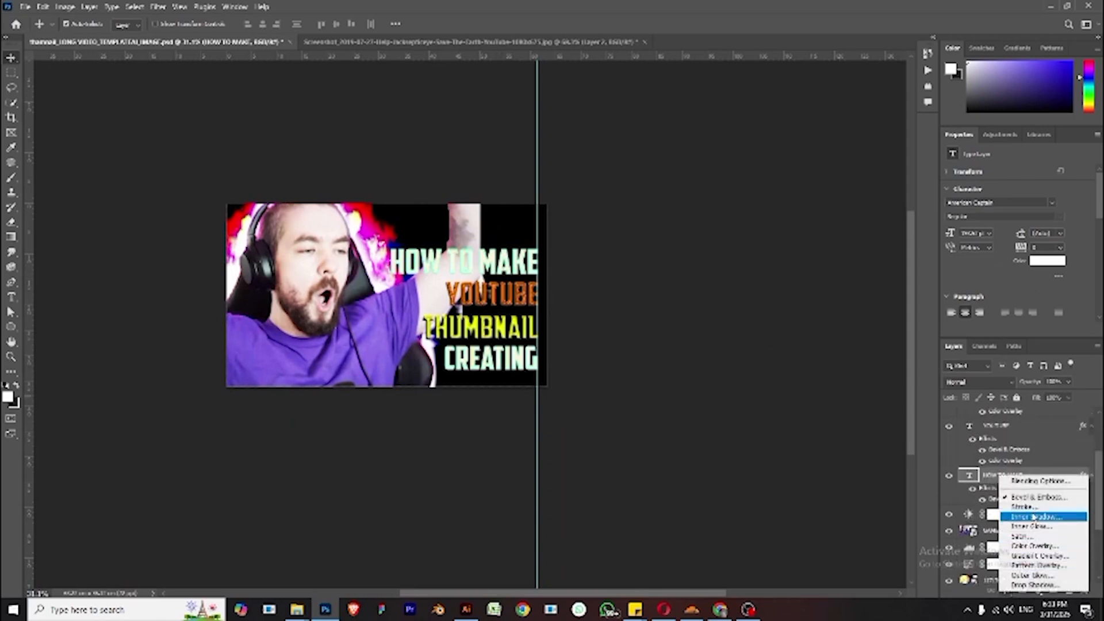
{"action": "left_click", "coordinate": [1032, 507]}
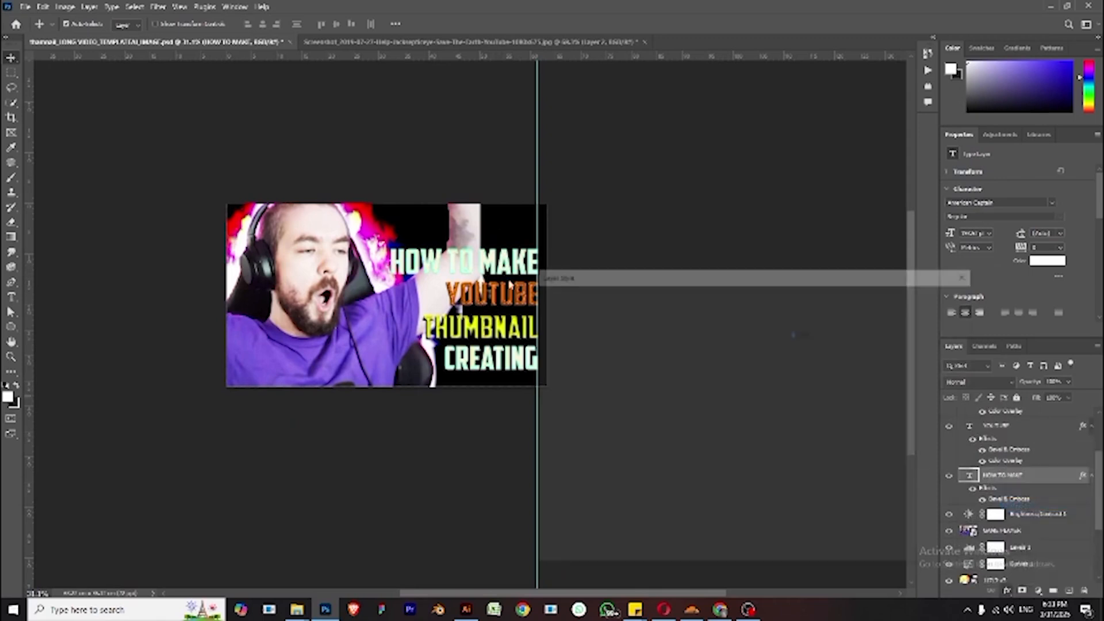
{"action": "left_click_drag", "start_coordinate": [622, 282], "coordinate": [629, 281]}
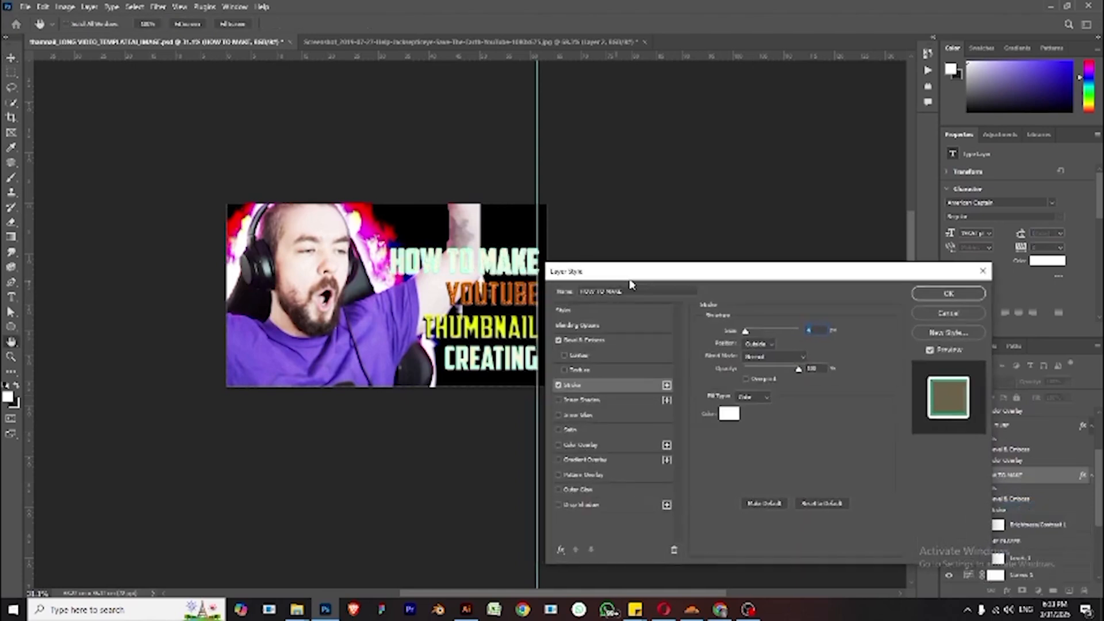
{"action": "left_click", "coordinate": [729, 413]}
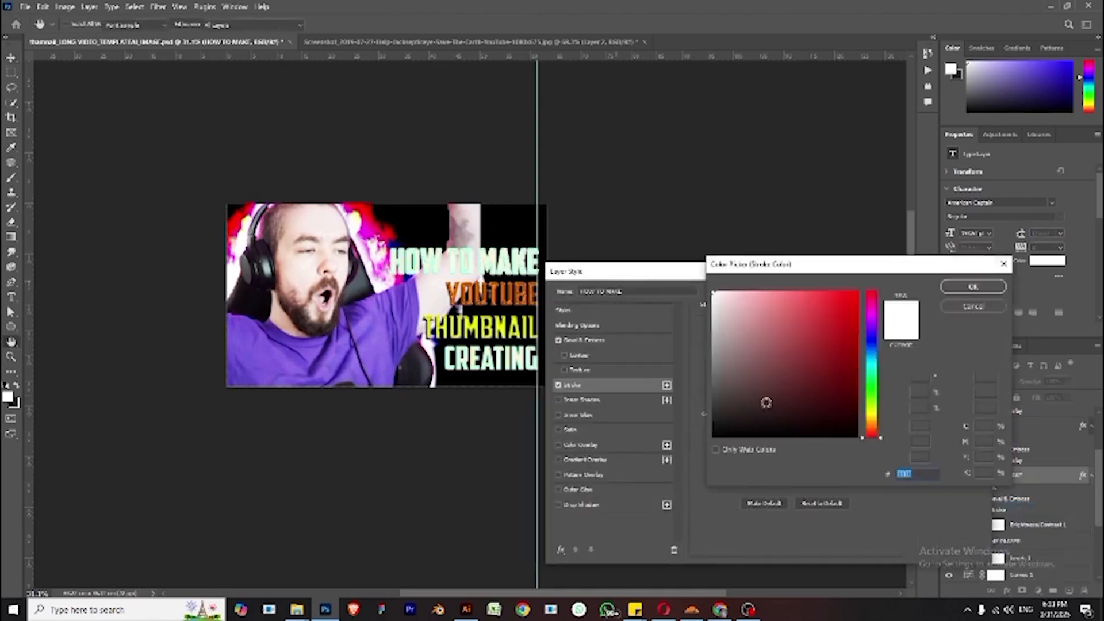
{"action": "type", "text": "000000"}
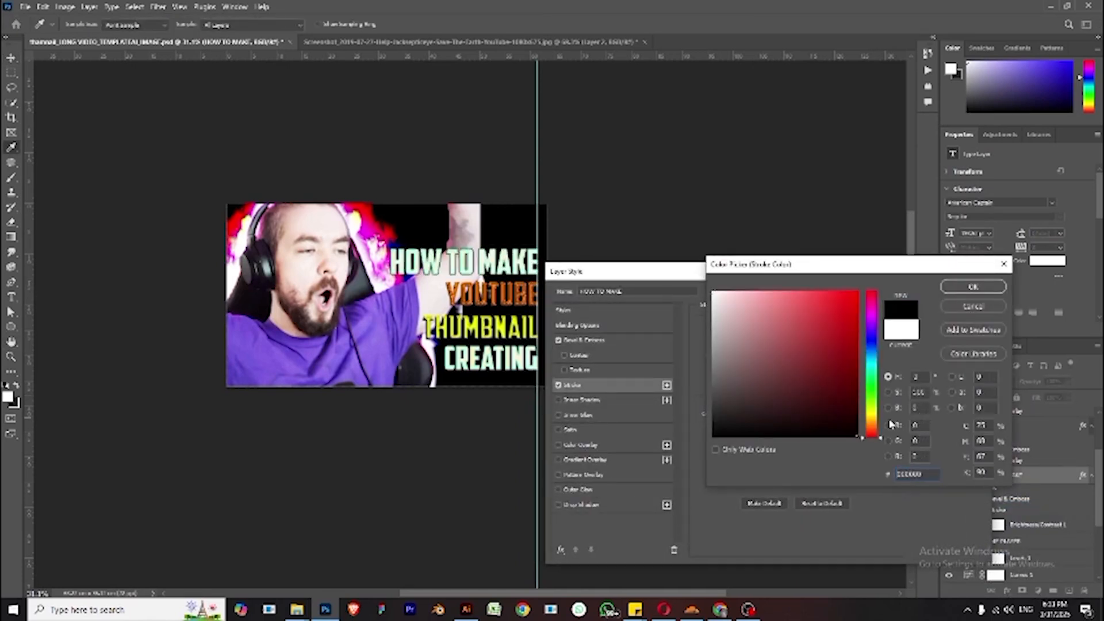
{"action": "left_click", "coordinate": [972, 287]}
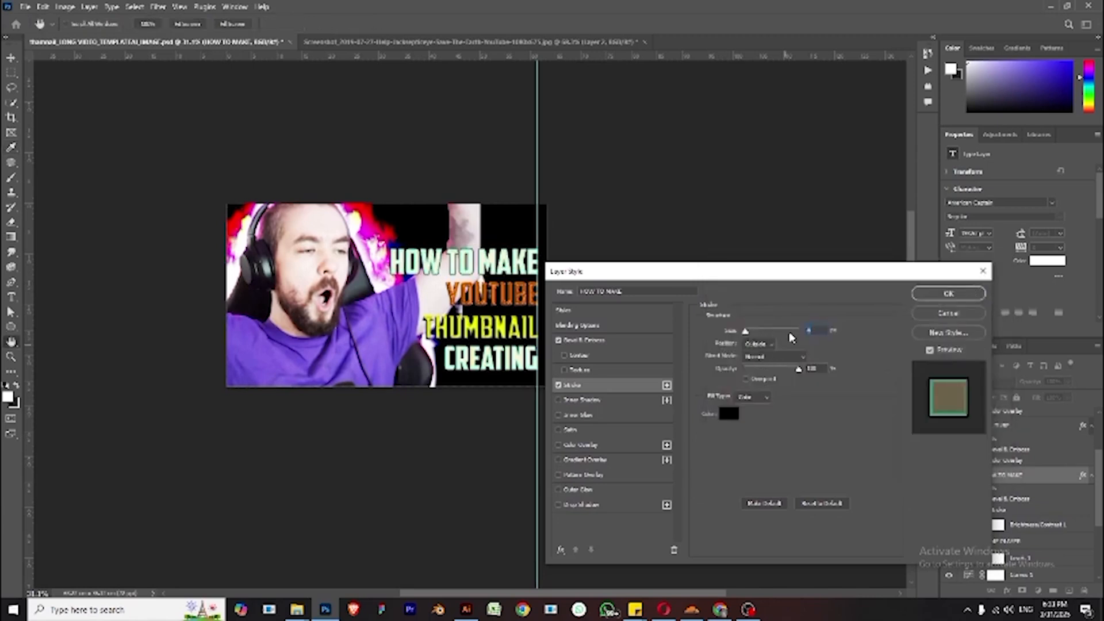
{"action": "type", "text": "4"}
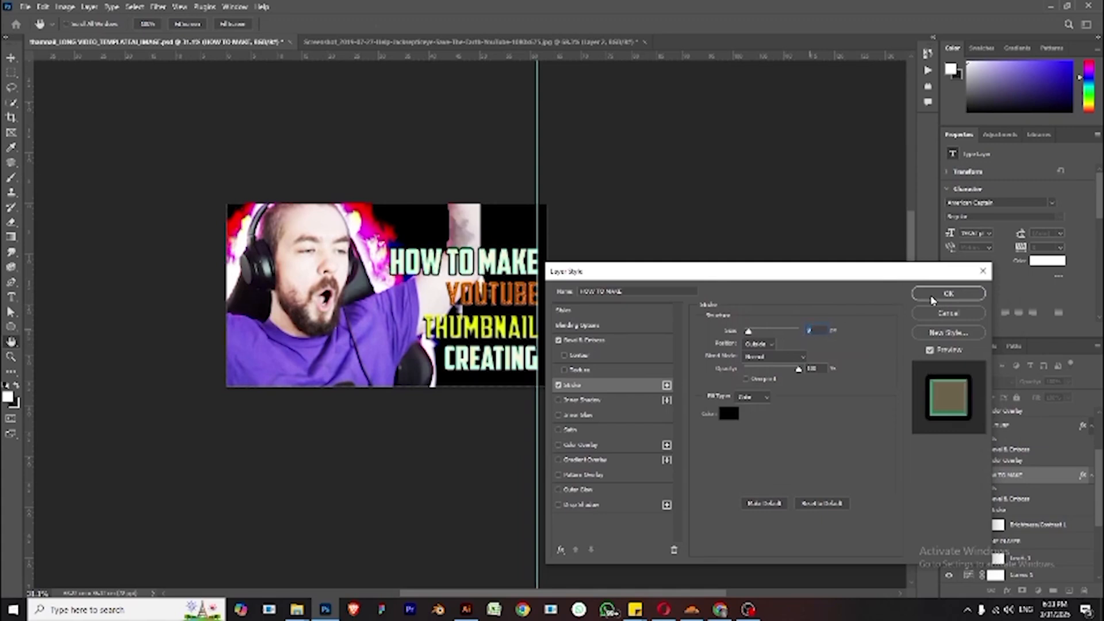
{"action": "left_click", "coordinate": [948, 293]}
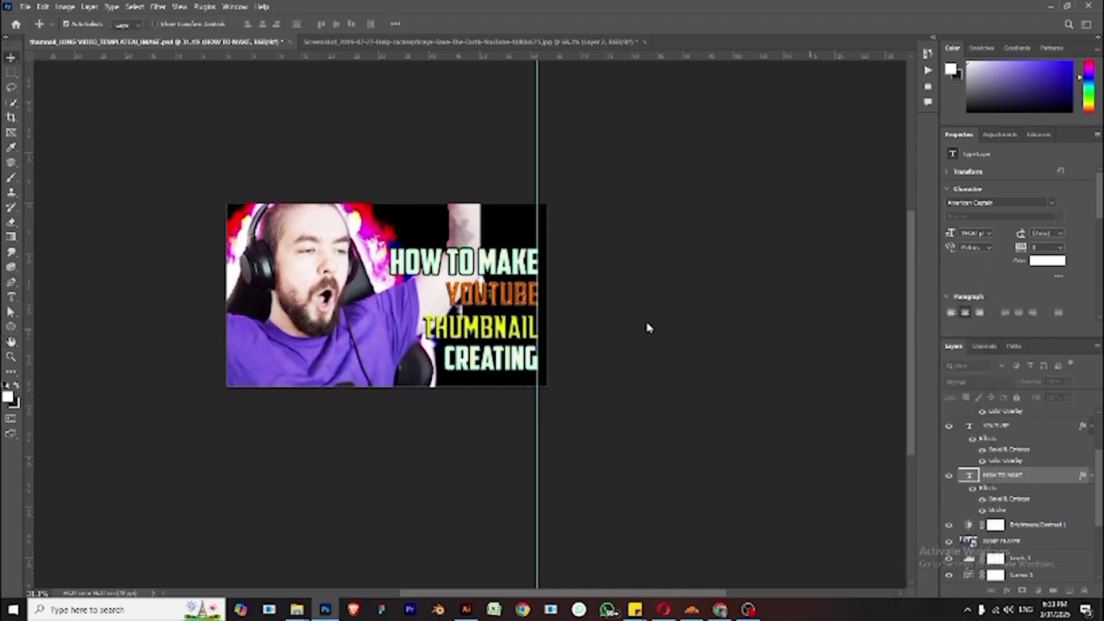
- Move the vertical guide off the canvas to the right
{"action": "left_click", "coordinate": [562, 205]}
{"action": "left_click_drag", "start_coordinate": [537, 195], "coordinate": [665, 188]}
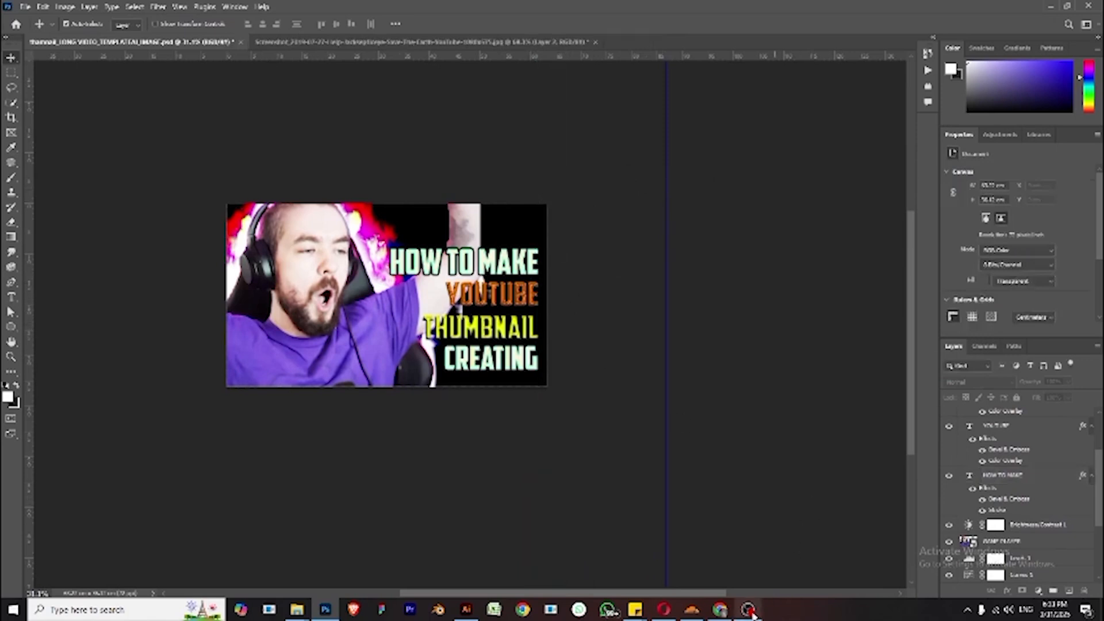
{"action": "mouse_move", "coordinate": [751, 612]}
- Move the fire image copy over the lower-right title area and add a new empty layer beneath the fire layers
{"action": "left_click_drag", "start_coordinate": [378, 228], "coordinate": [597, 366]}
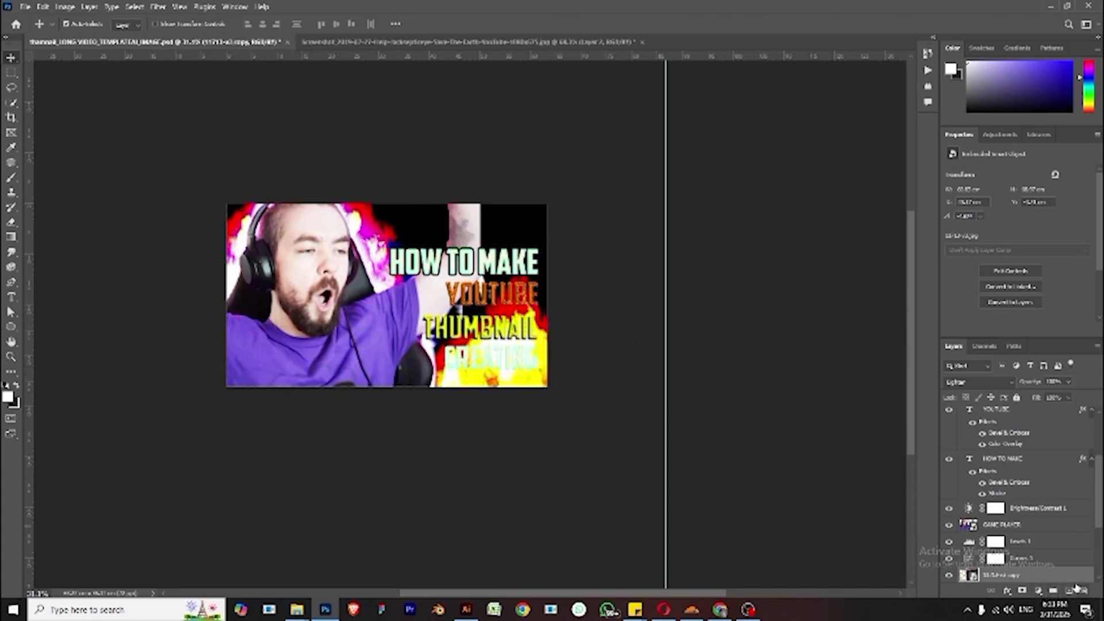
{"action": "left_click", "coordinate": [1070, 590]}
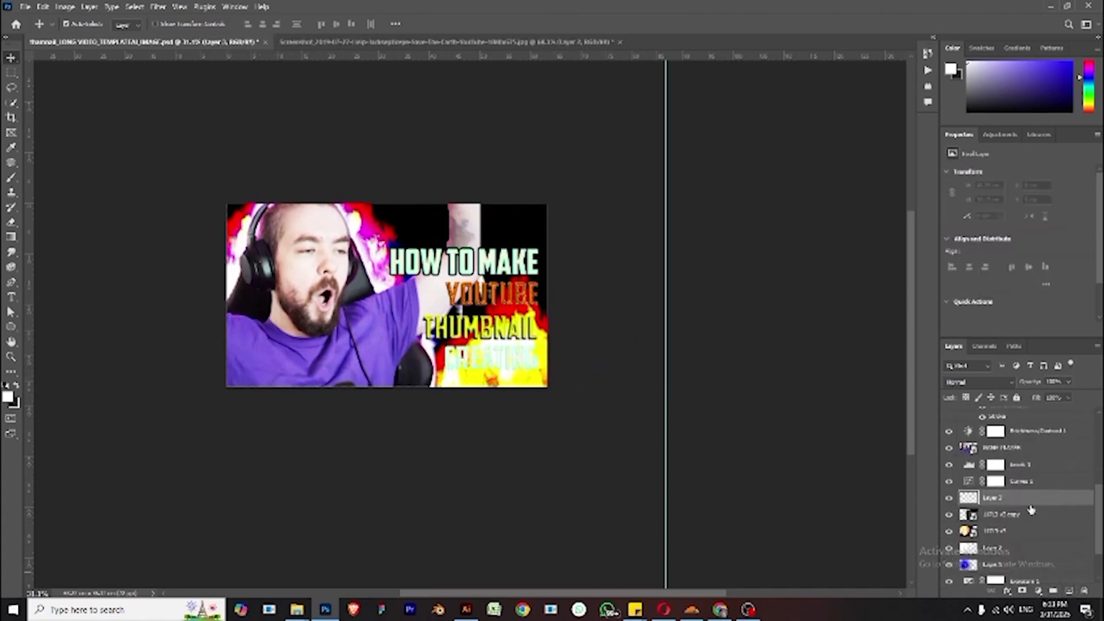
{"action": "left_click_drag", "start_coordinate": [1028, 506], "coordinate": [1037, 546]}
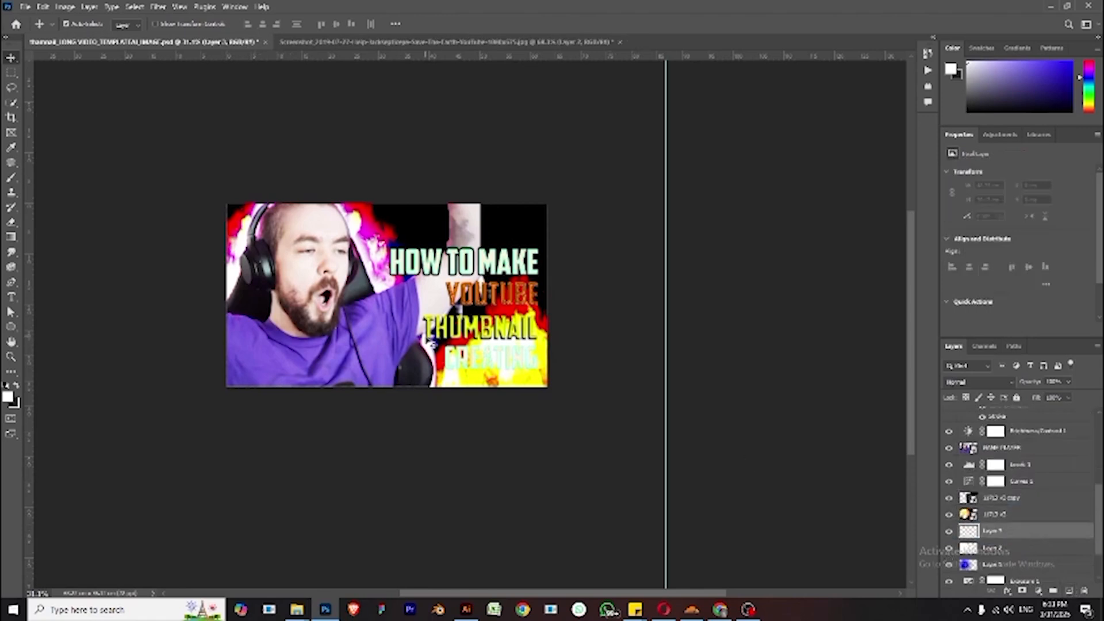
- Sample a purple foreground colour, shift it to magenta, and brush it over the lower-right corner on the new layer
{"action": "left_click", "coordinate": [8, 397]}
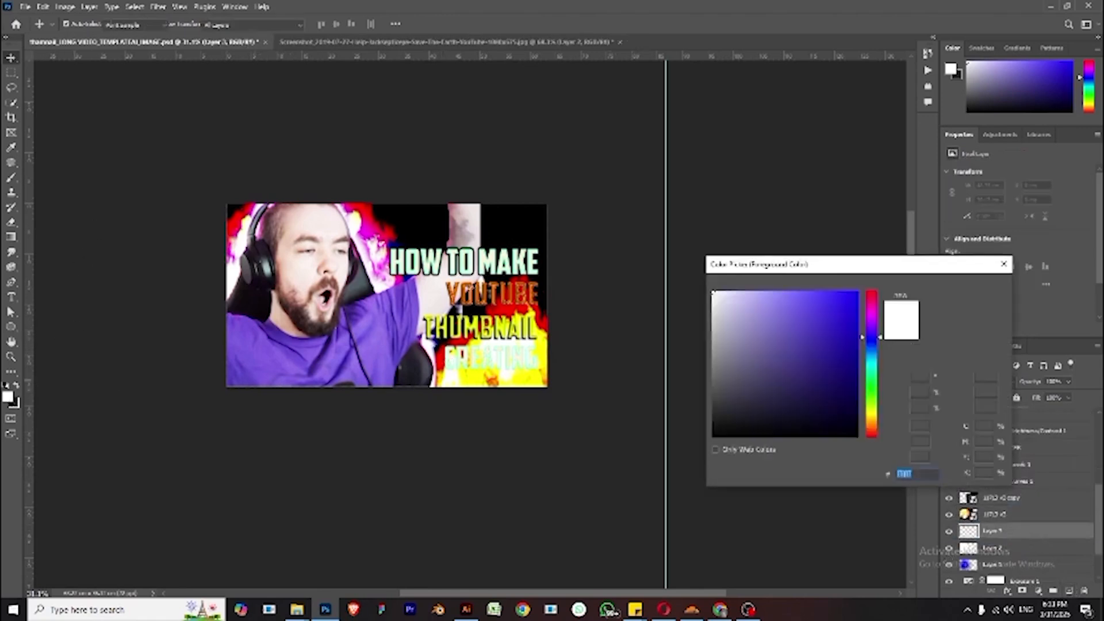
{"action": "left_click", "coordinate": [371, 320]}
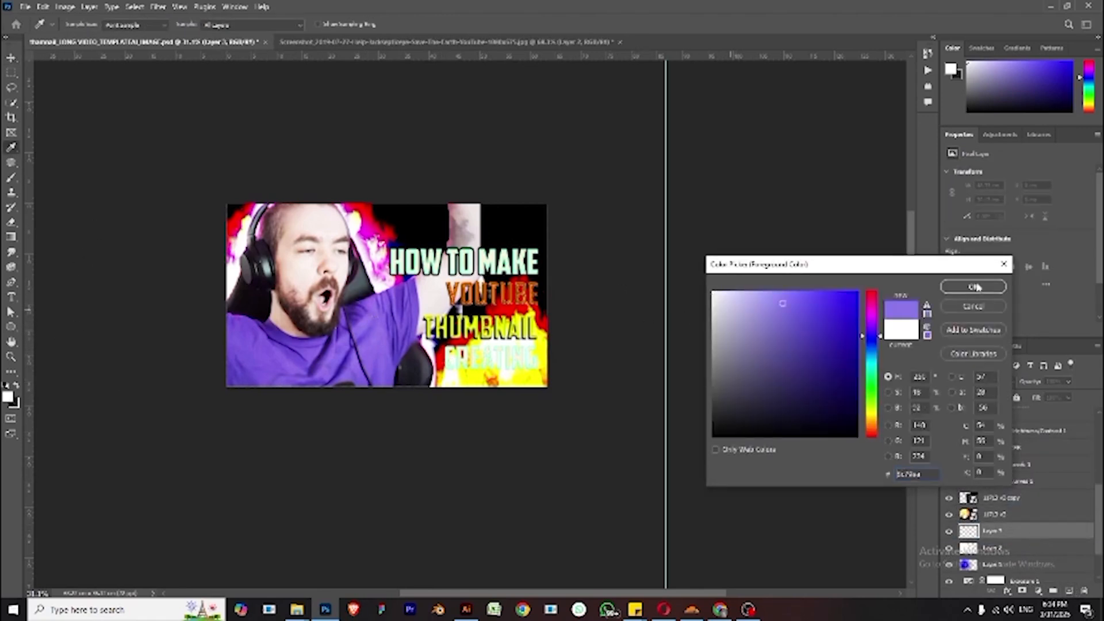
{"action": "left_click_drag", "start_coordinate": [876, 338], "coordinate": [874, 314]}
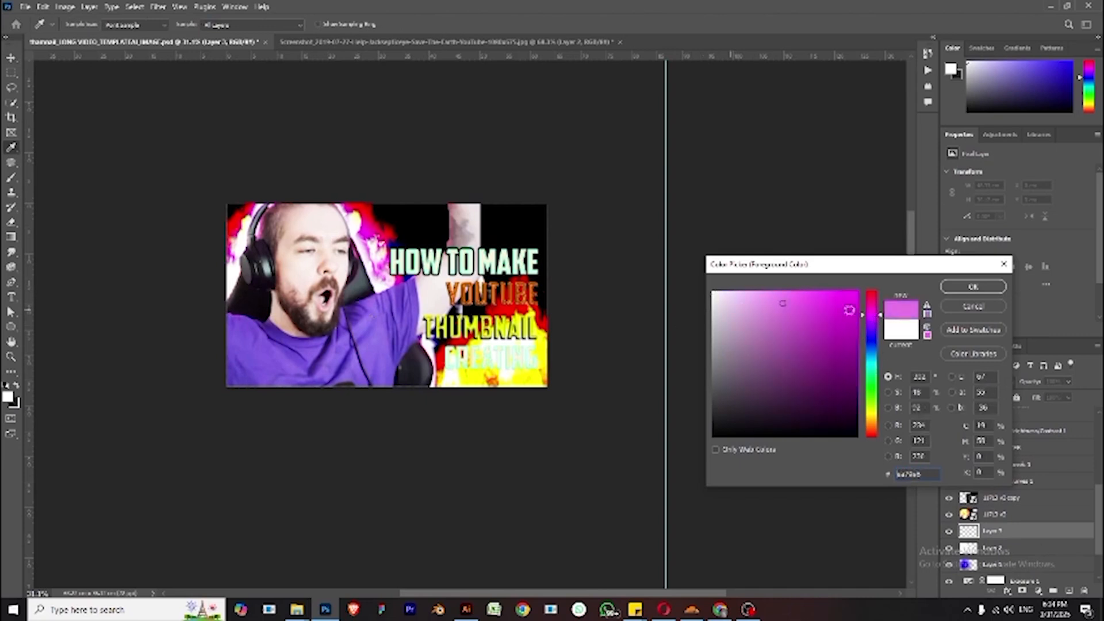
{"action": "left_click", "coordinate": [857, 292]}
{"action": "left_click", "coordinate": [963, 287]}
{"action": "key", "text": "v"}
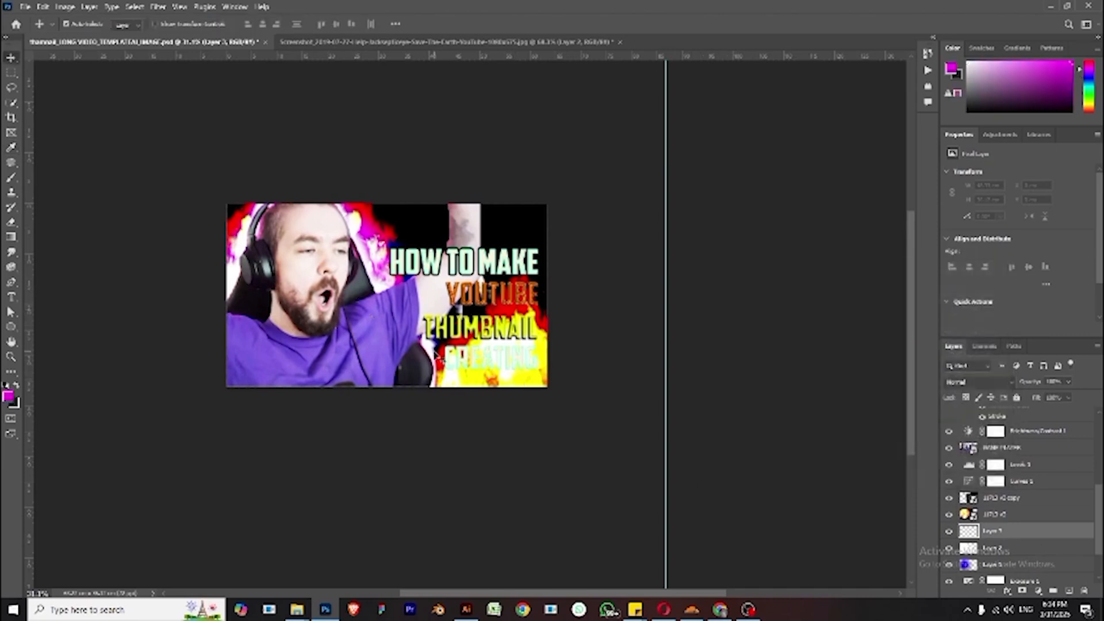
{"action": "key", "text": "b"}
{"action": "mouse_move", "coordinate": [490, 361]}
{"action": "left_mouse_down"}
{"action": "mouse_move", "coordinate": [485, 374]}
{"action": "mouse_move", "coordinate": [522, 332]}
{"action": "mouse_move", "coordinate": [498, 334]}
{"action": "mouse_move", "coordinate": [517, 356]}
{"action": "mouse_move", "coordinate": [488, 399]}
{"action": "mouse_move", "coordinate": [457, 368]}
{"action": "left_mouse_up"}
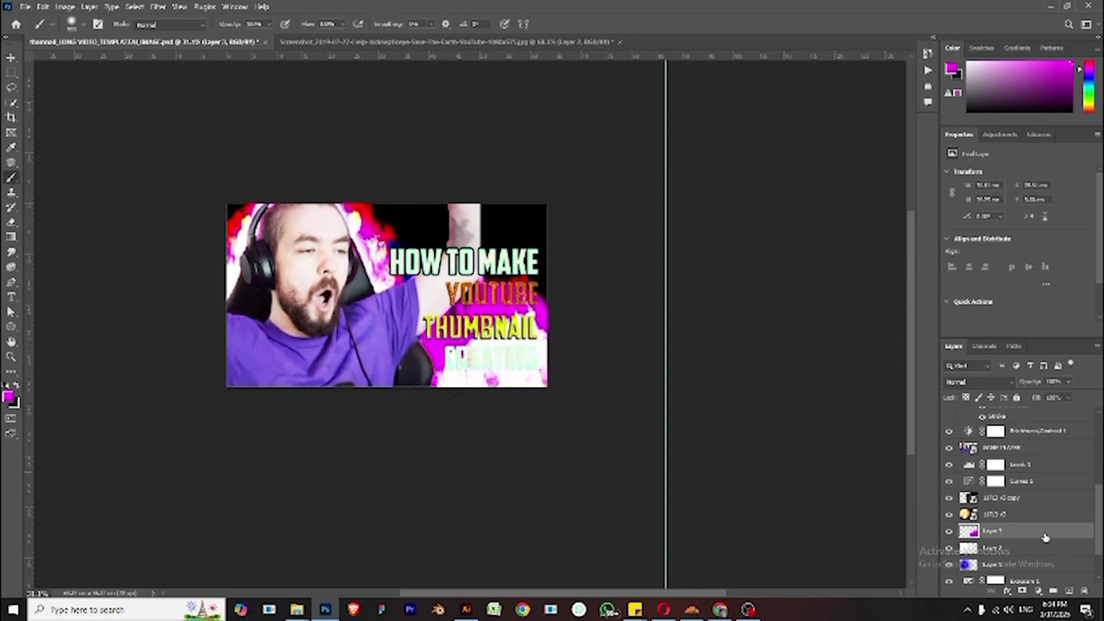
- Reorder the two fire layers and set the fire copy's blend mode to Screen
{"action": "scroll", "coordinate": [1012, 551], "scroll_direction": "down", "scroll_amount": 2}
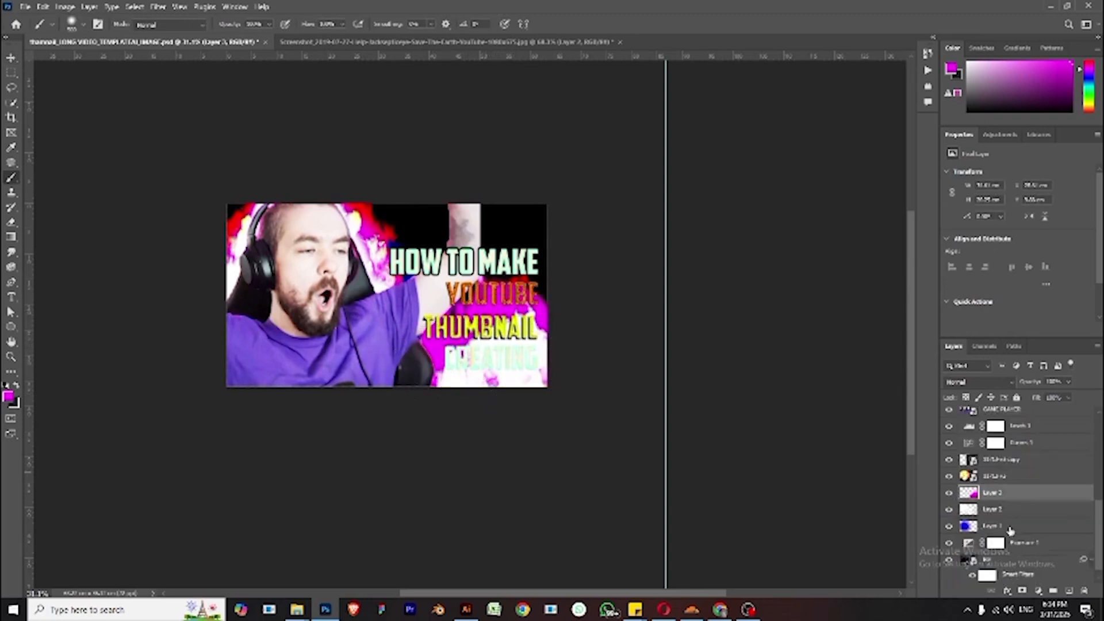
{"action": "left_click", "coordinate": [1001, 476]}
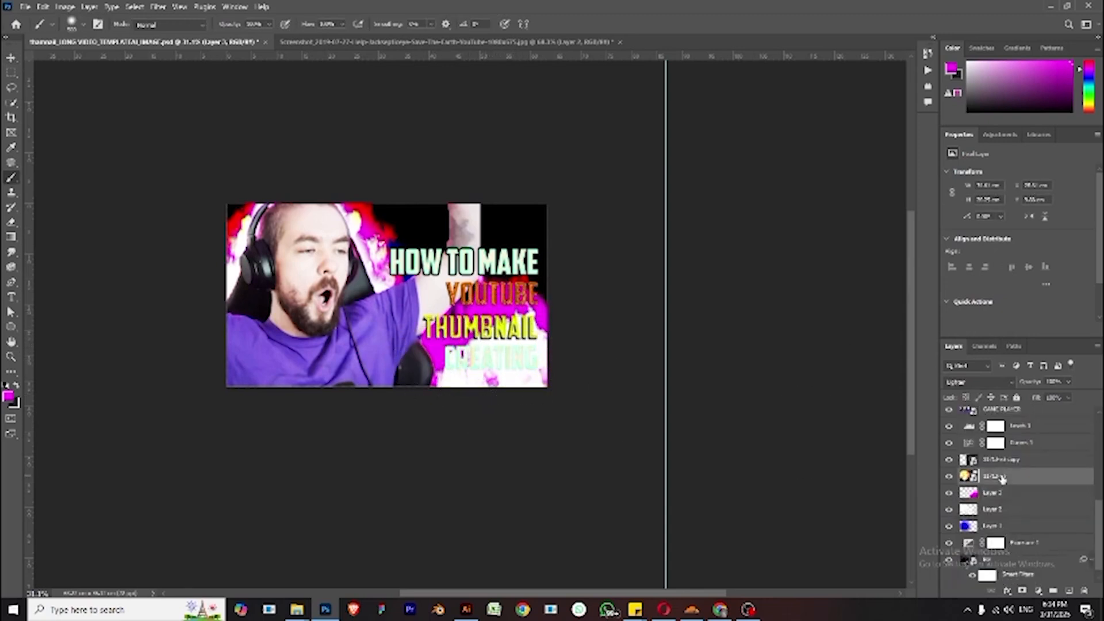
{"action": "left_click", "coordinate": [949, 477]}
{"action": "left_click", "coordinate": [950, 478]}
{"action": "left_click", "coordinate": [995, 462]}
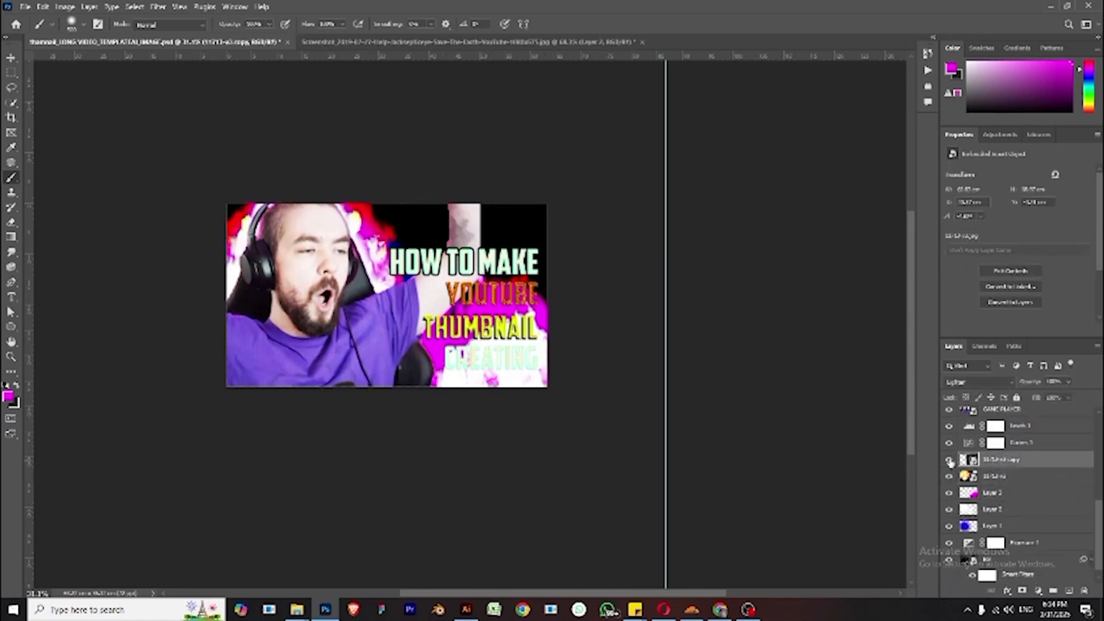
{"action": "left_click", "coordinate": [950, 461]}
{"action": "left_click", "coordinate": [949, 460]}
{"action": "left_click_drag", "start_coordinate": [1001, 462], "coordinate": [1010, 477]}
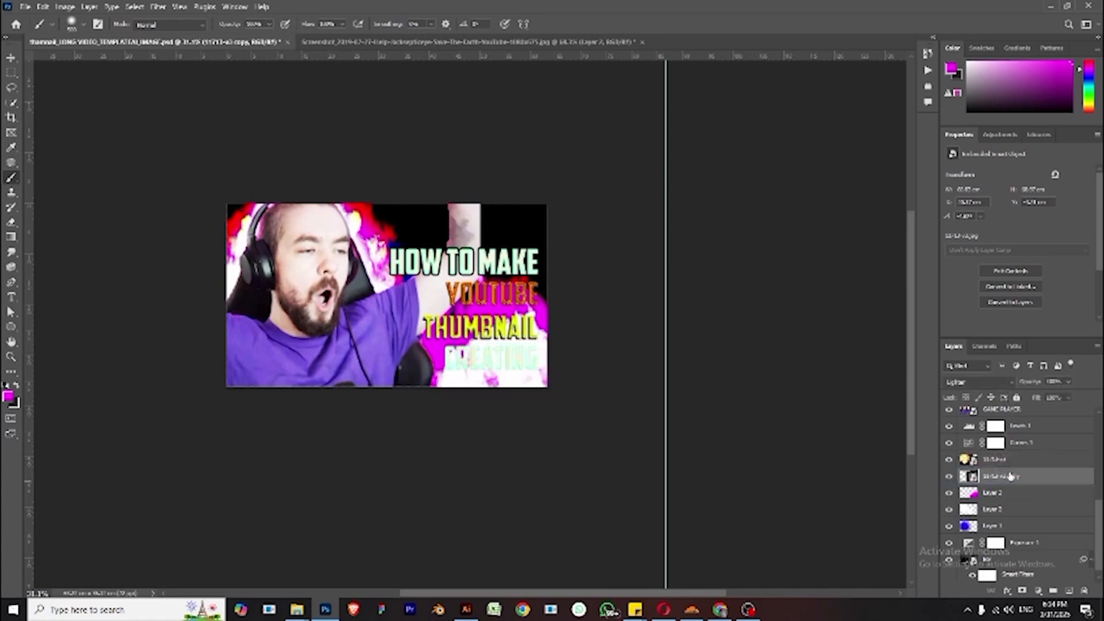
{"action": "left_click", "coordinate": [984, 384]}
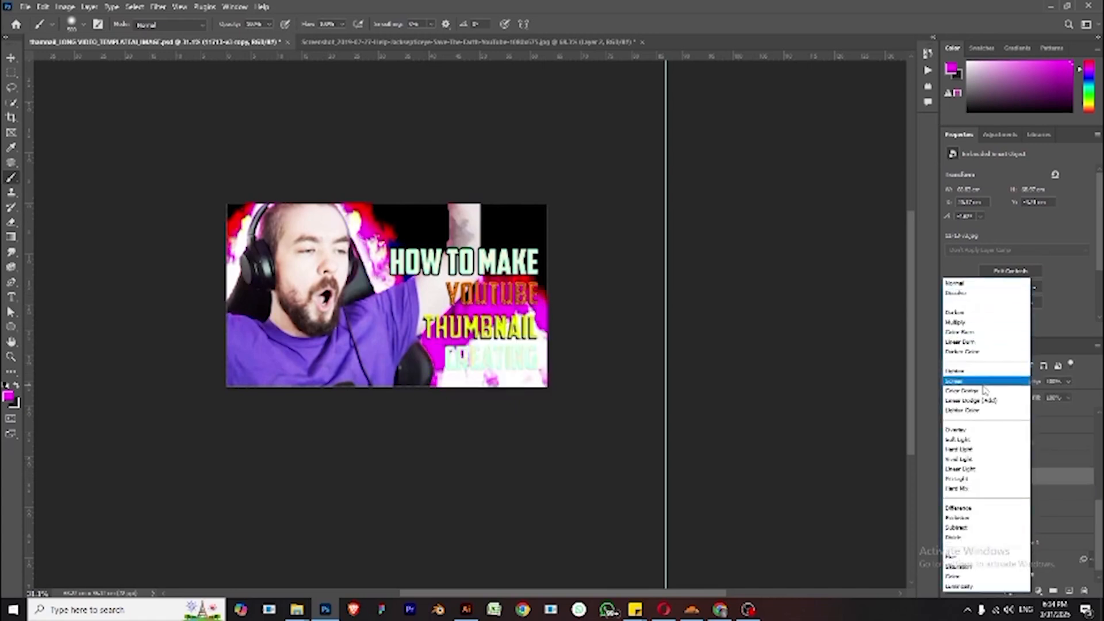
{"action": "left_click", "coordinate": [983, 382]}
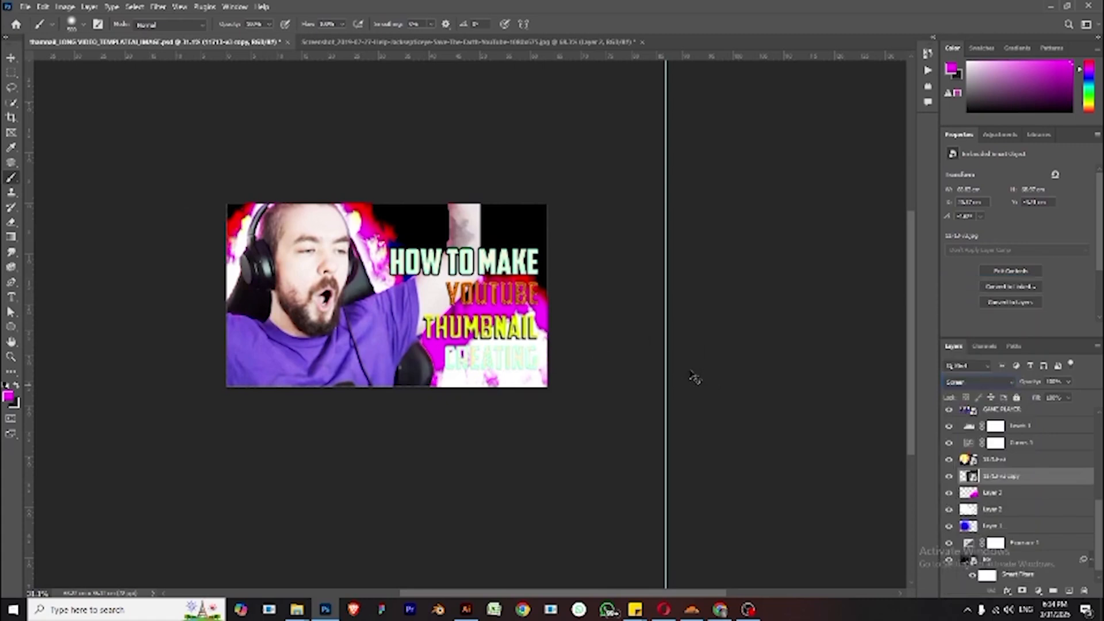
{"action": "left_click", "coordinate": [1018, 496]}
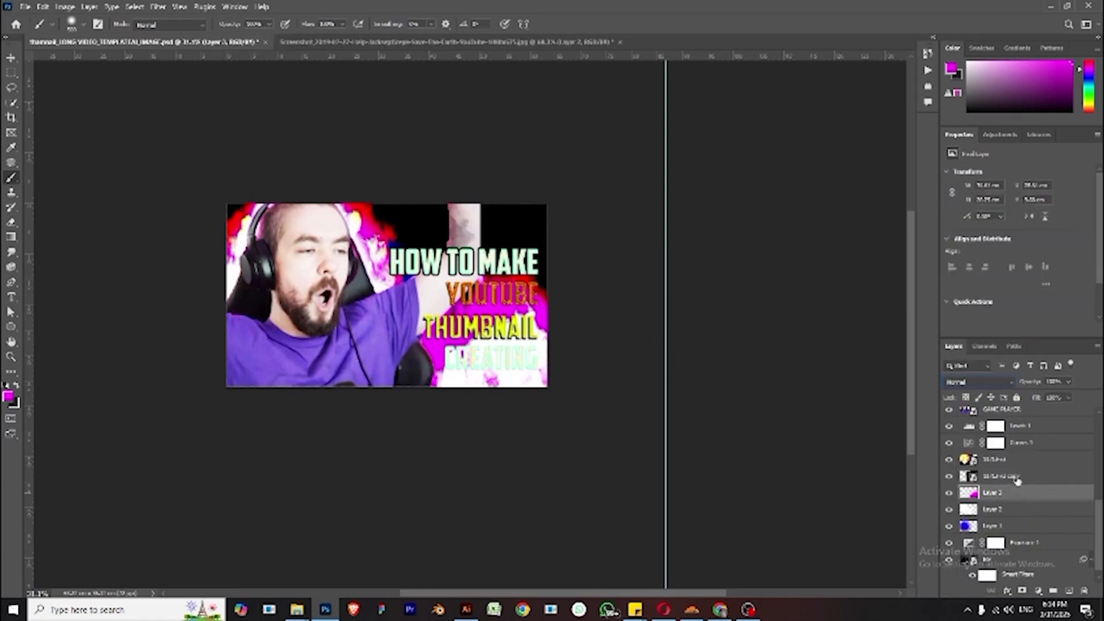
{"action": "left_click", "coordinate": [1027, 477]}
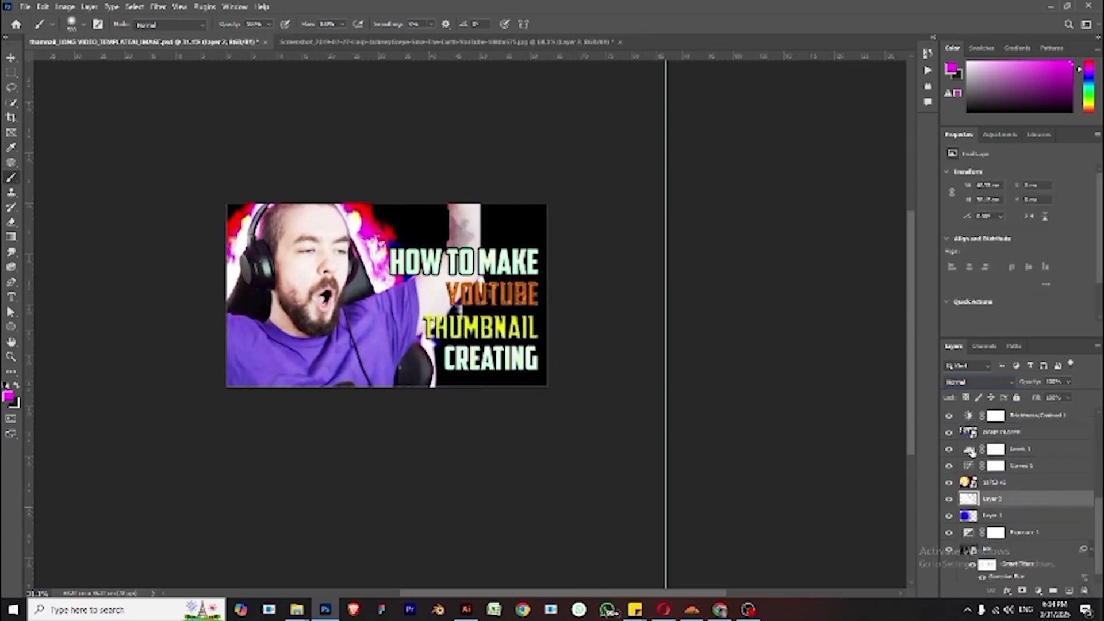
{"action": "left_click", "coordinate": [11, 58]}
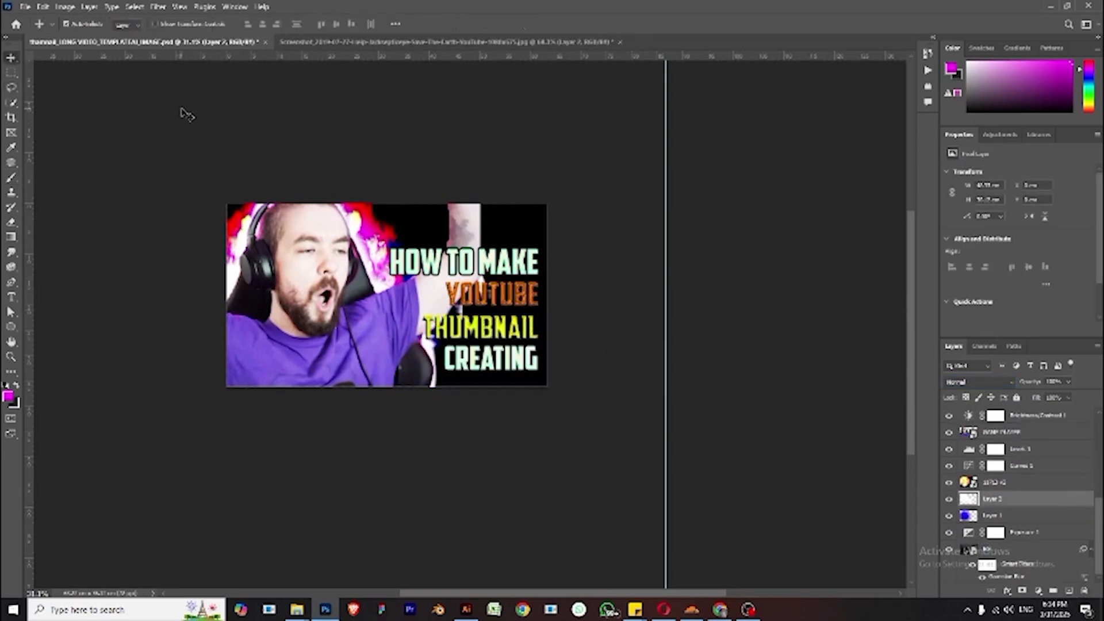
{"action": "left_click", "coordinate": [186, 114]}
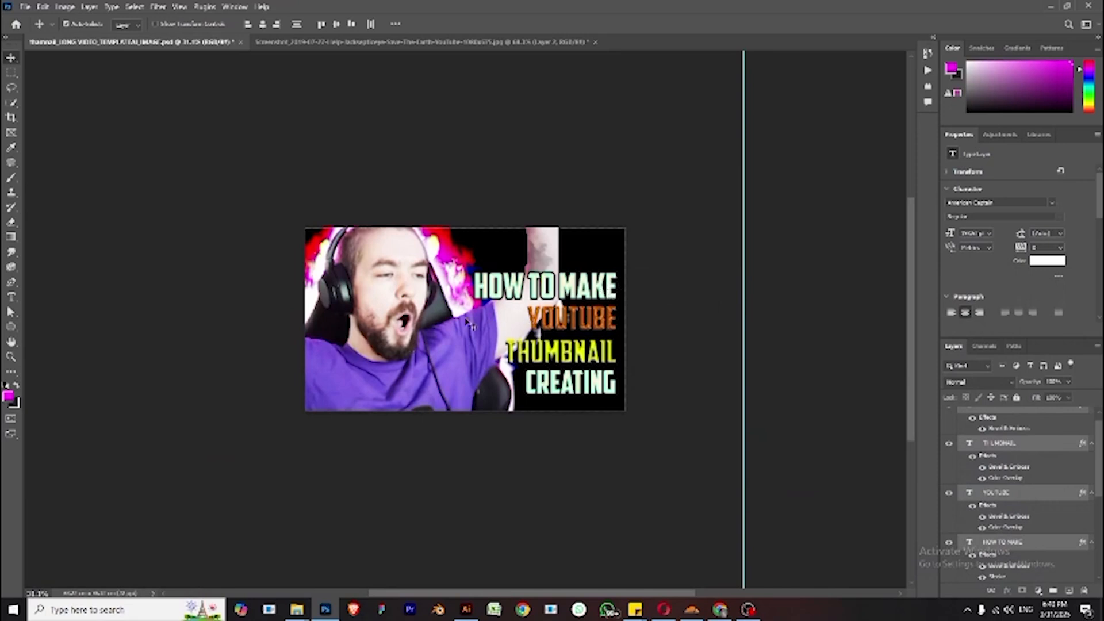
{"action": "left_click", "coordinate": [604, 326], "text": "shift"}
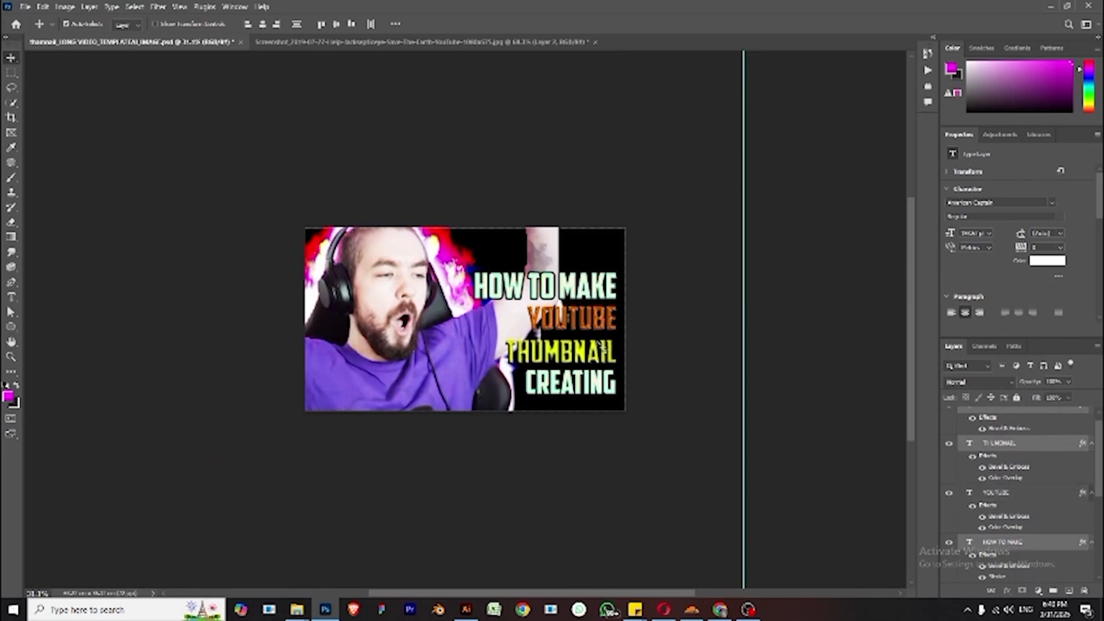
{"action": "left_click", "coordinate": [601, 353], "text": "shift"}
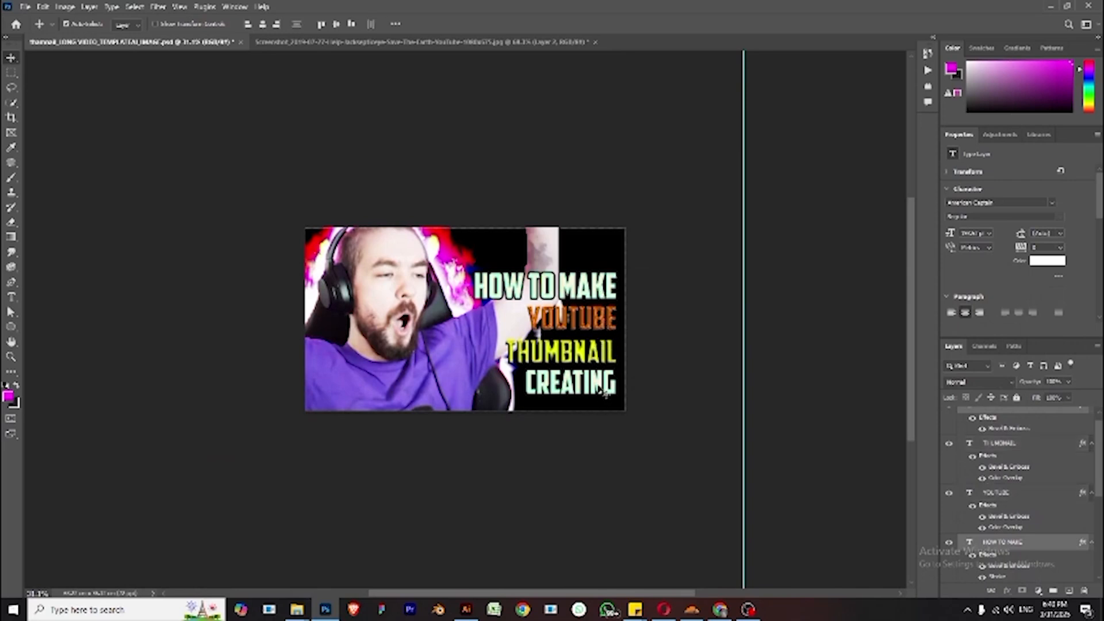
{"action": "left_click", "coordinate": [603, 394], "text": "shift"}
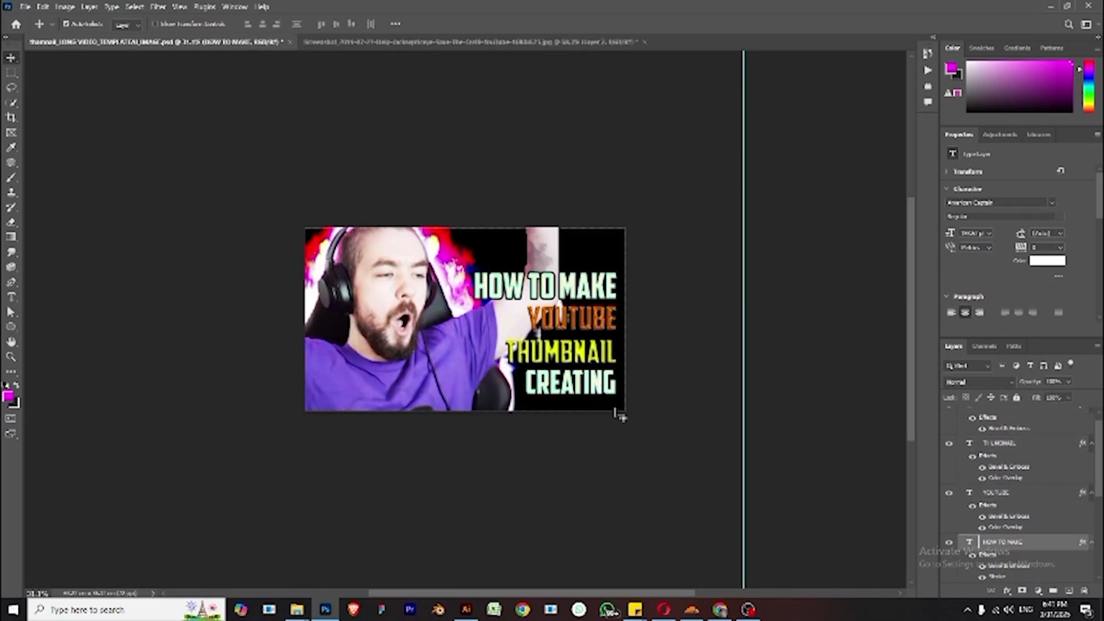
{"action": "key", "text": "ctrl+t"}
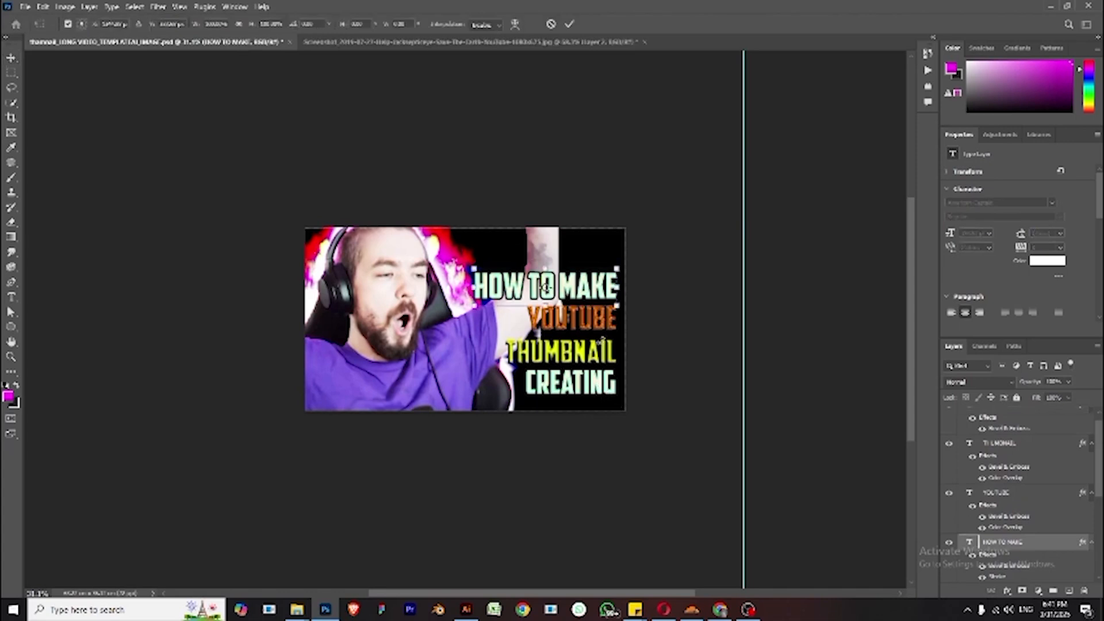
{"action": "key", "text": "Return"}
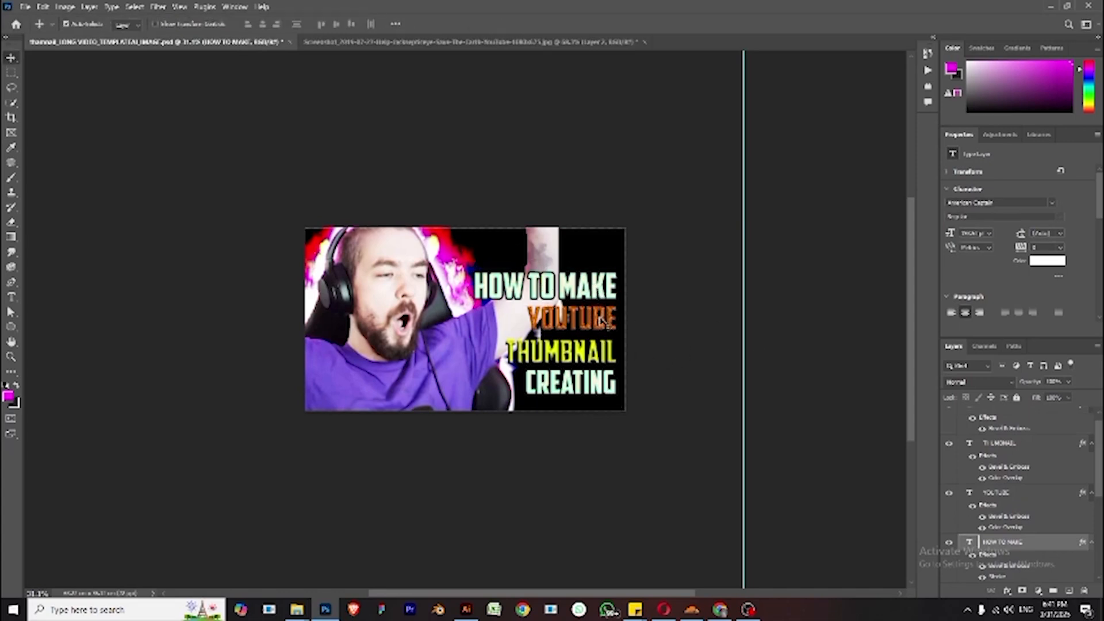
- Select the four title text layers and skew them so the lines slant downward to the right
{"action": "left_click", "coordinate": [603, 322], "text": "shift"}
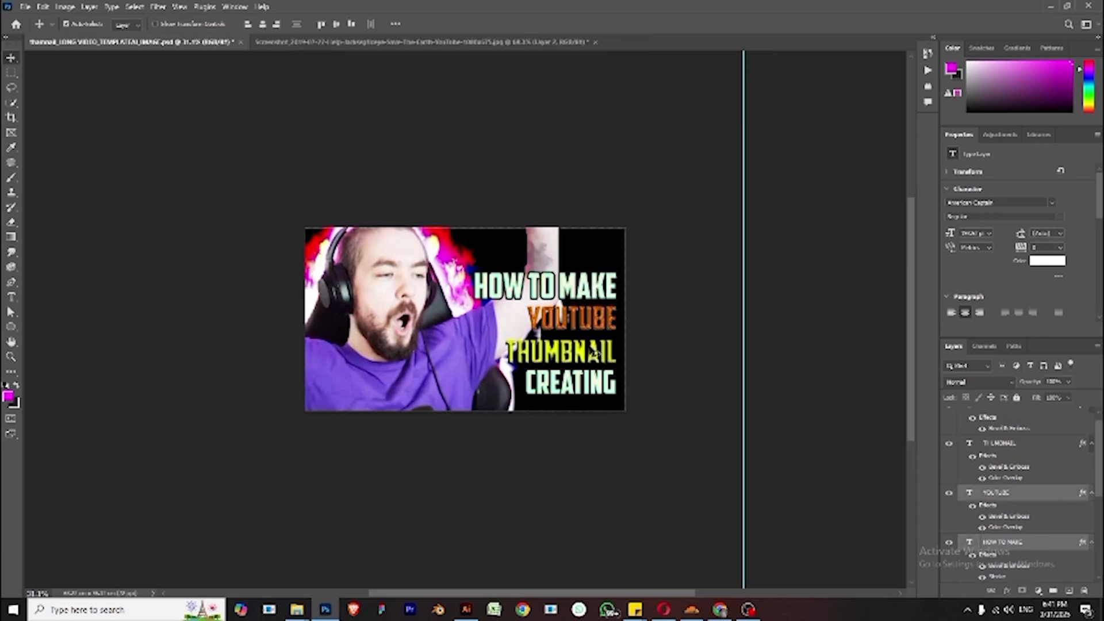
{"action": "left_click", "coordinate": [598, 352], "text": "shift"}
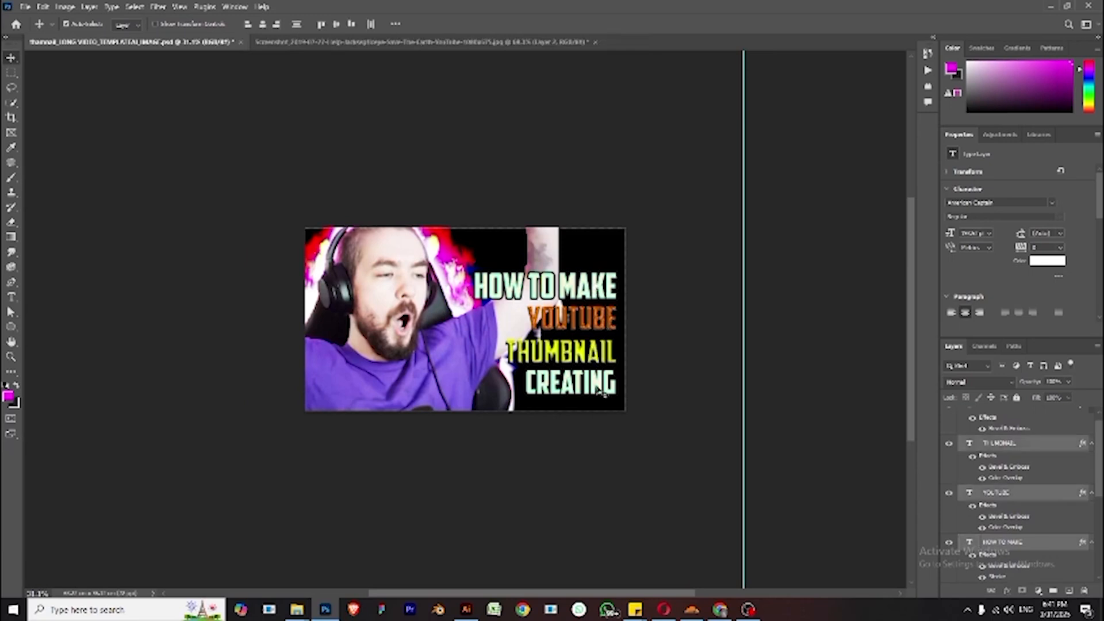
{"action": "left_click", "coordinate": [606, 393], "text": "shift"}
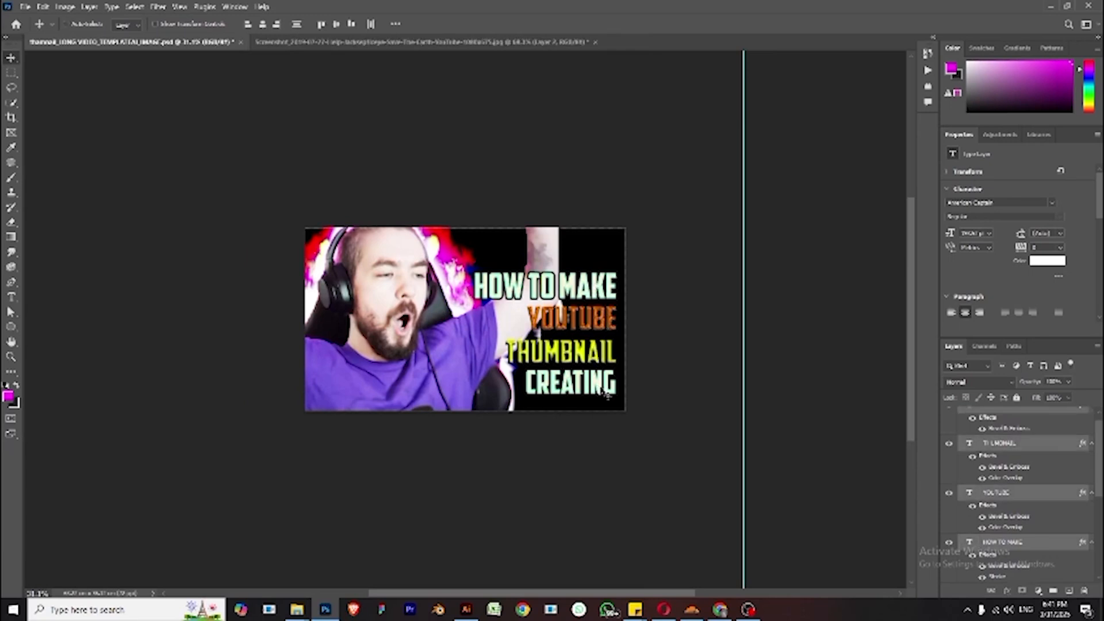
{"action": "key", "text": "ctrl+t"}
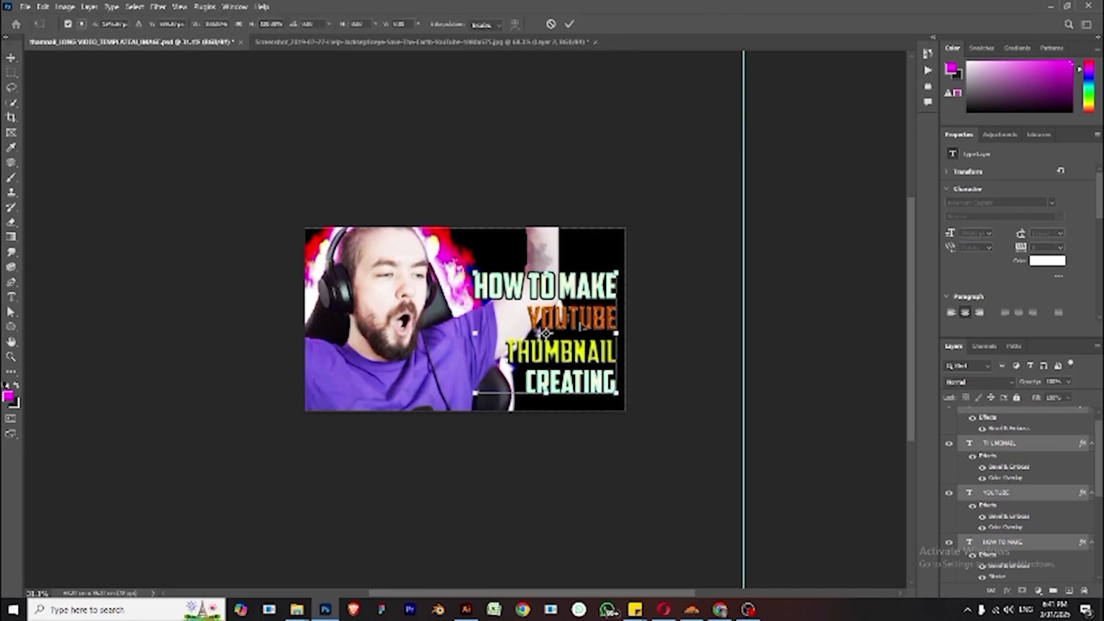
{"action": "right_click", "coordinate": [578, 318]}
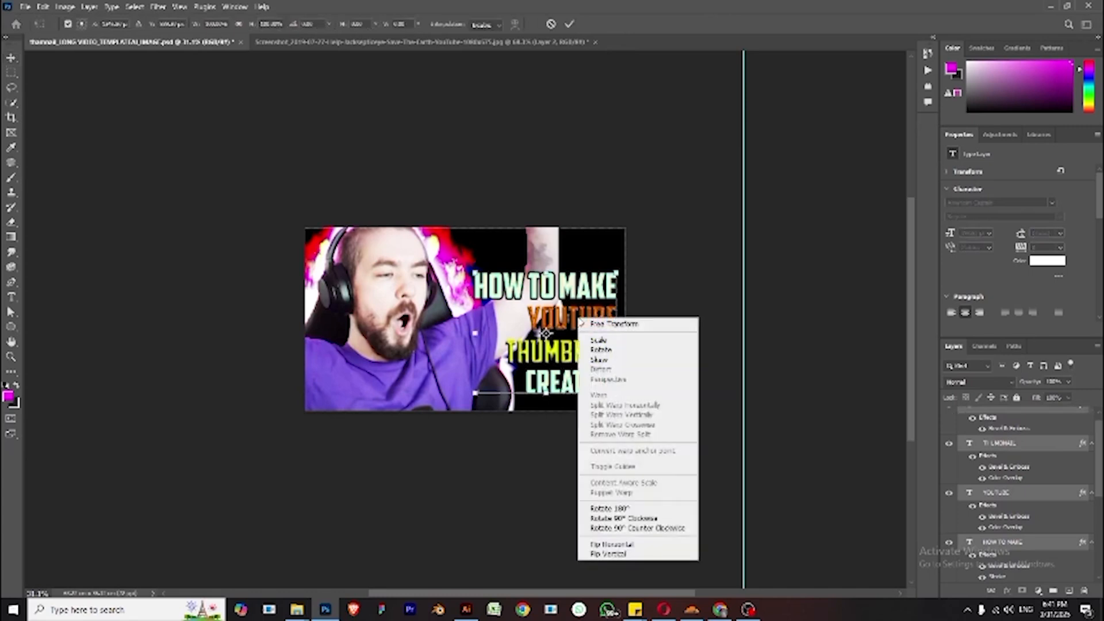
{"action": "left_click", "coordinate": [617, 361]}
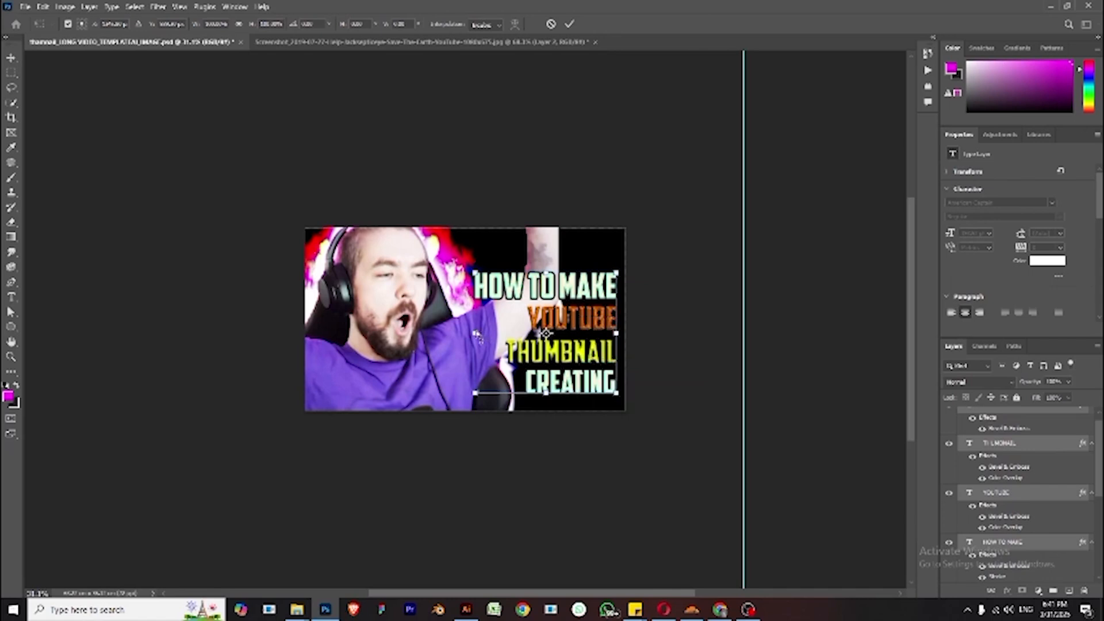
{"action": "left_click_drag", "start_coordinate": [476, 334], "coordinate": [476, 299]}
{"action": "left_click_drag", "start_coordinate": [616, 333], "coordinate": [618, 349]}
{"action": "key", "text": "Return"}
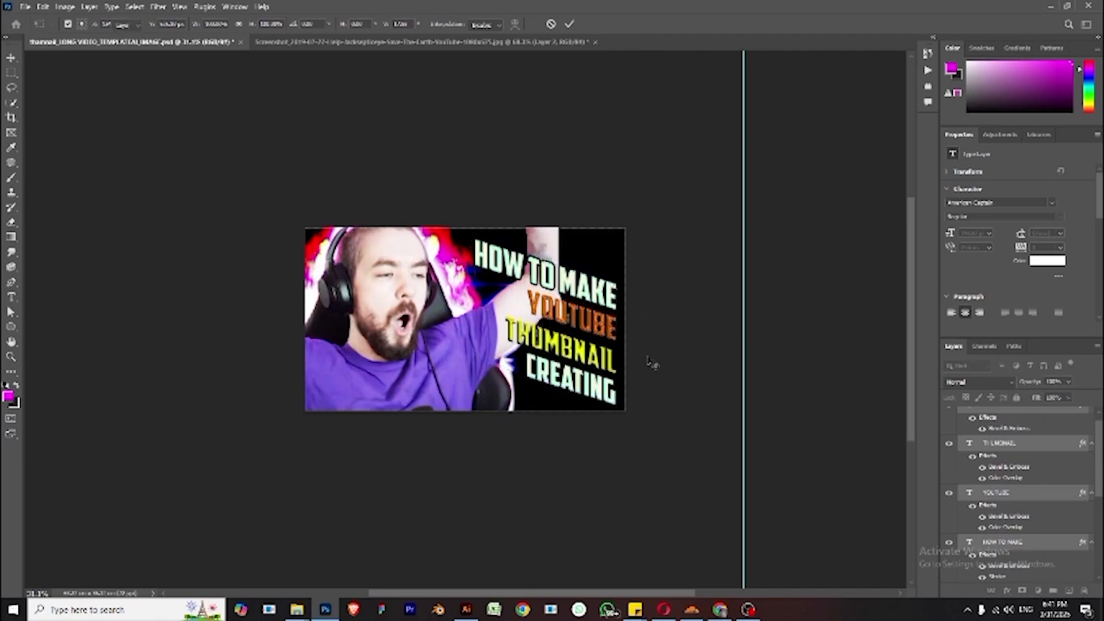
{"action": "left_click", "coordinate": [666, 350]}
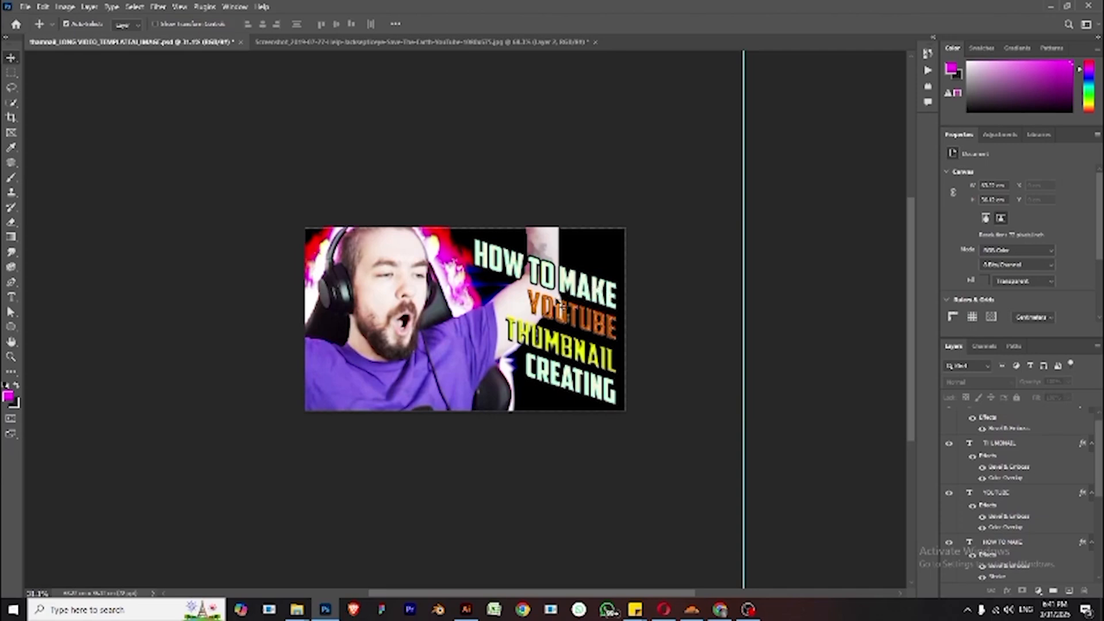
{"action": "left_click", "coordinate": [573, 290]}
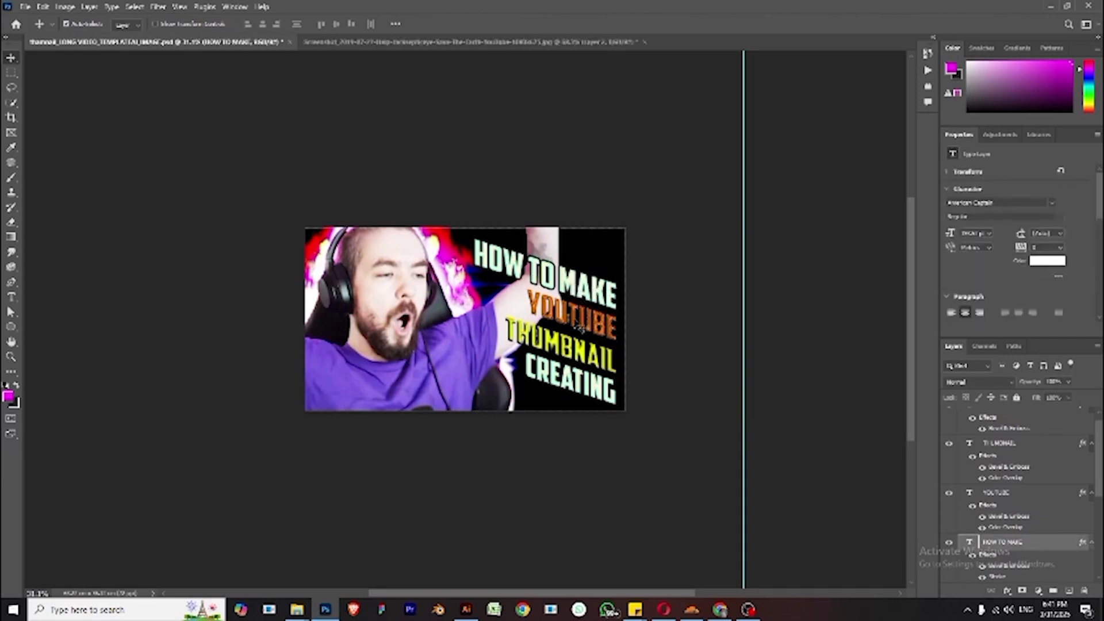
{"action": "left_click", "coordinate": [579, 344], "text": "shift"}
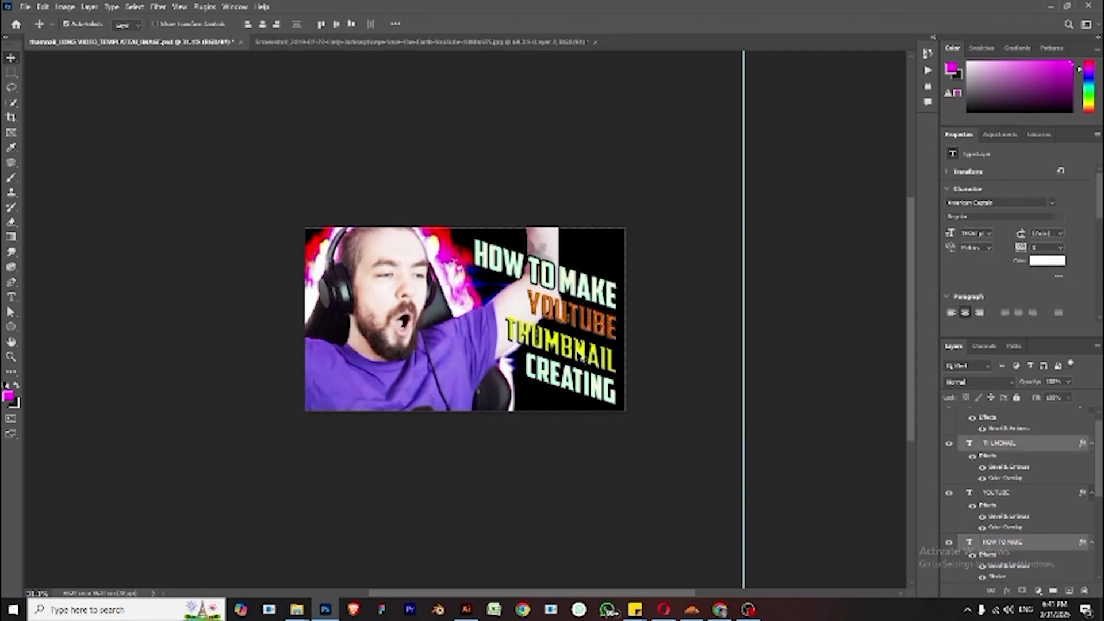
{"action": "left_click", "coordinate": [577, 380], "text": "shift"}
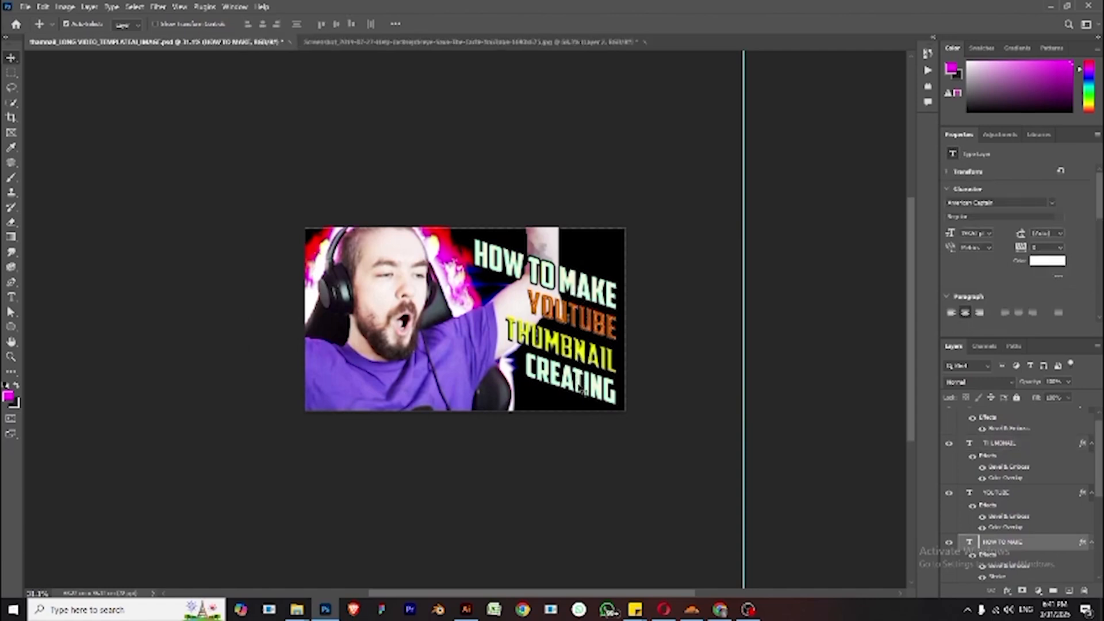
{"action": "key", "text": "ctrl+t"}
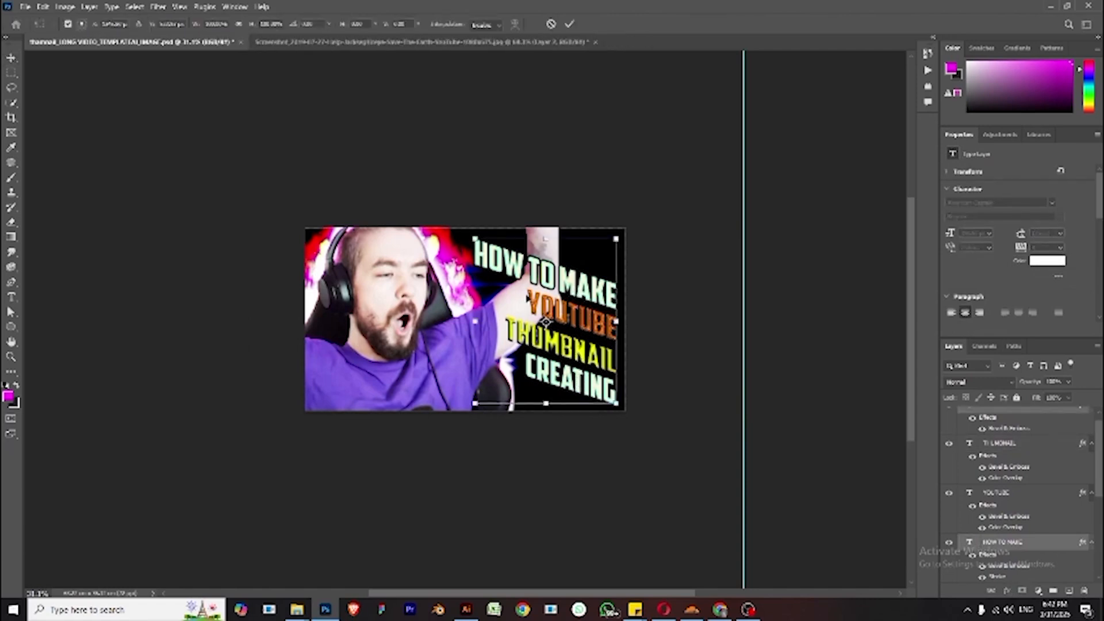
{"action": "right_click", "coordinate": [571, 277]}
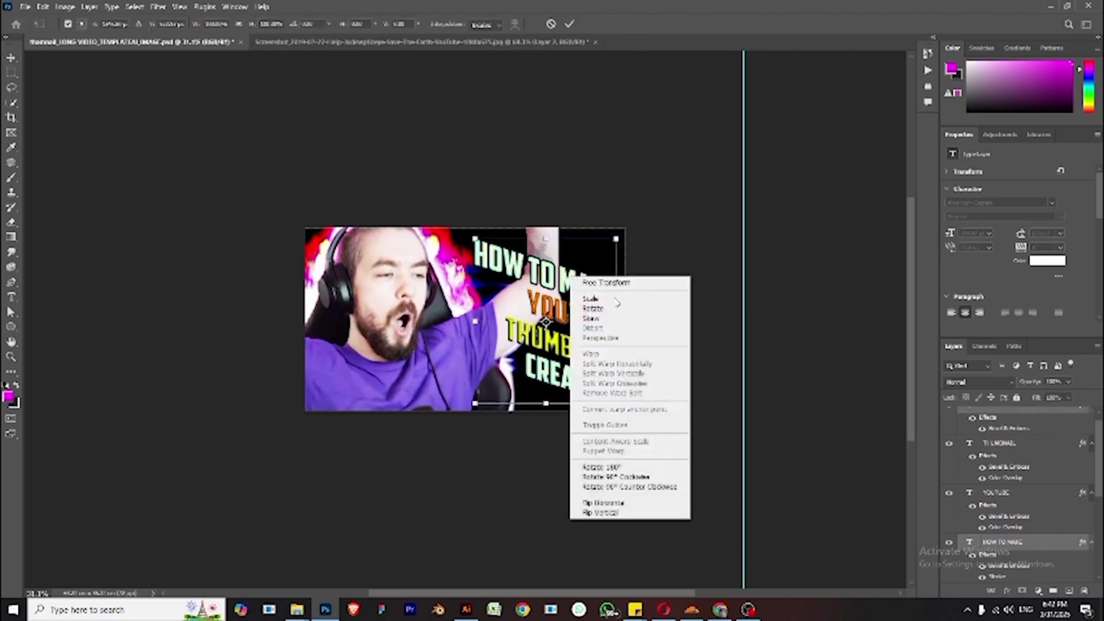
{"action": "left_click", "coordinate": [589, 319]}
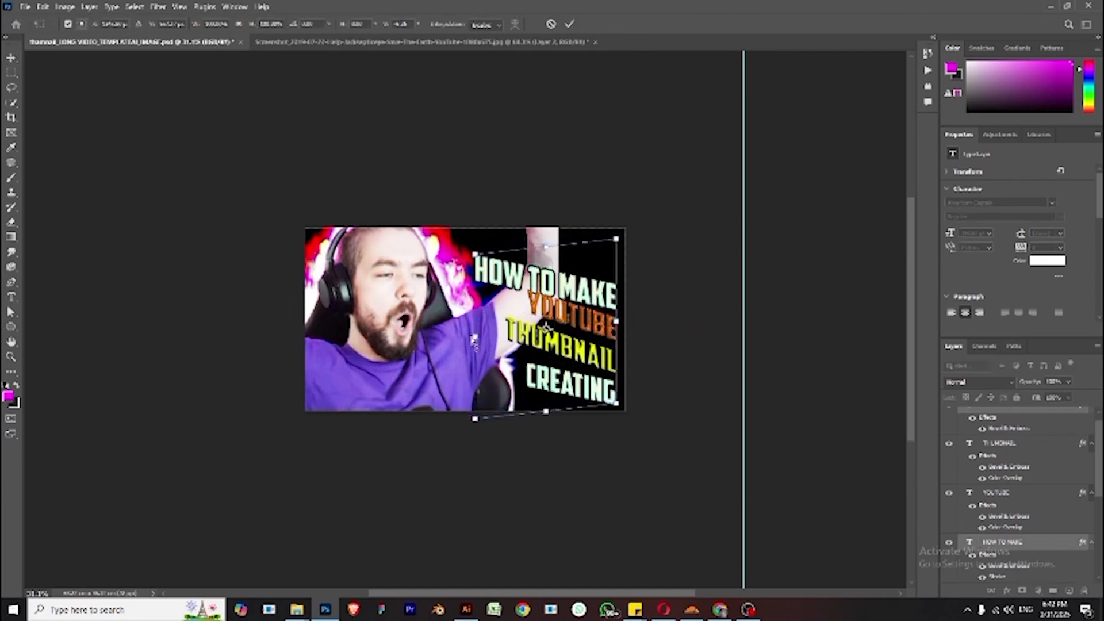
{"action": "key", "text": "Return"}
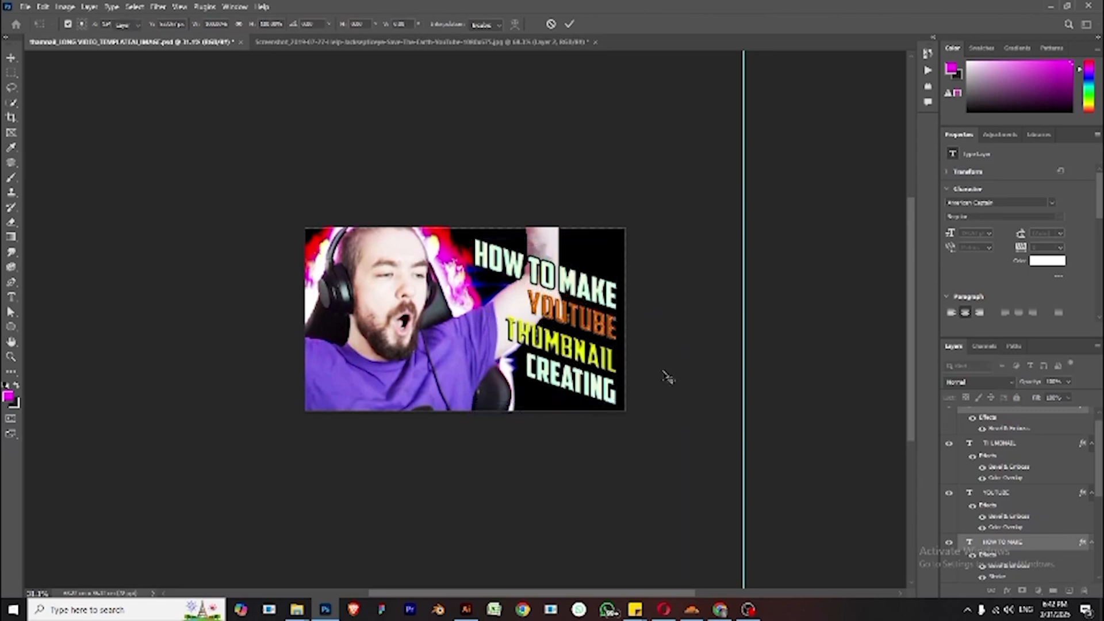
{"action": "left_click", "coordinate": [681, 364]}
- Select all four title text layers and skew them back so the lines run horizontally again
{"action": "left_click", "coordinate": [996, 542]}
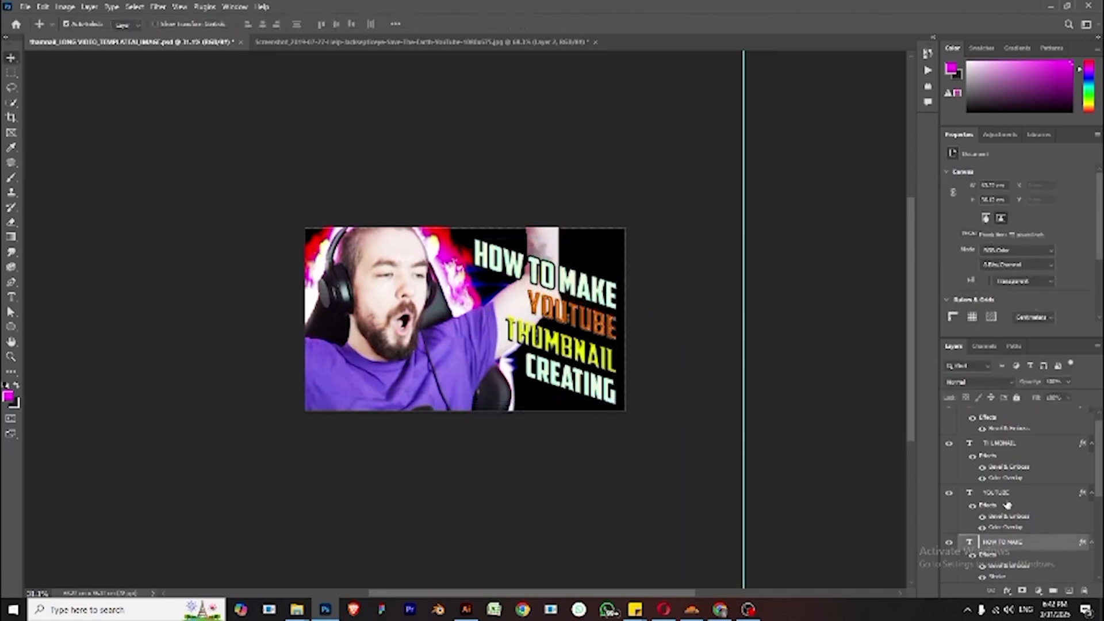
{"action": "left_click", "coordinate": [1005, 494], "text": "shift"}
{"action": "left_click", "coordinate": [1007, 446], "text": "shift"}
{"action": "scroll", "coordinate": [1007, 448], "scroll_direction": "up", "scroll_amount": 1}
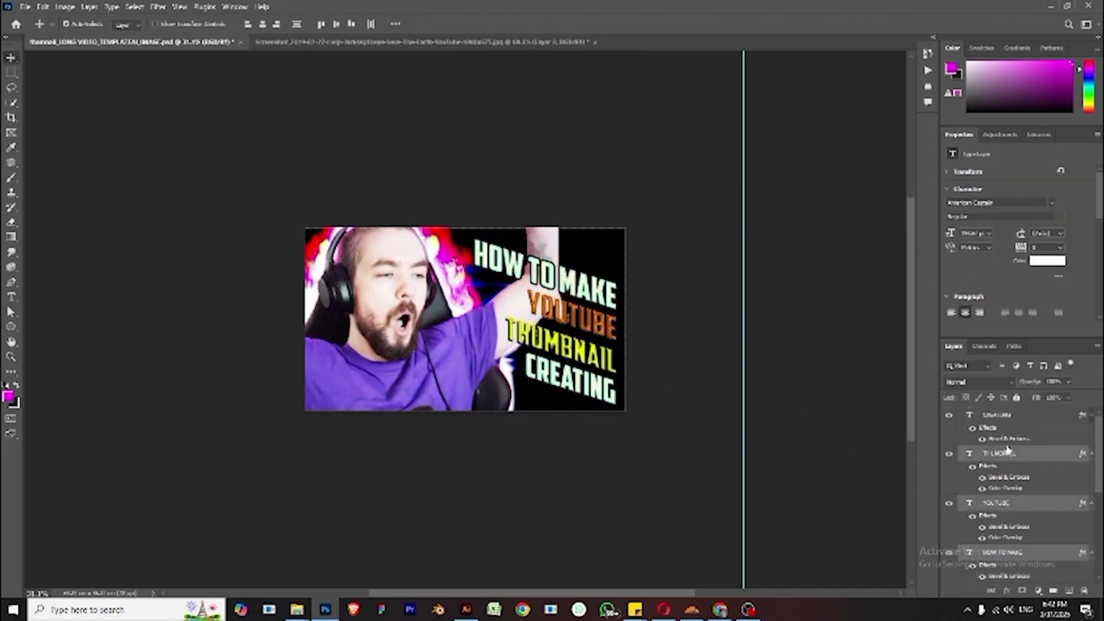
{"action": "left_click", "coordinate": [1007, 425], "text": "shift"}
{"action": "key", "text": "ctrl+t"}
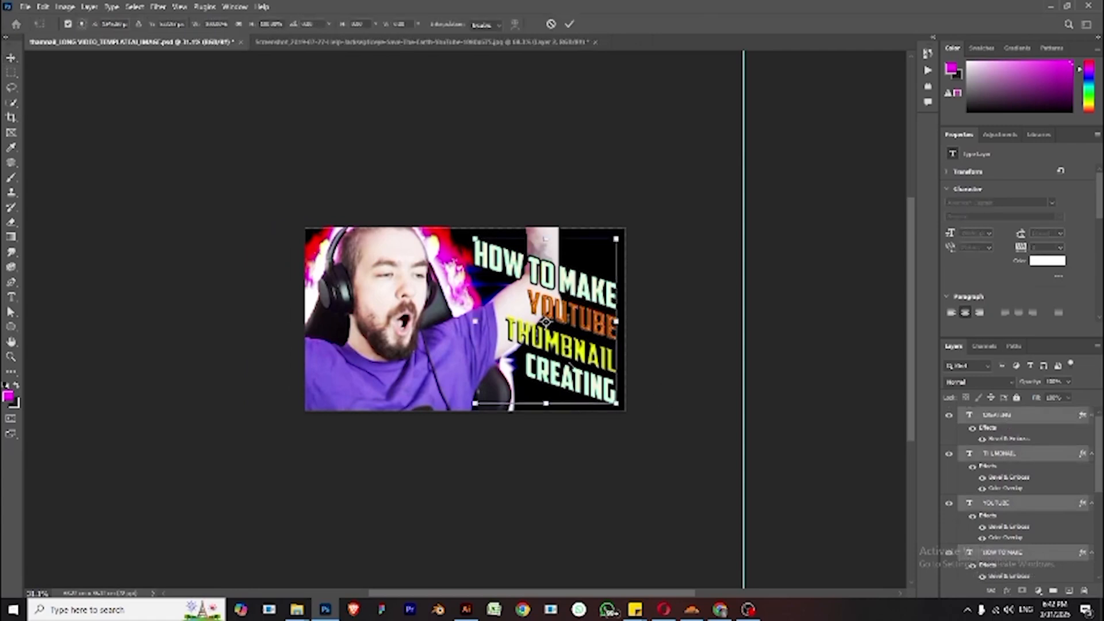
{"action": "right_click", "coordinate": [543, 303]}
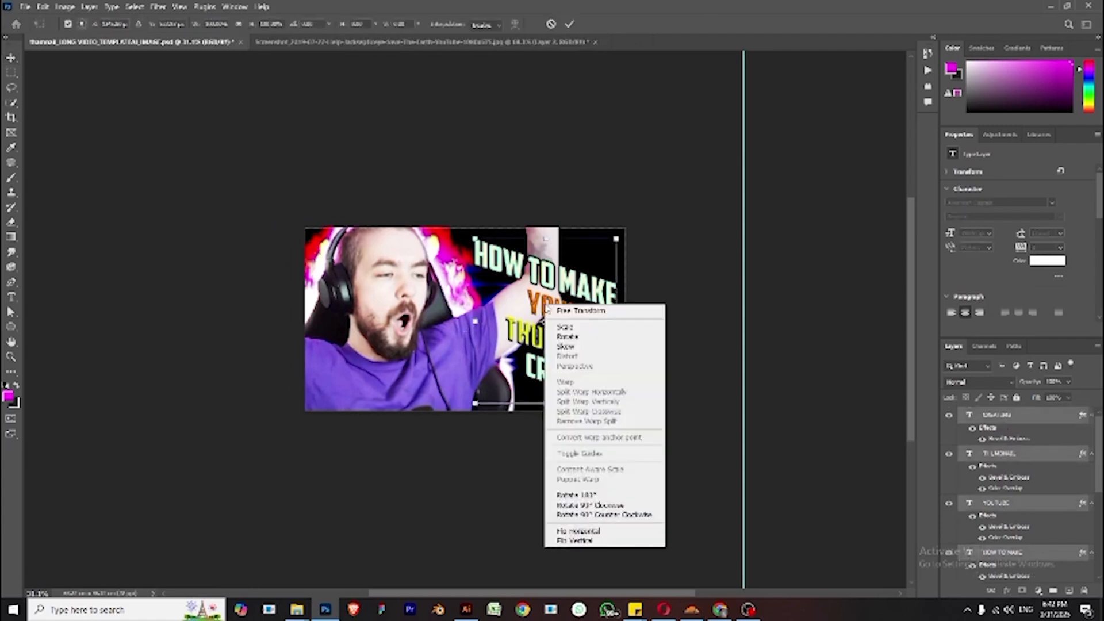
{"action": "left_click", "coordinate": [569, 345]}
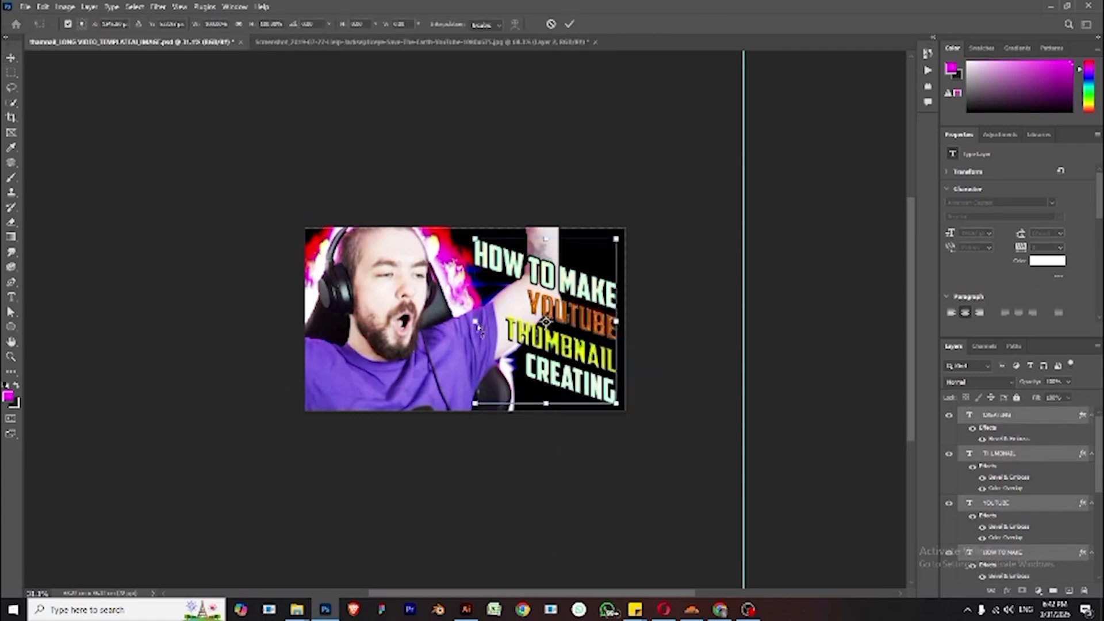
{"action": "left_click_drag", "start_coordinate": [479, 328], "coordinate": [477, 364]}
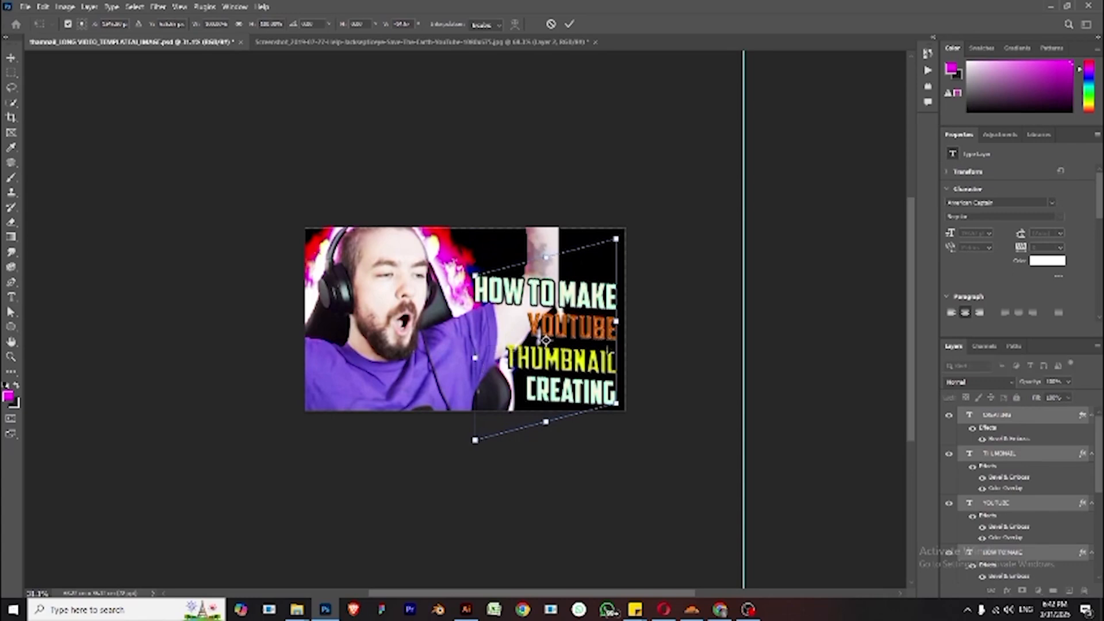
{"action": "key", "text": "Return"}
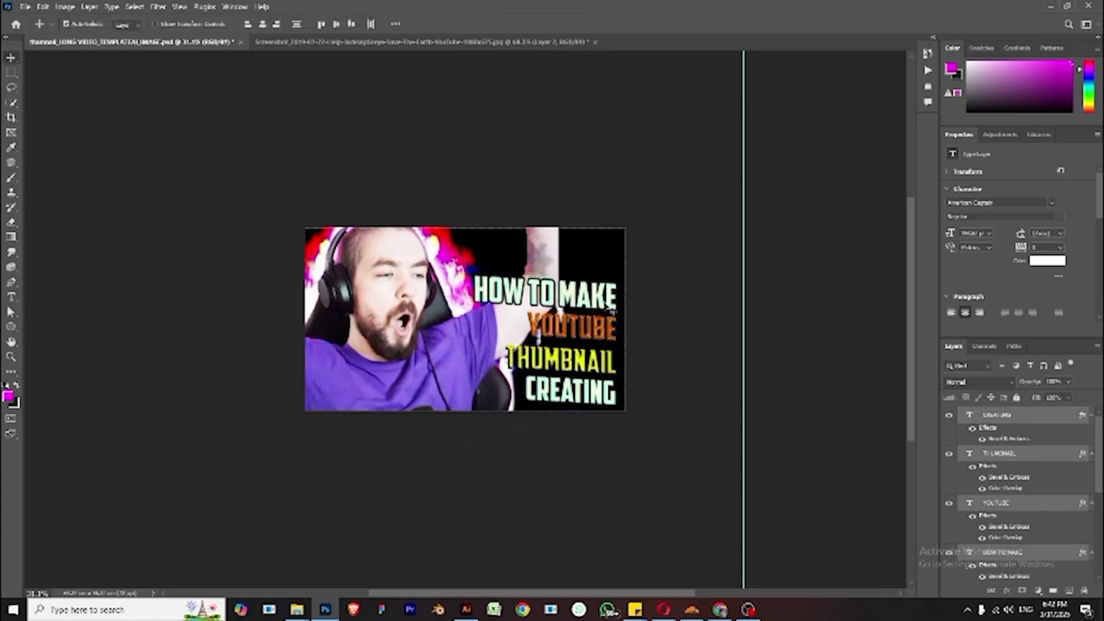
- Nudge the selected title text layers upward in larger increments
{"action": "key", "text": "shift+Up"}
{"action": "key", "text": "shift+Up"}
{"action": "key", "text": "shift+Up"}
{"action": "key", "text": "shift+Up"}
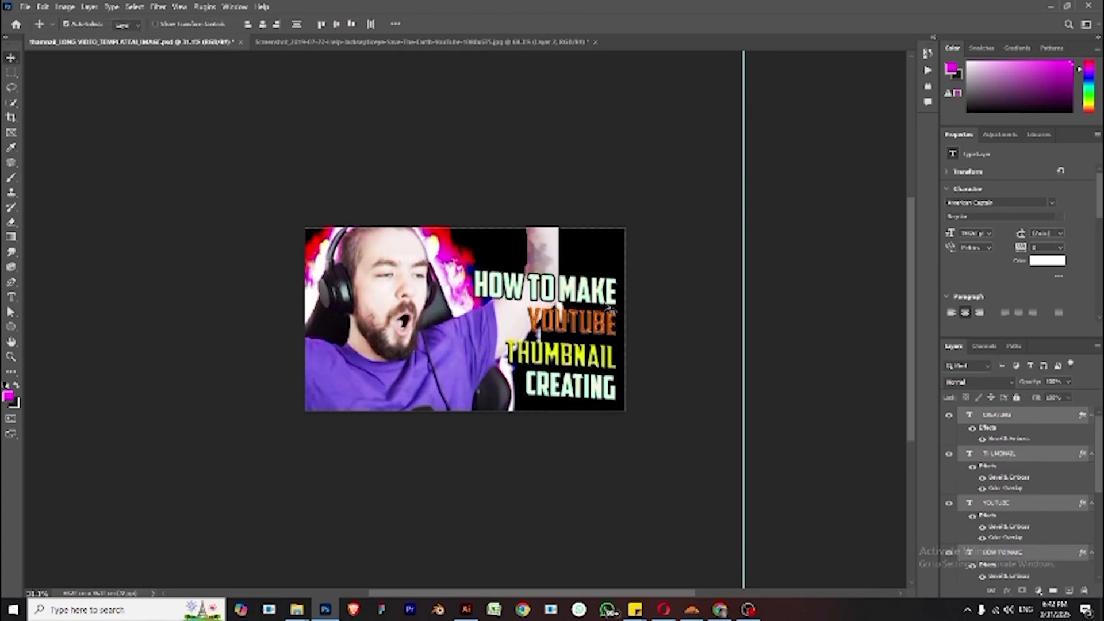